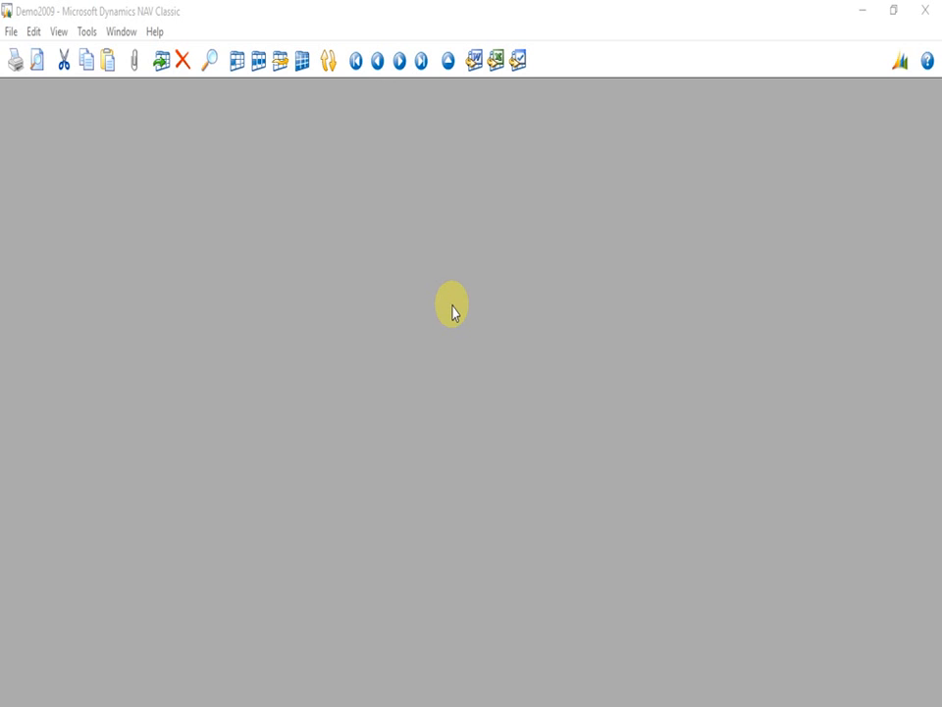
click(121, 33)
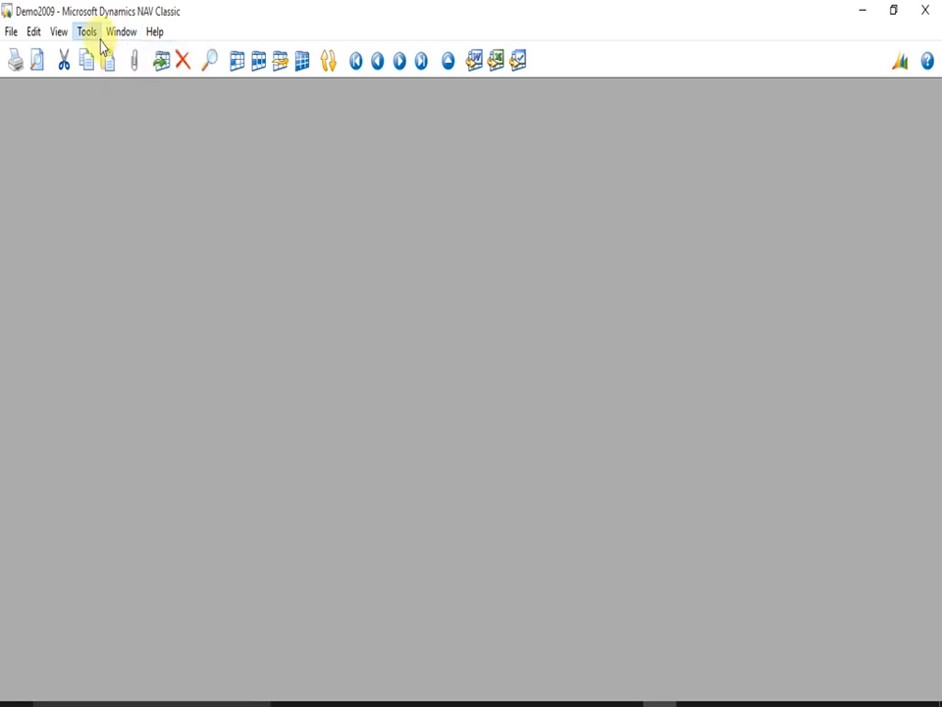
mouse_move(93, 39)
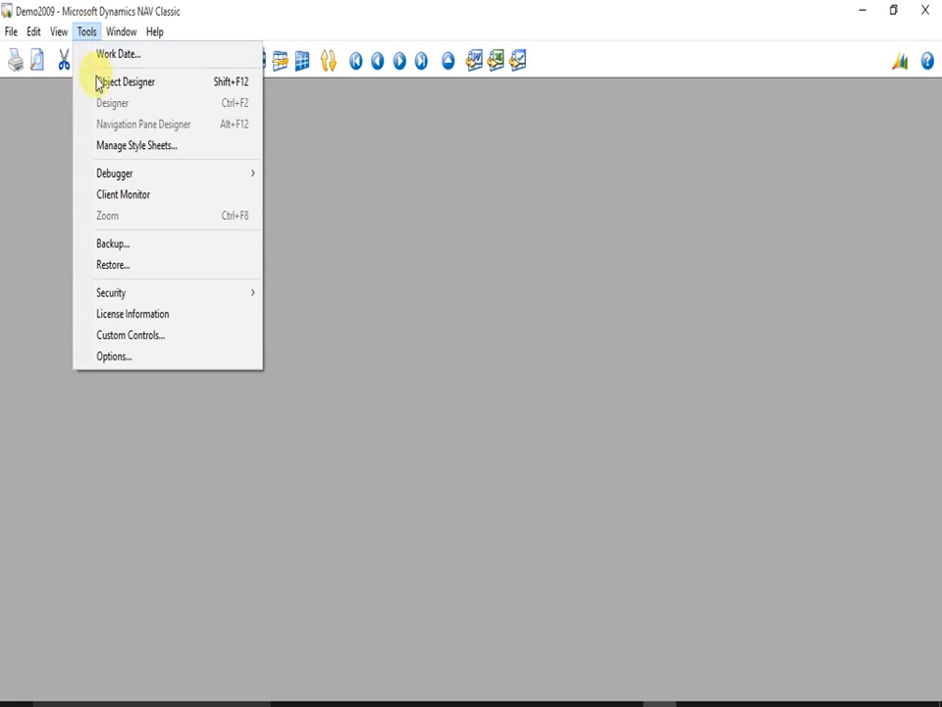
click(128, 357)
key(Escape)
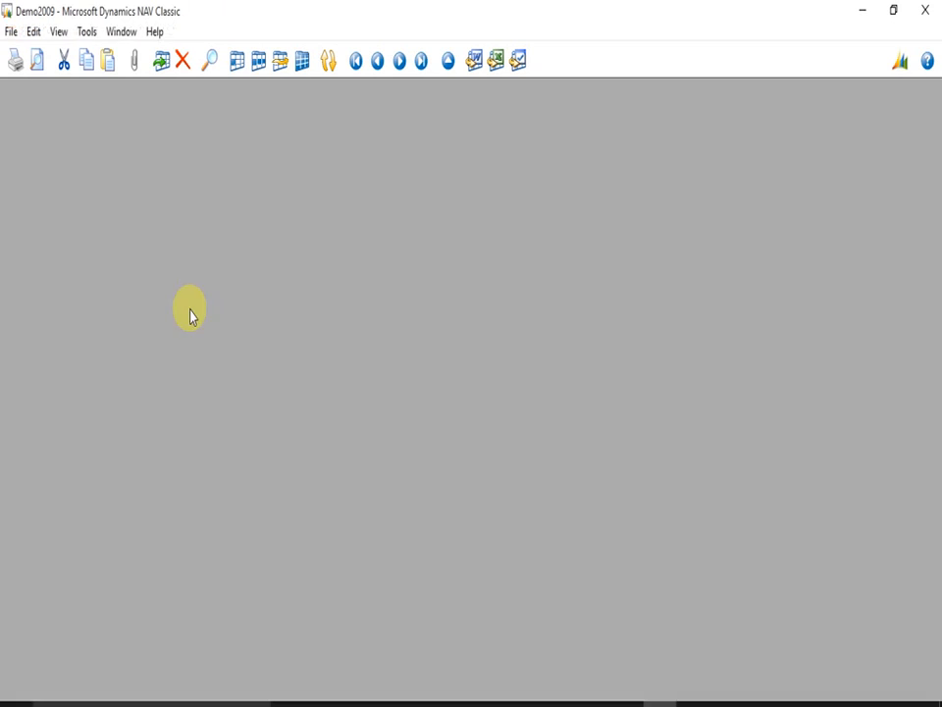
- Check the installed product version in the About information and close it
click(111, 35)
mouse_move(155, 34)
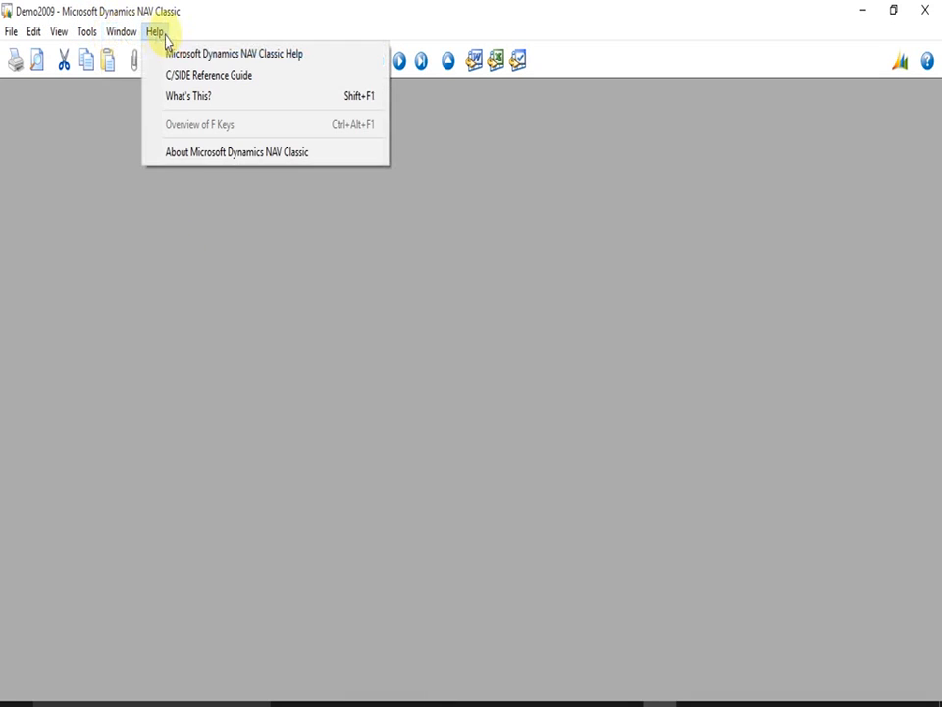
click(189, 153)
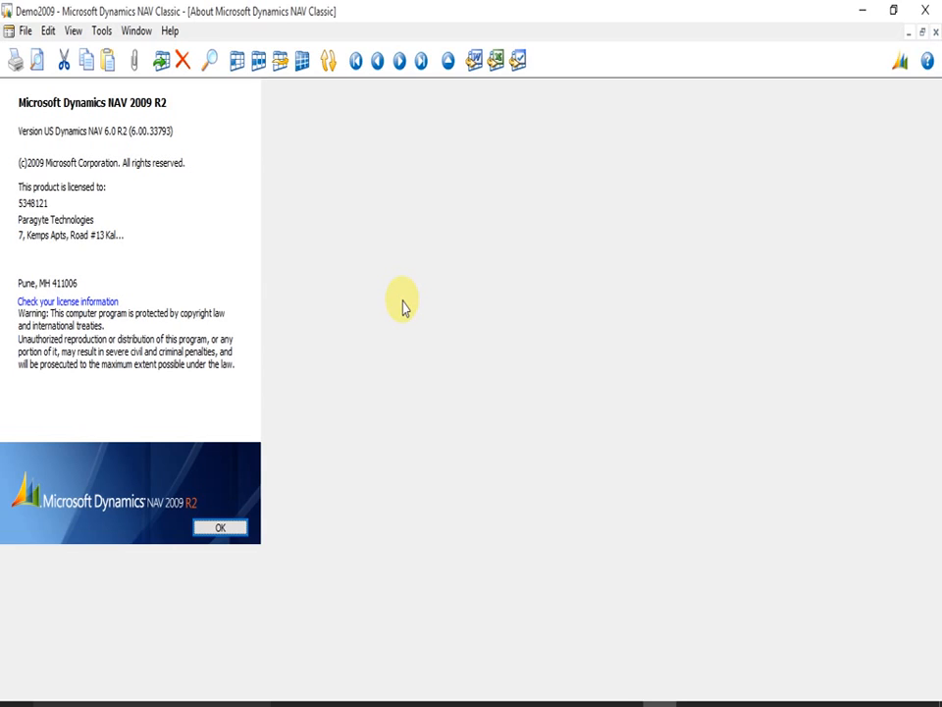
key(Escape)
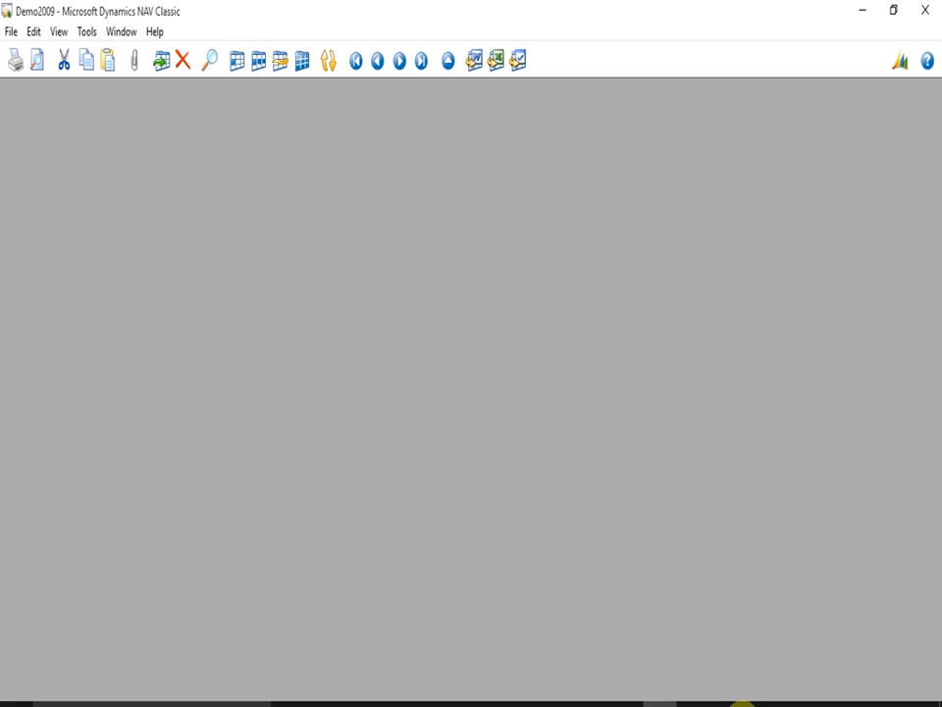
click(733, 705)
click(662, 705)
click(662, 705)
click(662, 705)
click(660, 702)
click(668, 702)
- Open the Demo2009 database on server DC with Database Server Authentication, entering the account password
click(10, 32)
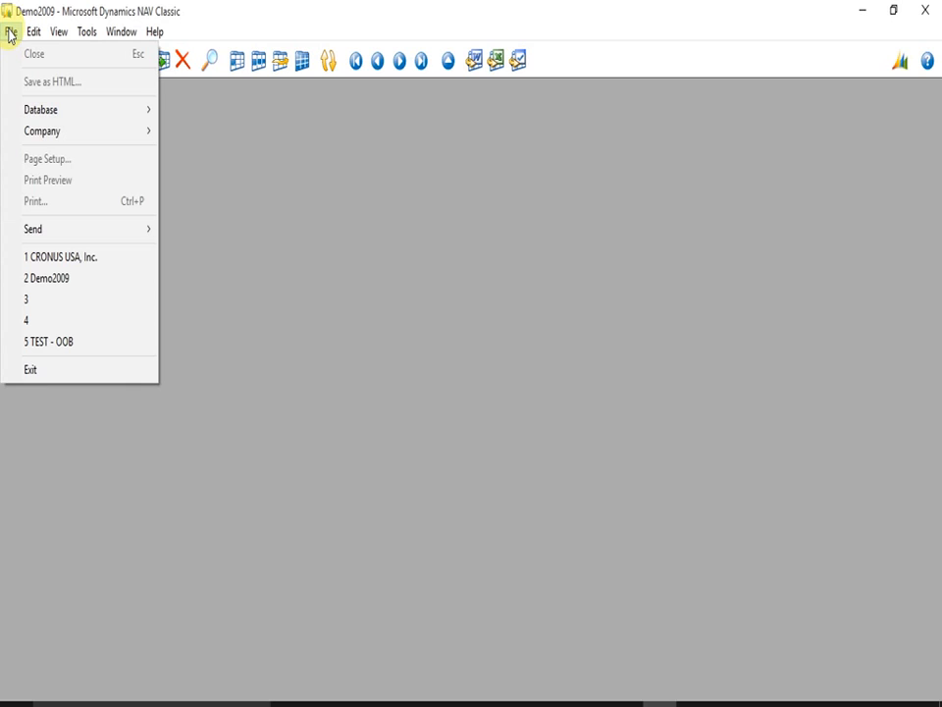
mouse_move(42, 111)
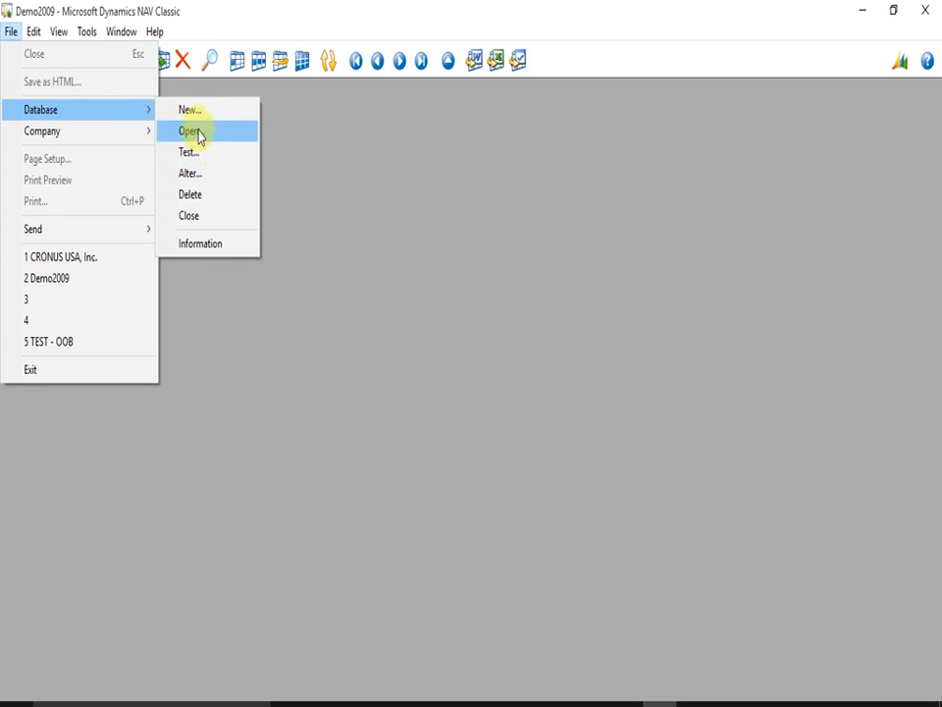
click(190, 131)
text(**********)
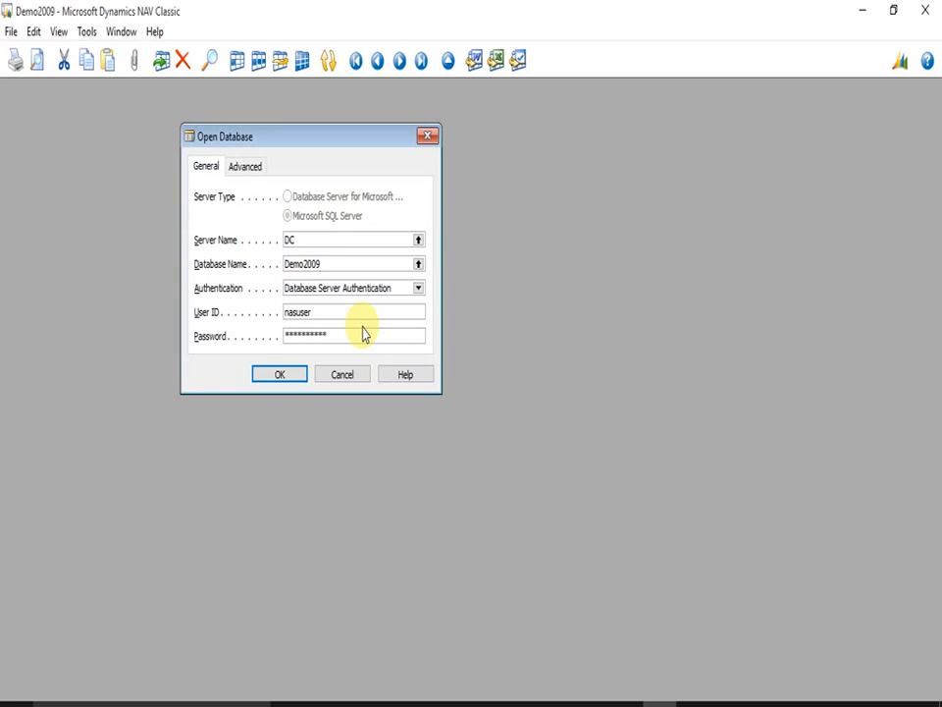
key(Return)
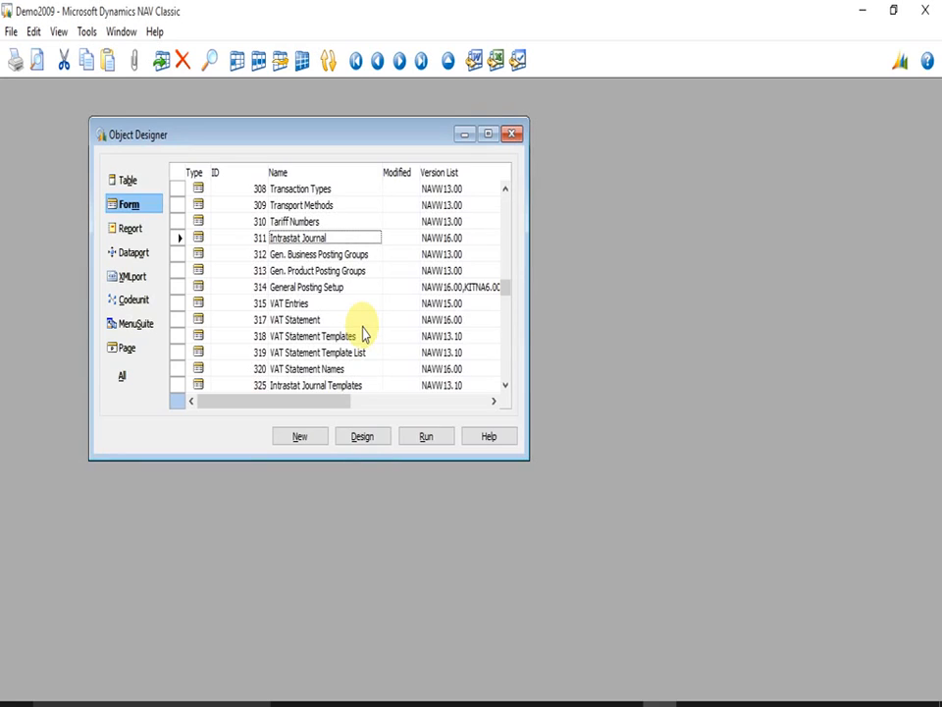
- Maximize the Object Designer and upload the 2015 W1 license file to the server from the license information
click(488, 134)
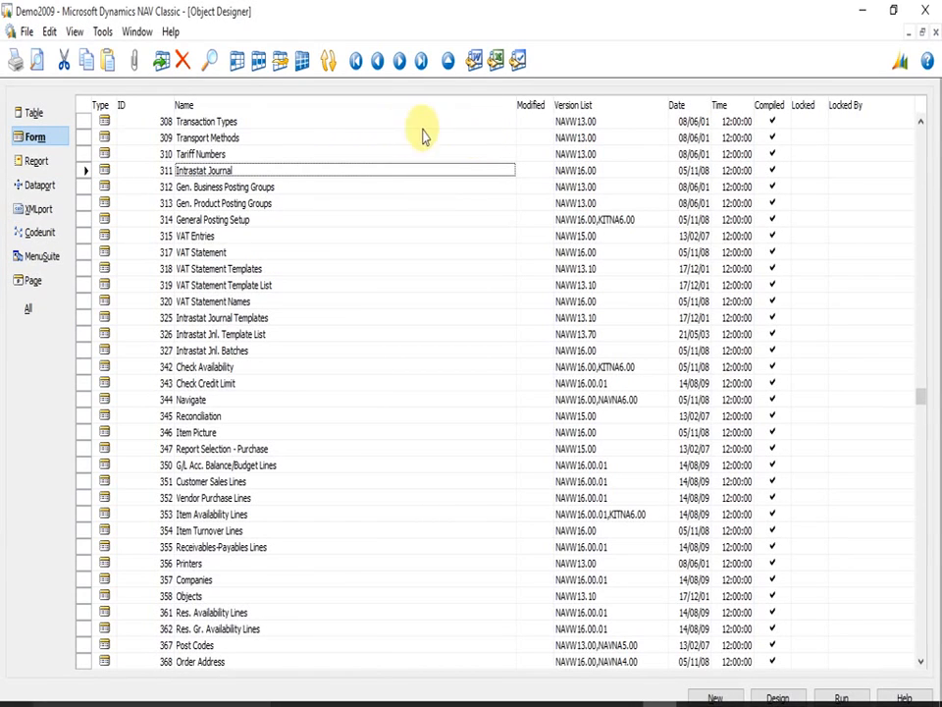
click(133, 32)
mouse_move(103, 35)
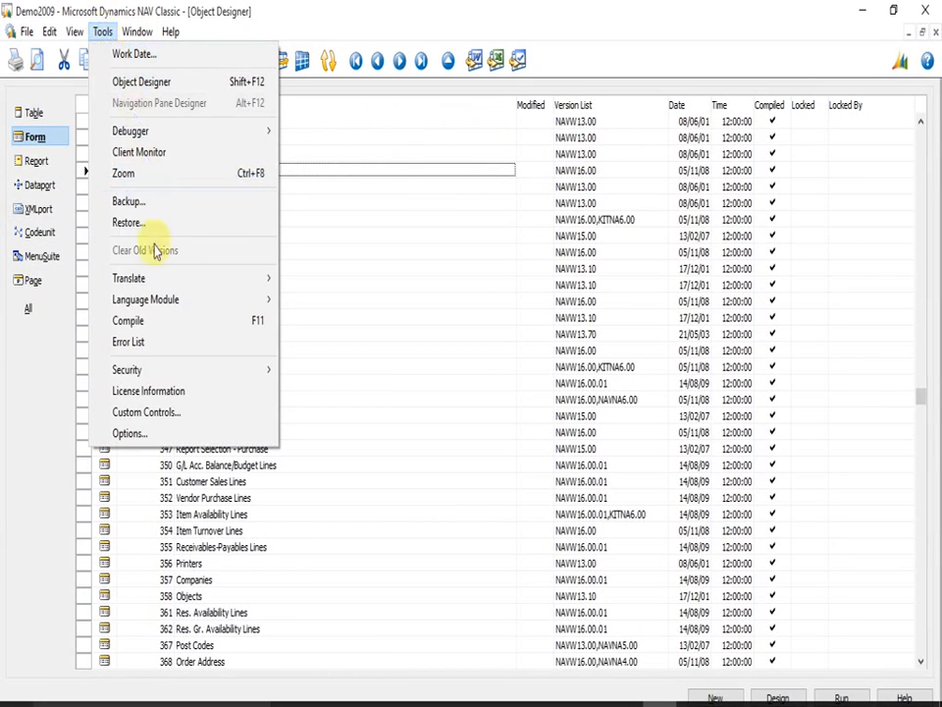
click(157, 390)
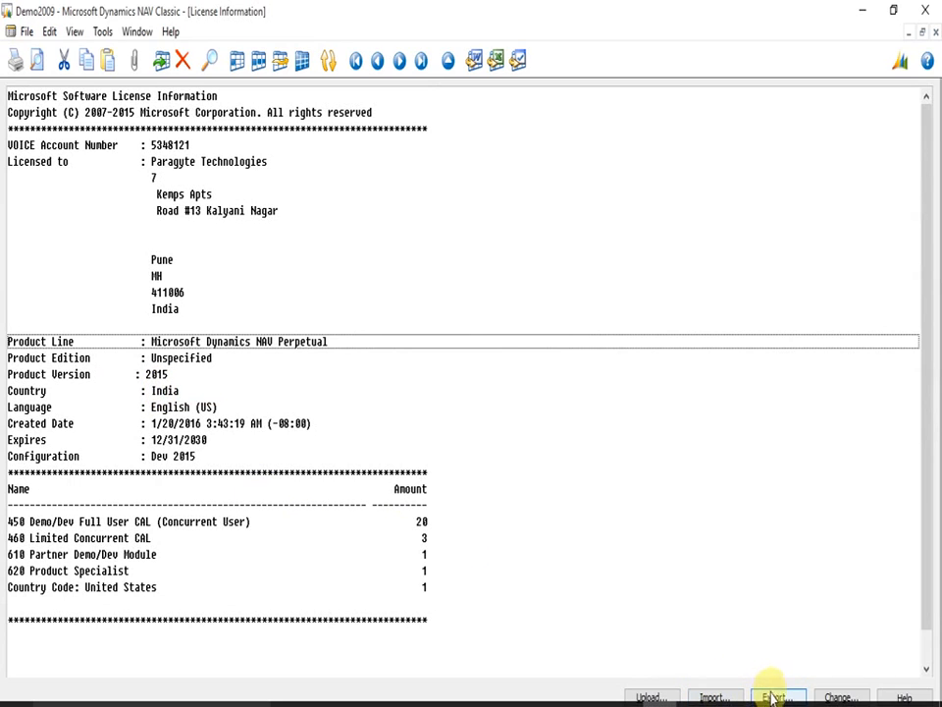
click(652, 696)
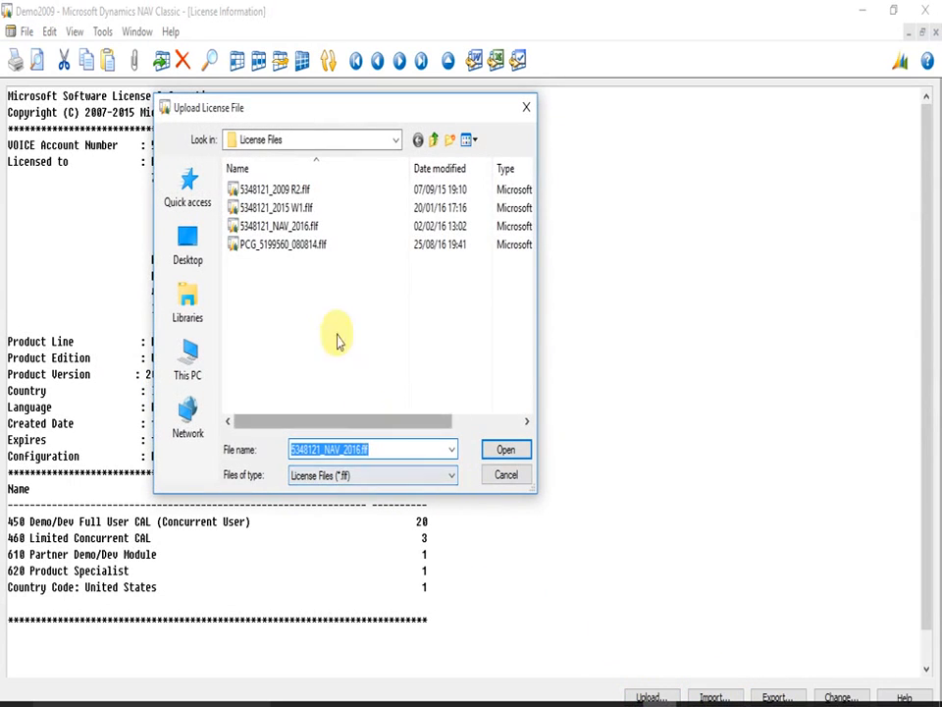
double_click(294, 205)
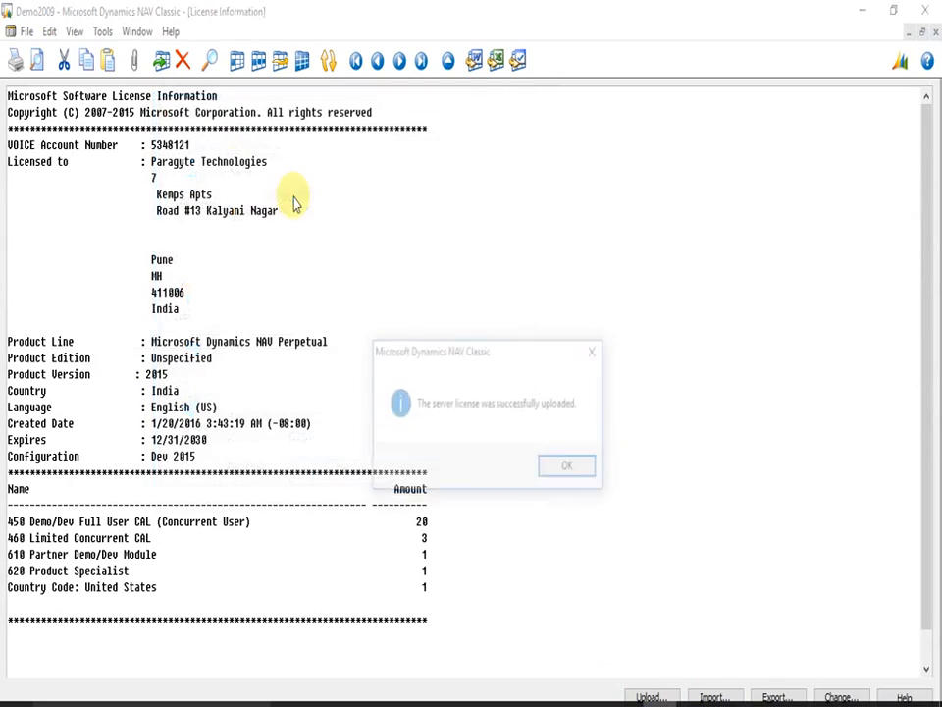
click(579, 464)
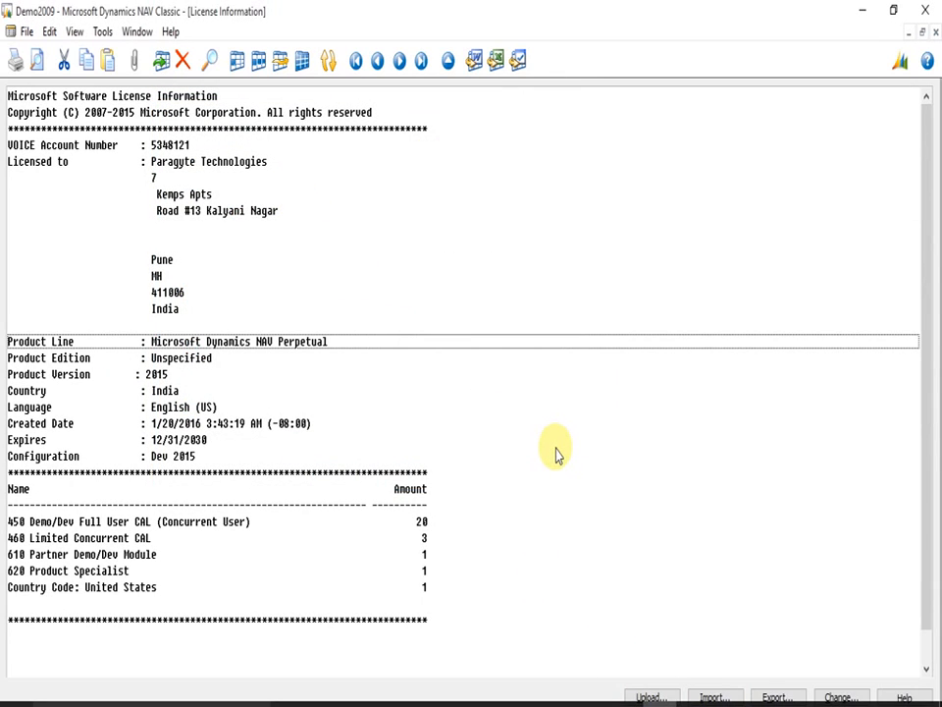
key(Escape)
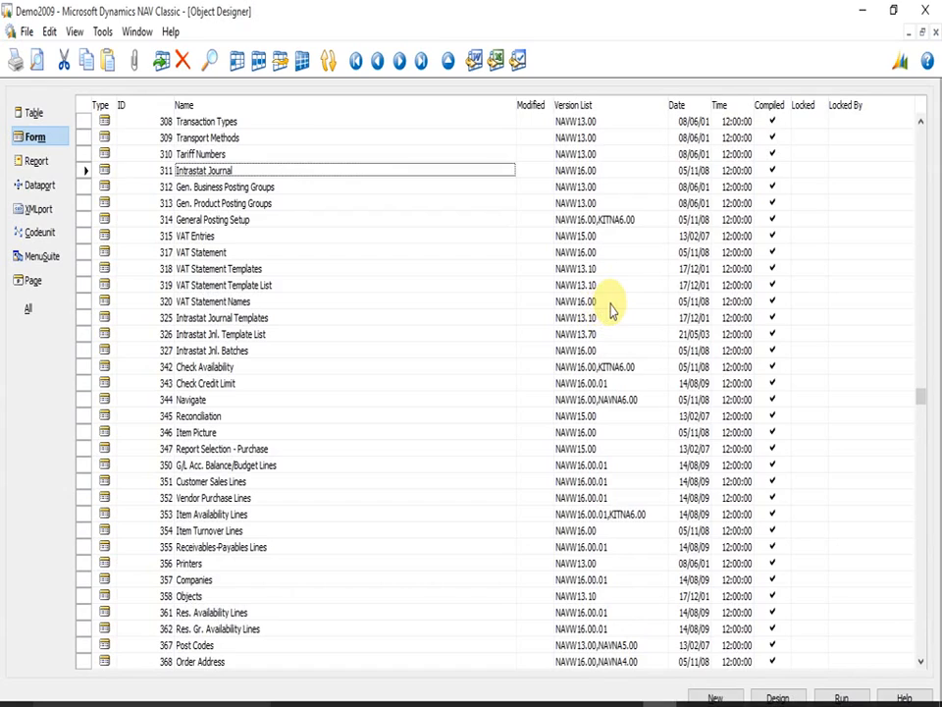
- Back up both companies, the common data and the application objects to \\dc\backup\demo2009.fbk, replacing the existing backup
click(126, 29)
mouse_move(105, 40)
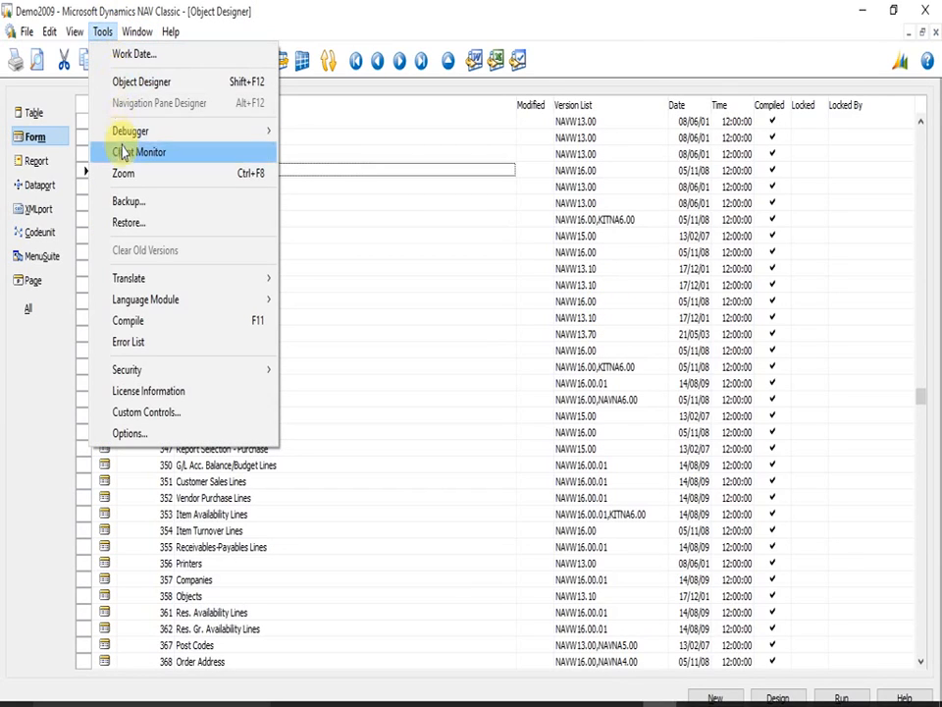
click(138, 203)
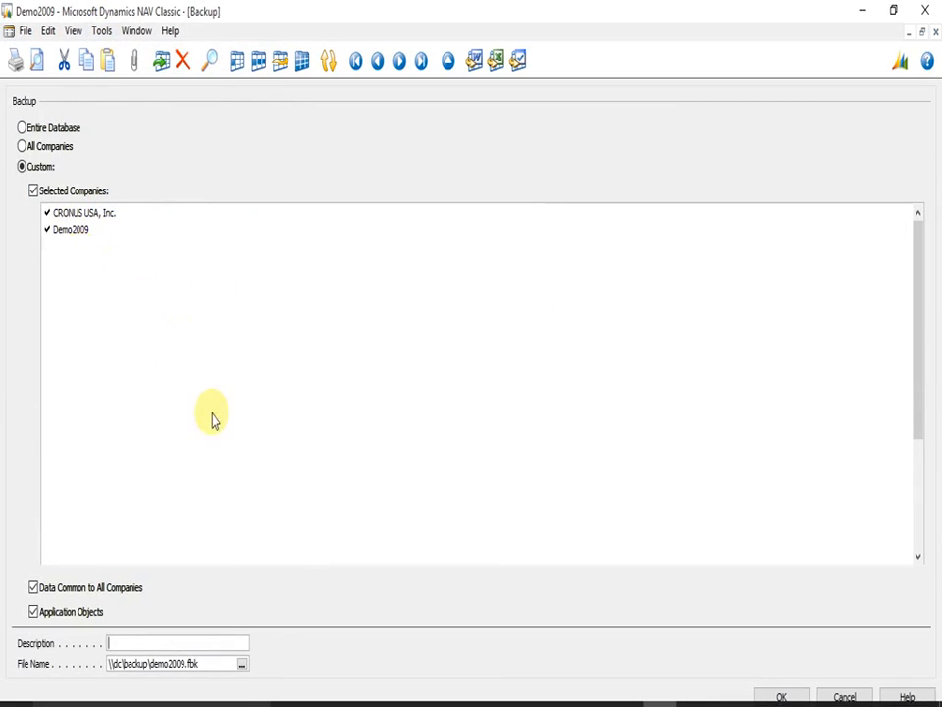
click(180, 645)
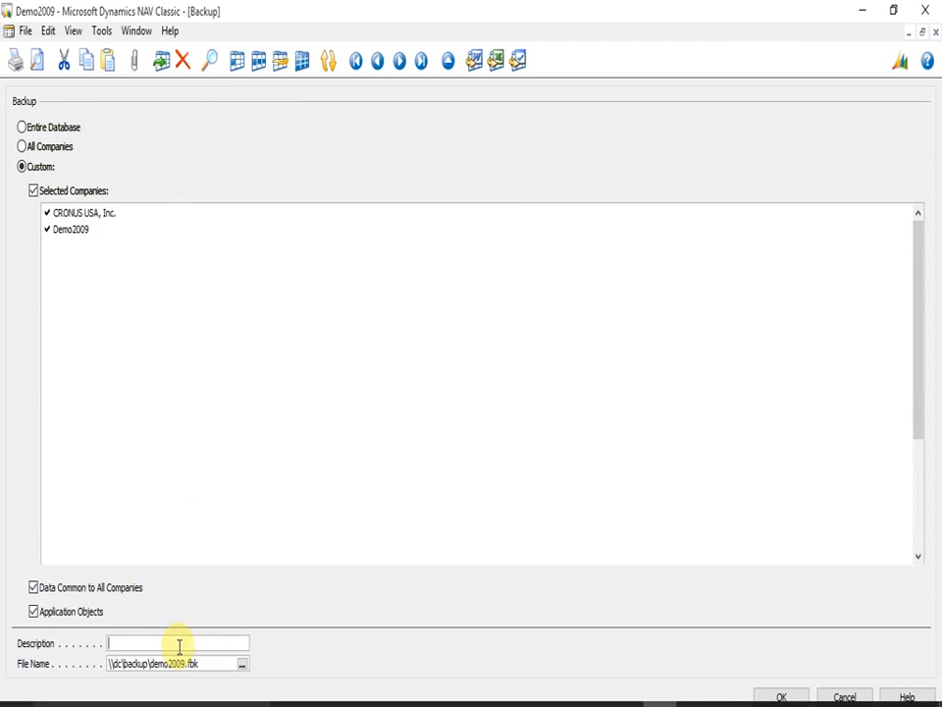
click(788, 697)
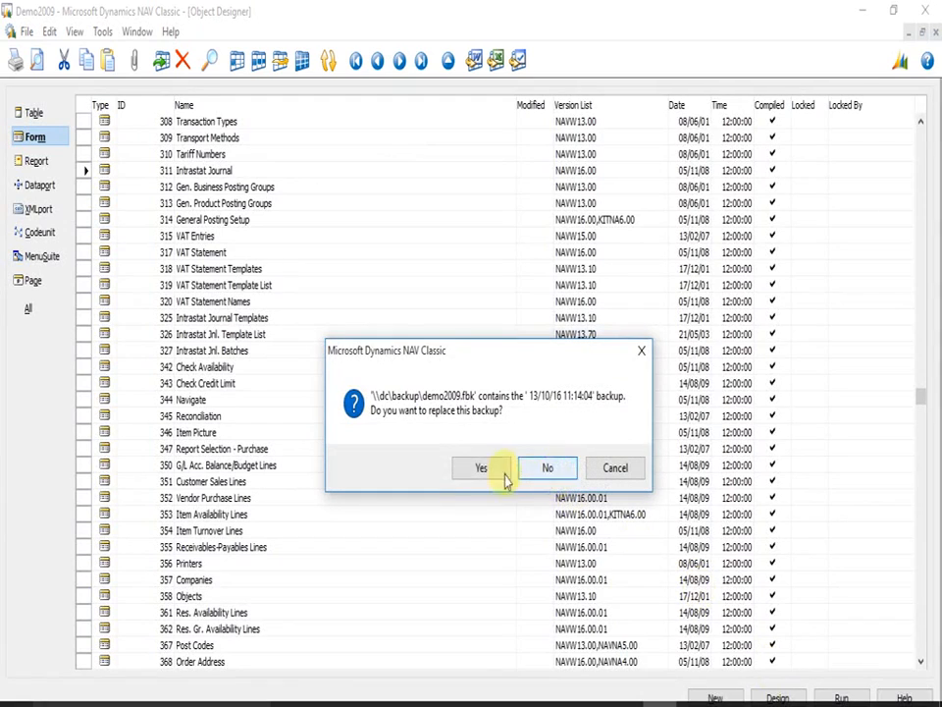
click(481, 468)
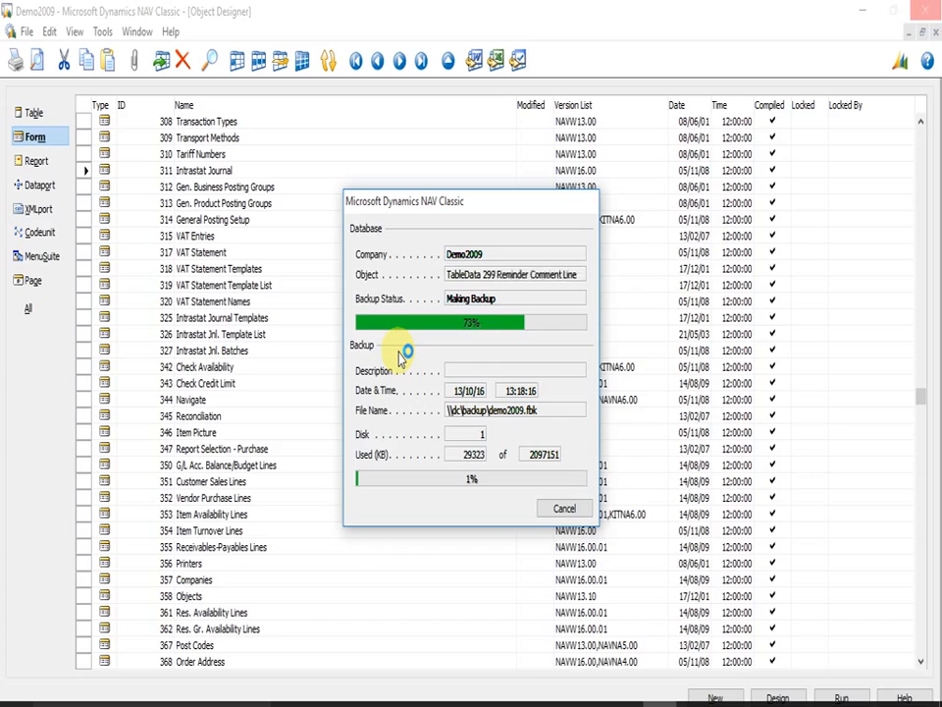
click(632, 704)
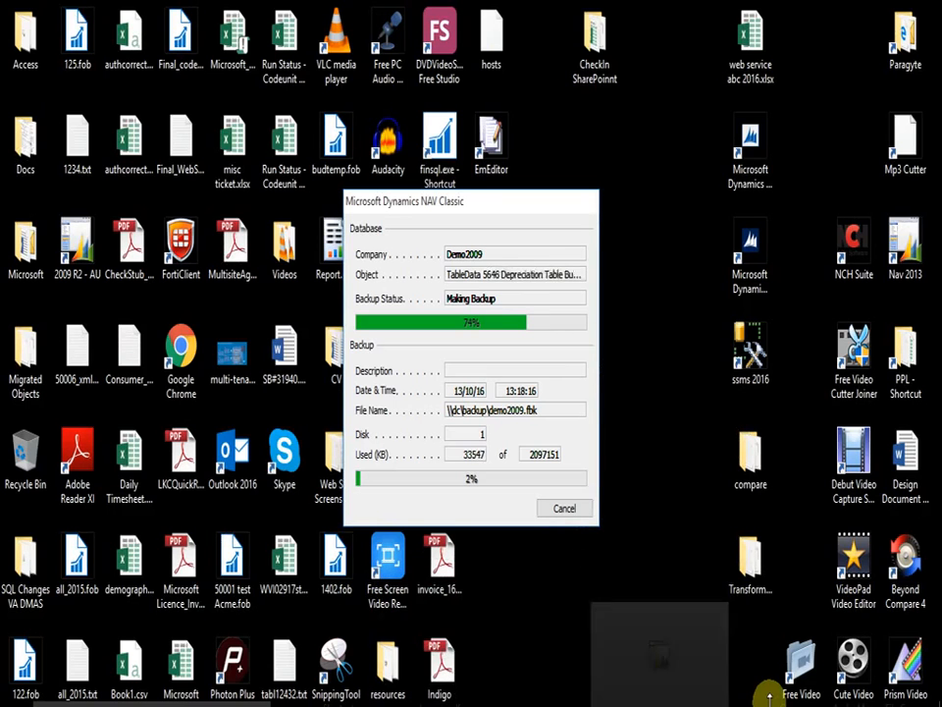
click(819, 705)
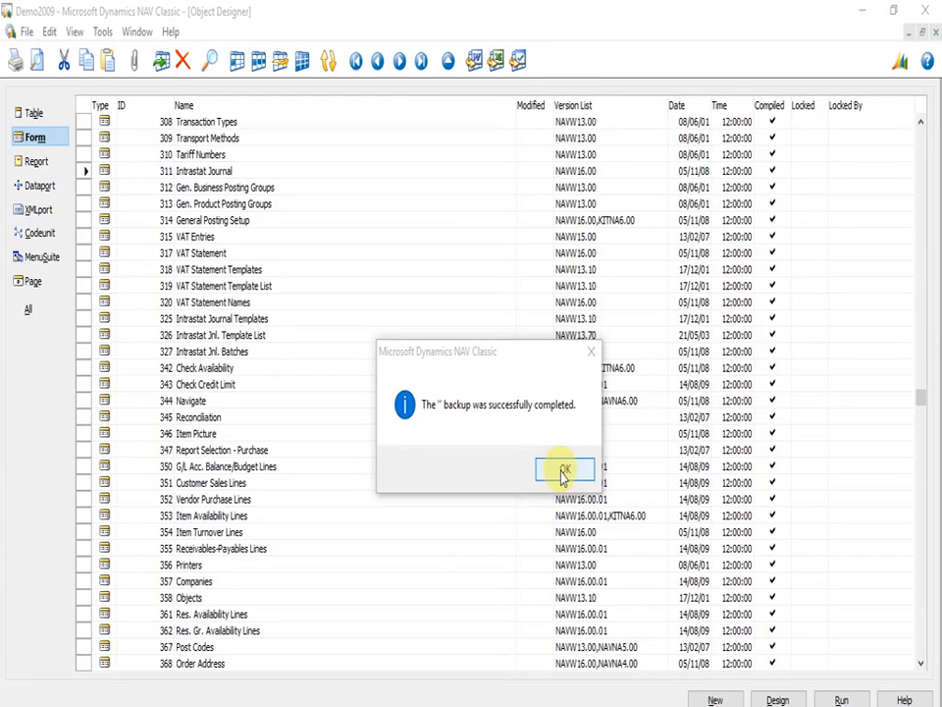
click(565, 472)
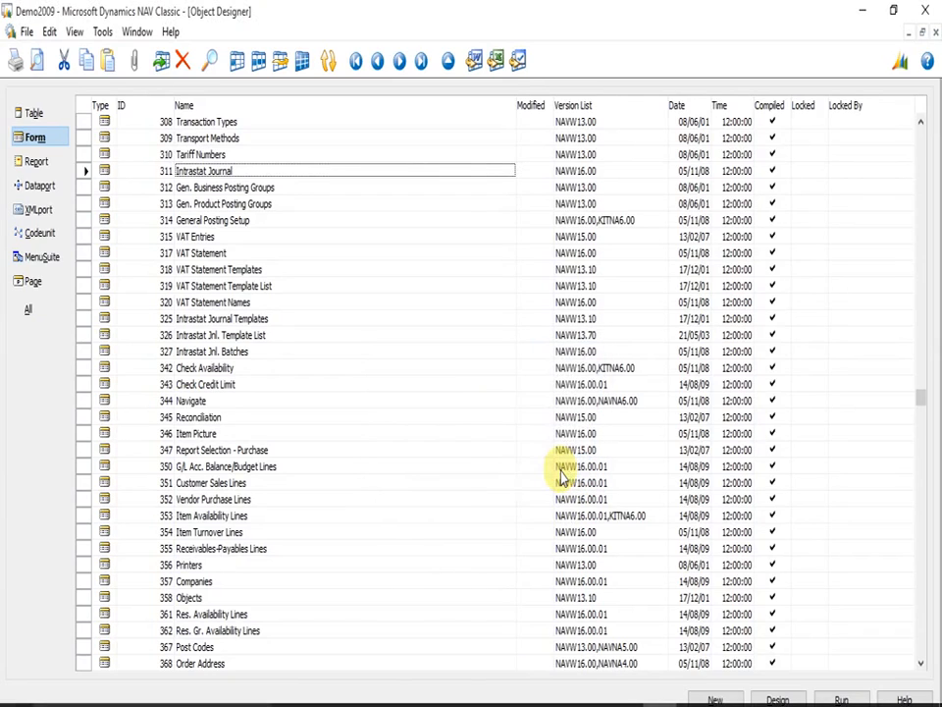
- Close the Object Designer
click(273, 337)
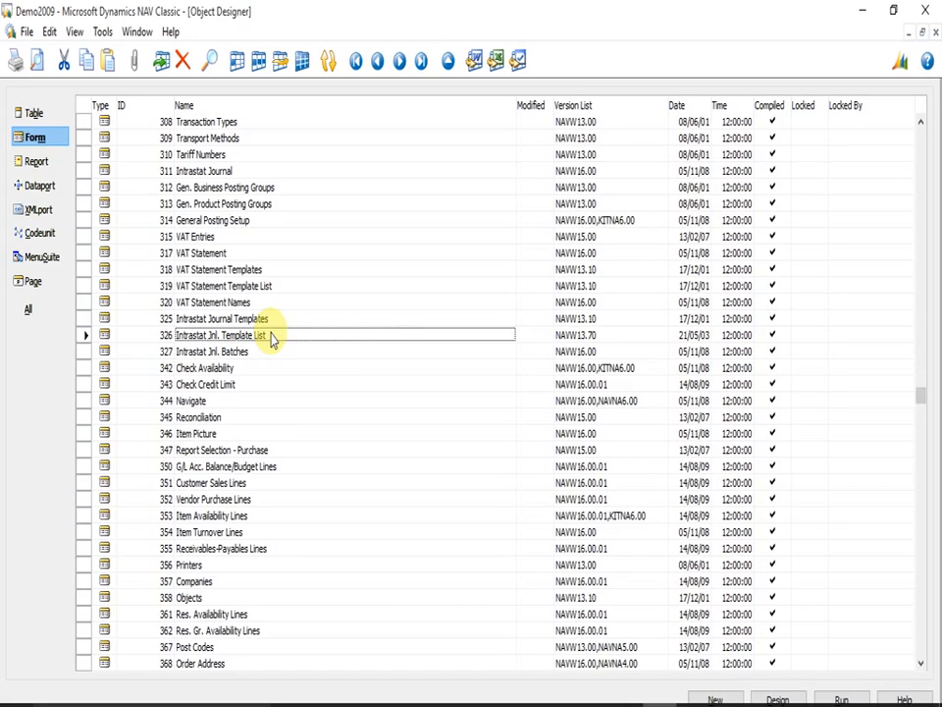
click(27, 31)
click(47, 55)
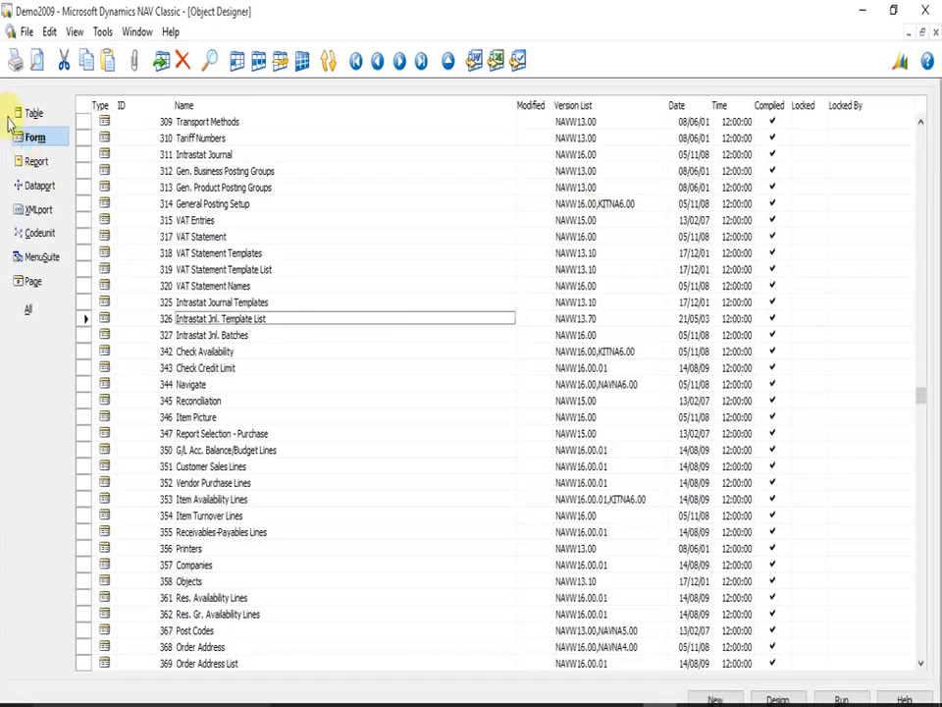
key(Escape)
click(27, 32)
click(363, 238)
key(Escape)
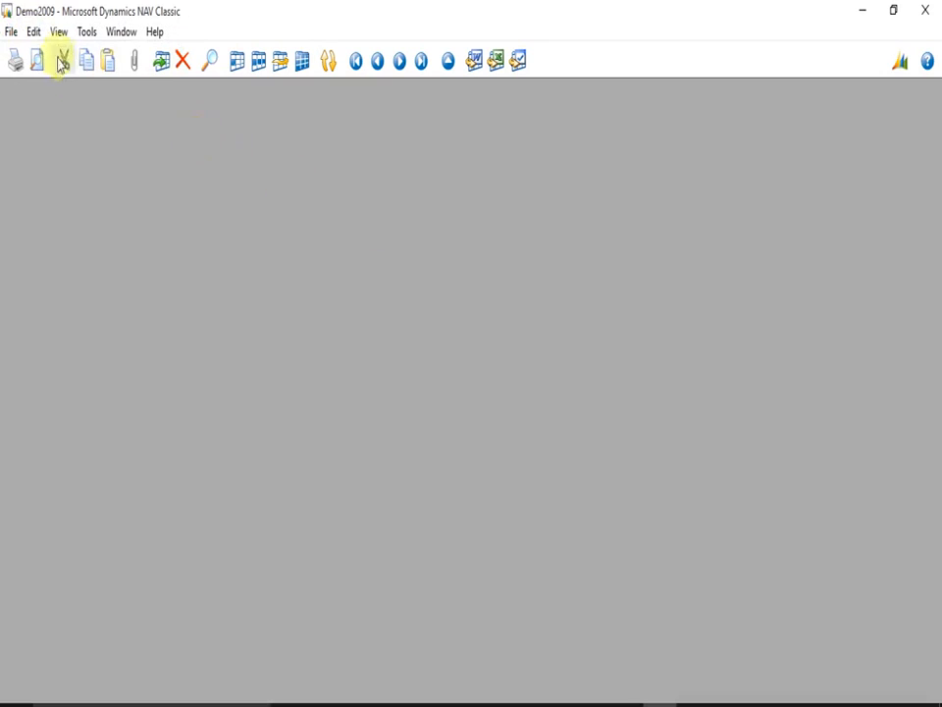
- Start a new database on server DC, entering the account password to log in
click(11, 31)
mouse_move(35, 109)
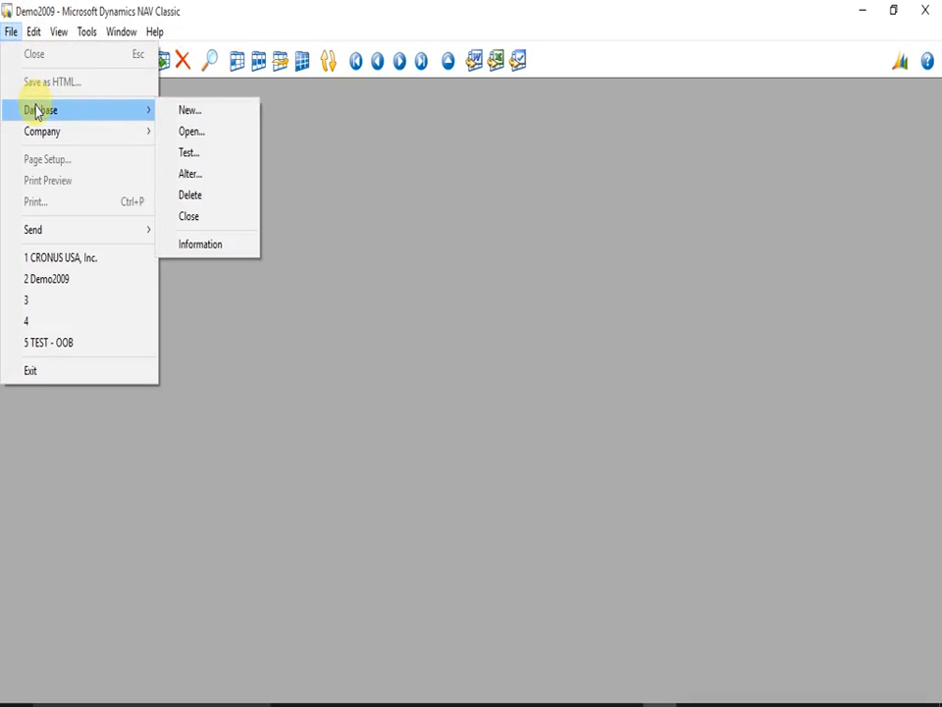
click(187, 114)
click(490, 385)
text(********)
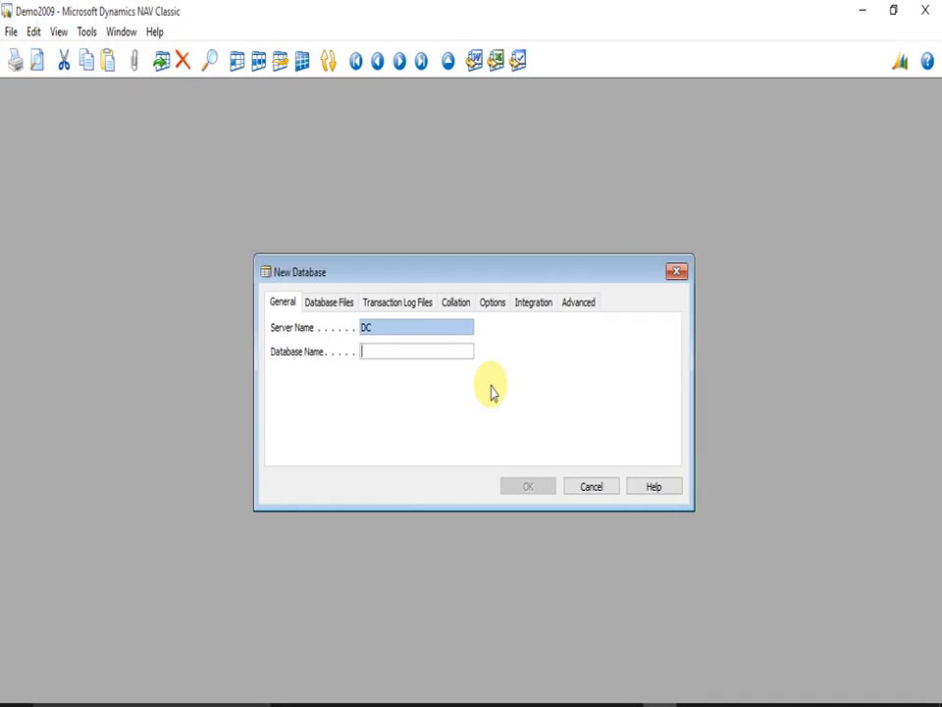
key(Return)
- Name the new database 2009R2Backup and create it
text(Demo)
key(BackSpace)
key(BackSpace)
key(BackSpace)
key(BackSpace)
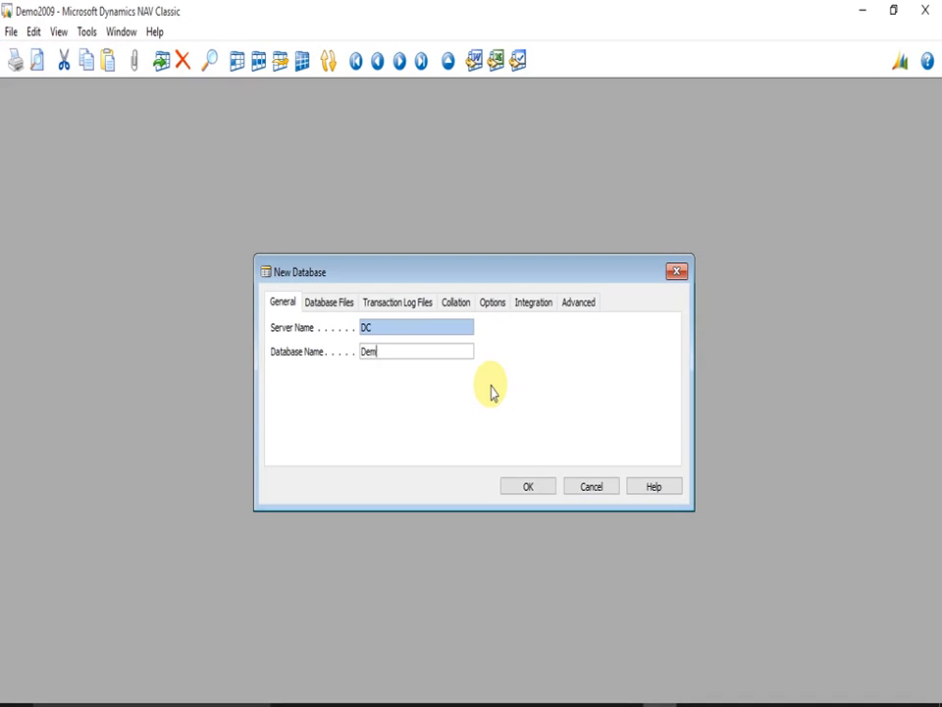
text(e009R2Backup)
key(Home)
click(523, 483)
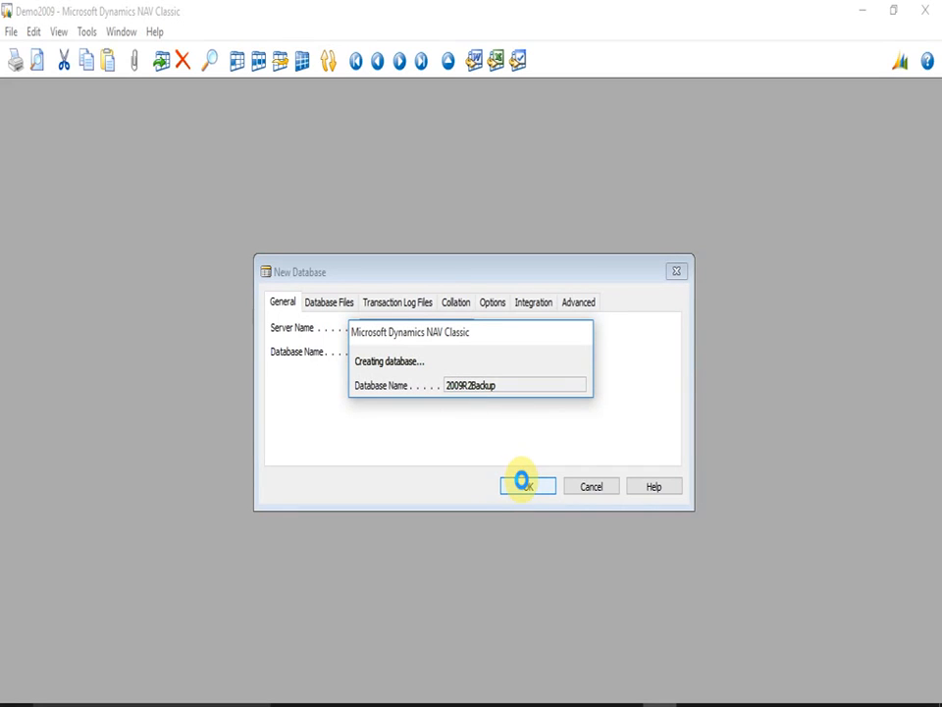
click(522, 483)
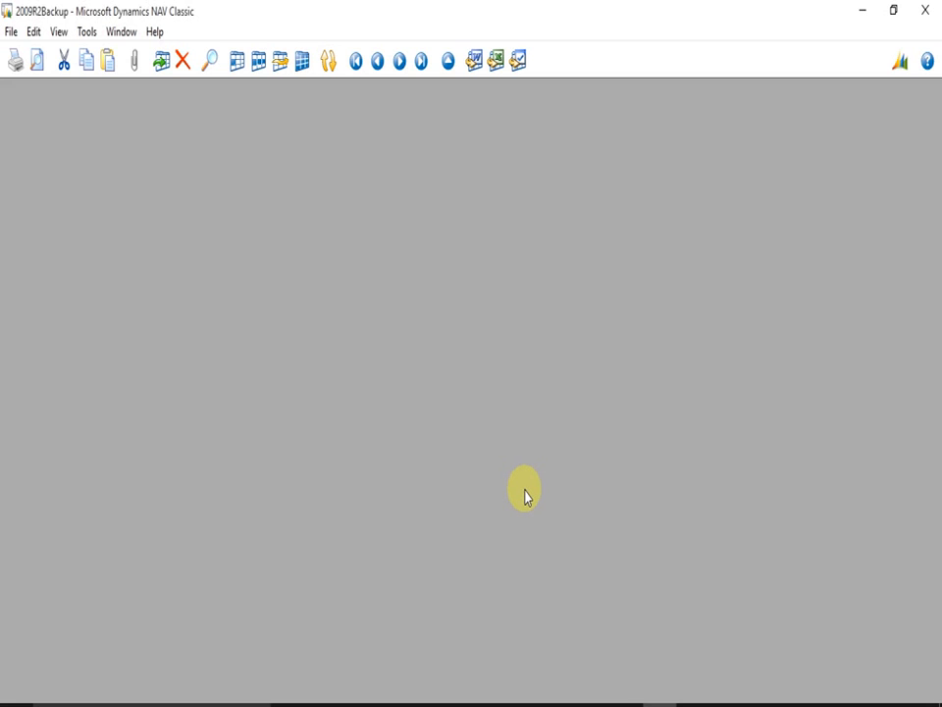
- Open the 2009R2Backup database on server DC with Database Server Authentication, entering the account password
key(alt+f)
key(d)
key(o)
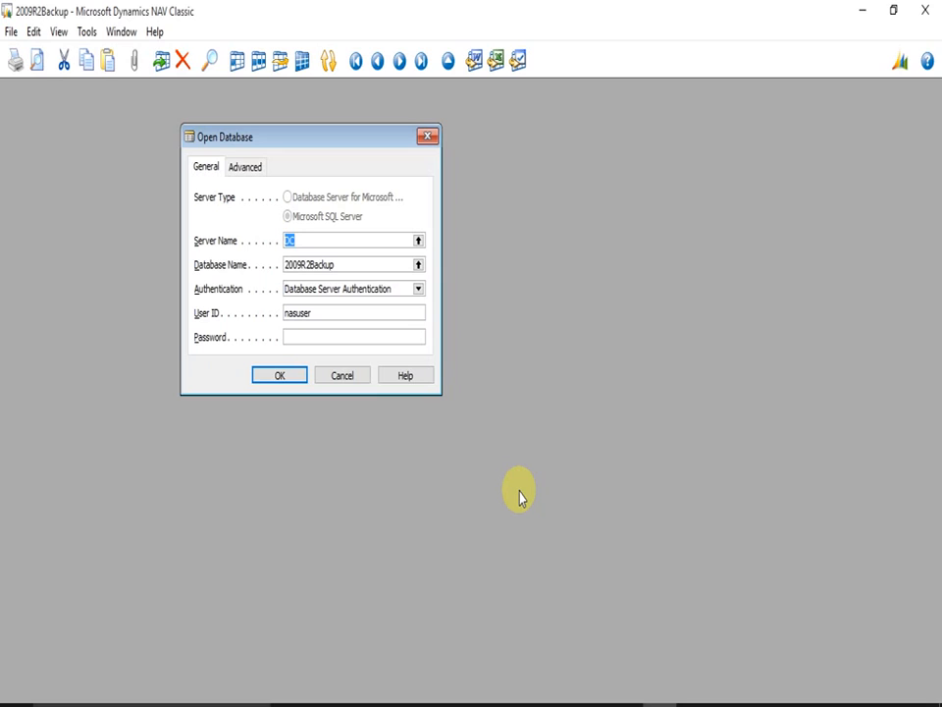
key(Tab)
key(Tab)
key(Tab)
key(Tab)
text(***********)
key(Return)
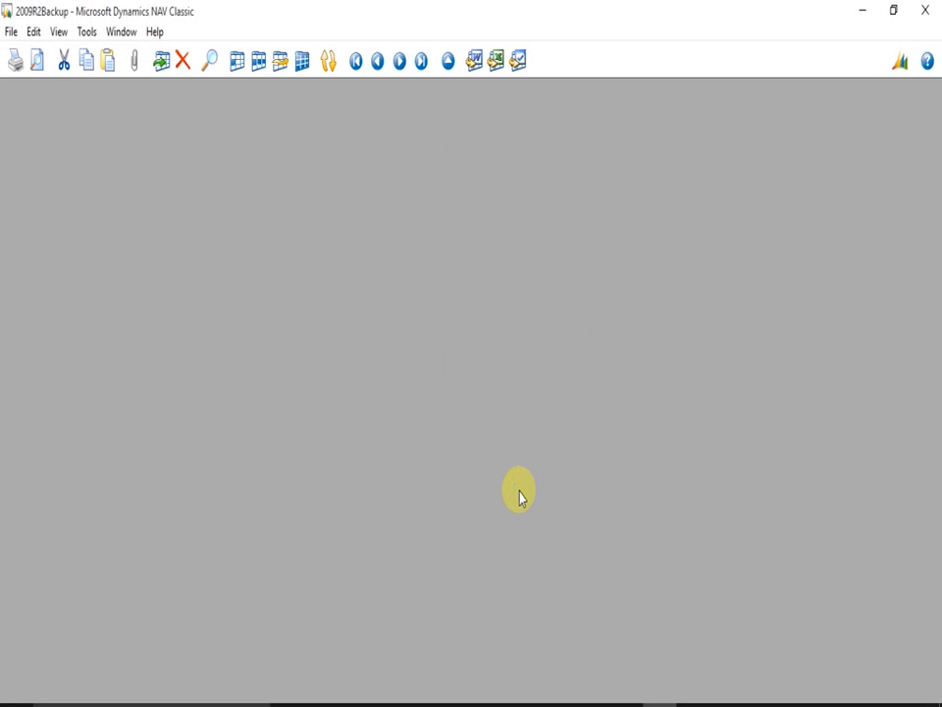
- Open the Object Designer for the 2009R2Backup database, maximize it and list its tables
key(ctrl+o)
key(Escape)
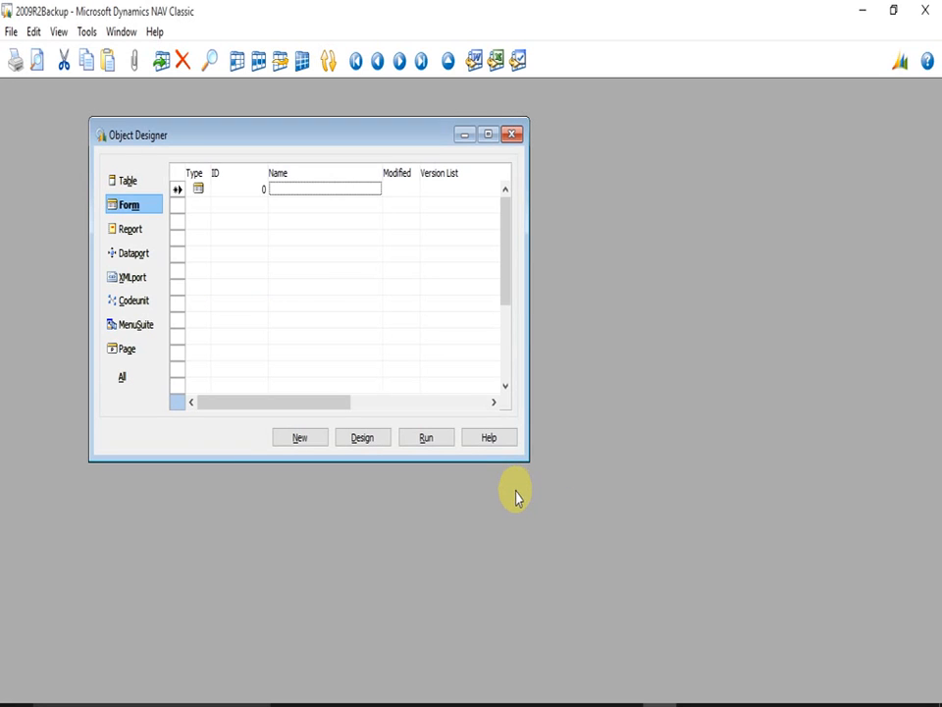
key(alt+b)
click(488, 133)
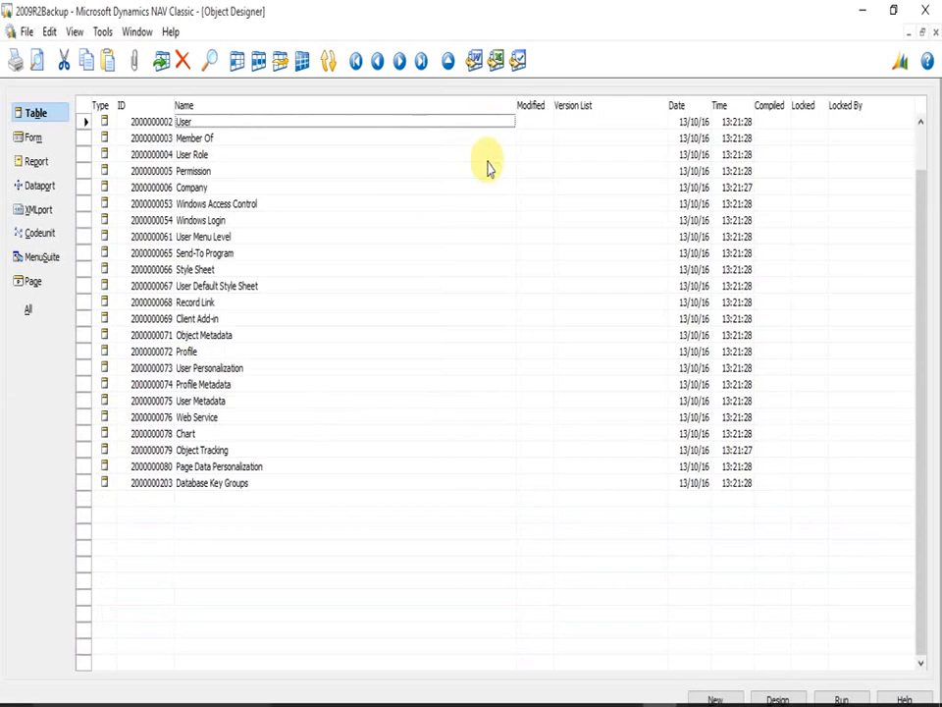
click(285, 319)
click(210, 120)
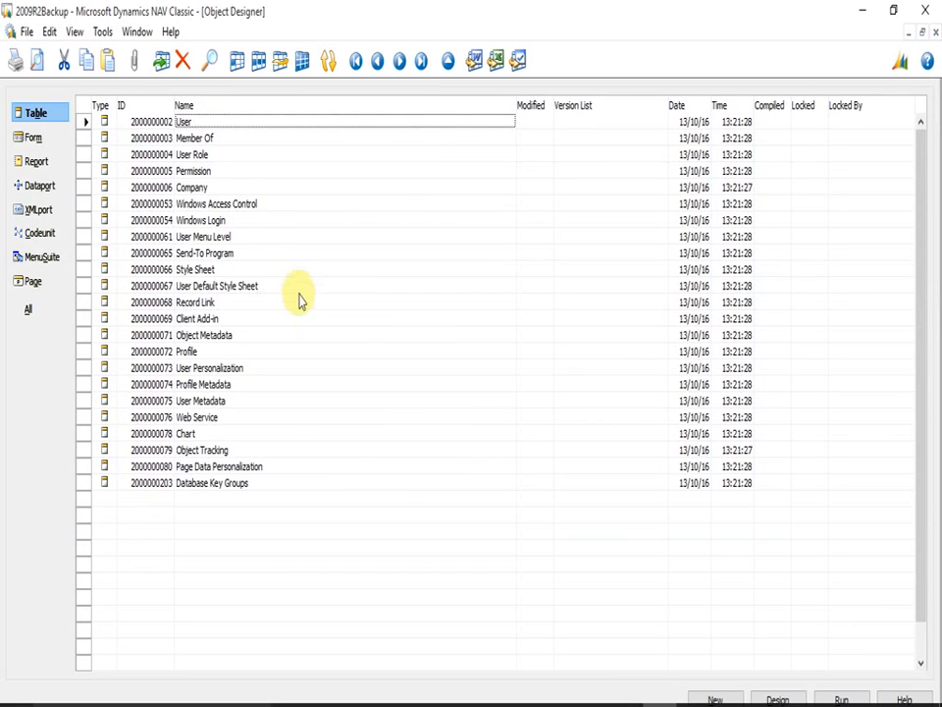
- Restore the entire backup, including all companies, common data and application objects, from \\dc\backup\demo2009.fbk
click(109, 36)
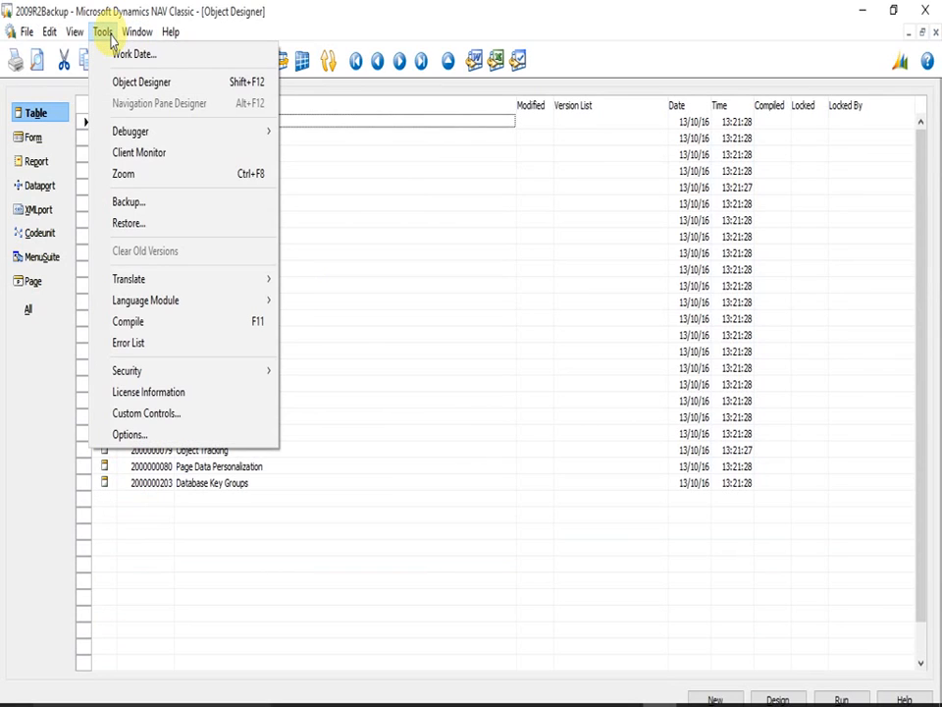
click(126, 223)
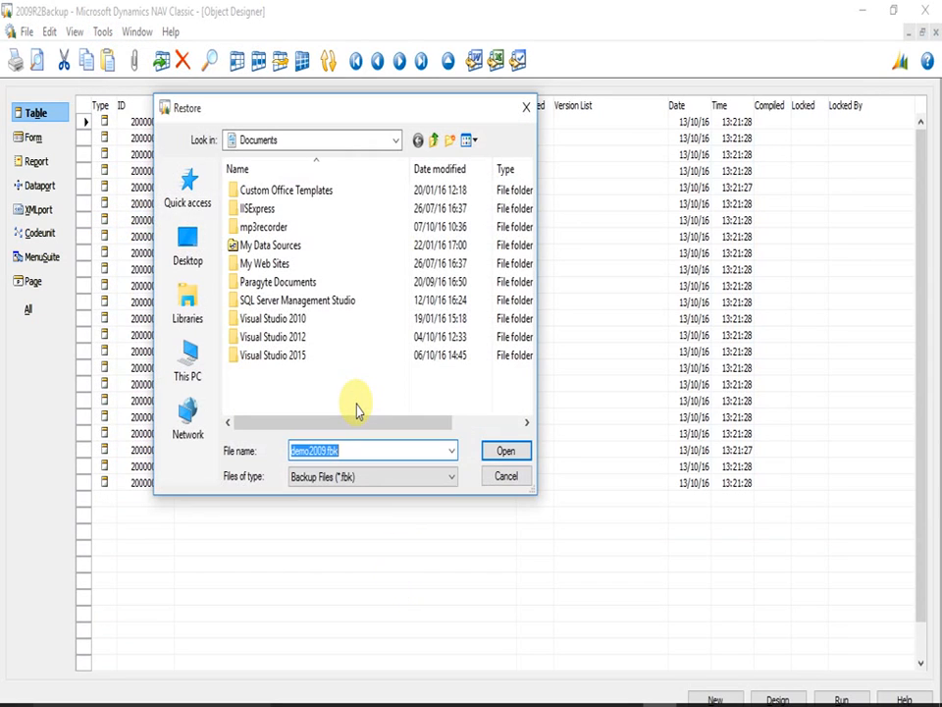
text(\\dc\backup)
key(Return)
double_click(288, 190)
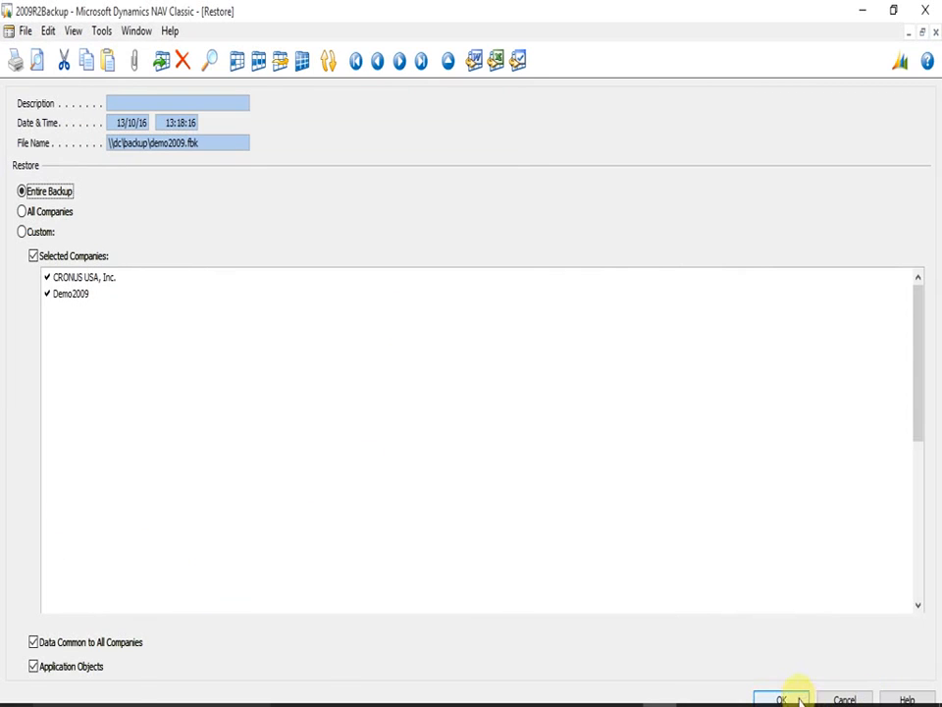
click(799, 699)
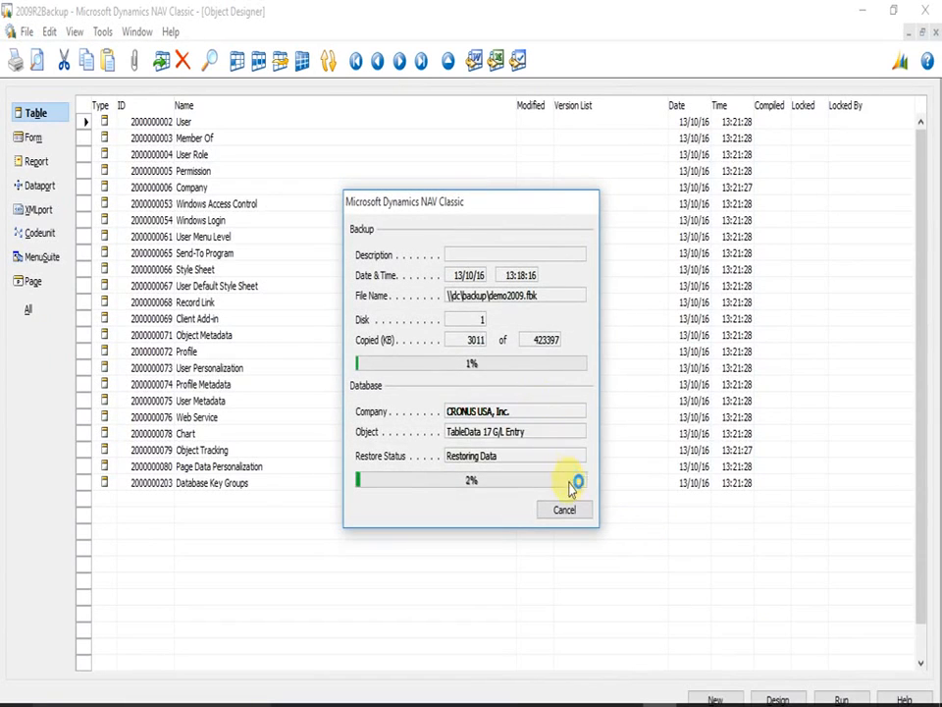
click(586, 704)
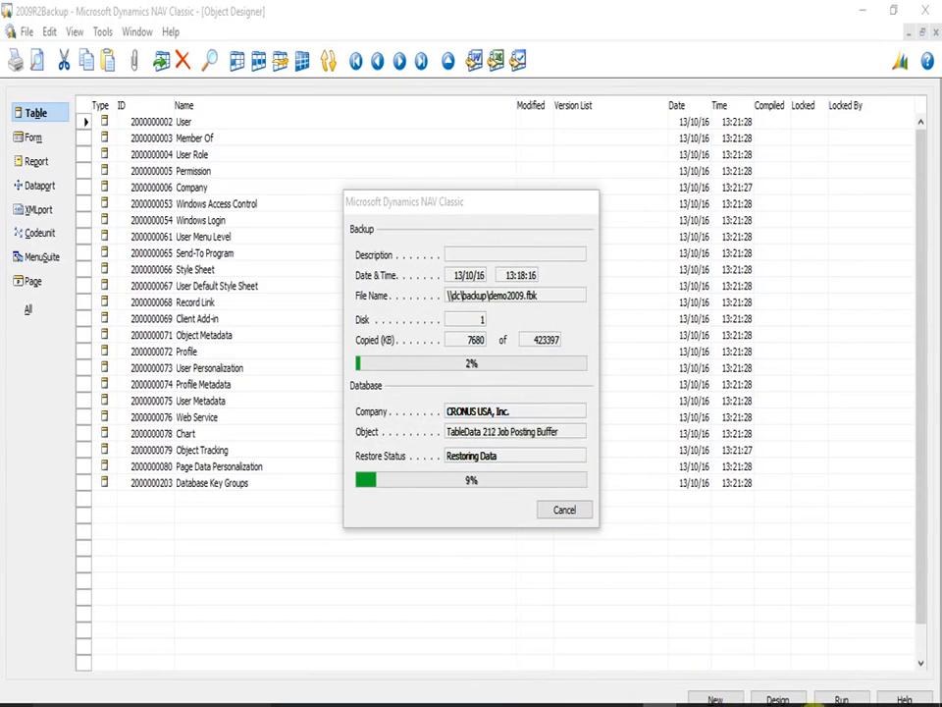
click(819, 700)
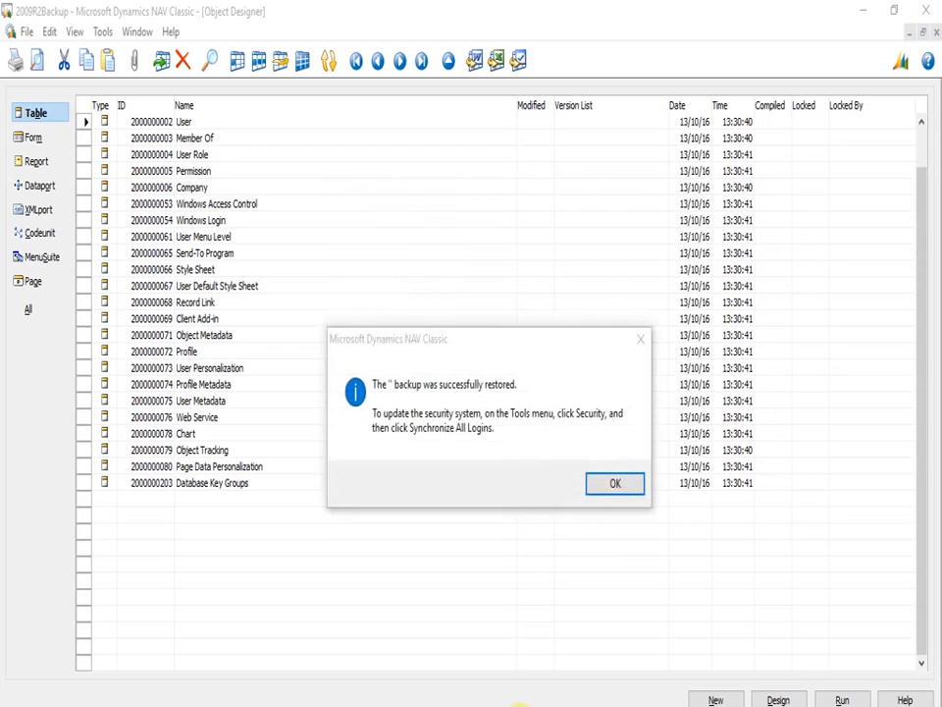
click(614, 484)
- Examine the restored tables, forms, reports, dataports, XMLports, codeunits and MenuSuites, and close the Object Designer
click(34, 139)
click(34, 114)
click(37, 161)
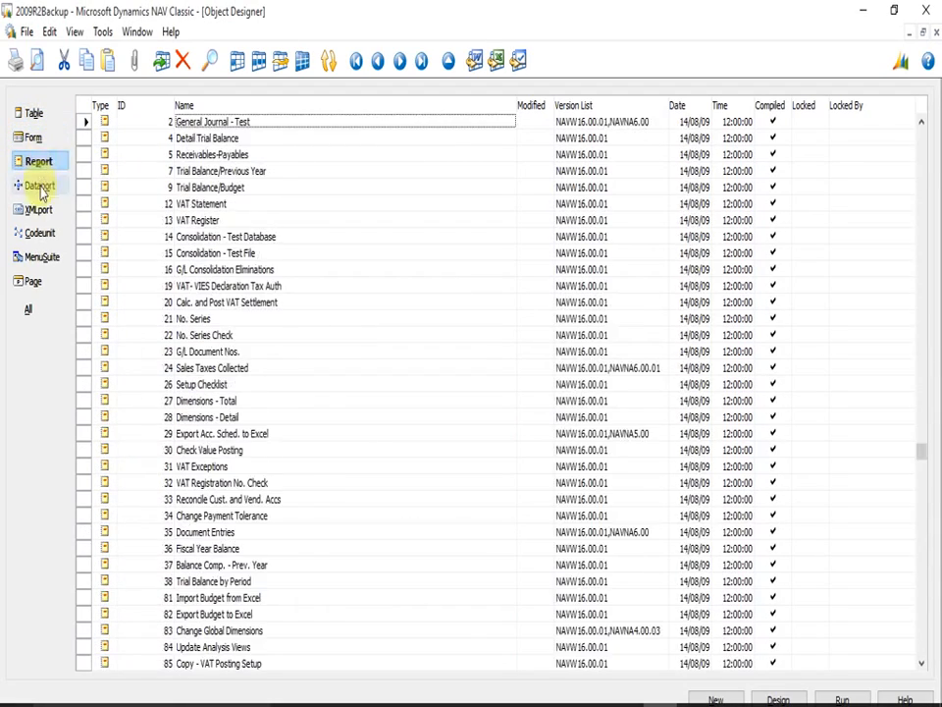
click(39, 185)
click(38, 209)
click(39, 232)
click(39, 257)
click(37, 187)
click(34, 114)
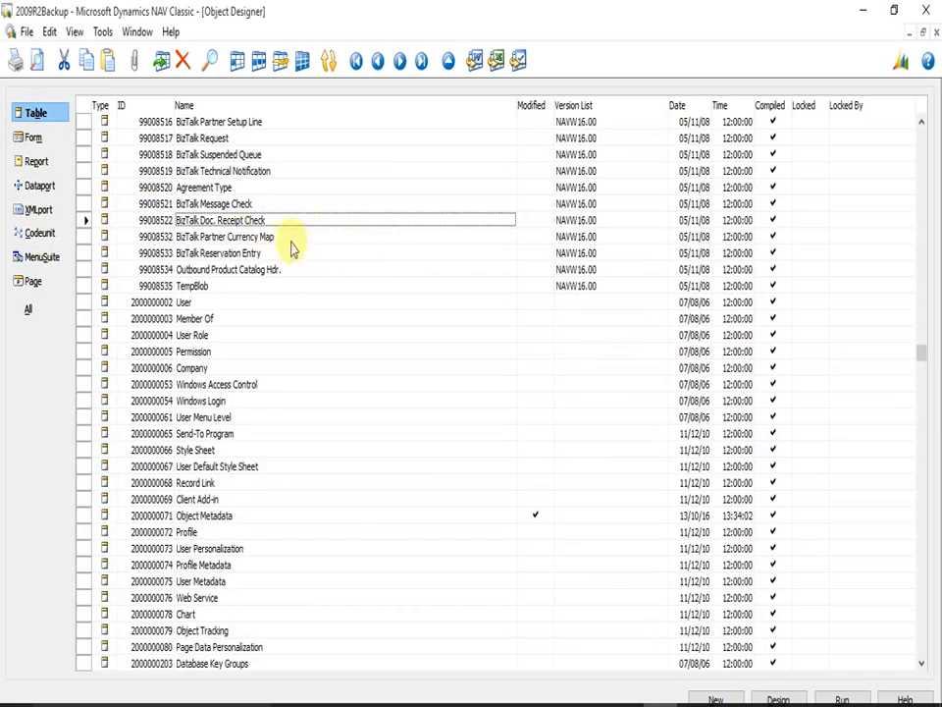
click(39, 185)
key(Escape)
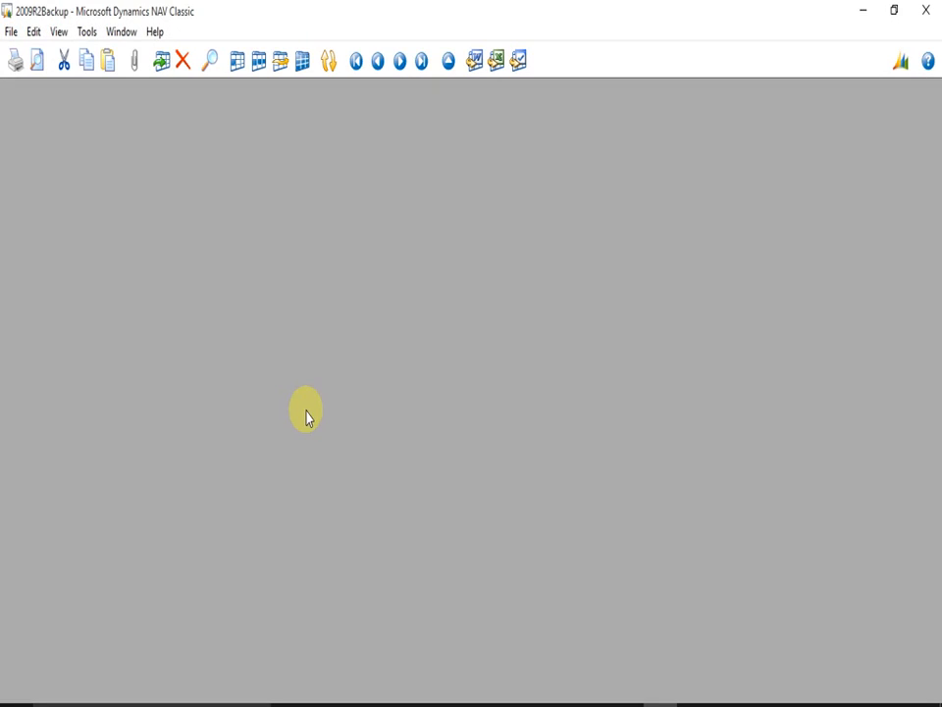
- Open the Demo2009 database on server DC with Database Server Authentication, entering the account password
key(alt+f)
key(d)
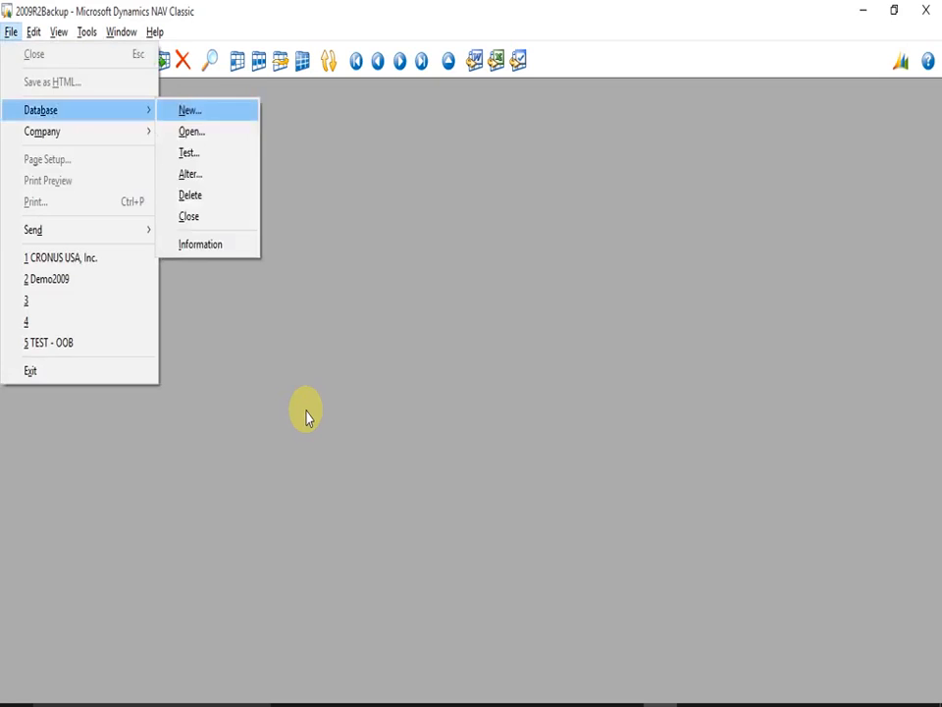
key(o)
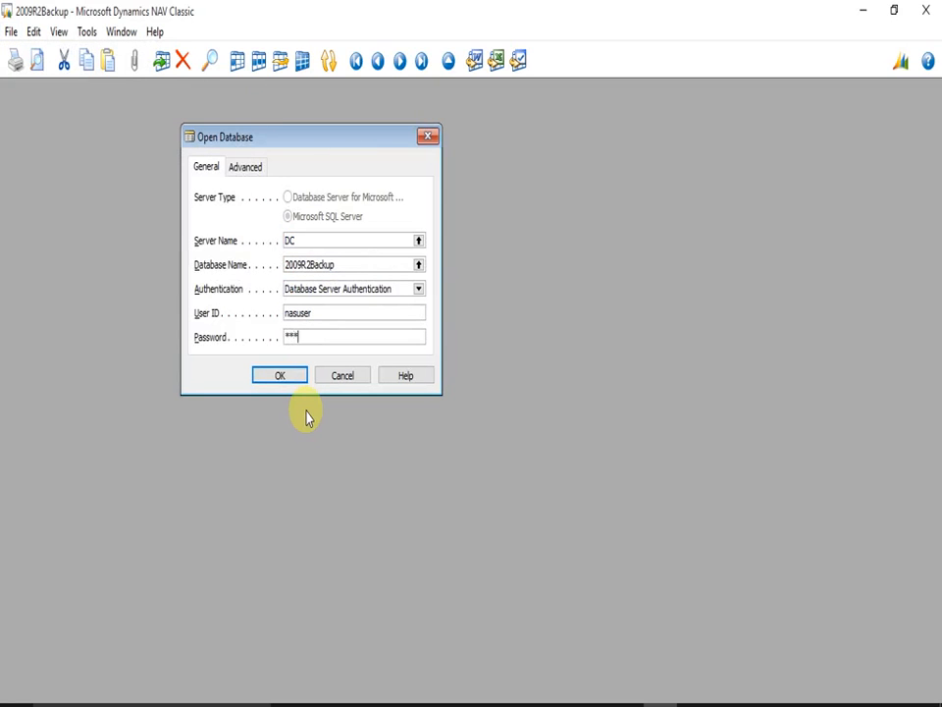
key(shift+Tab)
key(shift+Tab)
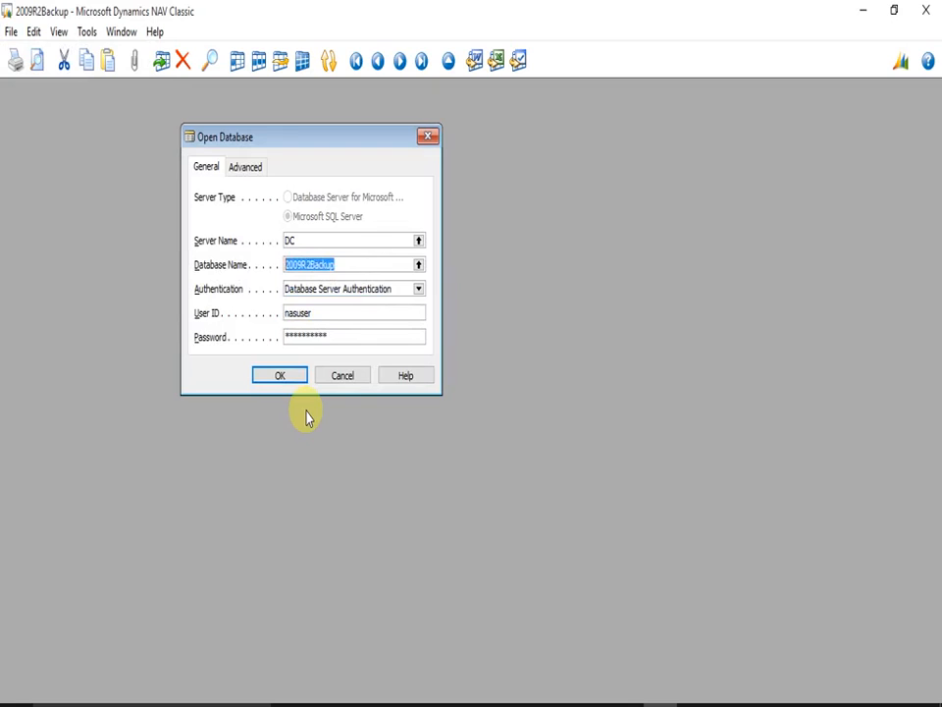
key(F6)
key(Down)
key(Down)
key(Down)
key(Down)
key(Return)
key(Return)
- Open the Object Designer for Demo2009, maximize it and list its tables
key(shift+F12)
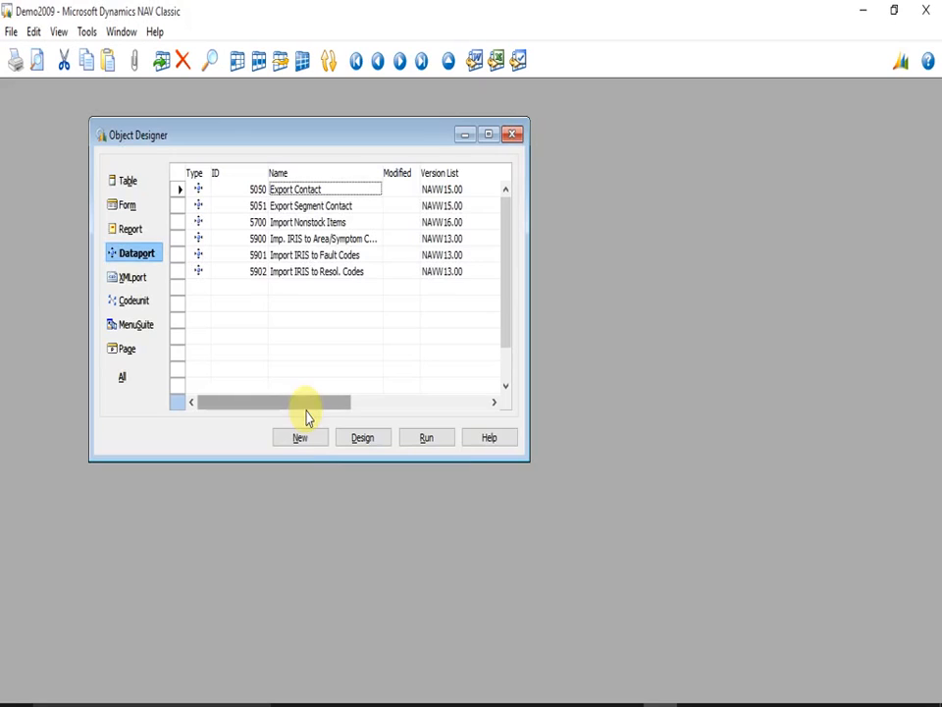
click(486, 133)
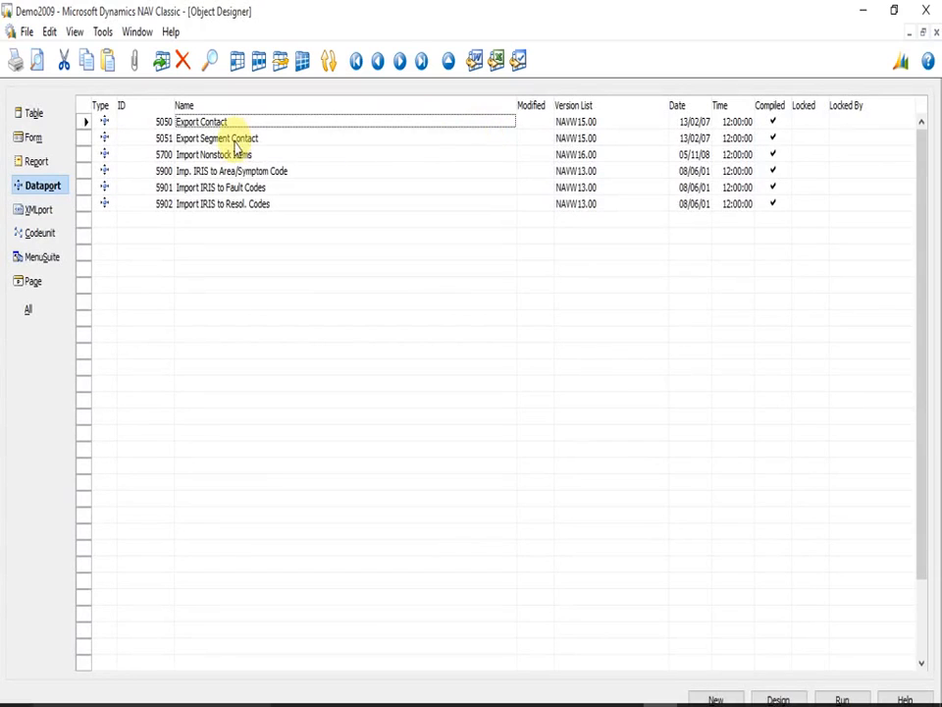
click(34, 113)
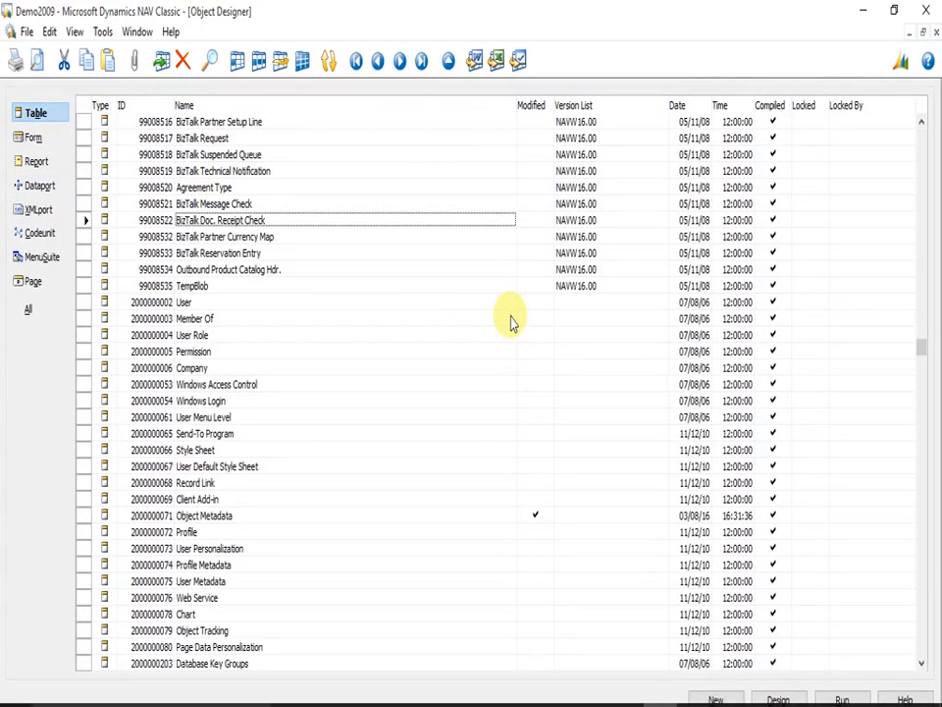
click(326, 269)
- Start importing objects and browse the shared folders on \\dc
click(26, 31)
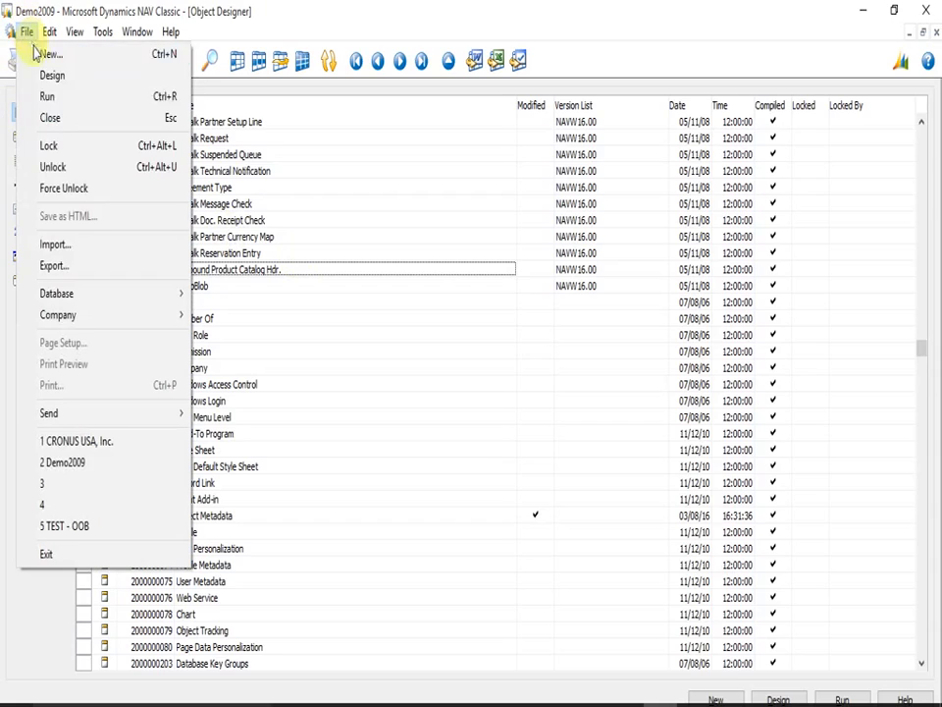
click(75, 244)
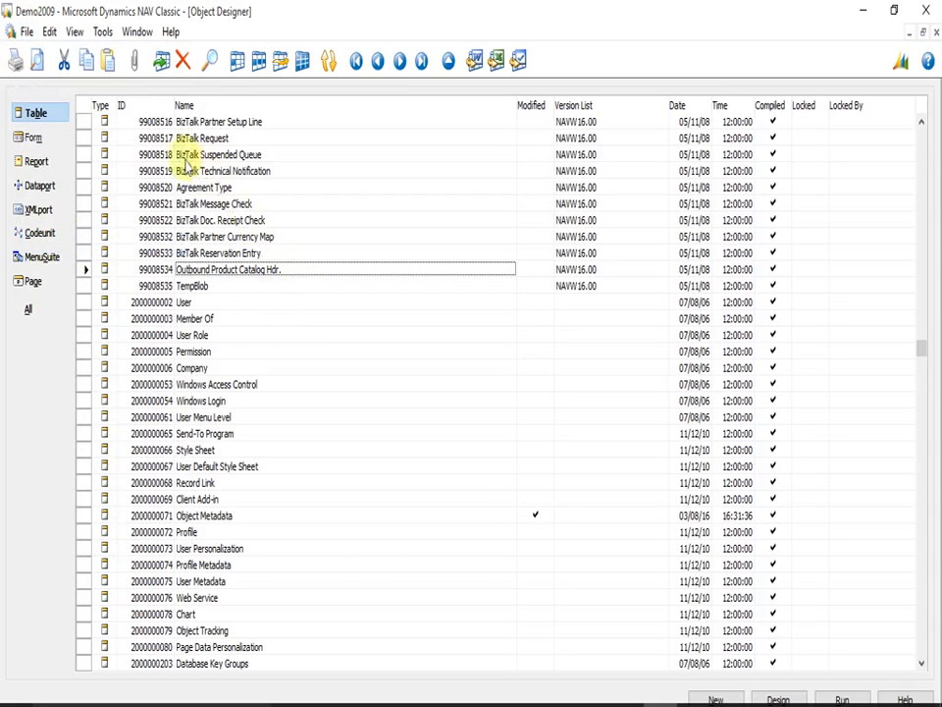
text(\\dc\)
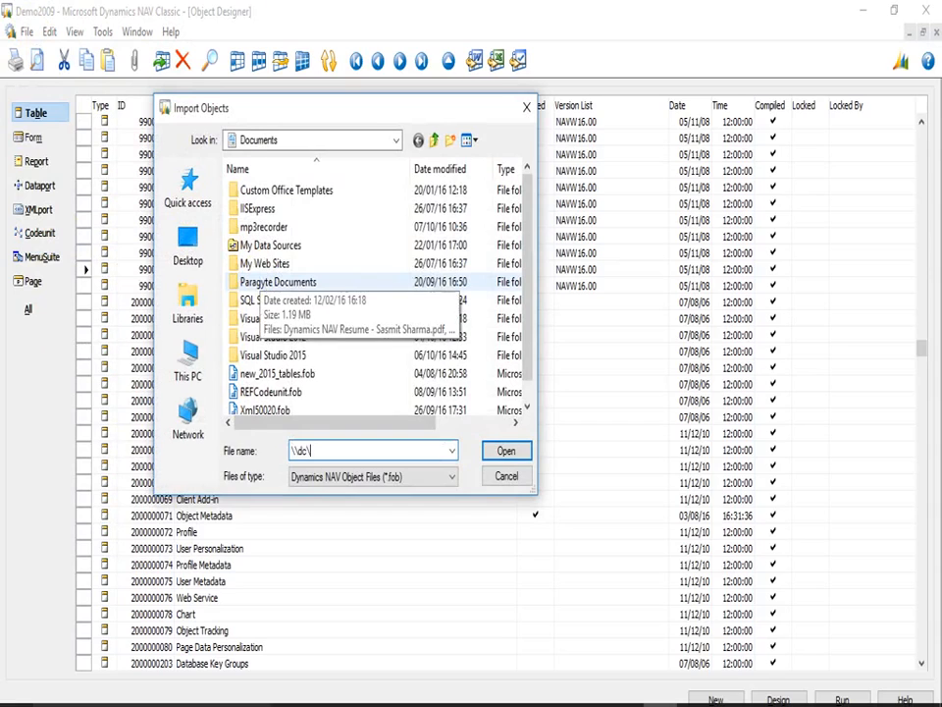
key(Return)
scroll(285, 265, down, 10)
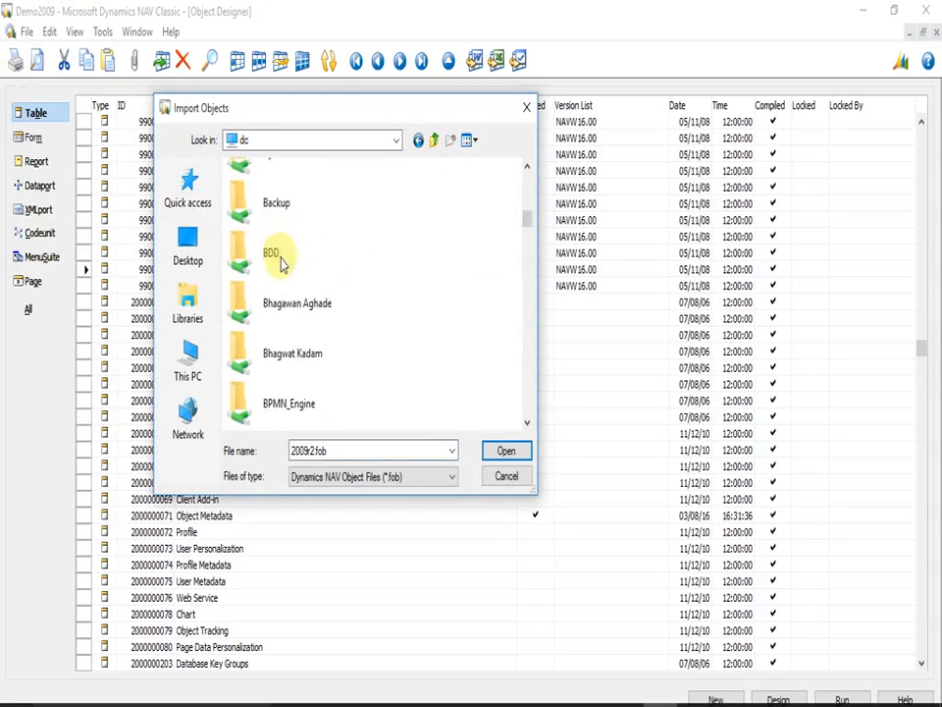
- Try to open the location \\dc\backup\navision for the object import
click(292, 274)
scroll(332, 274, down, 10)
click(350, 452)
text(\\dc\backup\navision)
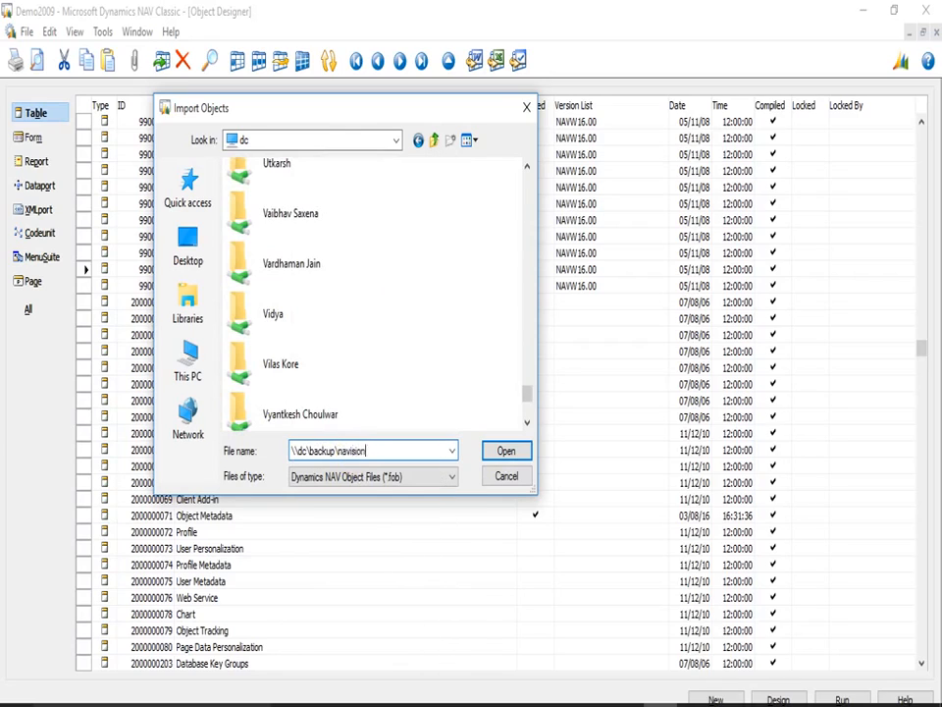
key(Return)
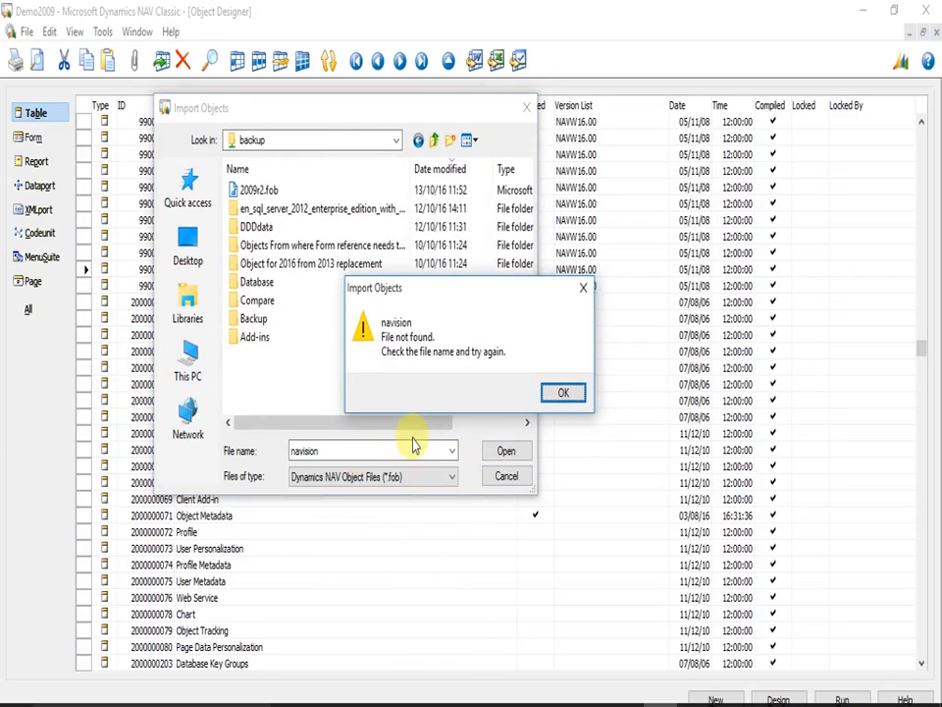
key(Return)
- Browse to the UpgradeToolKit folder in \\dc\software, under Navision and Dynamic Navision 2009 R2
text(\\dc\)
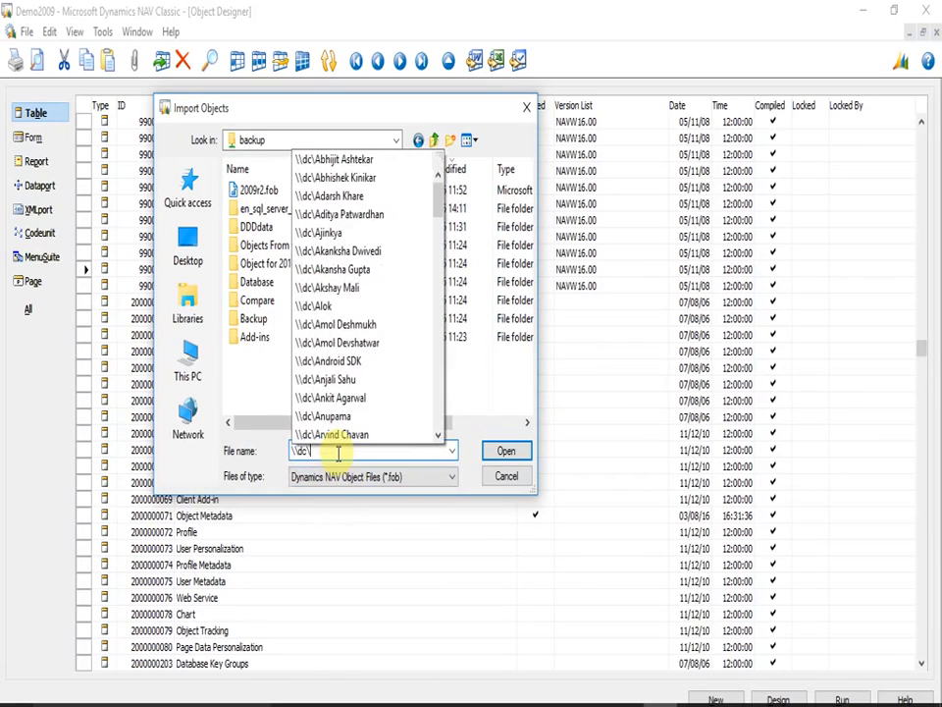
text(sof)
text(wa)
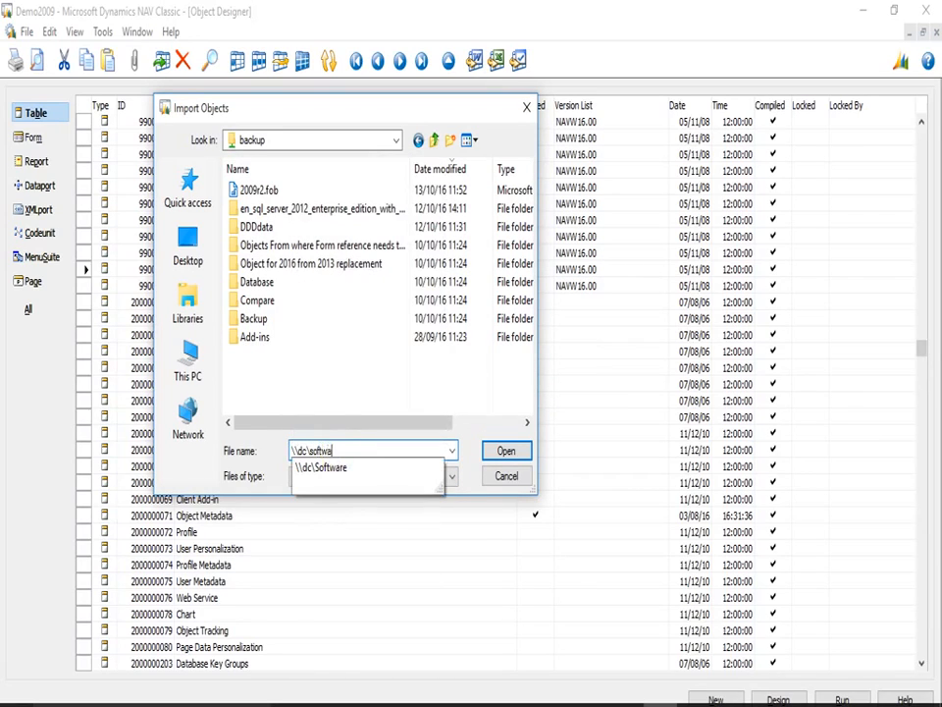
text(re)
key(Return)
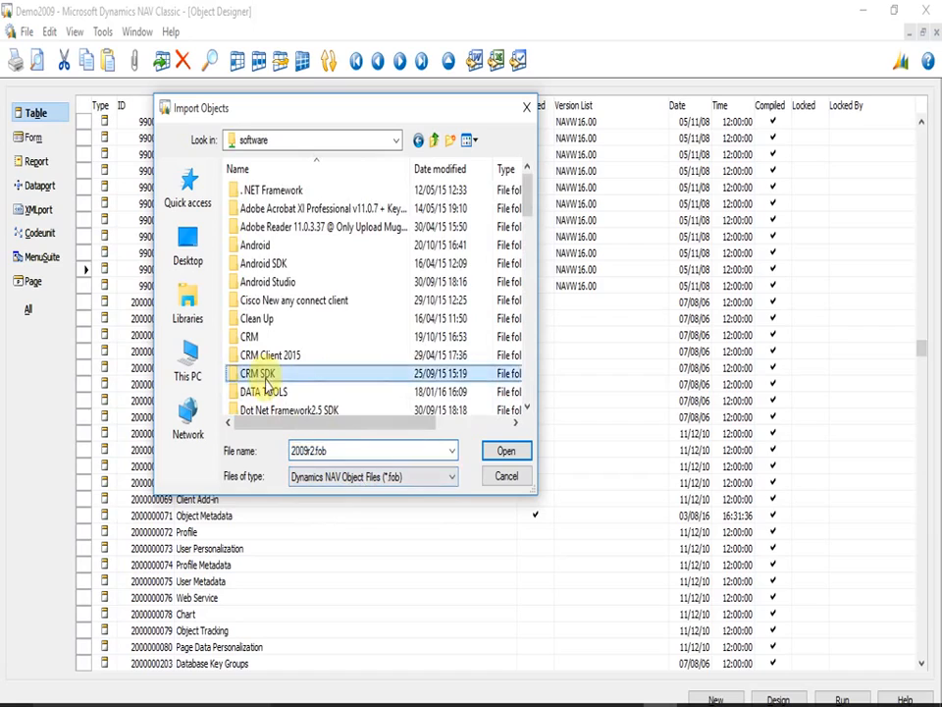
scroll(265, 382, down, 8)
double_click(257, 210)
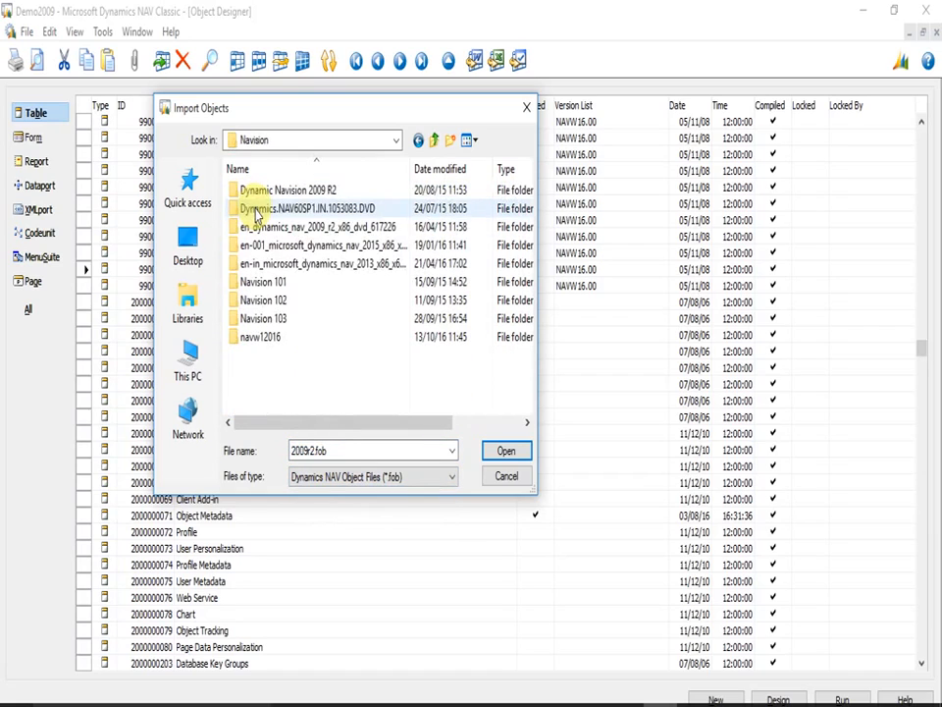
double_click(259, 191)
scroll(285, 253, down, 6)
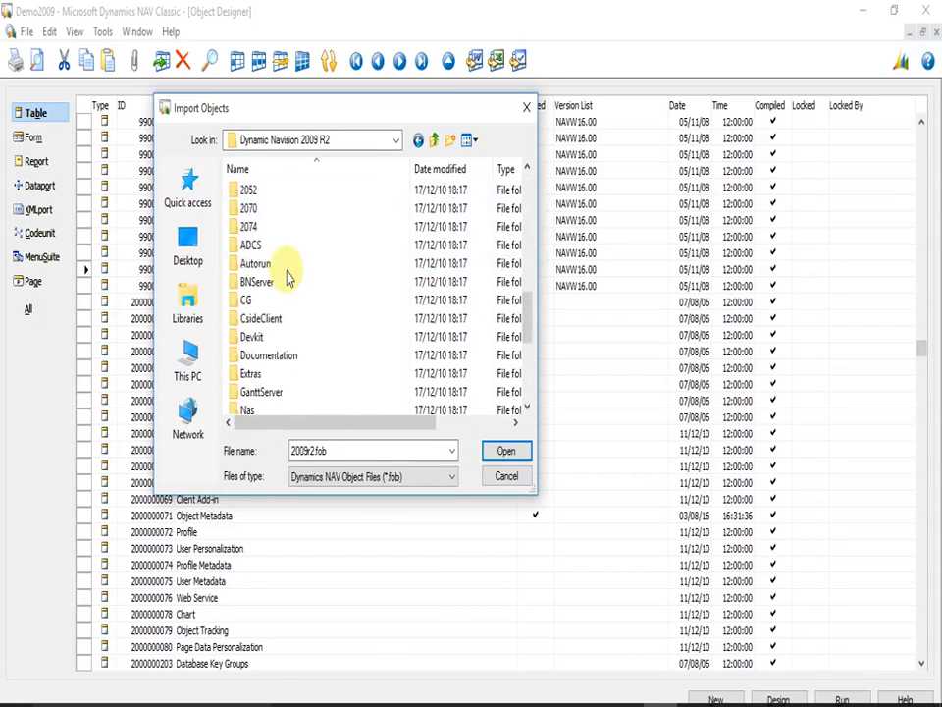
scroll(289, 270, down, 5)
double_click(295, 392)
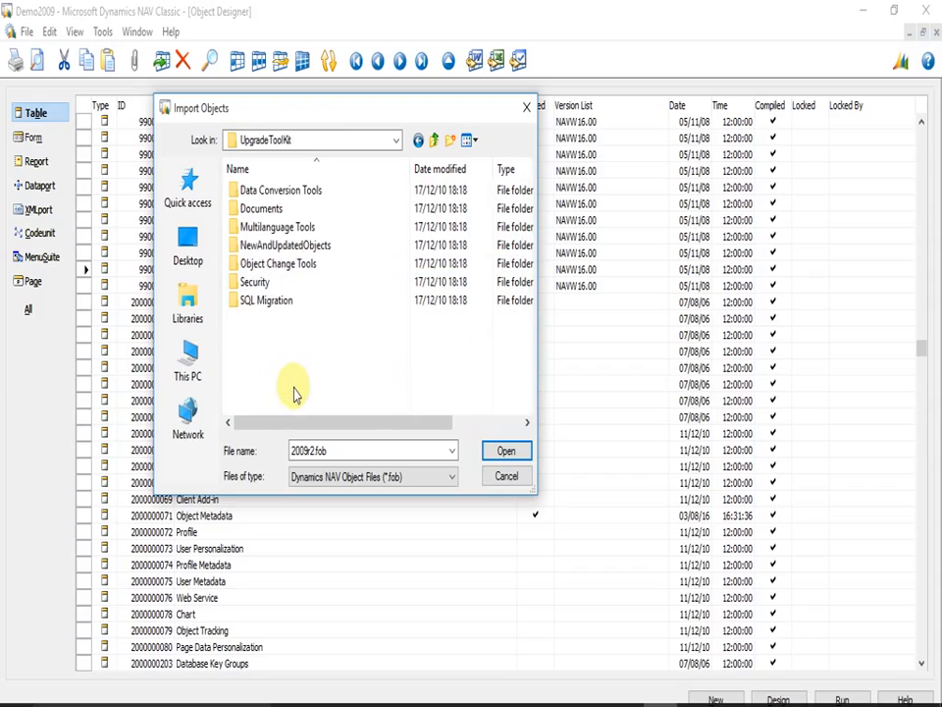
- Select Upgrade3702009.1.fob from the 370 folder of Data Conversion Tools and open its objects in the Import Worksheet
double_click(279, 191)
double_click(267, 191)
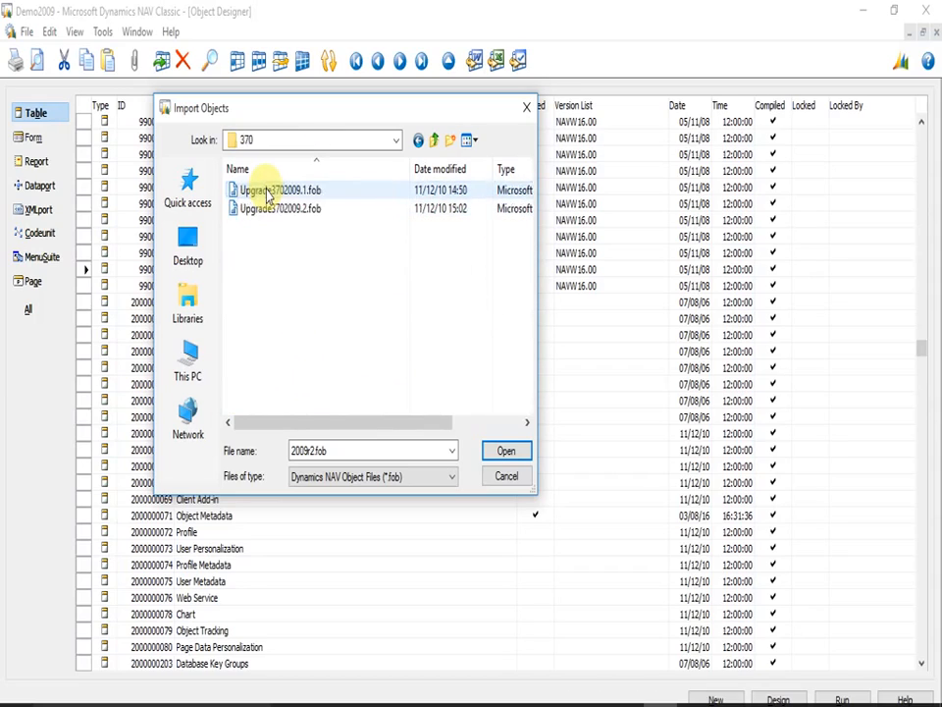
double_click(267, 191)
key(Return)
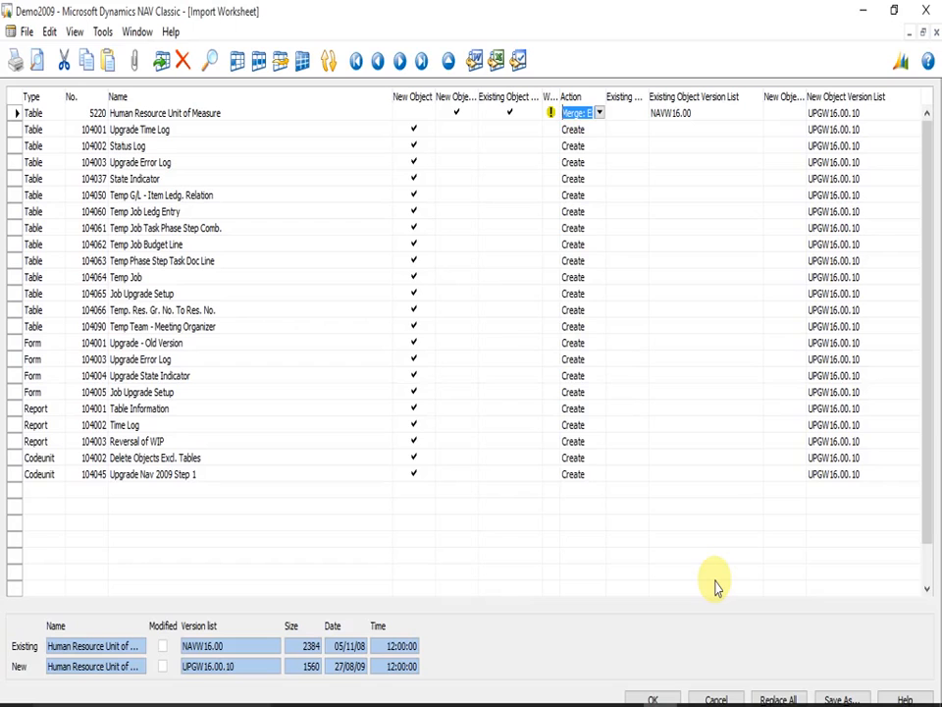
- Set the import action for table 5220 Human Resource Unit of Measure to Skip and import the remaining upgrade objects
key(Return)
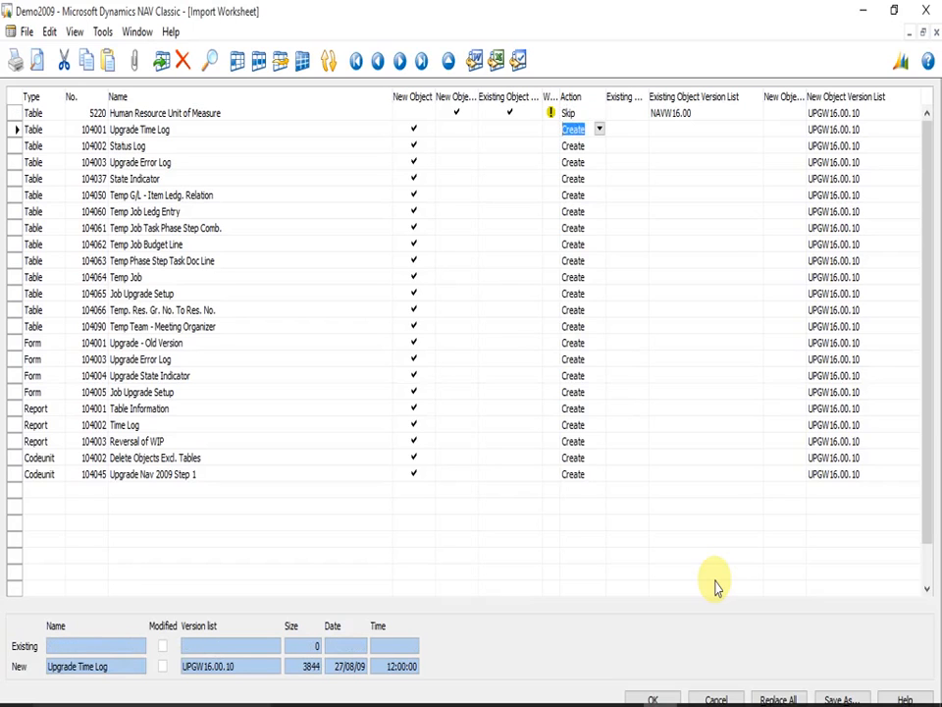
click(655, 699)
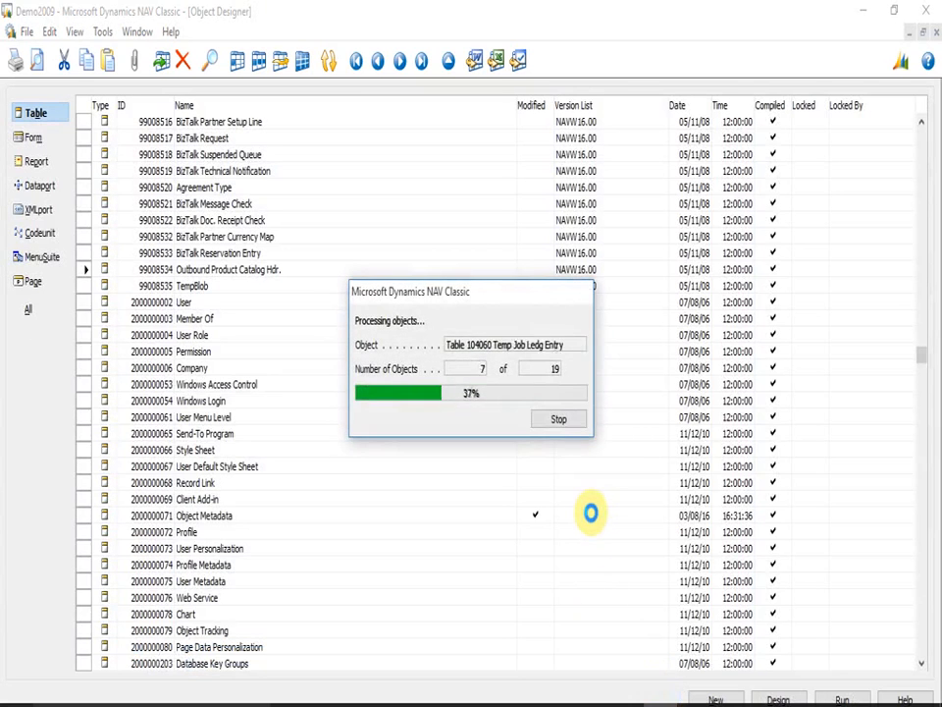
key(Return)
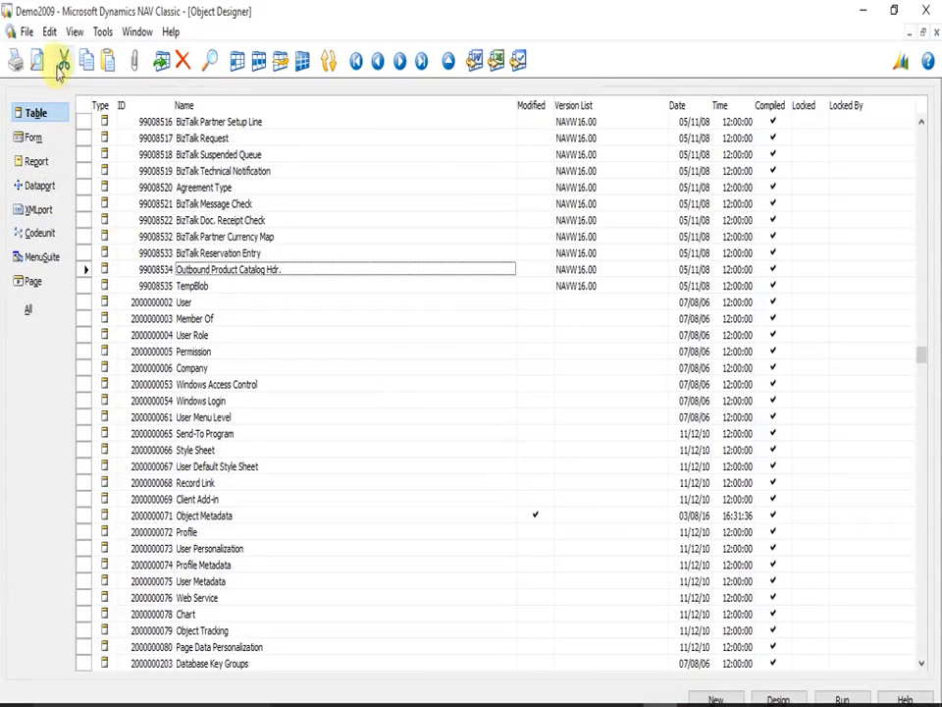
- Import all objects from Upgrade3702009.2.fob in the 370 folder through the Import Worksheet, keeping the proposed Replace and Create actions
click(27, 31)
click(49, 244)
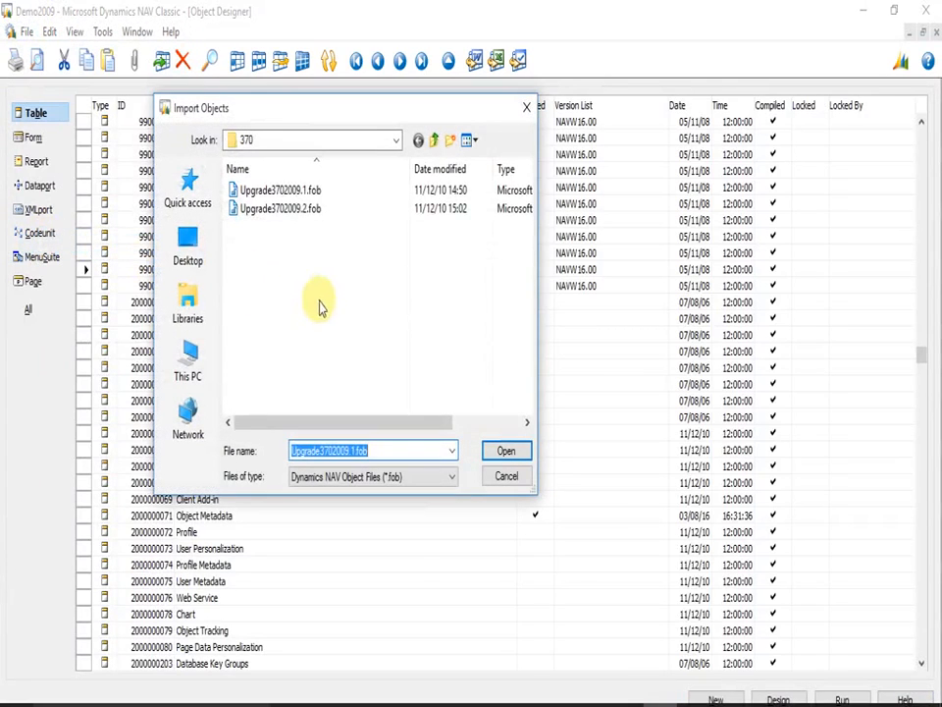
double_click(300, 215)
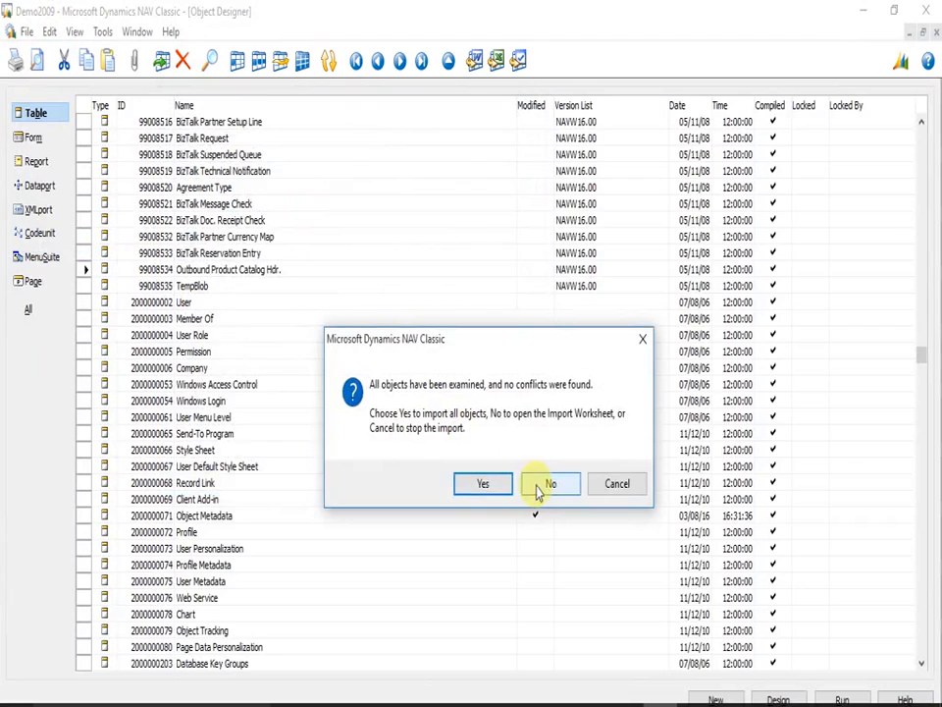
click(539, 488)
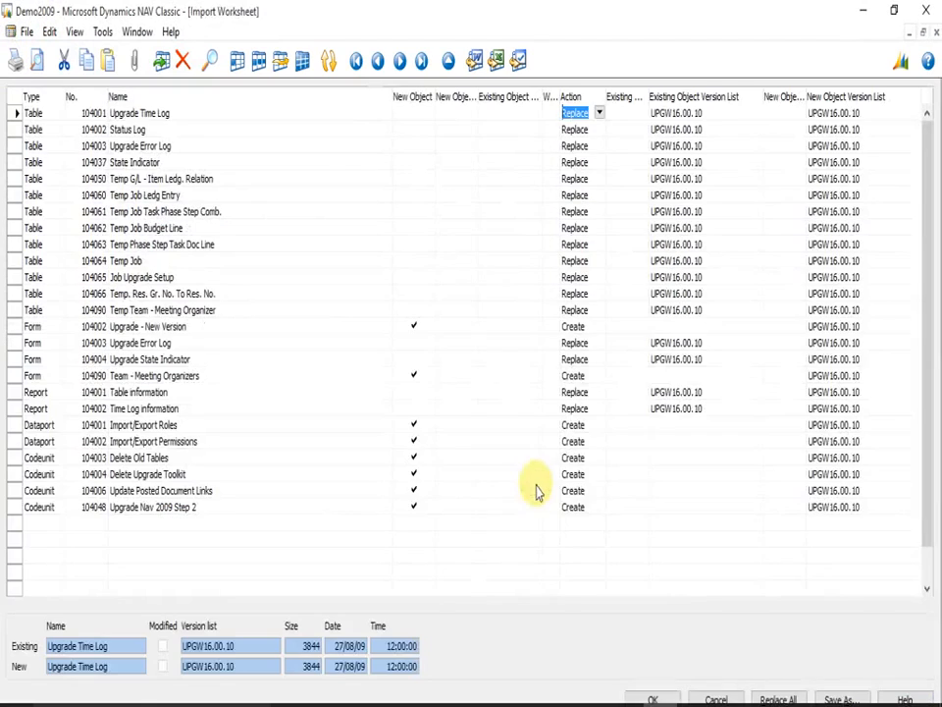
click(655, 699)
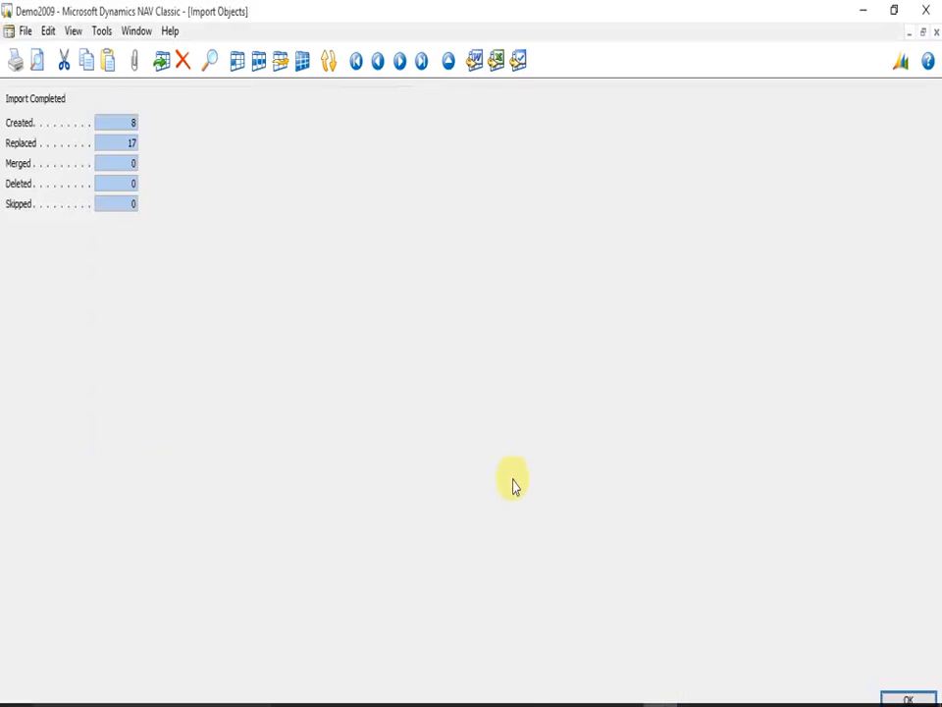
key(Return)
click(243, 206)
key(Escape)
key(shift+F12)
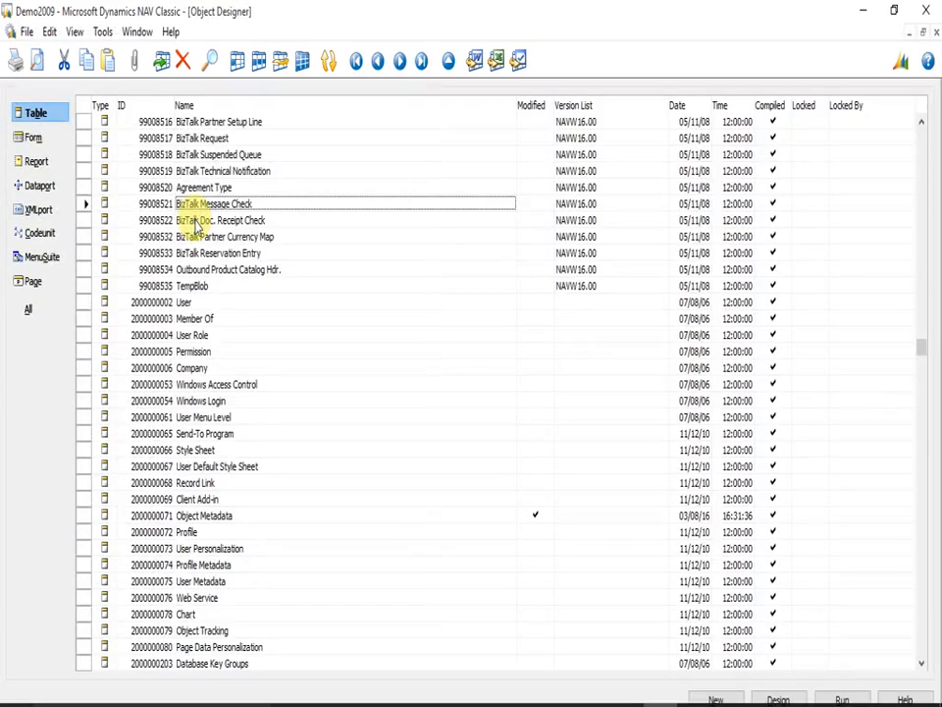
- Search the form objects by ID for 177000
key(alt+o)
click(169, 208)
key(ctrl+f)
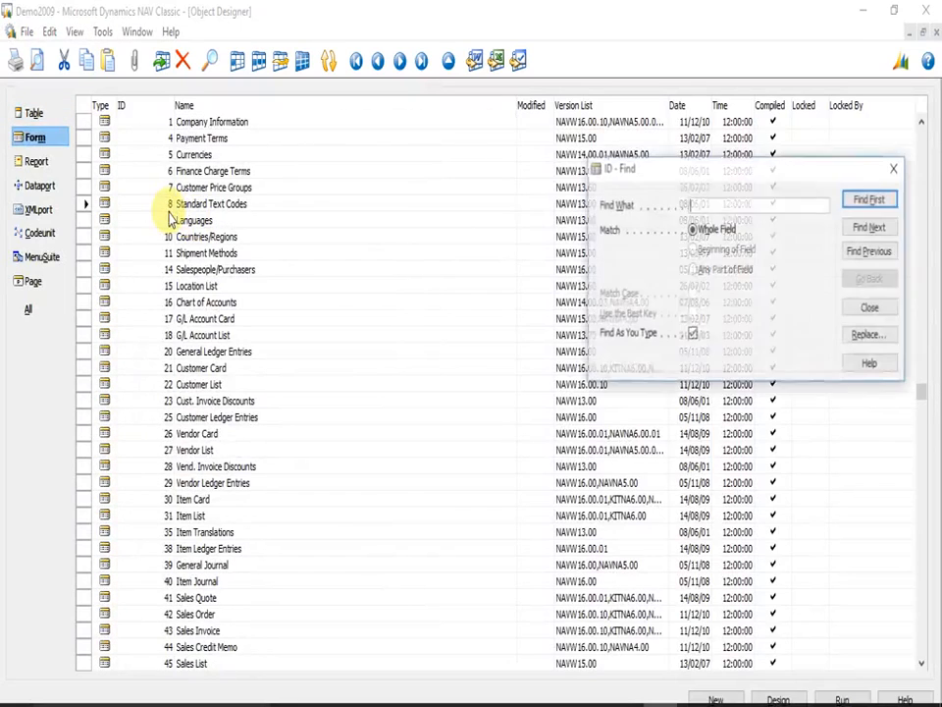
text(177000)
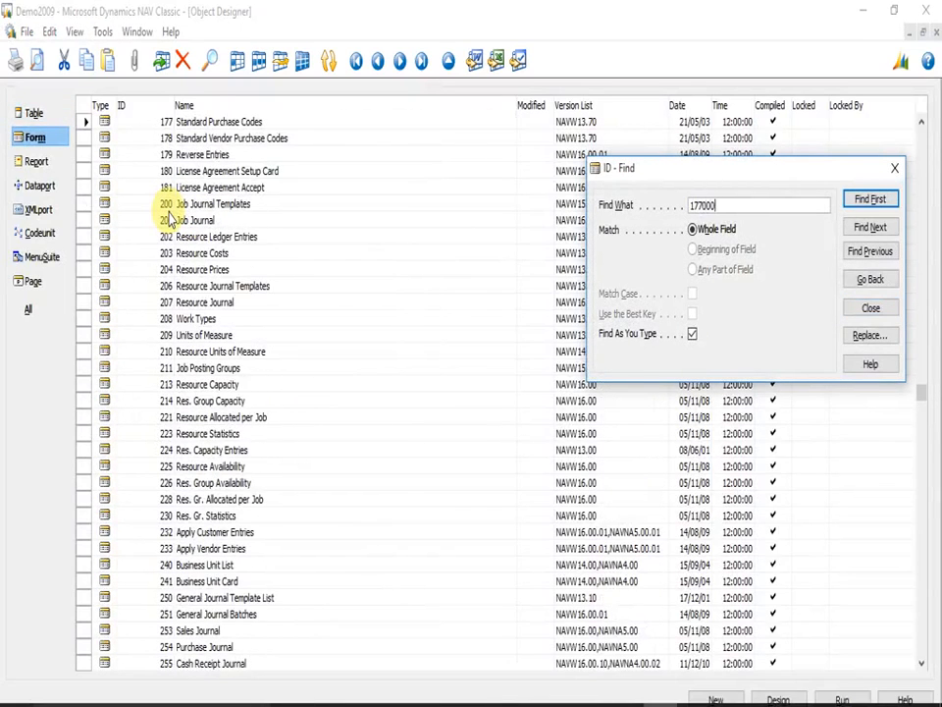
key(BackSpace)
key(BackSpace)
key(BackSpace)
key(BackSpace)
key(BackSpace)
key(BackSpace)
key(Escape)
- Search the form objects by name for "transformation tool"
key(Tab)
text(trans)
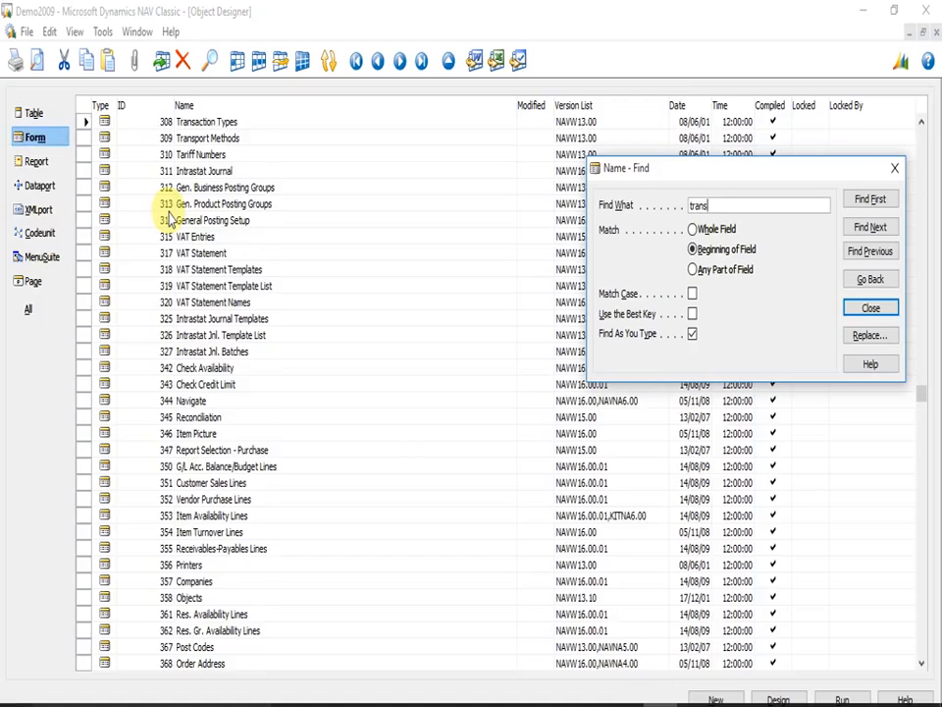
text(formation tool)
key(Escape)
key(Escape)
key(Down)
key(Up)
- Filter the form objects by name to look for the transformation forms, go through the matches and return to the full form list
key(alt+v)
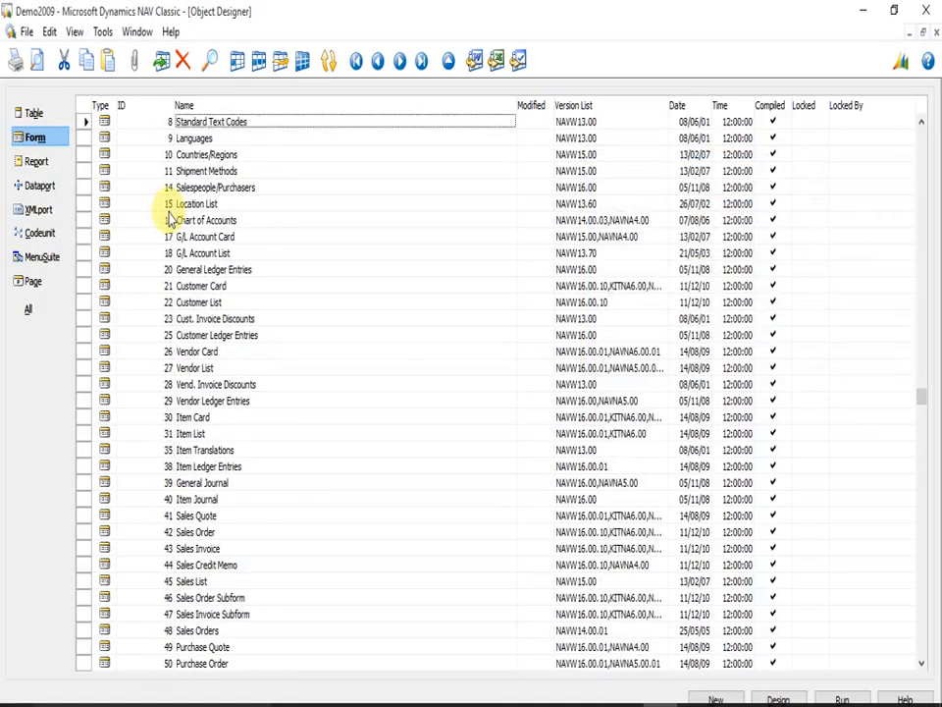
key(F7)
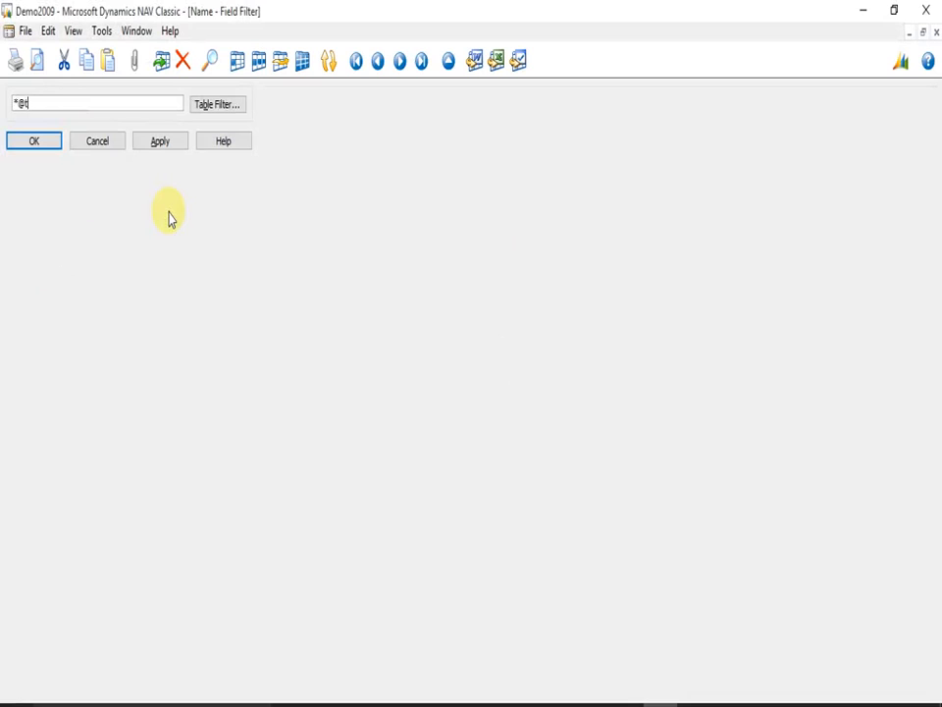
key(Return)
key(Down)
key(Down)
key(Down)
key(Down)
key(Down)
key(Down)
key(Down)
key(Down)
key(Down)
key(Down)
key(Down)
key(Down)
key(Down)
key(Down)
key(Down)
key(Down)
key(Down)
key(Down)
key(Down)
key(Down)
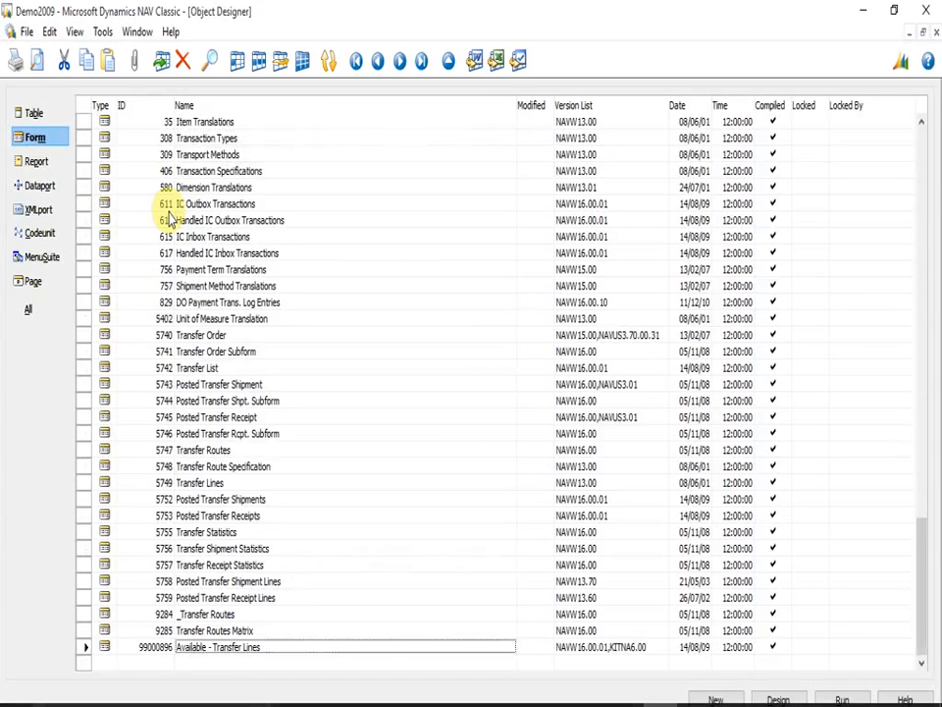
key(Escape)
key(shift+F12)
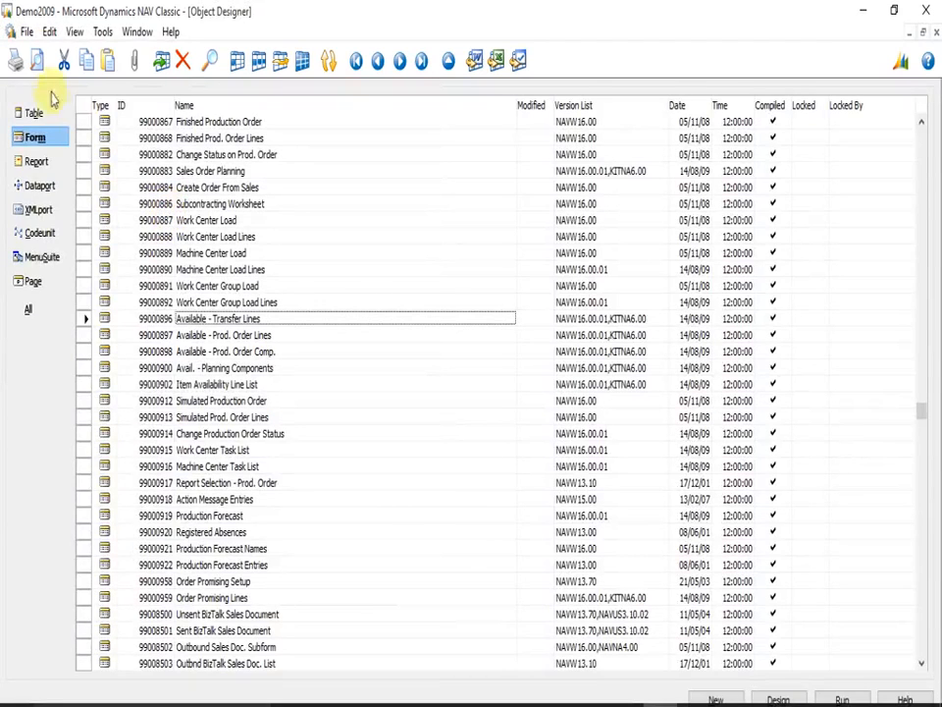
- Choose the TIF Editor object file for import from the TransformationTool folder under Dynamic Navision 2009 R2
click(26, 32)
click(75, 246)
click(294, 292)
key(BackSpace)
key(BackSpace)
key(BackSpace)
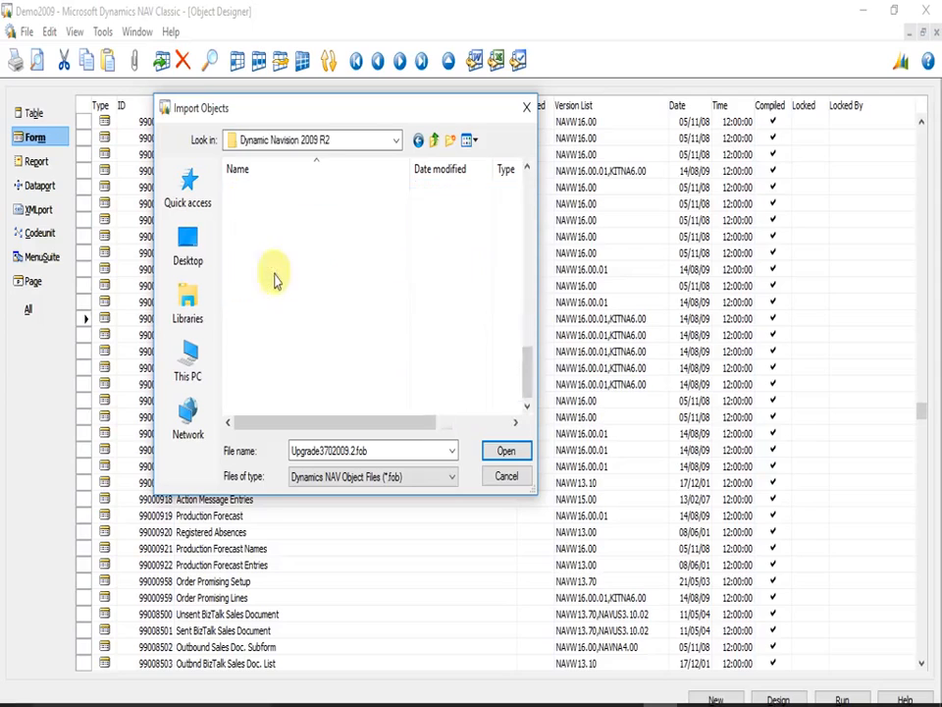
double_click(278, 376)
double_click(263, 189)
double_click(259, 194)
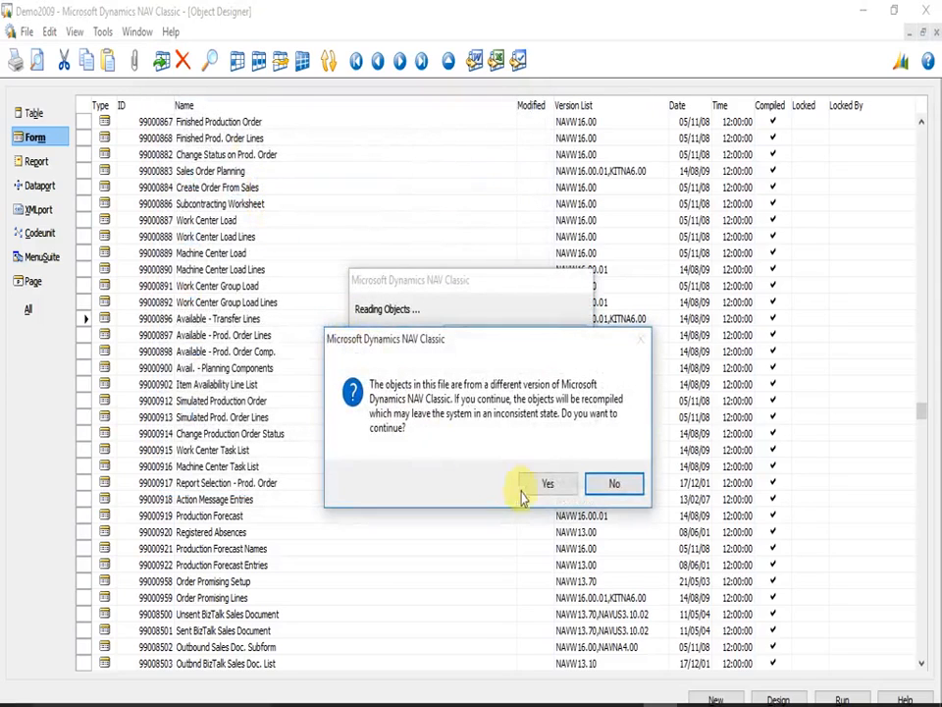
- Agree to recompile the objects from a different version and import all TIF Editor objects through the Import Worksheet with the Create action
click(544, 542)
click(550, 484)
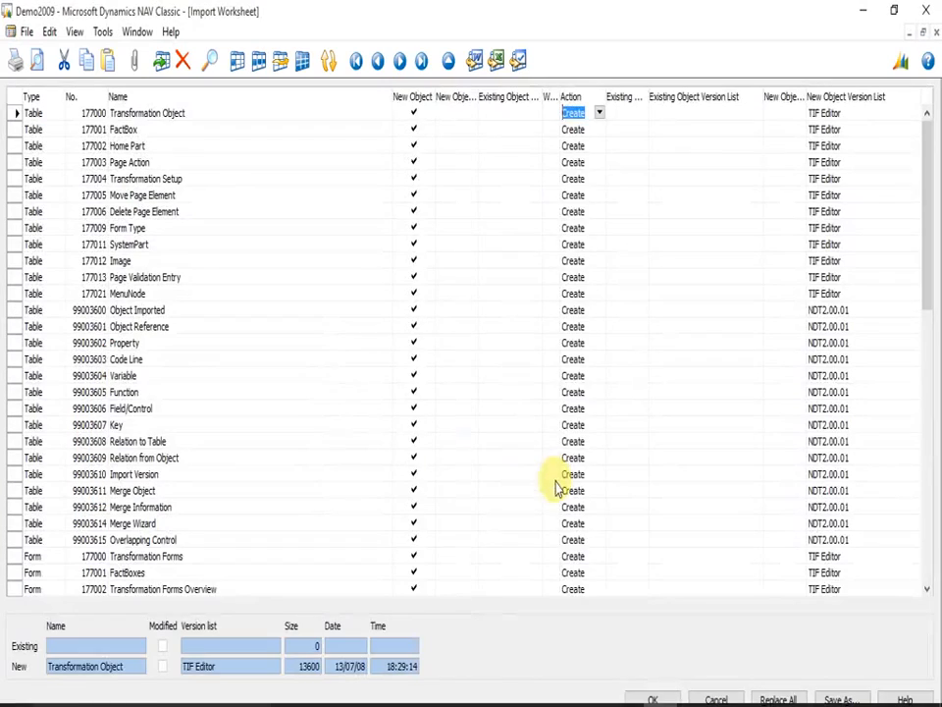
click(649, 698)
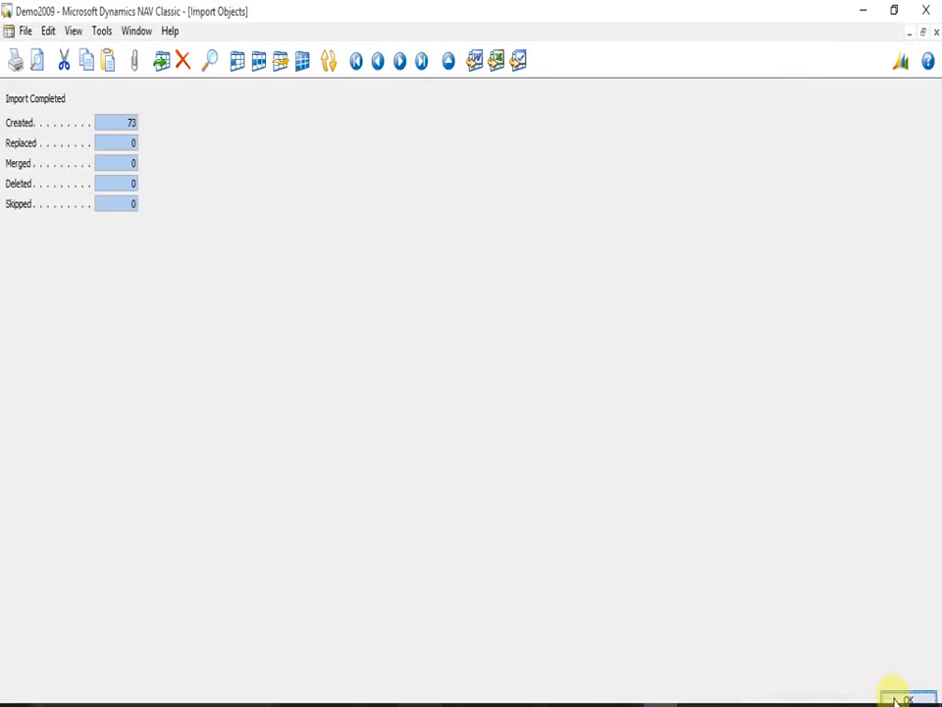
click(898, 699)
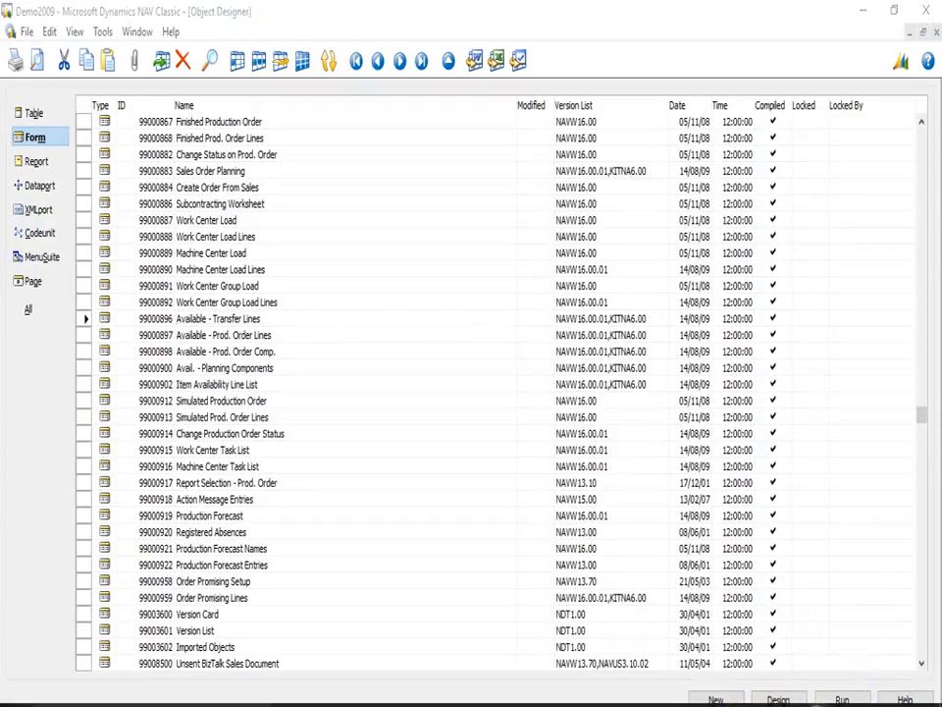
- Switch to the CRONUS USA, Inc. Object Designer window and run form 177000 Transformation Forms
click(819, 705)
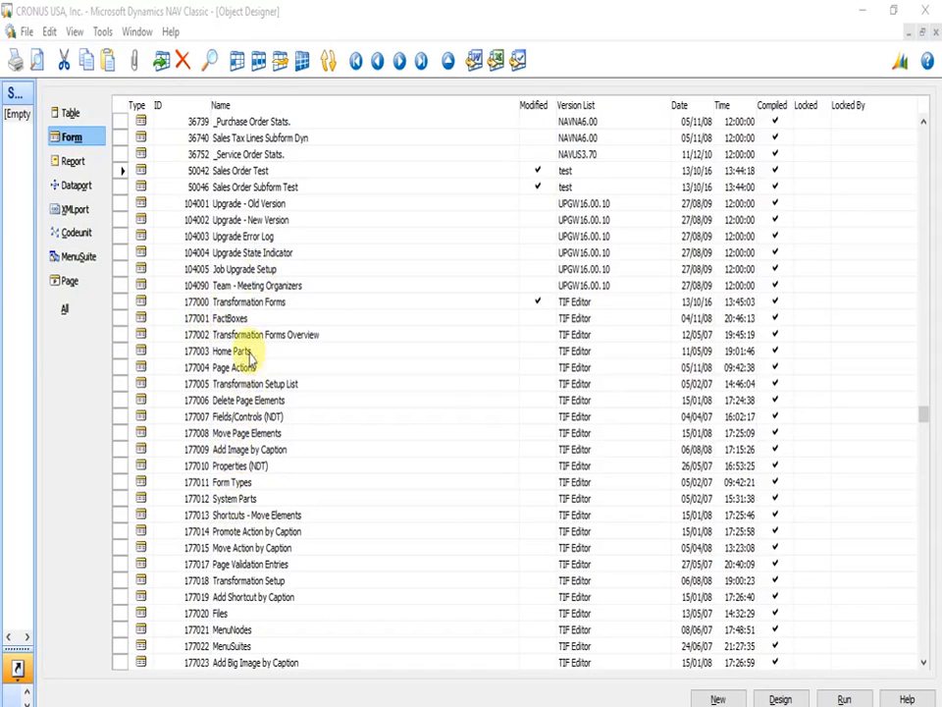
click(248, 304)
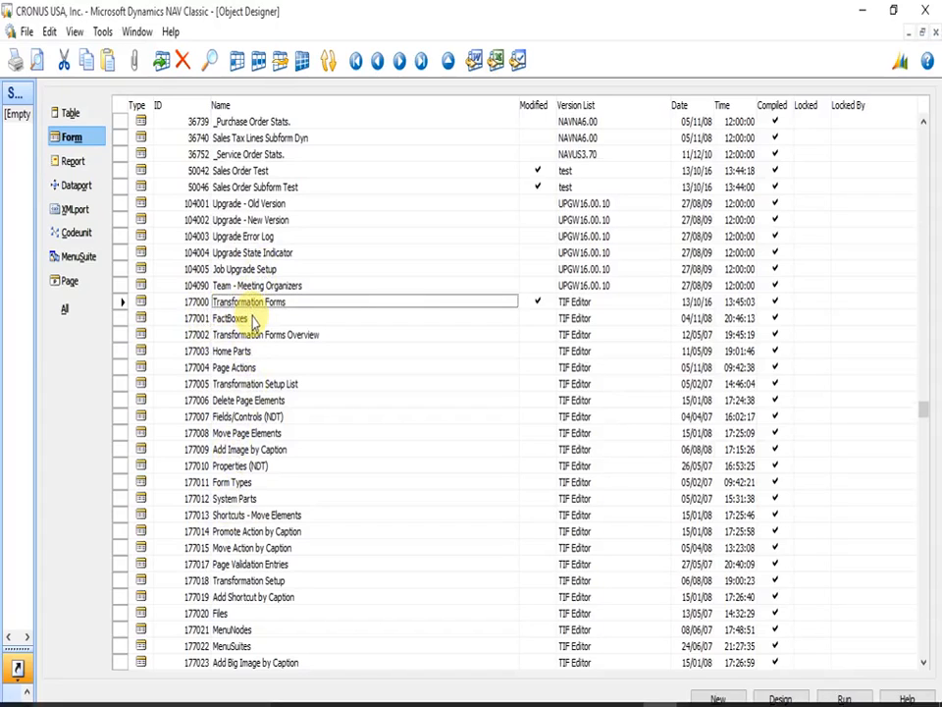
key(alt+r)
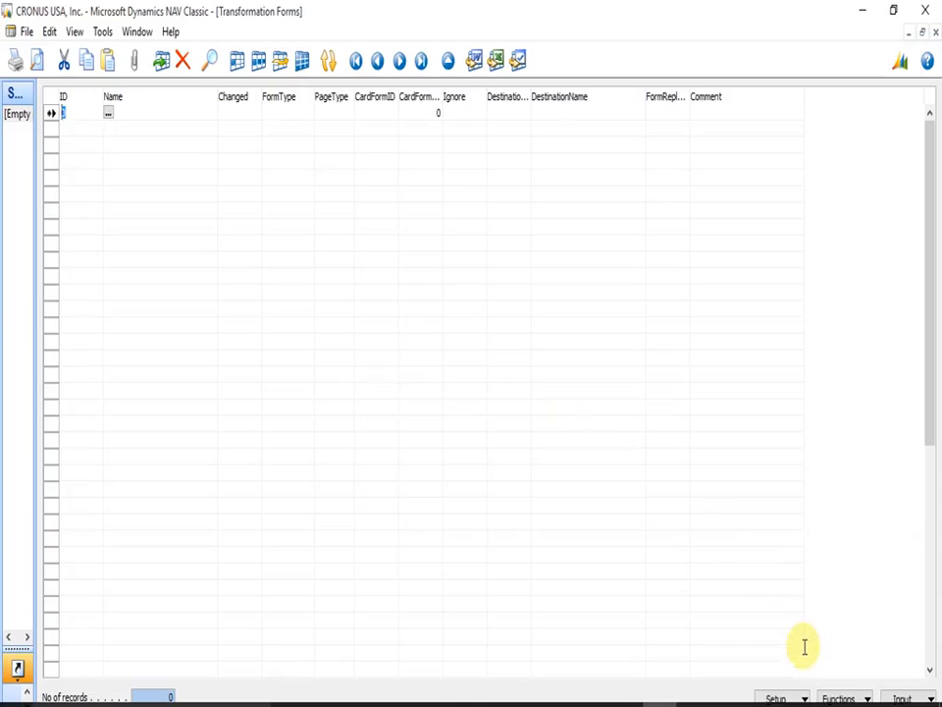
- Import the FT-PT mapping from FormToPagetypeMapping.txt in the TIF Editor folder under TransformationTool
click(838, 698)
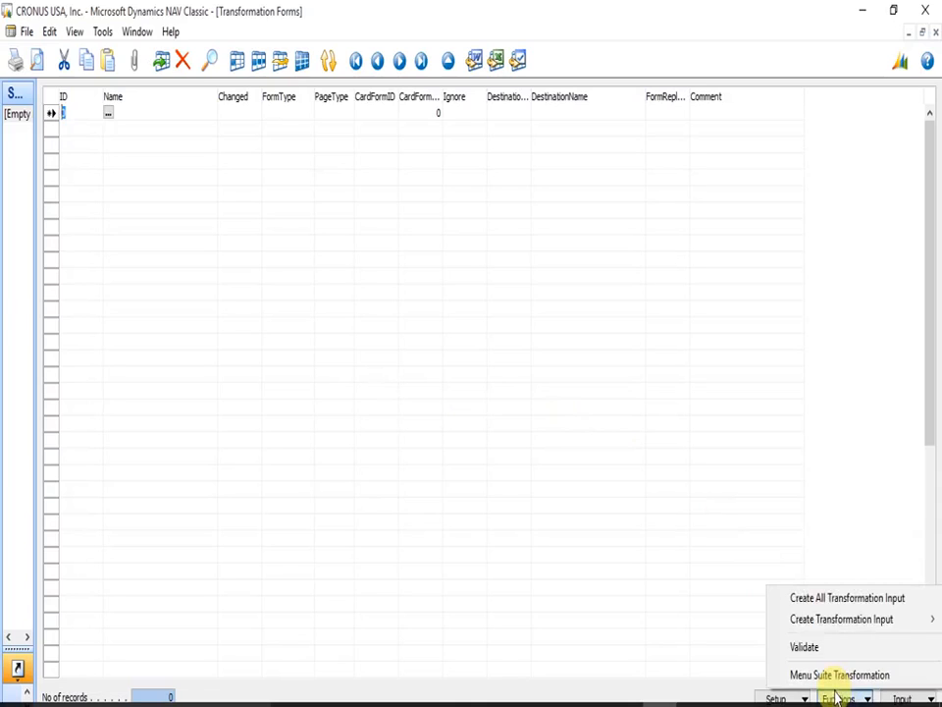
click(776, 697)
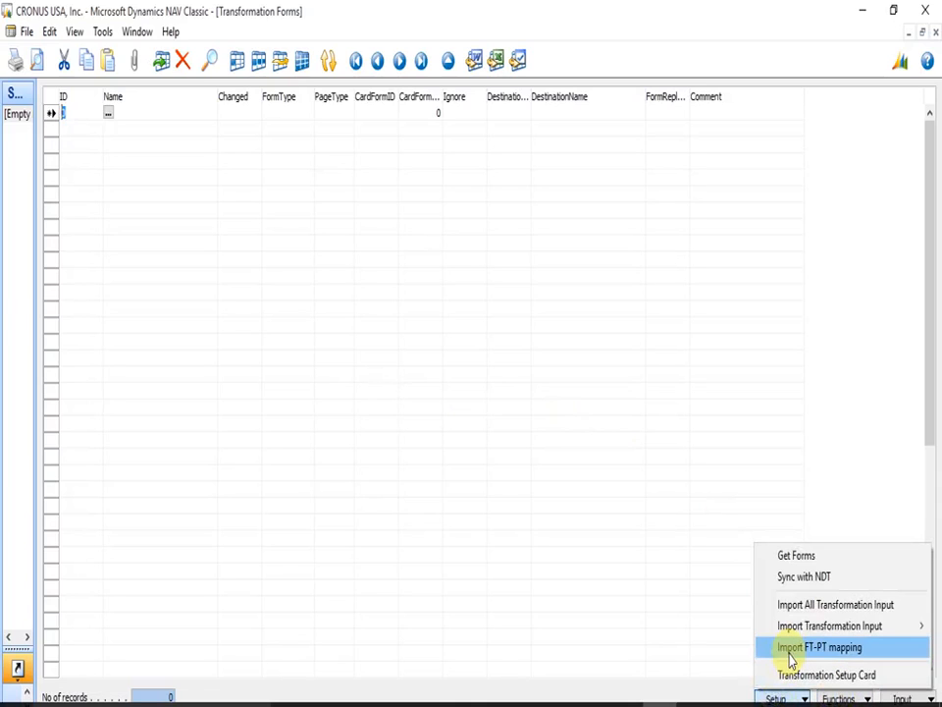
click(790, 651)
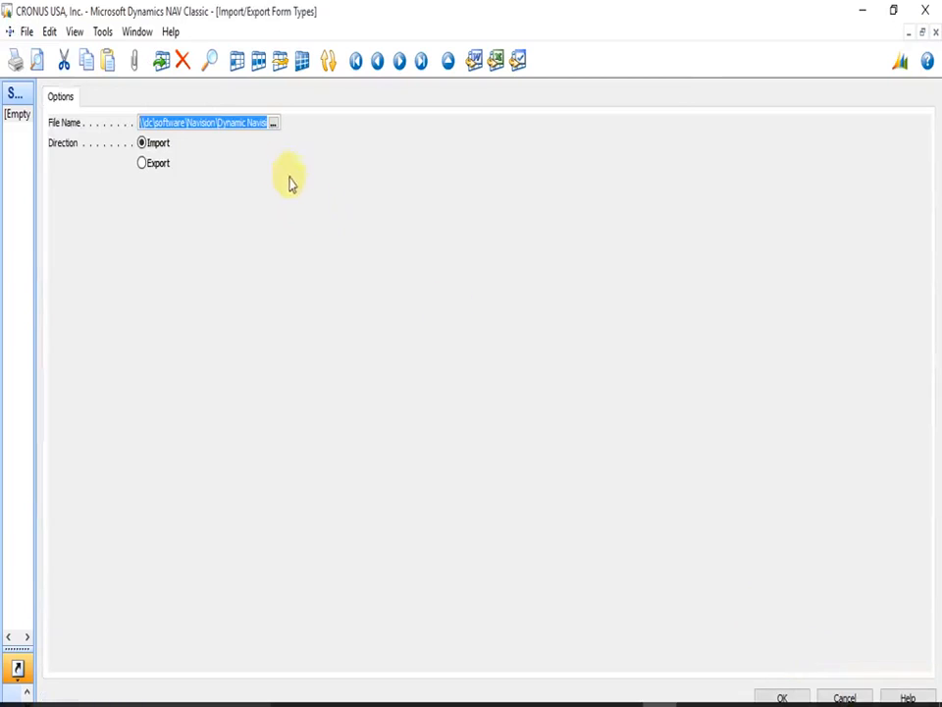
click(273, 124)
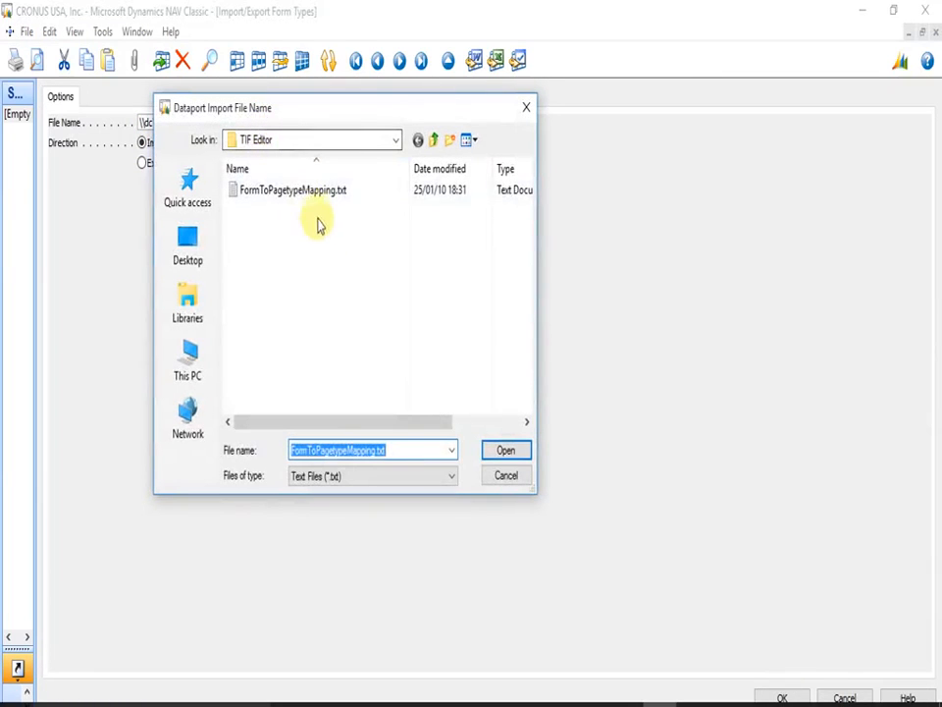
click(265, 142)
scroll(265, 148, up, 3)
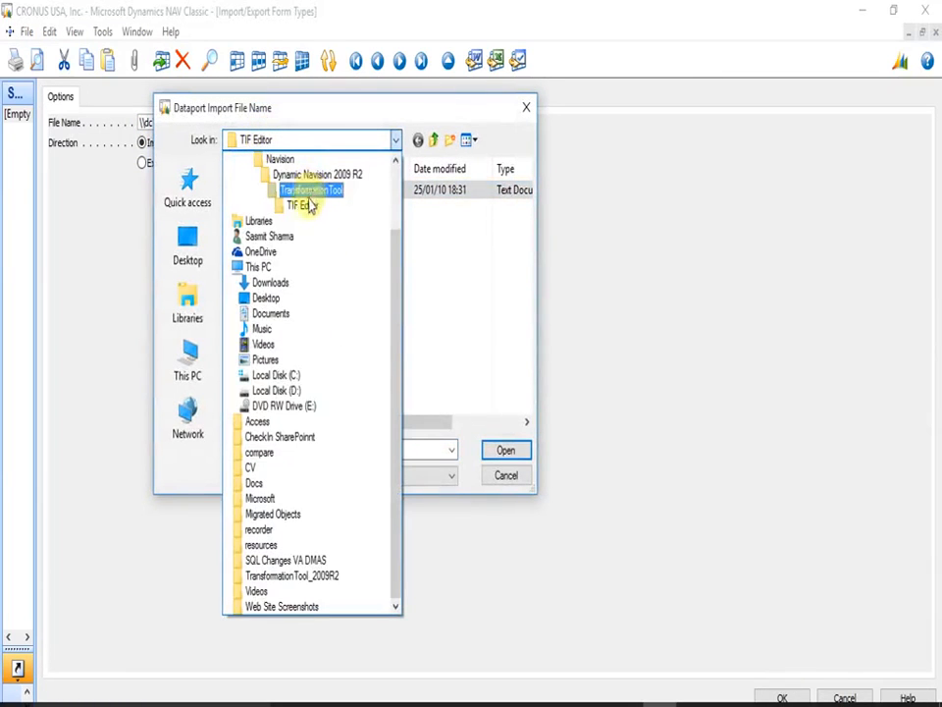
click(299, 204)
click(305, 194)
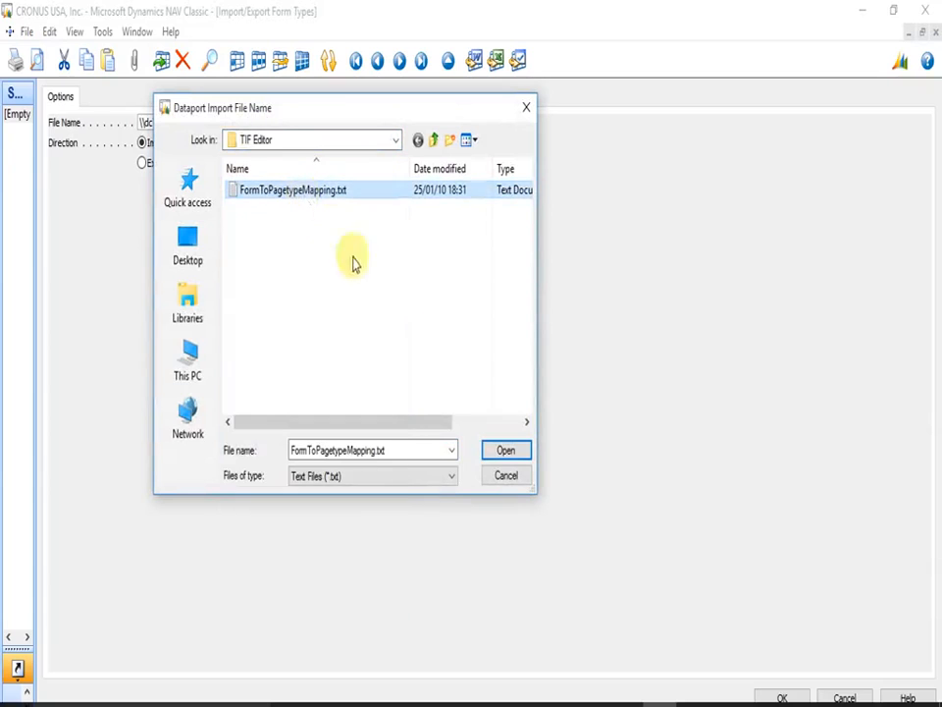
click(502, 451)
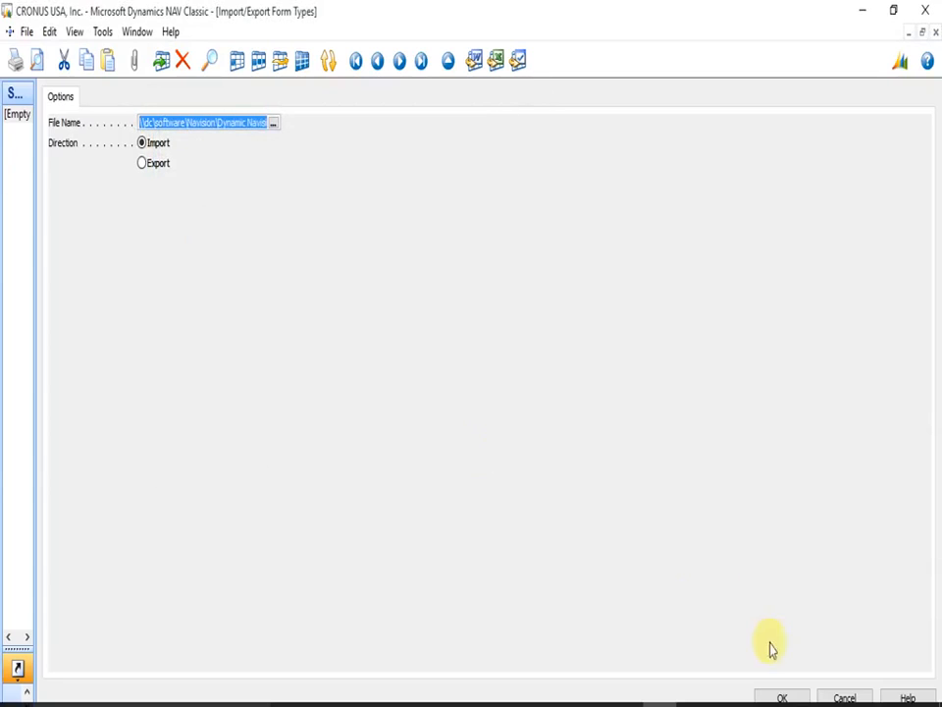
click(782, 697)
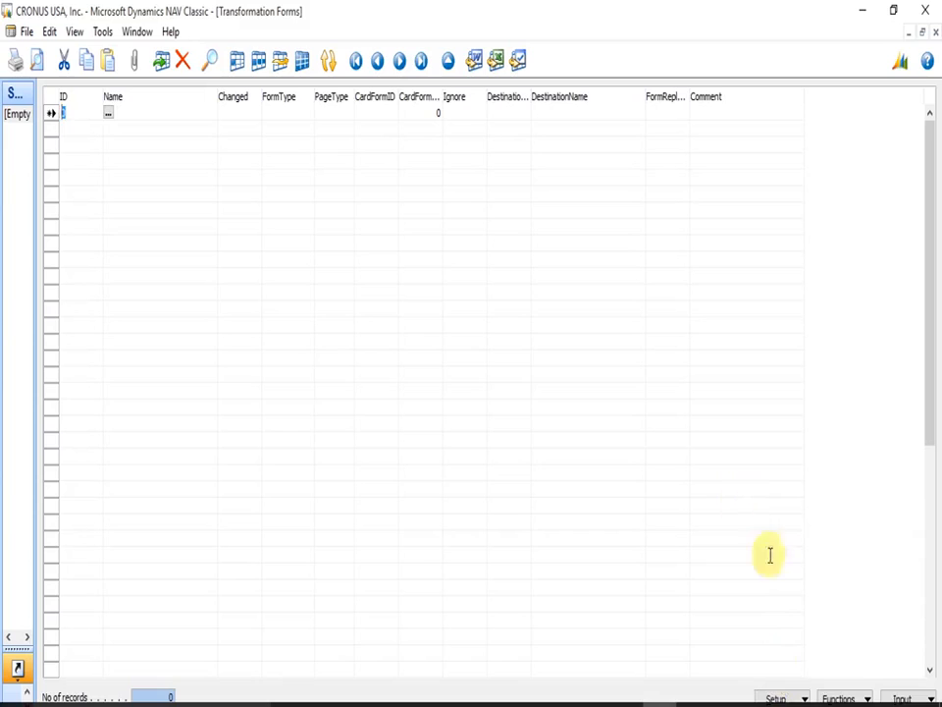
- Get the forms with the ID filter 50042..50046 into the Transformation Forms list
click(799, 697)
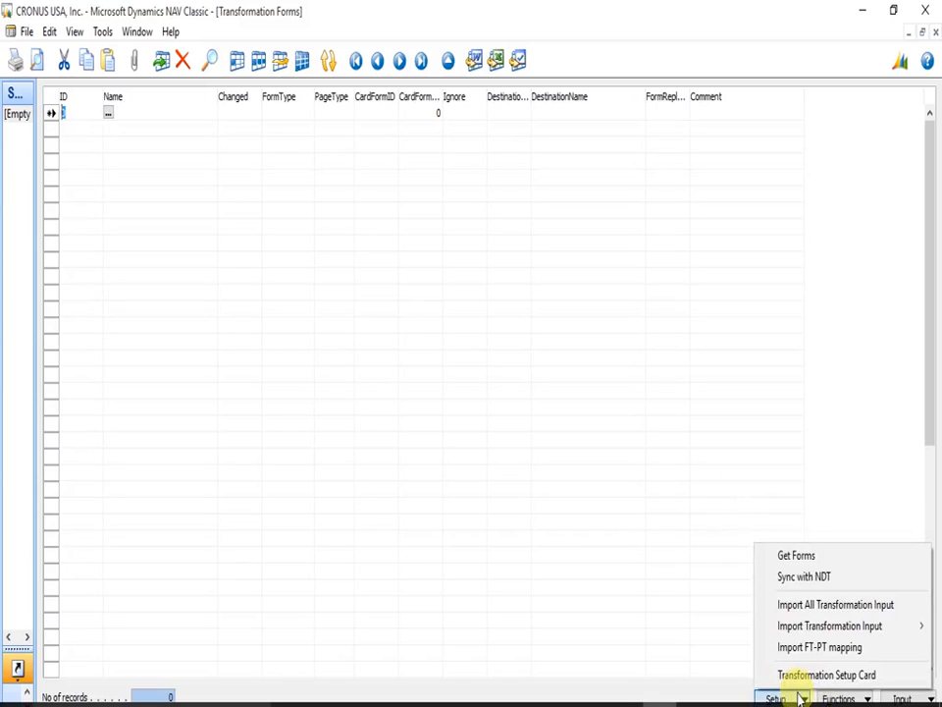
click(796, 558)
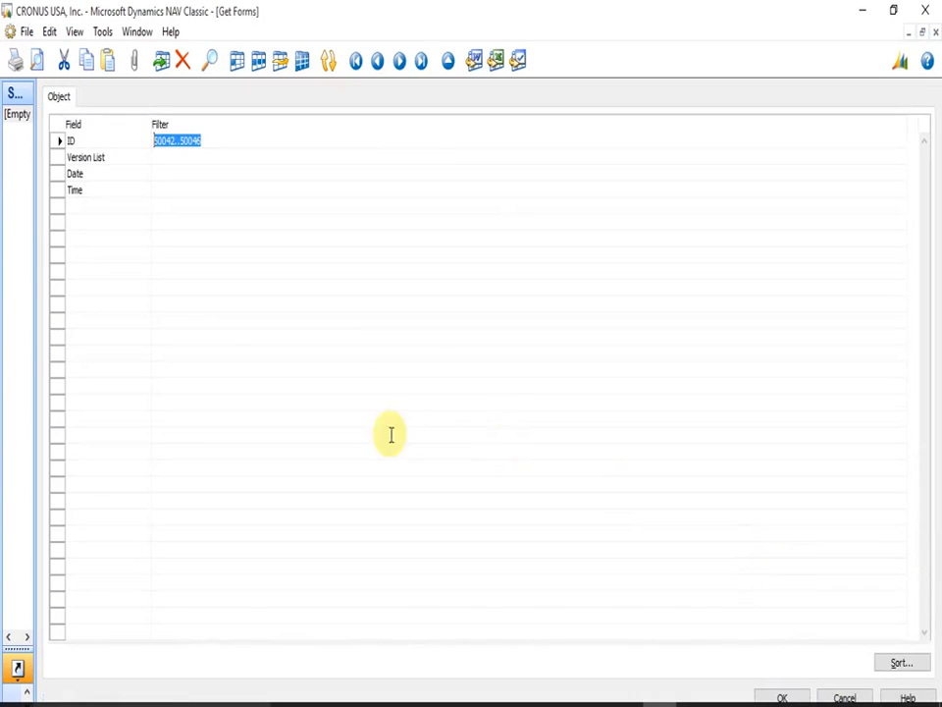
click(782, 697)
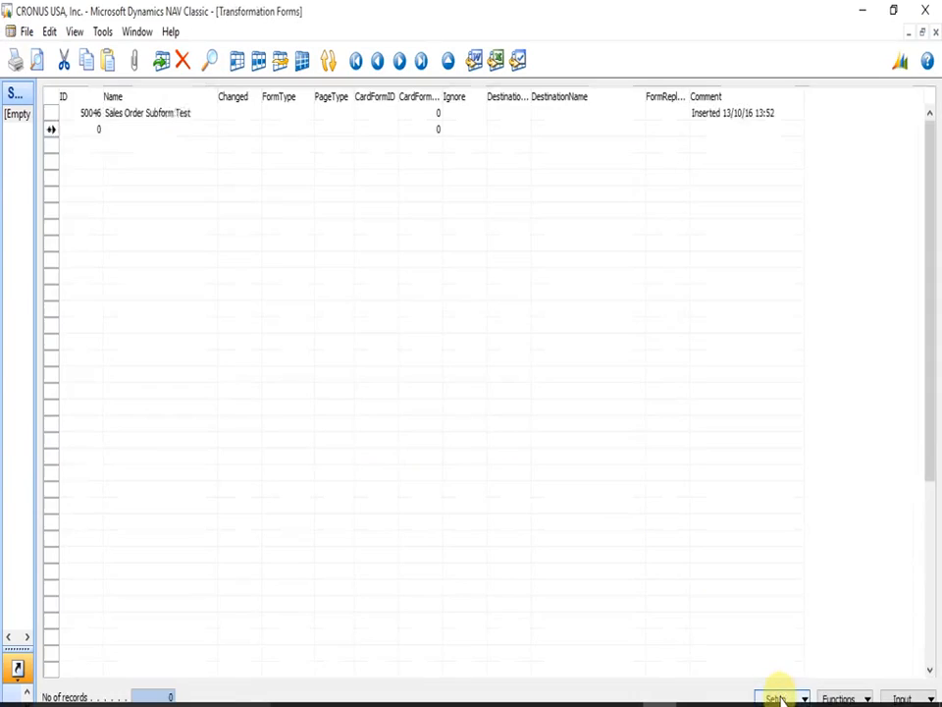
- Set the FormType of form 50042 Sales Order Test to Card
click(193, 114)
click(285, 112)
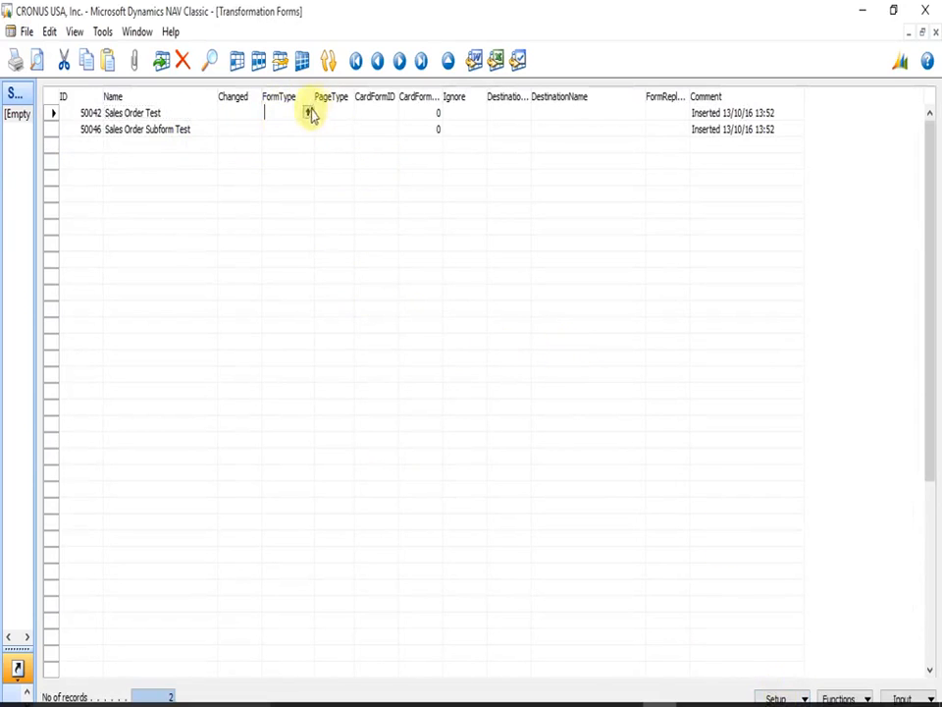
click(308, 113)
click(90, 146)
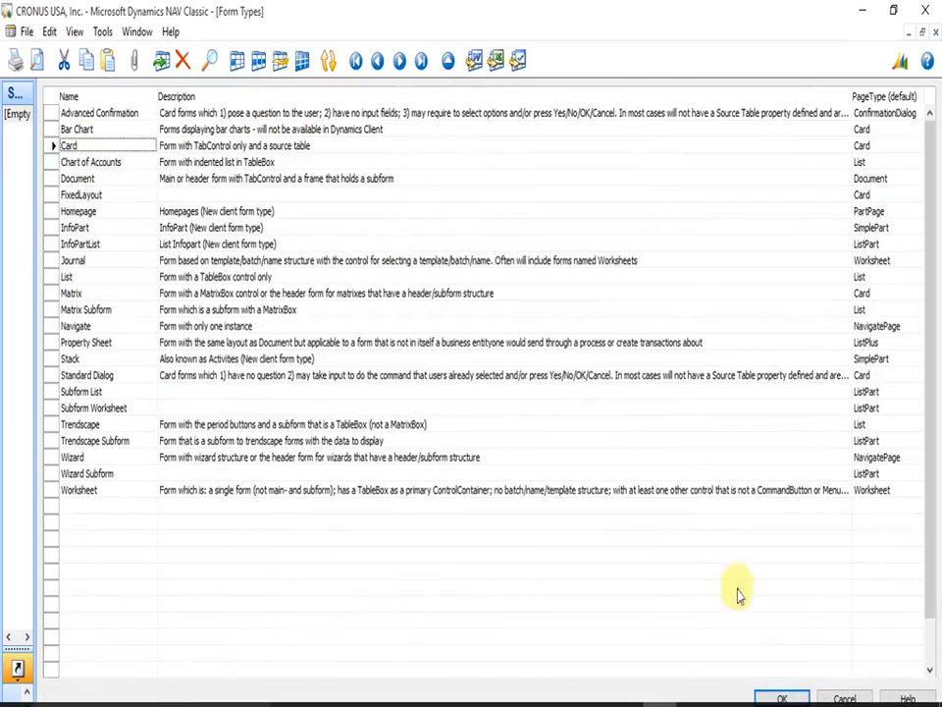
click(780, 697)
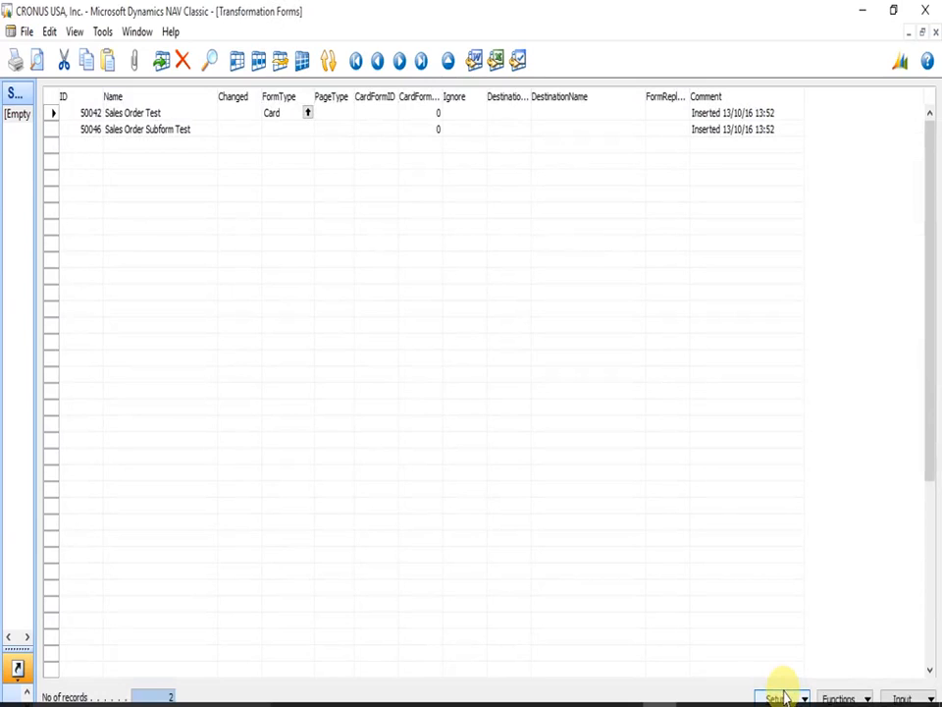
- Set the FormType of form 50046 Sales Order Subform Test to List
click(302, 132)
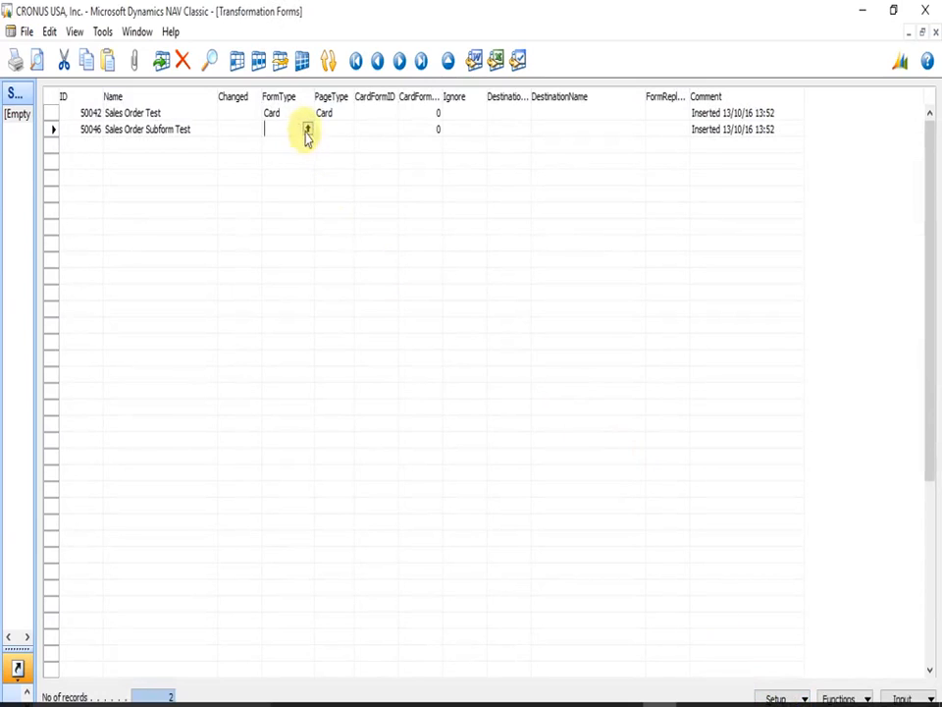
text(lis)
key(Tab)
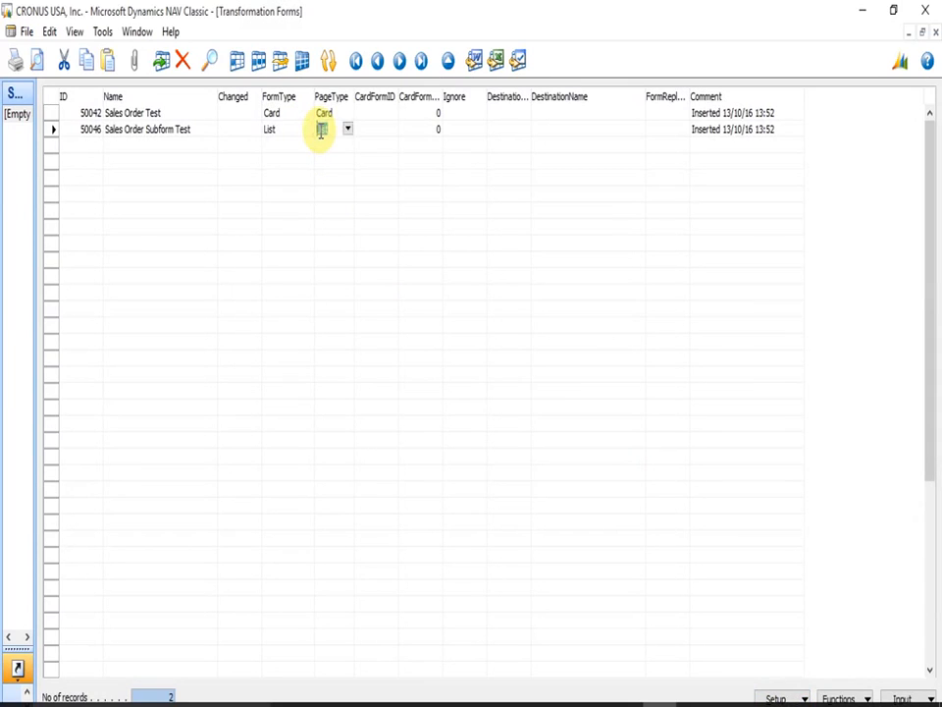
- Create the Transform Pages transformation input for both listed forms and save it as TransformPages.xml in TransformationTool_2009R2
key(ctrl+a)
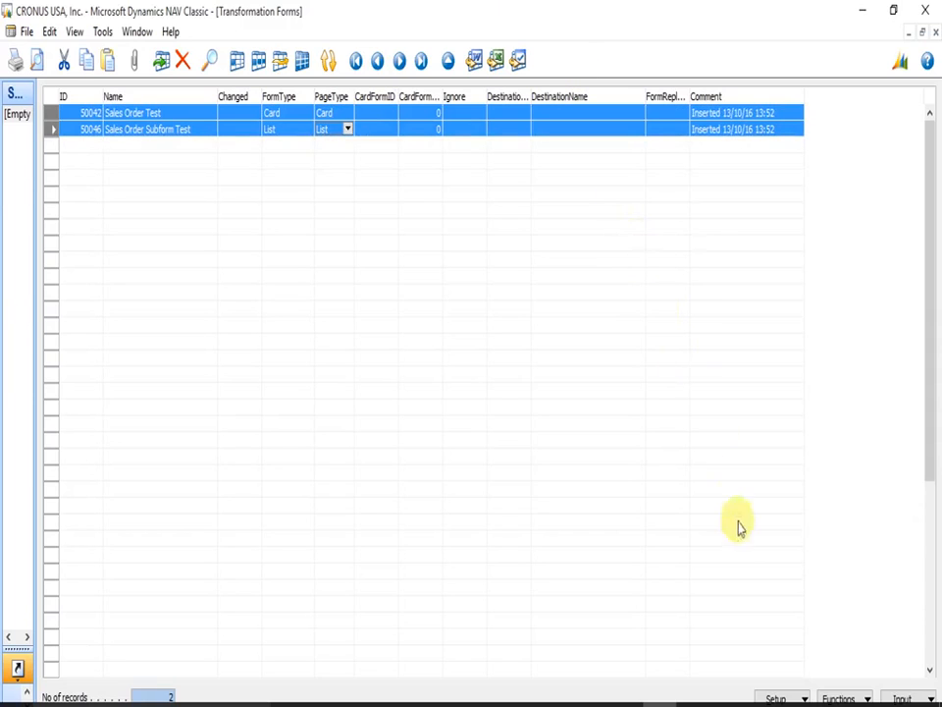
click(838, 697)
mouse_move(831, 622)
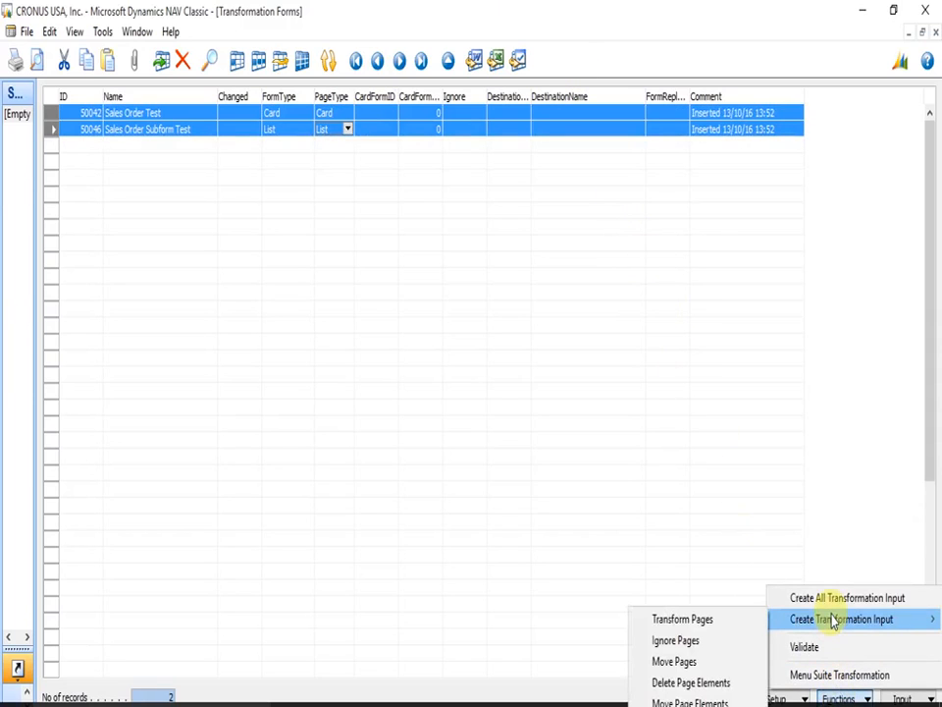
click(734, 630)
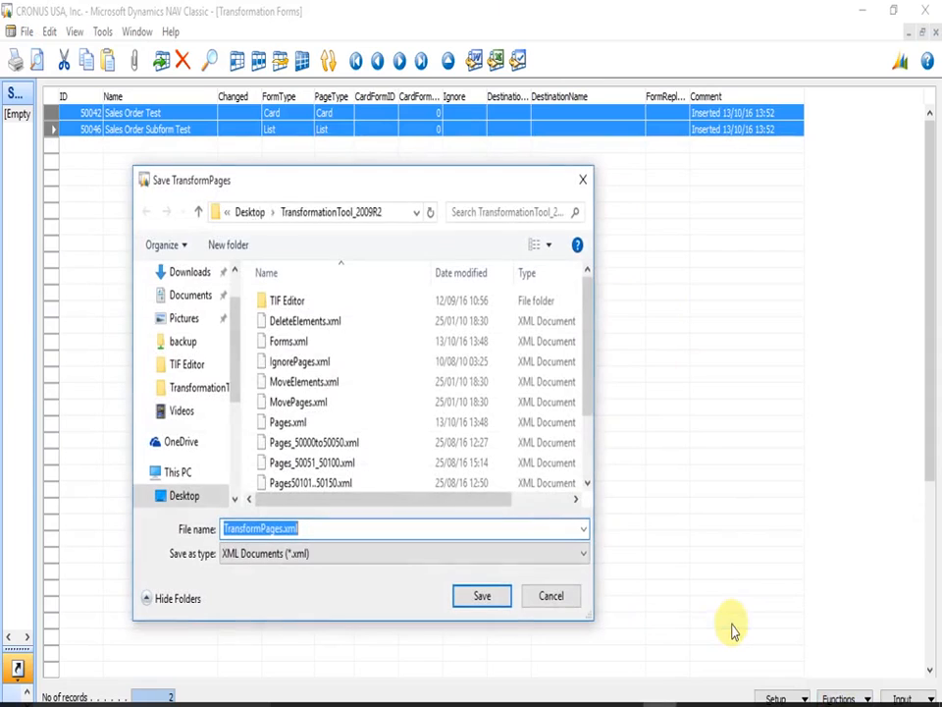
click(489, 600)
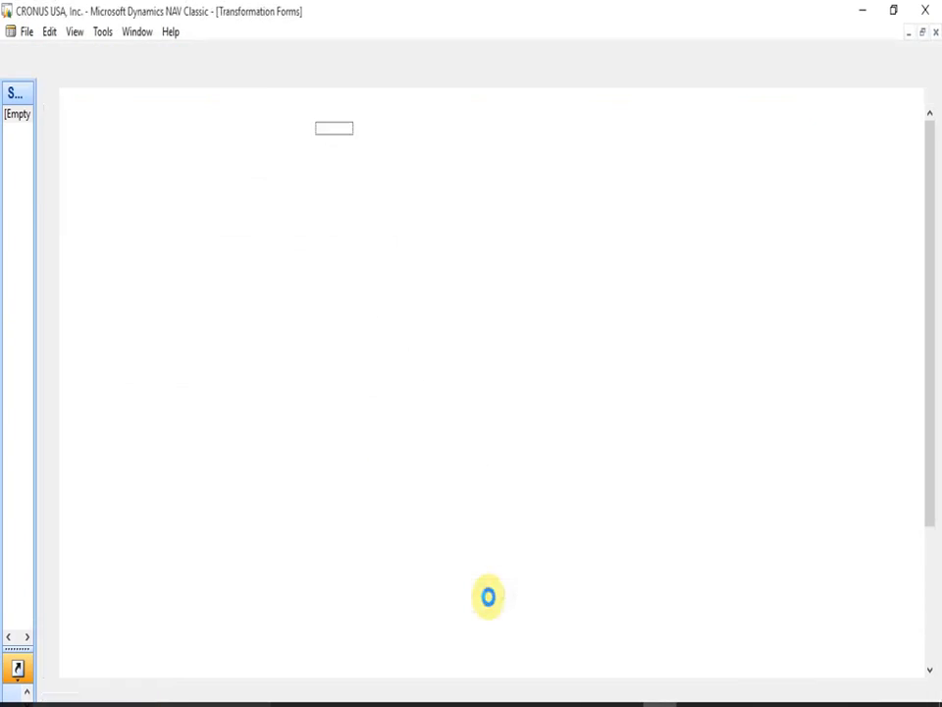
click(610, 475)
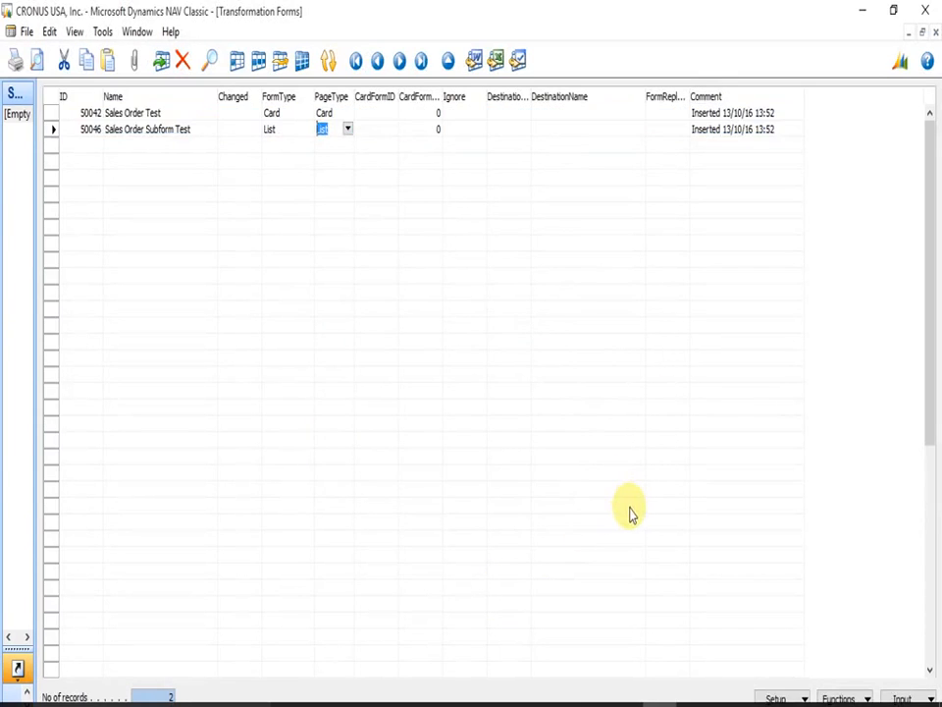
- Close Transformation Forms and export forms 50042 and 50046 in XML format as Forms.xml, replacing the existing file
key(Escape)
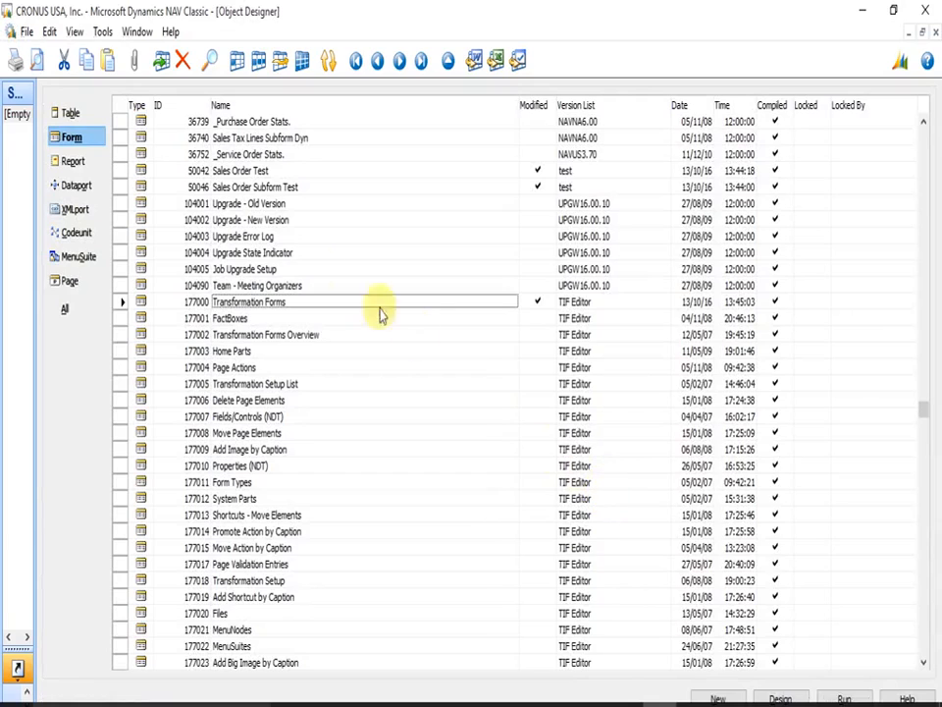
click(220, 173)
key(shift+Down)
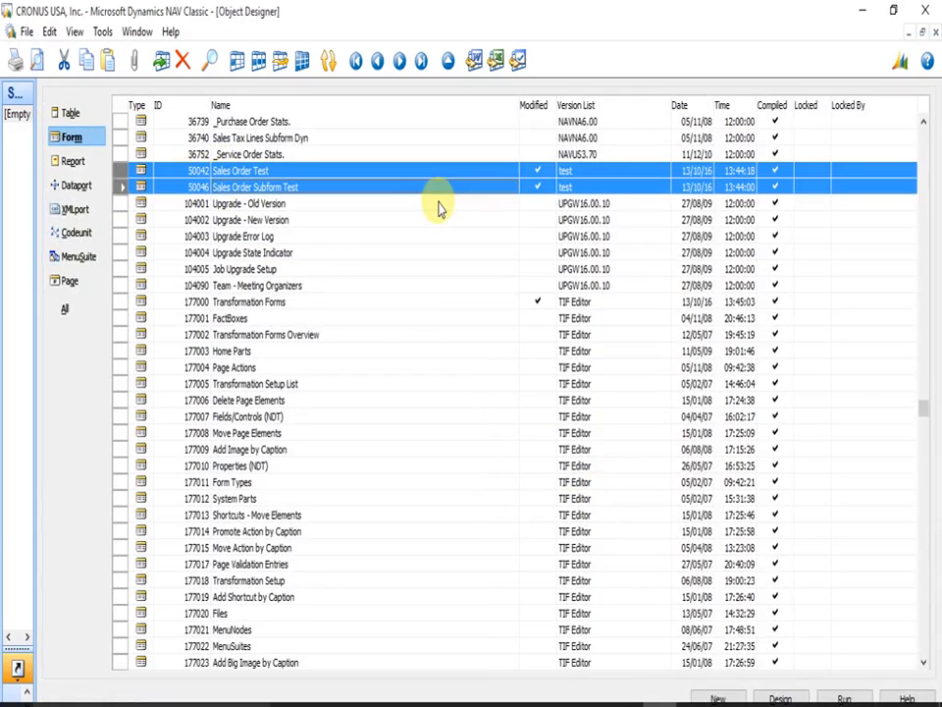
click(26, 32)
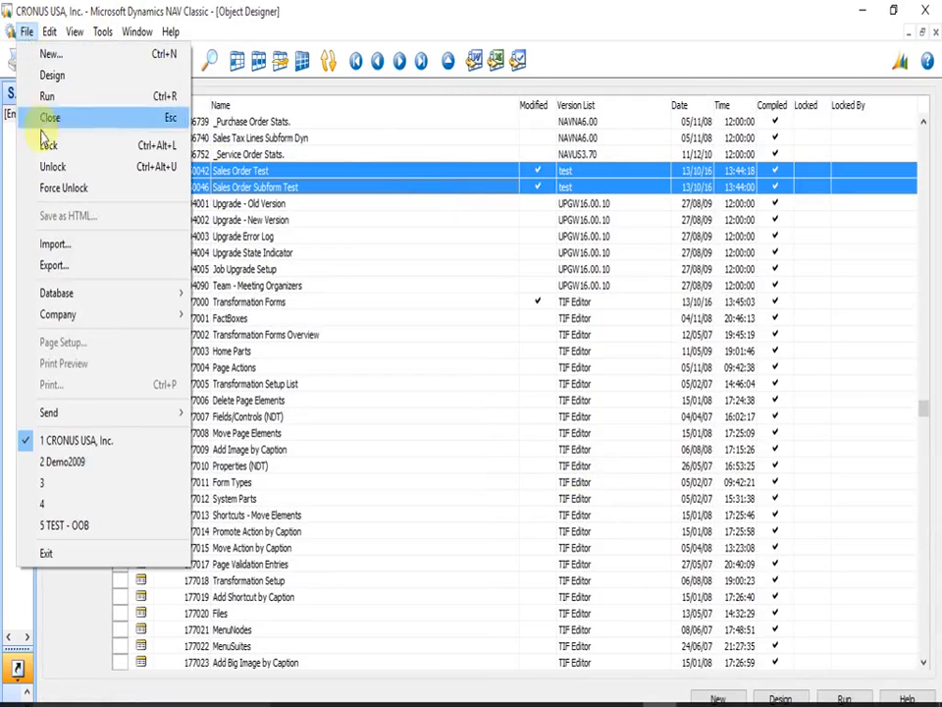
click(48, 266)
click(307, 449)
drag(392, 451, 79, 452)
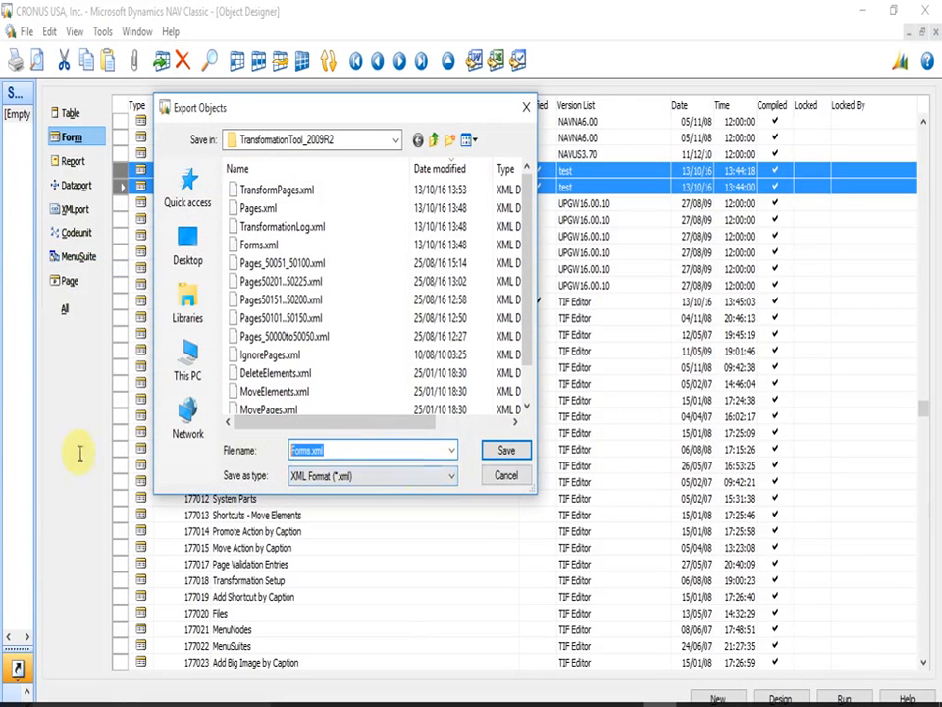
click(523, 454)
click(516, 387)
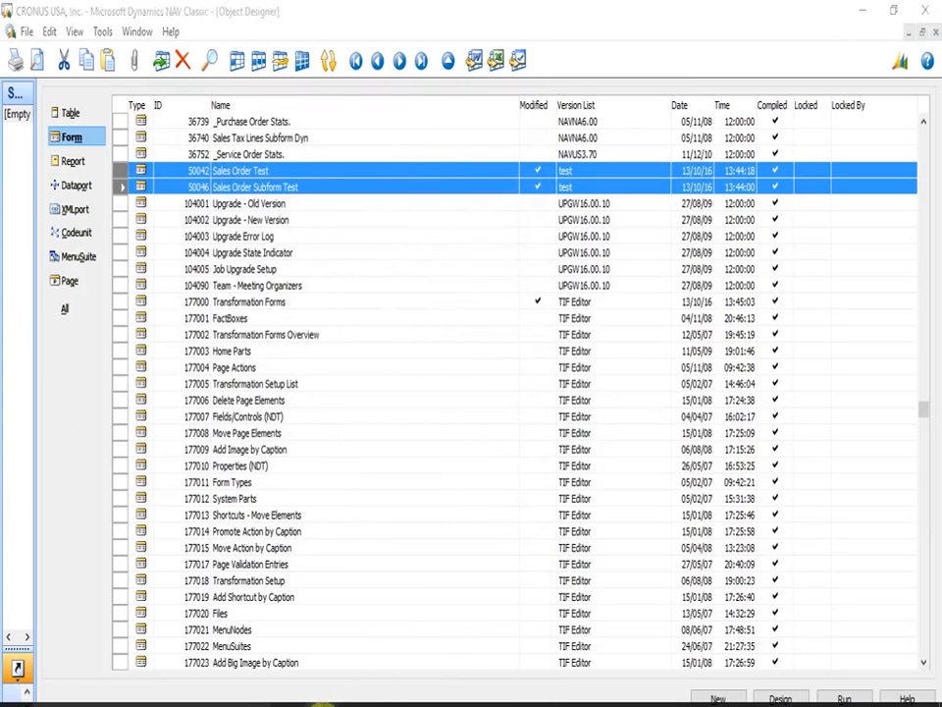
- Switch to the TransformationTool_2009R2 folder in File Explorer, run Microsoft.Dynamics.Nav.Tools.FormTransformation.exe, and select the generated Pages.xml
mouse_move(363, 699)
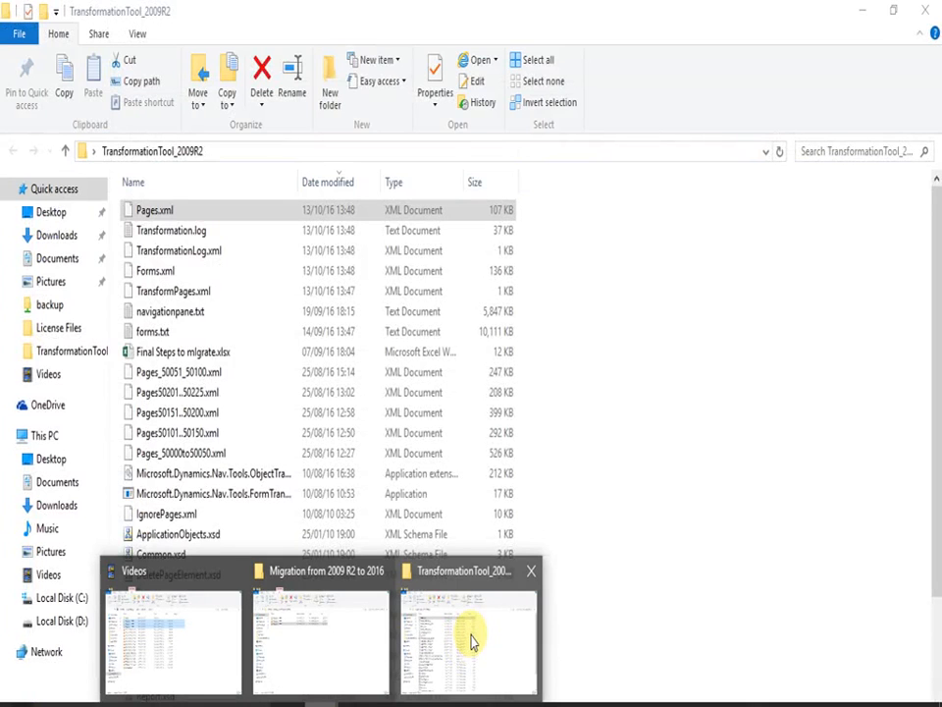
click(471, 640)
click(217, 236)
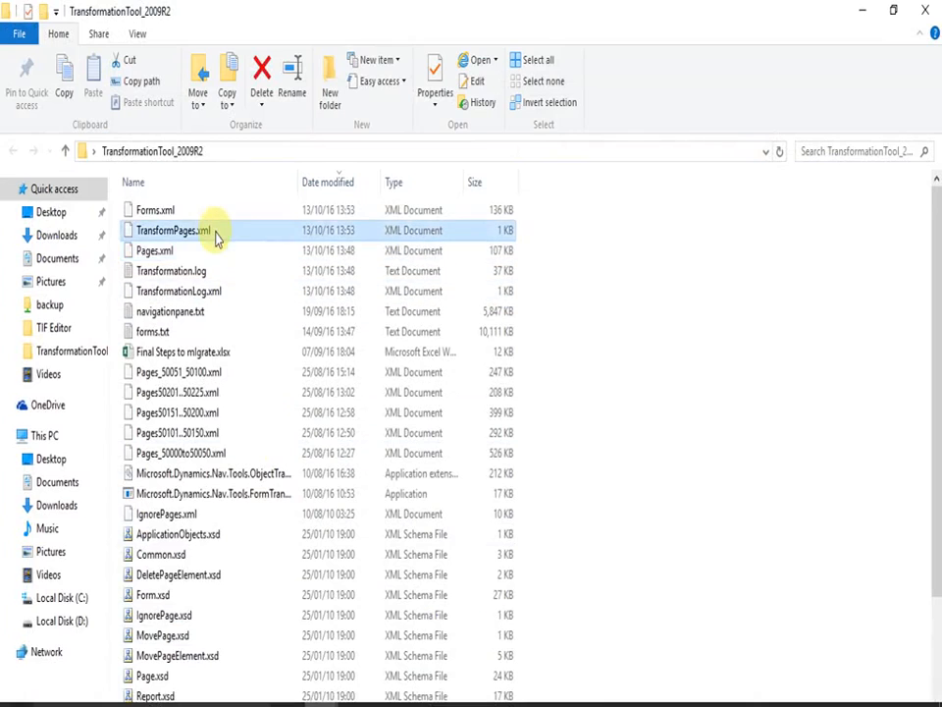
key(shift+Up)
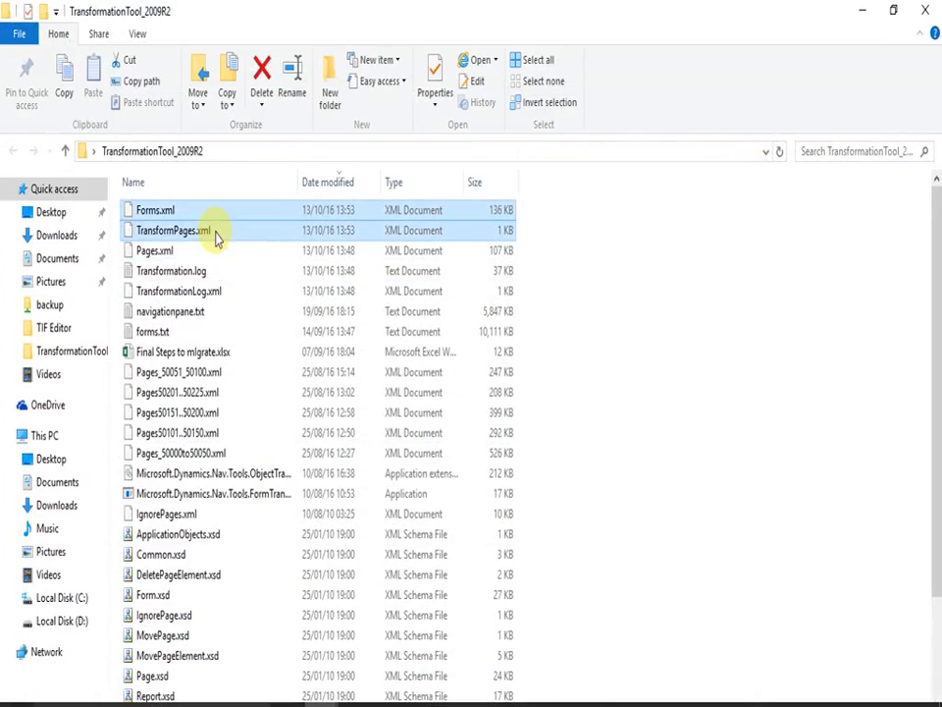
click(210, 494)
double_click(299, 182)
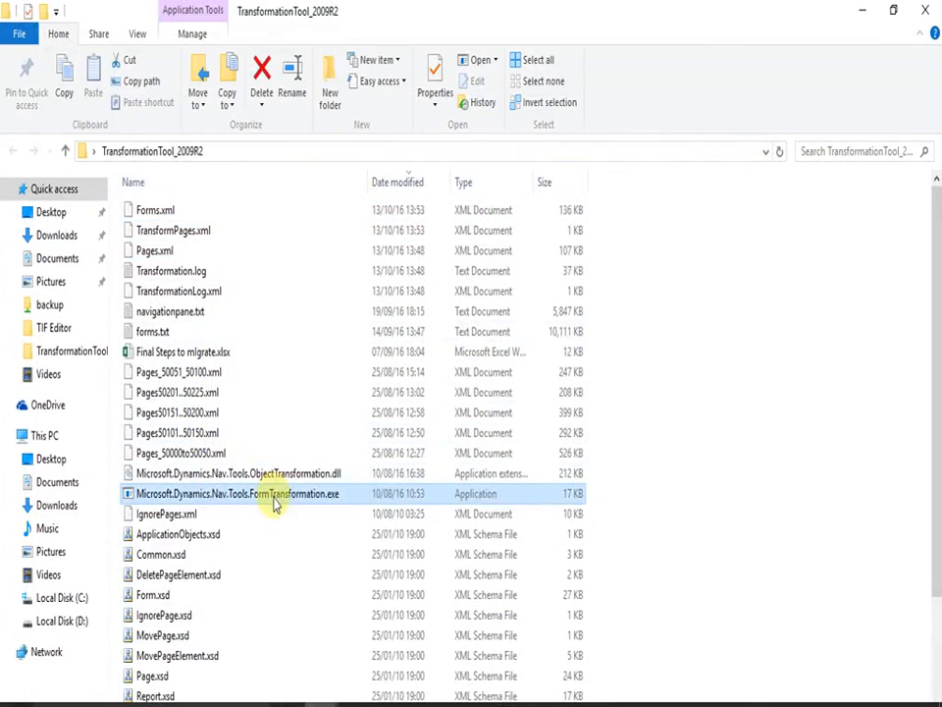
double_click(276, 504)
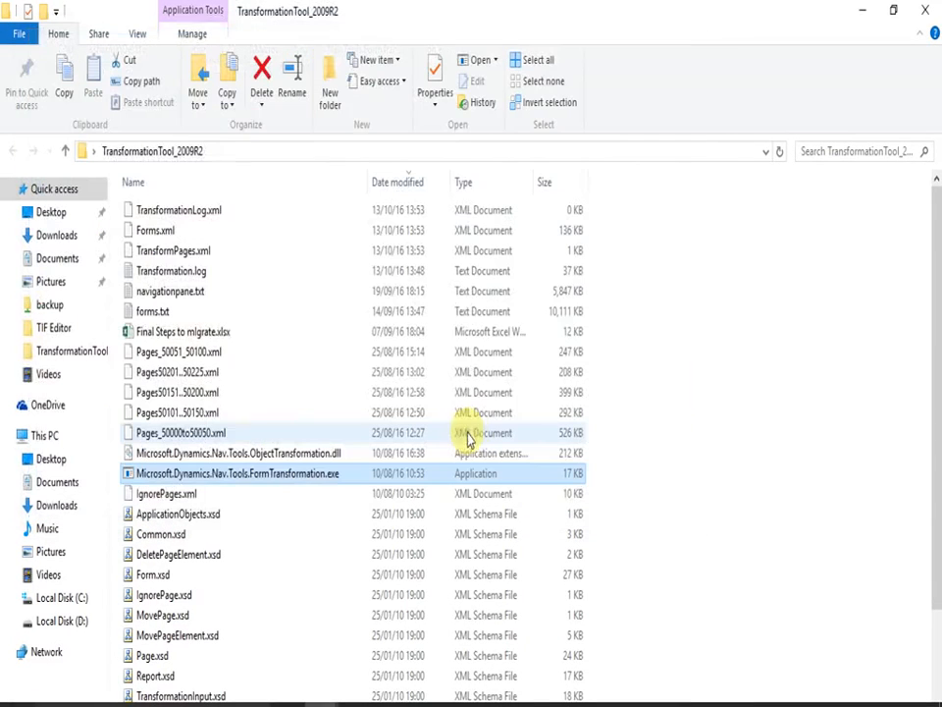
click(208, 255)
click(190, 210)
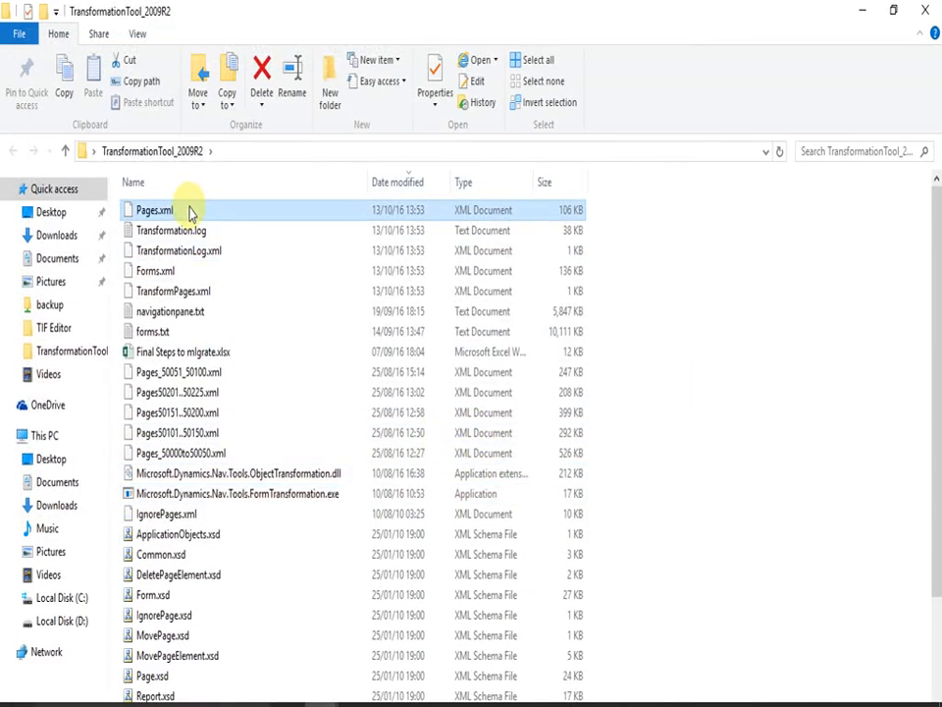
- Switch back to the Dynamics NAV Object Designer and import Pages.xml from TransformationTool_2009R2
click(658, 701)
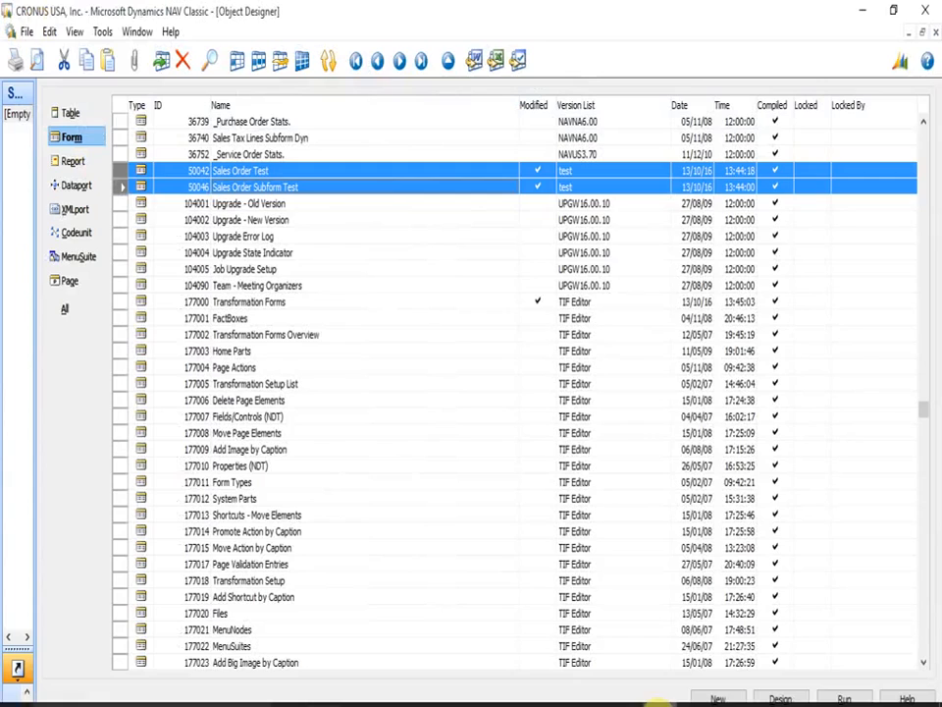
click(245, 203)
click(27, 32)
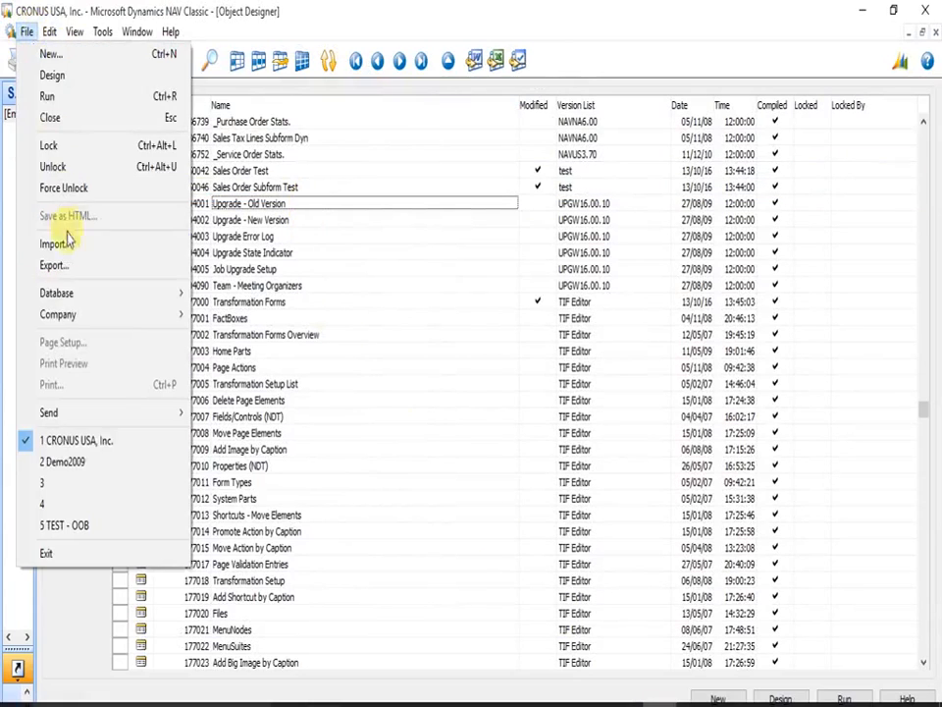
click(69, 238)
click(246, 191)
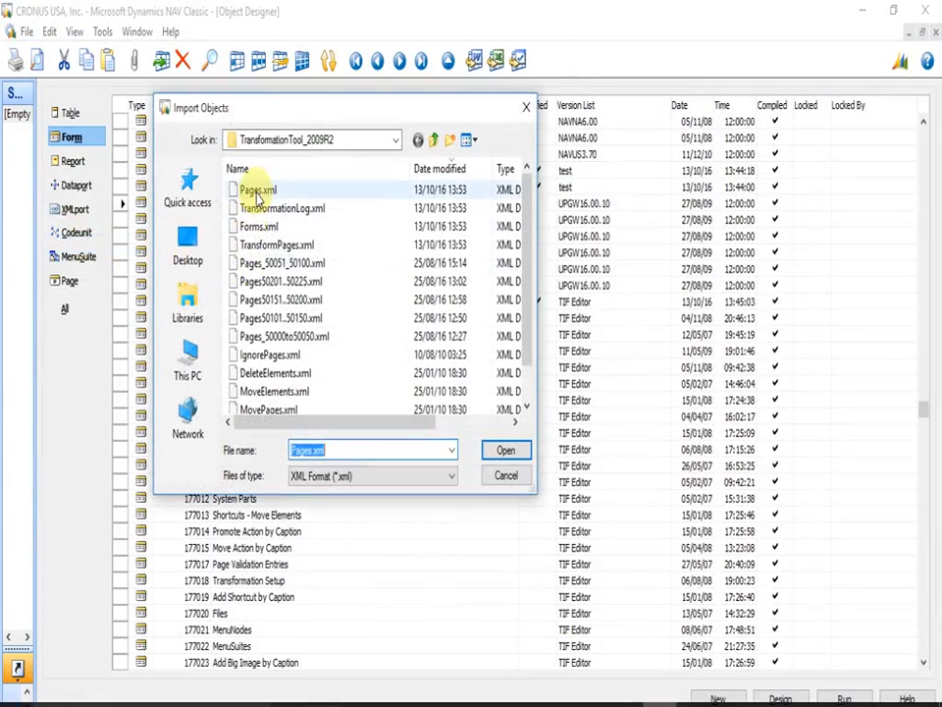
click(507, 449)
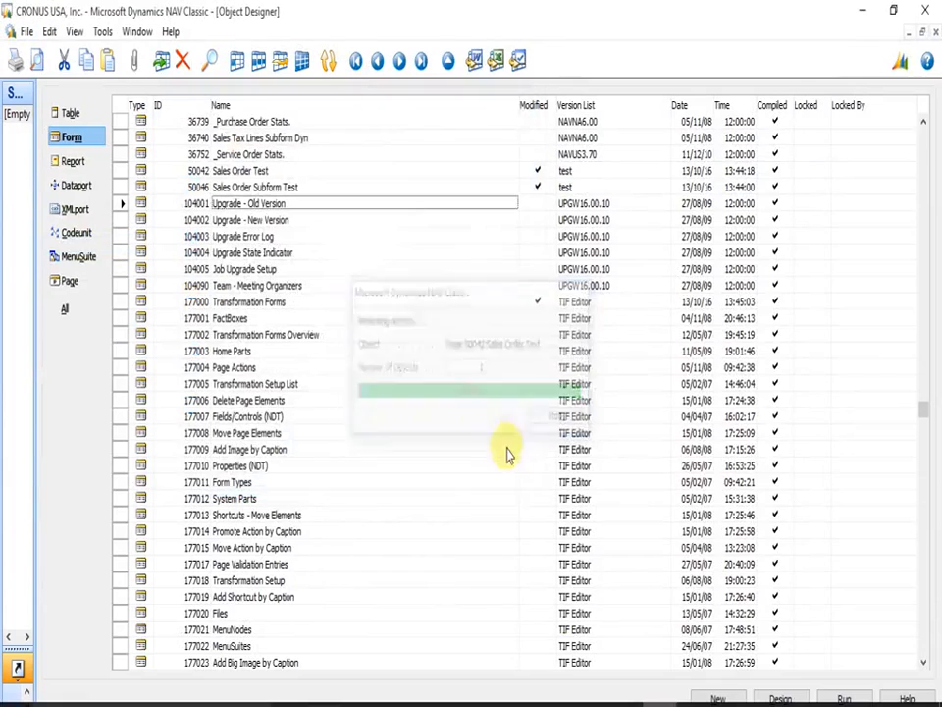
- Compile pages 50042 Sales Order Test and 50046 Sales Order Subform Test
key(alt+g)
click(259, 139)
click(268, 157)
shift+click(267, 157)
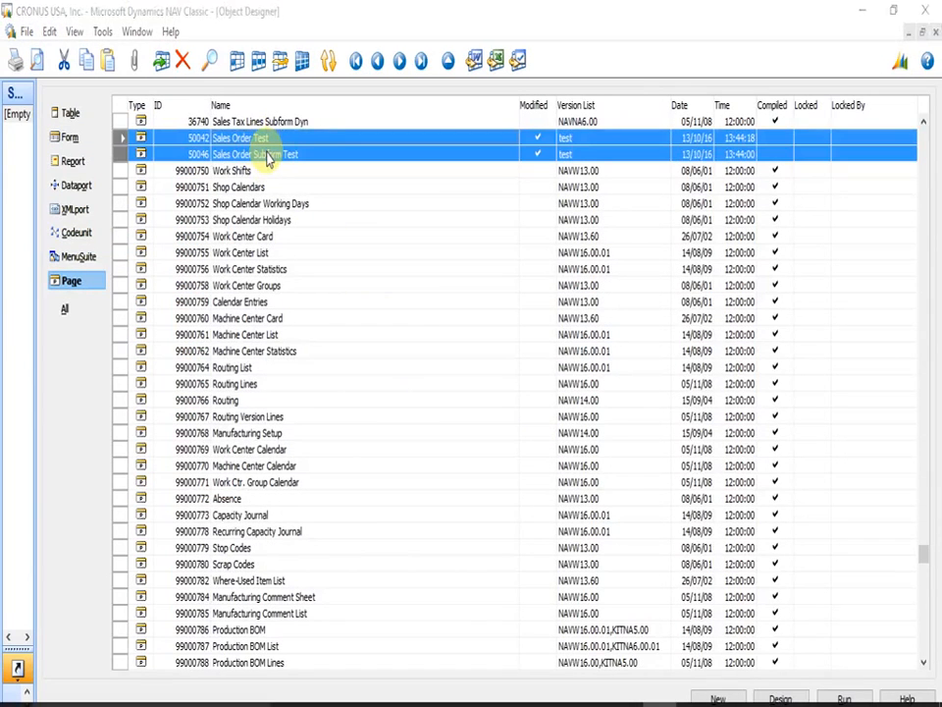
key(F11)
key(Return)
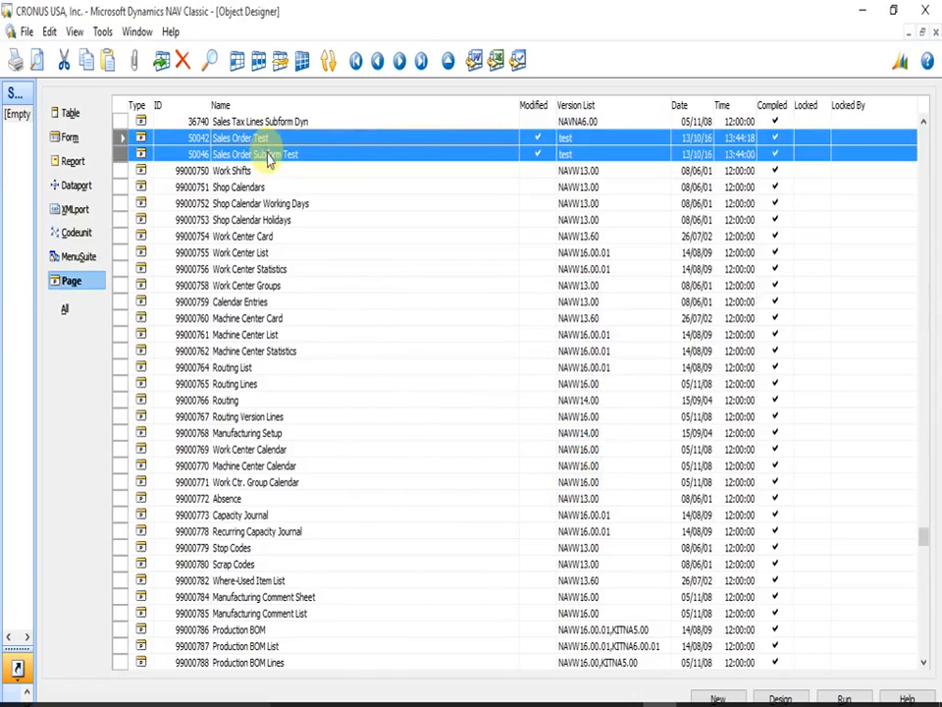
- Inspect the actions of page 50042 Sales Order Test in the Action Designer, then return to the object list
double_click(295, 137)
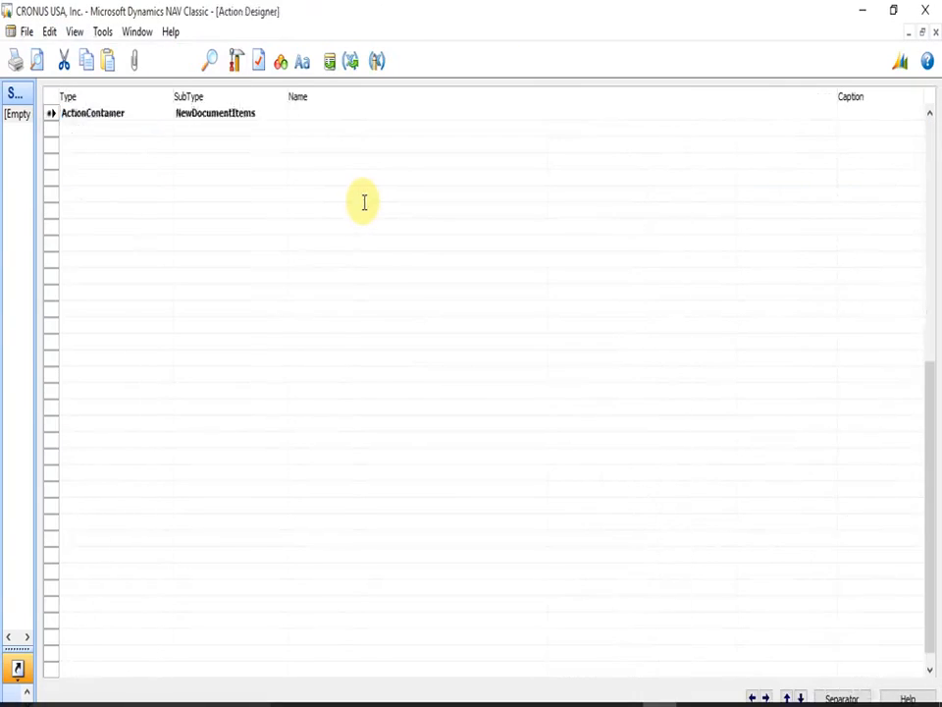
key(Escape)
key(Escape)
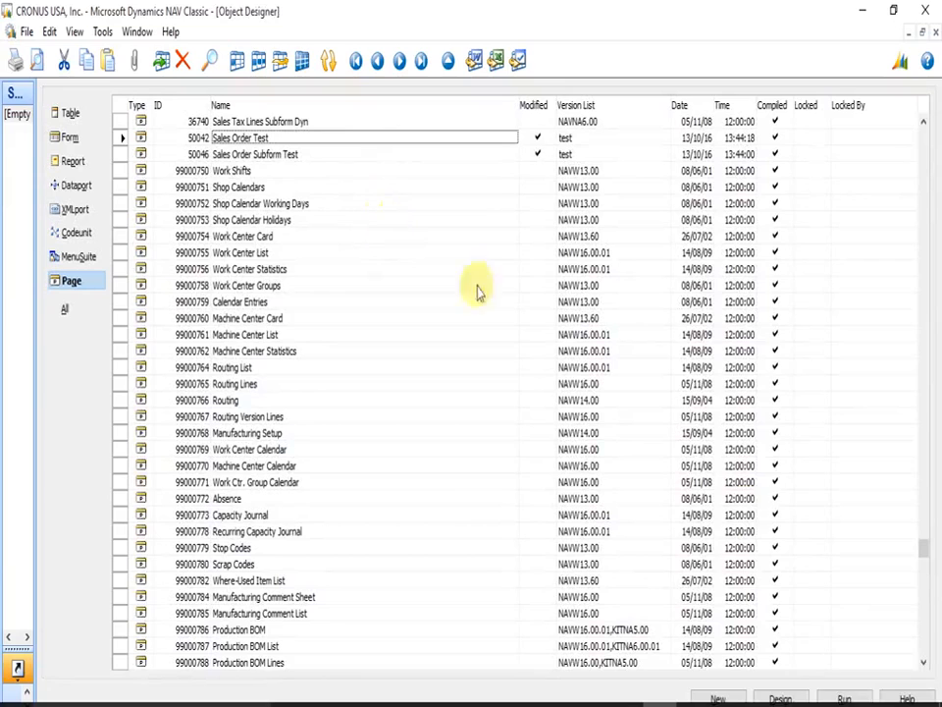
click(820, 702)
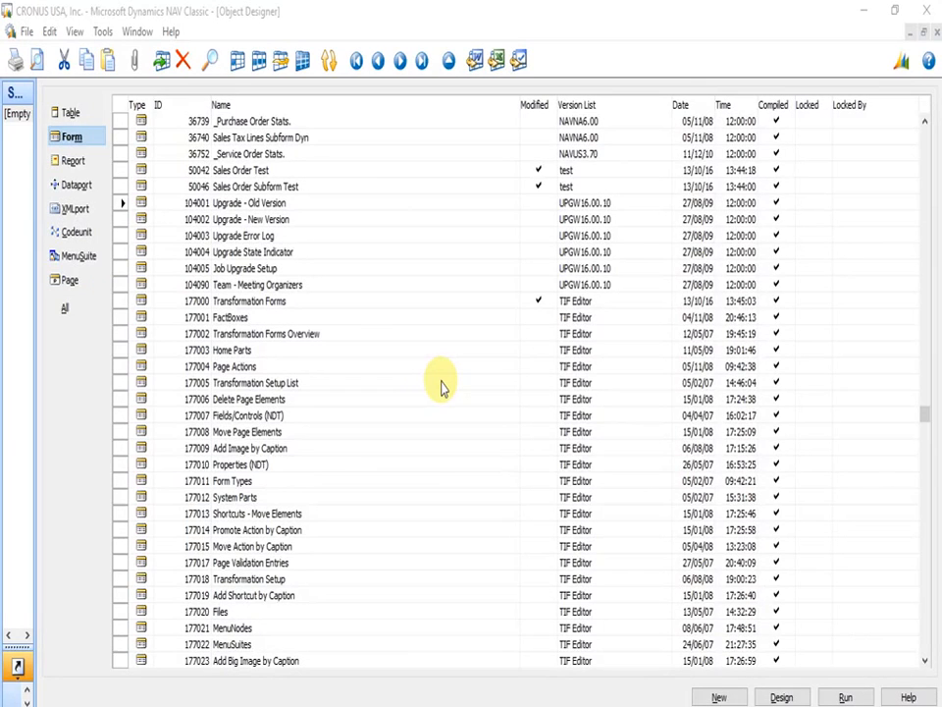
- Run form 104001 Upgrade - Old Version to review its upgrade options, then close it and maximize the Object Designer
click(265, 204)
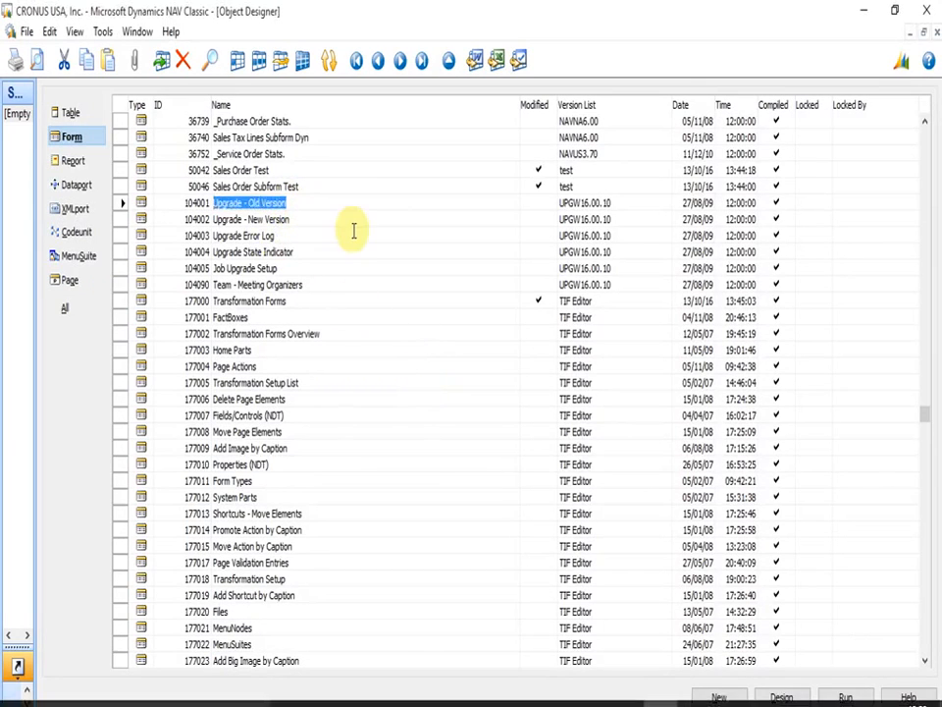
key(F2)
key(alt+r)
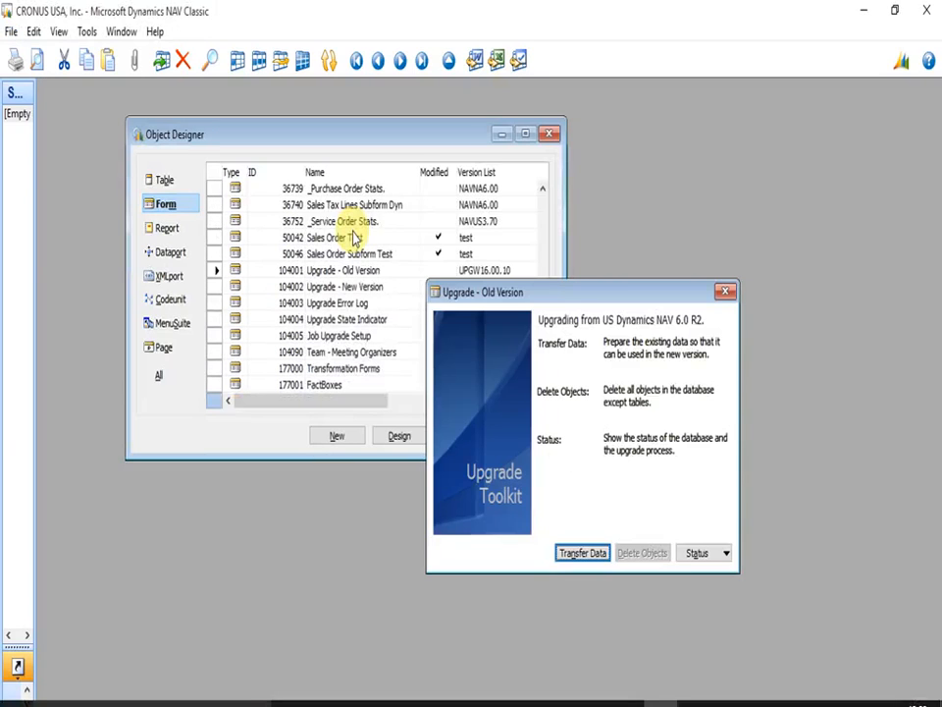
drag(554, 296, 611, 258)
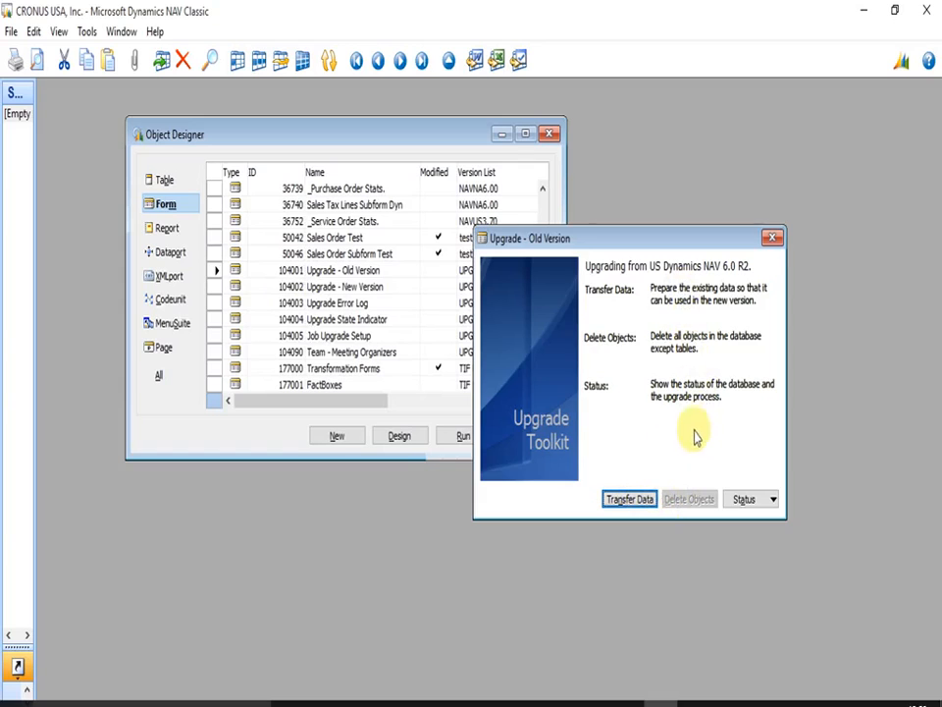
key(Escape)
click(527, 135)
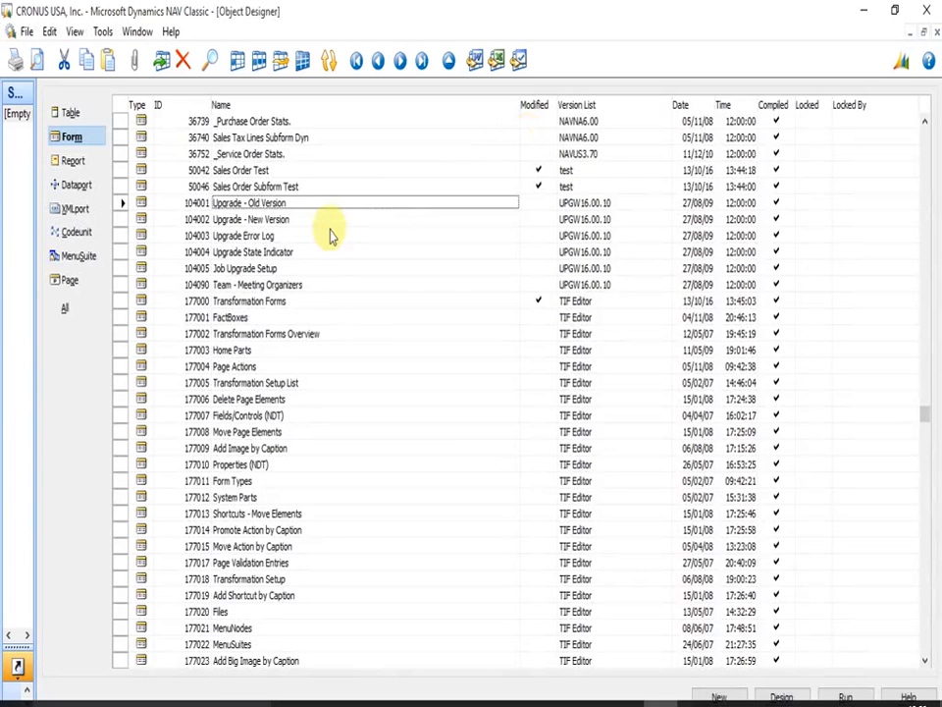
- Cut all form objects from the Object Designer's form list
click(332, 252)
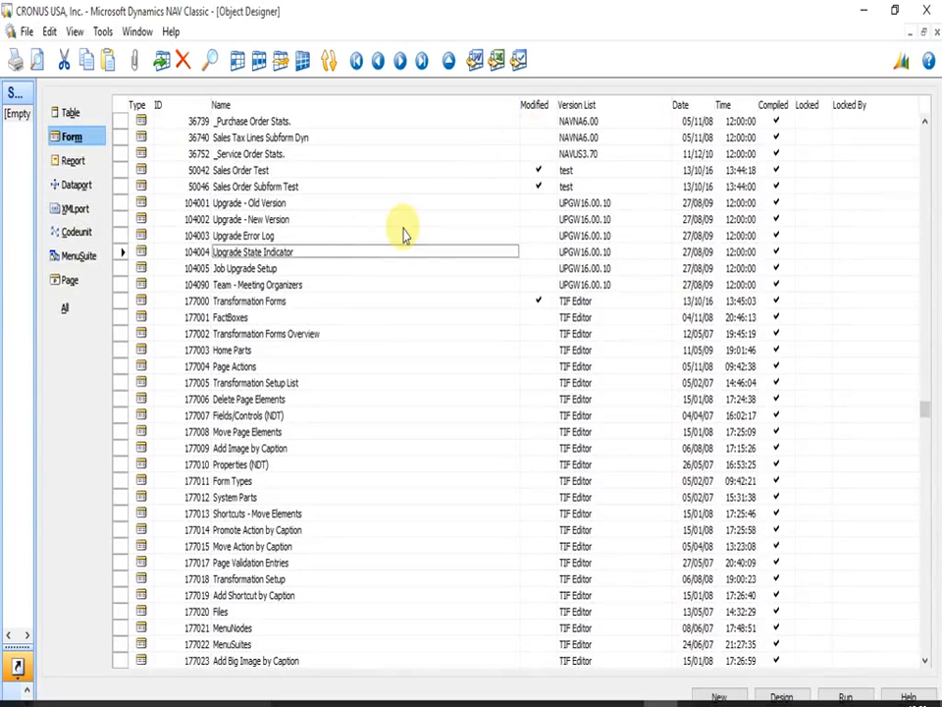
key(ctrl+a)
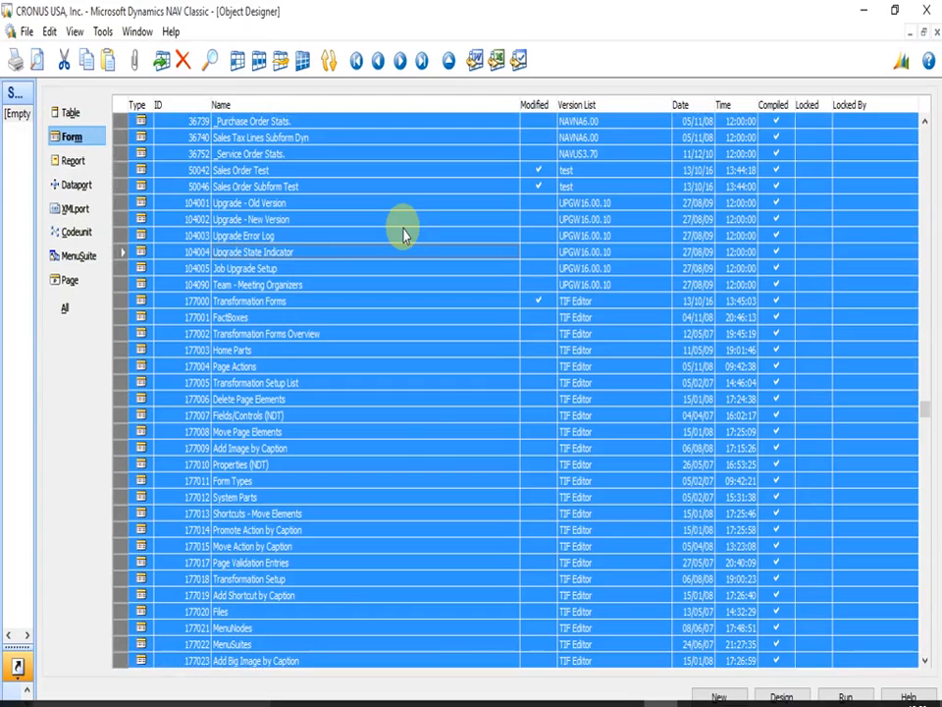
key(ctrl+x)
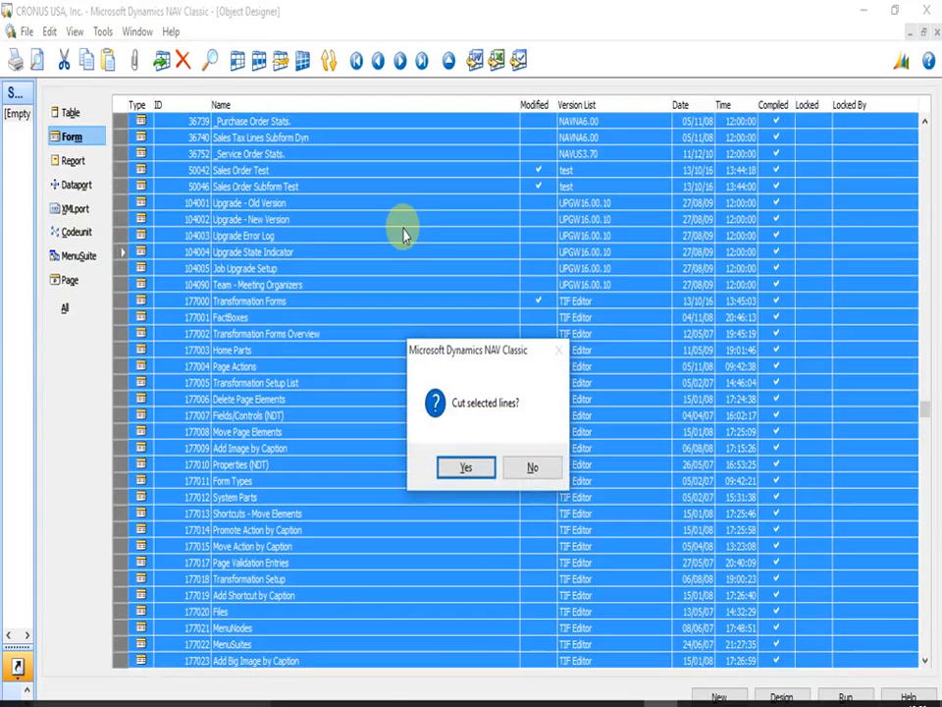
key(Return)
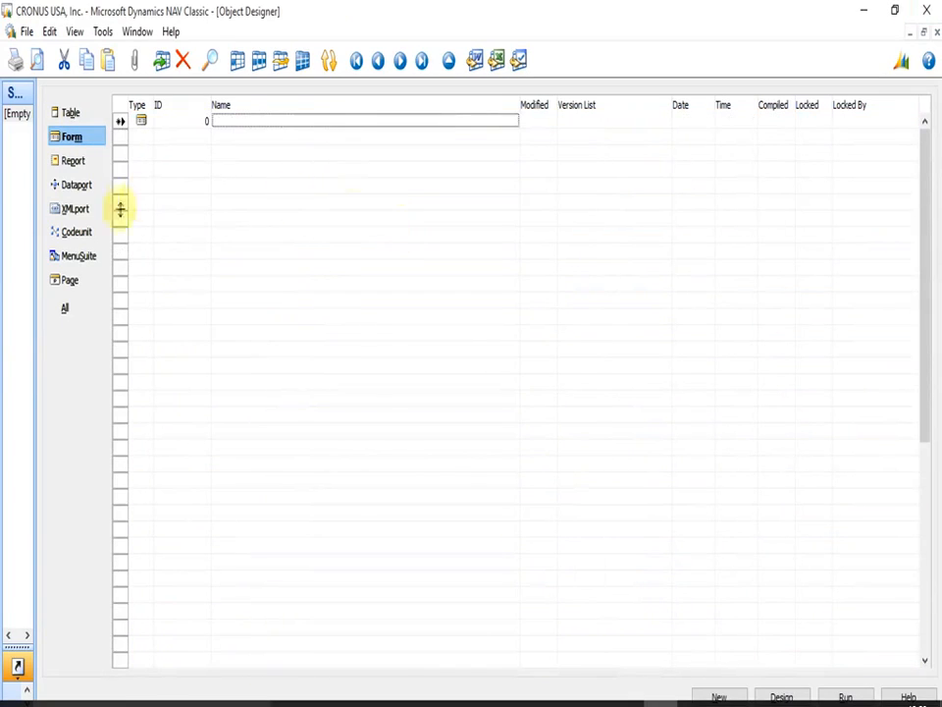
- Open dataport 104001 Import/Export Roles in the designer, look through its code and dataport fields, and return to the object list
click(77, 187)
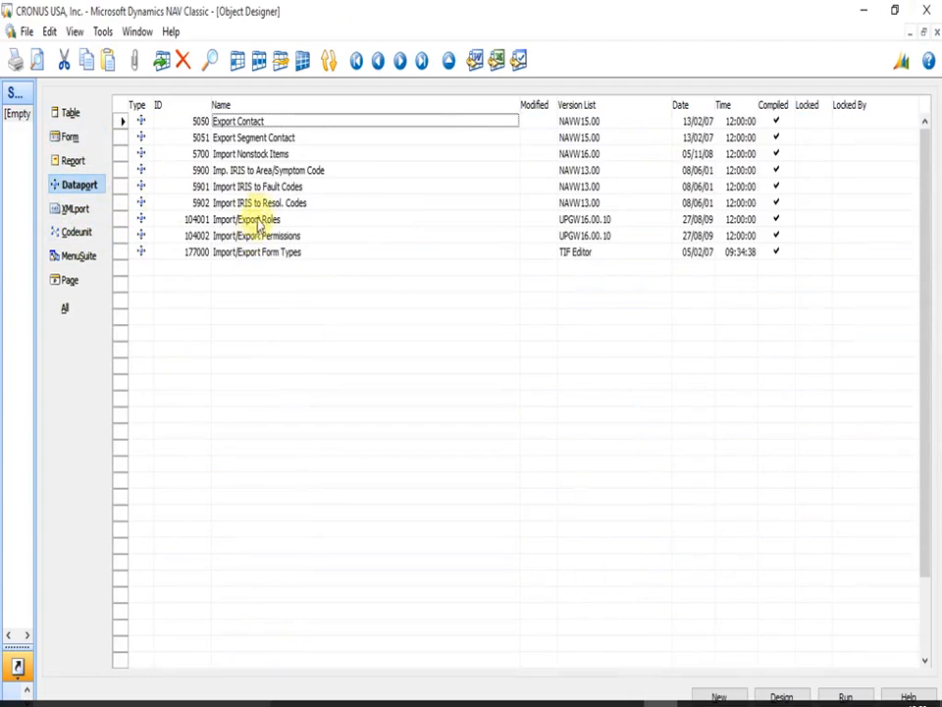
click(267, 221)
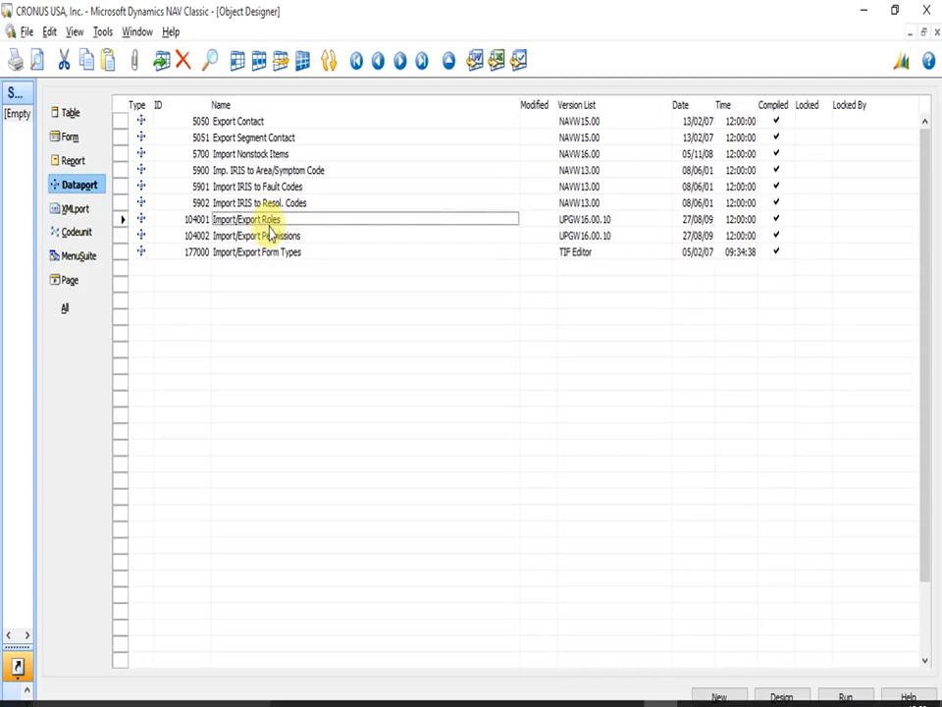
key(alt+d)
key(F9)
key(Escape)
key(alt+v)
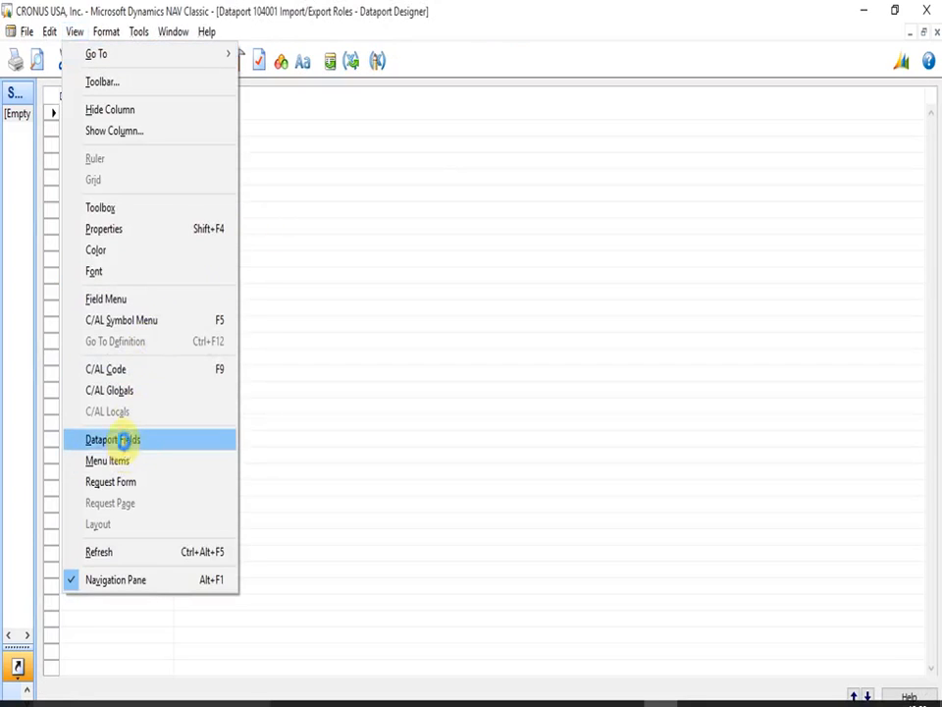
click(123, 440)
key(Escape)
key(Escape)
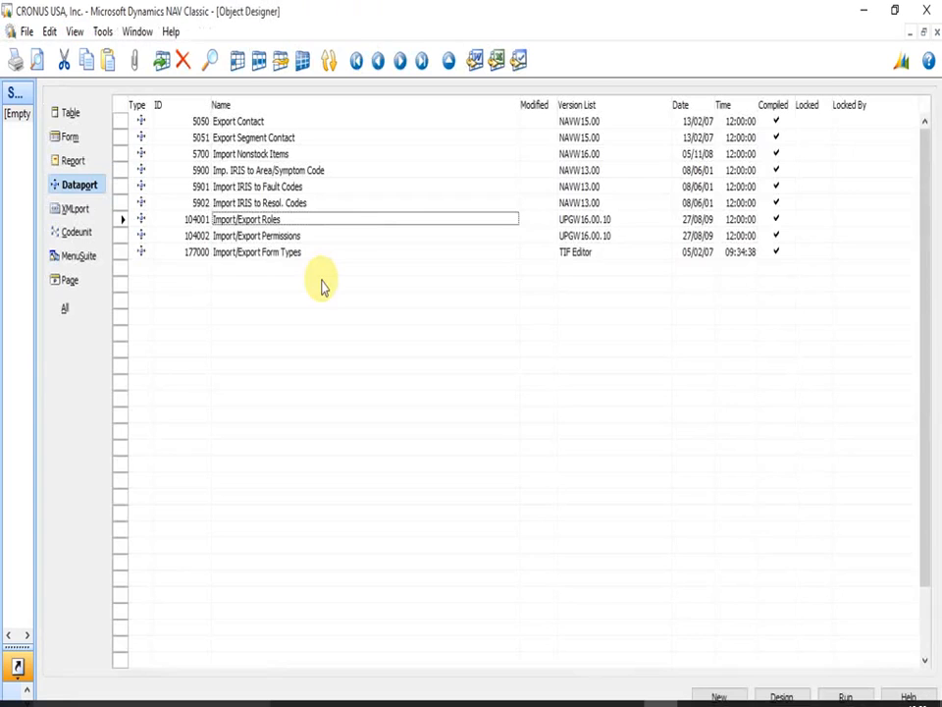
- Check the XMLport list, then cut all dataport objects from the Object Designer's dataport list and confirm
click(77, 209)
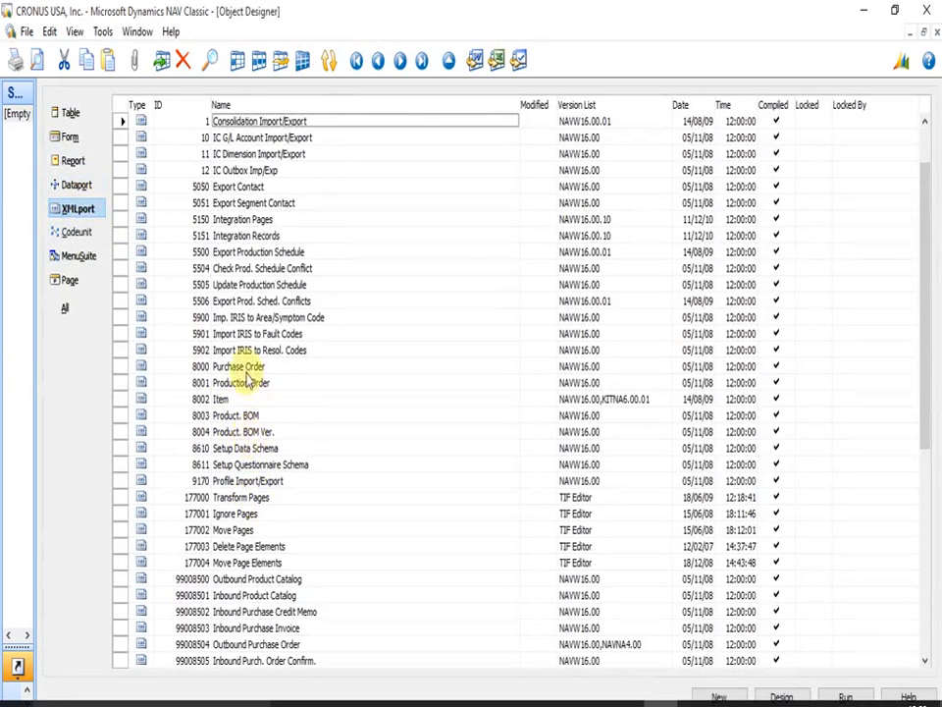
click(78, 185)
key(ctrl+a)
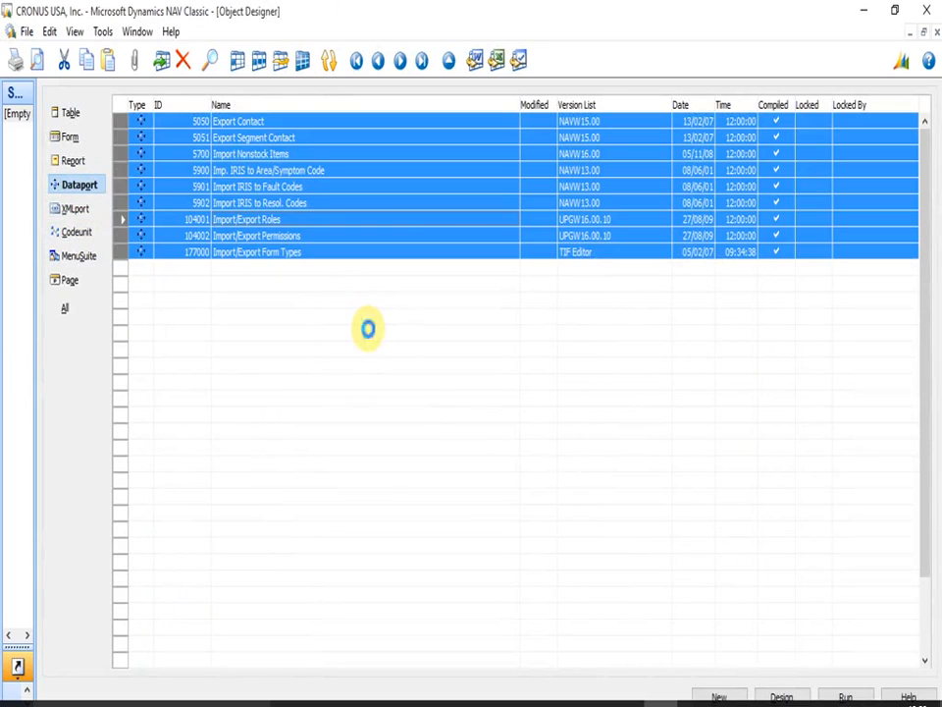
key(ctrl+x)
key(Return)
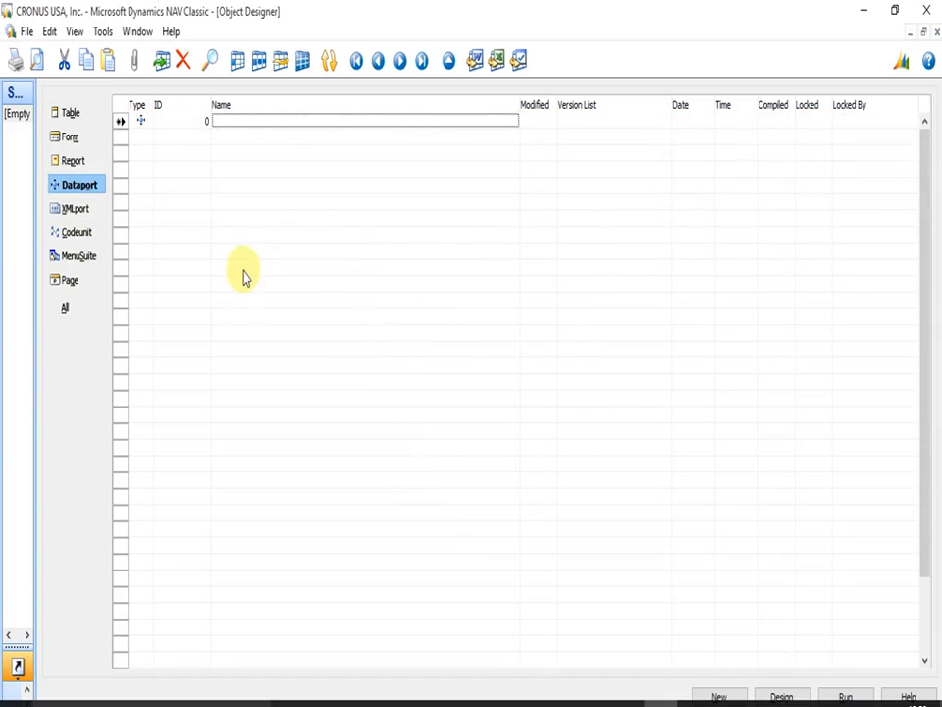
- Open report 2 General Journal - Test in the Report Designer and view its request page controls
click(73, 160)
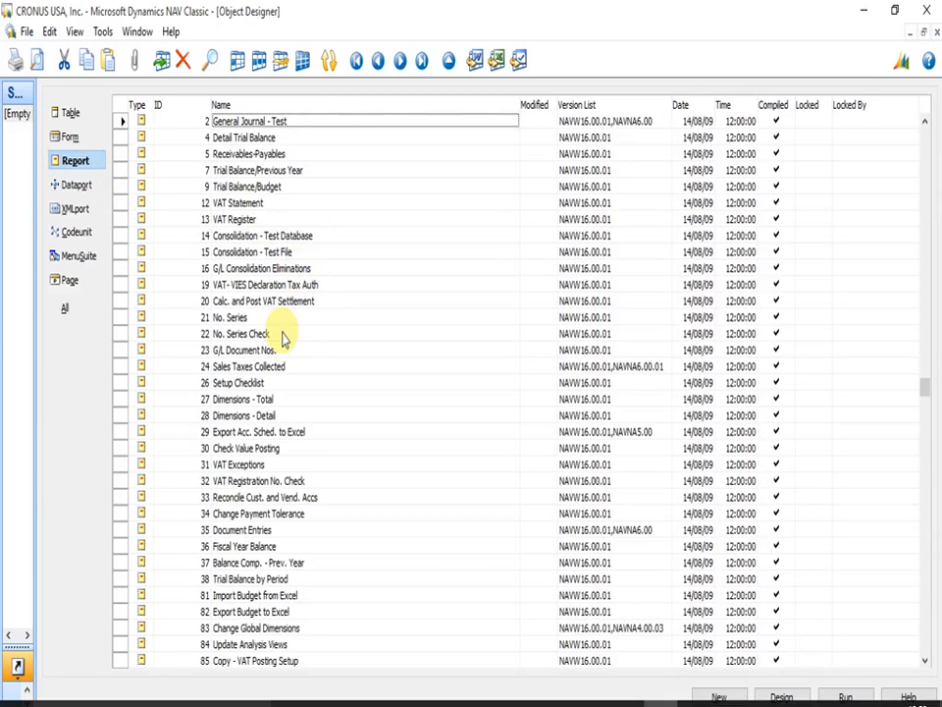
key(alt+d)
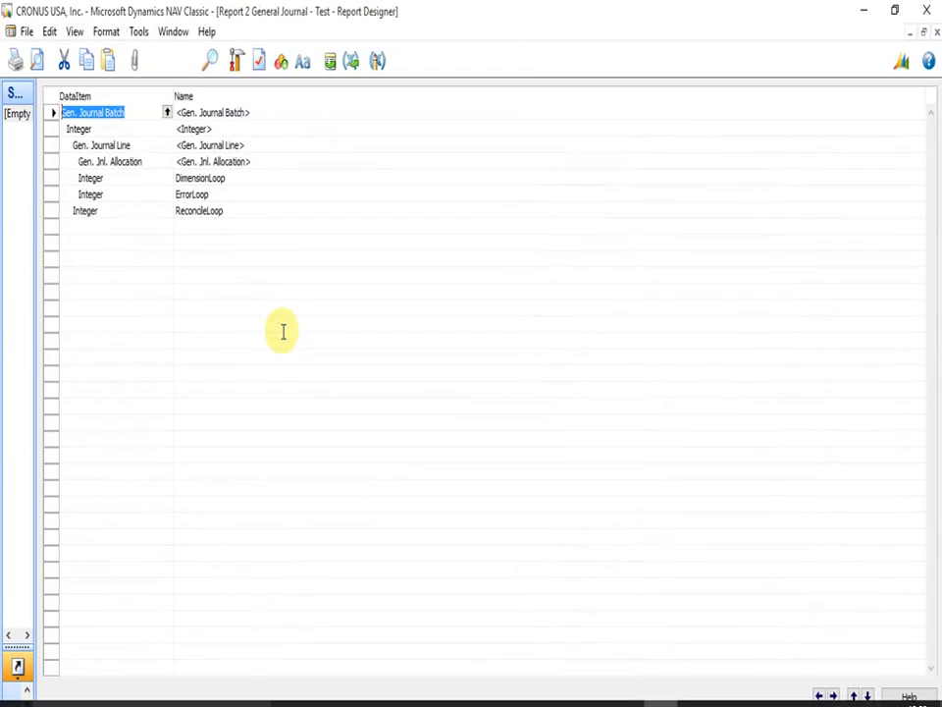
click(138, 32)
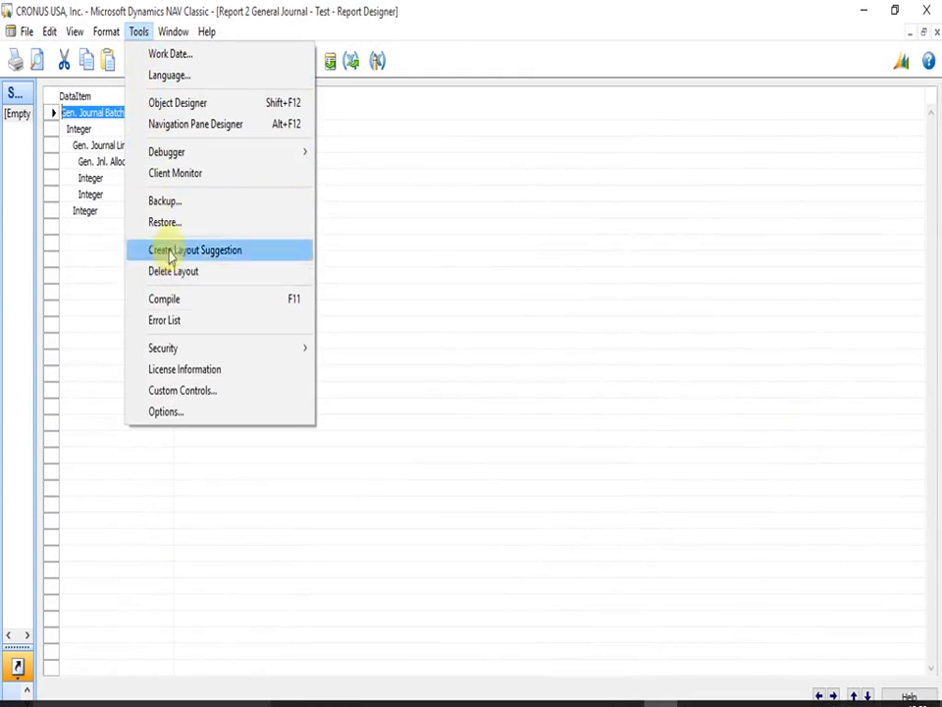
mouse_move(85, 35)
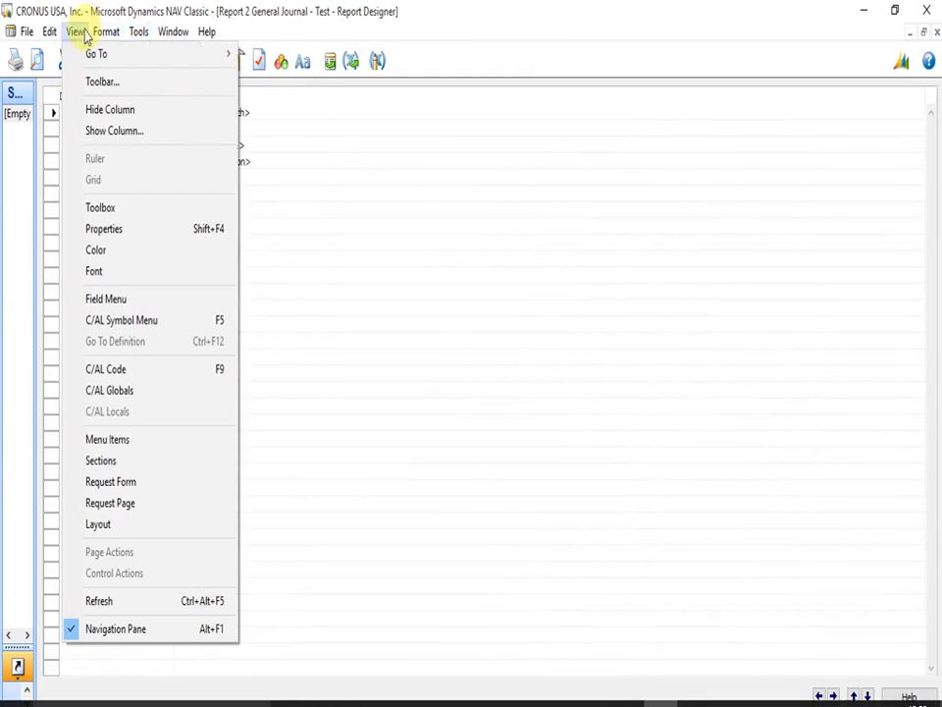
click(136, 508)
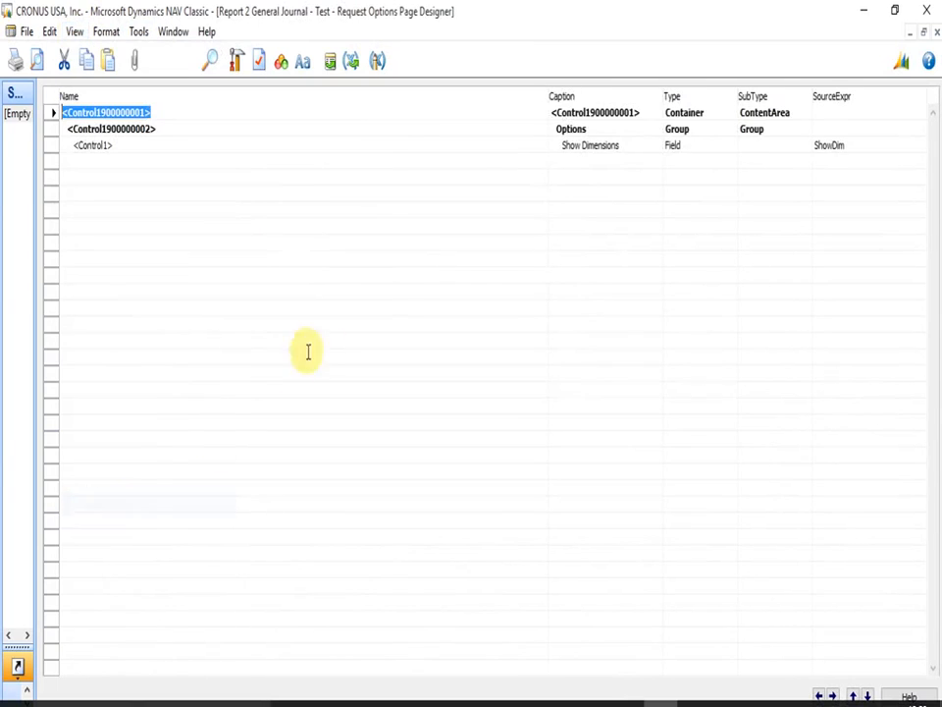
key(Escape)
- View the request form of report 2 General Journal - Test, then close the designer without saving
click(137, 33)
mouse_move(162, 38)
click(73, 34)
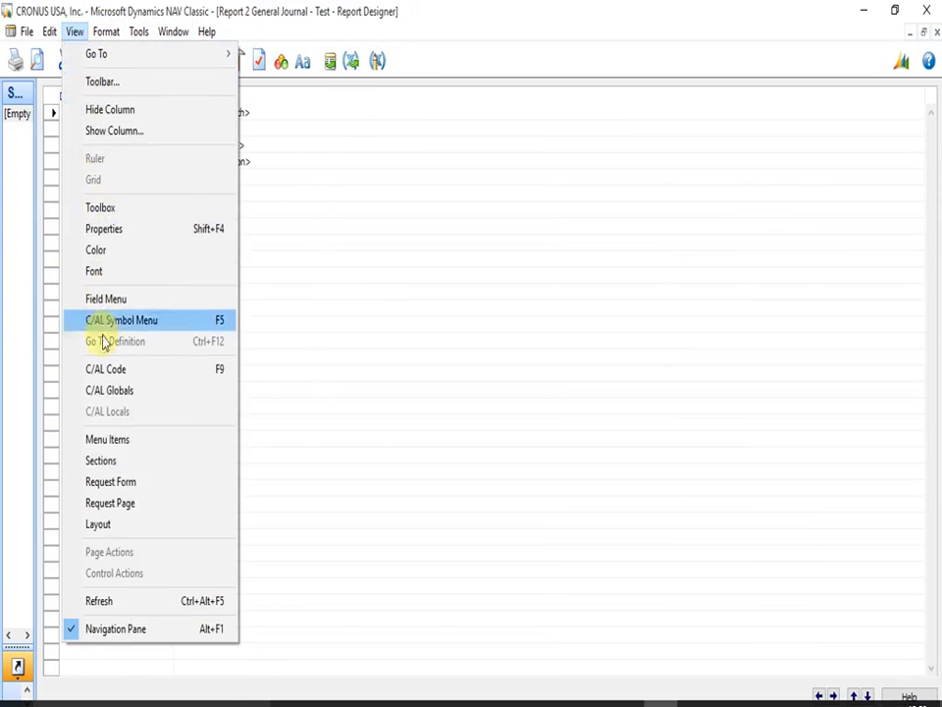
click(110, 482)
key(Escape)
key(Escape)
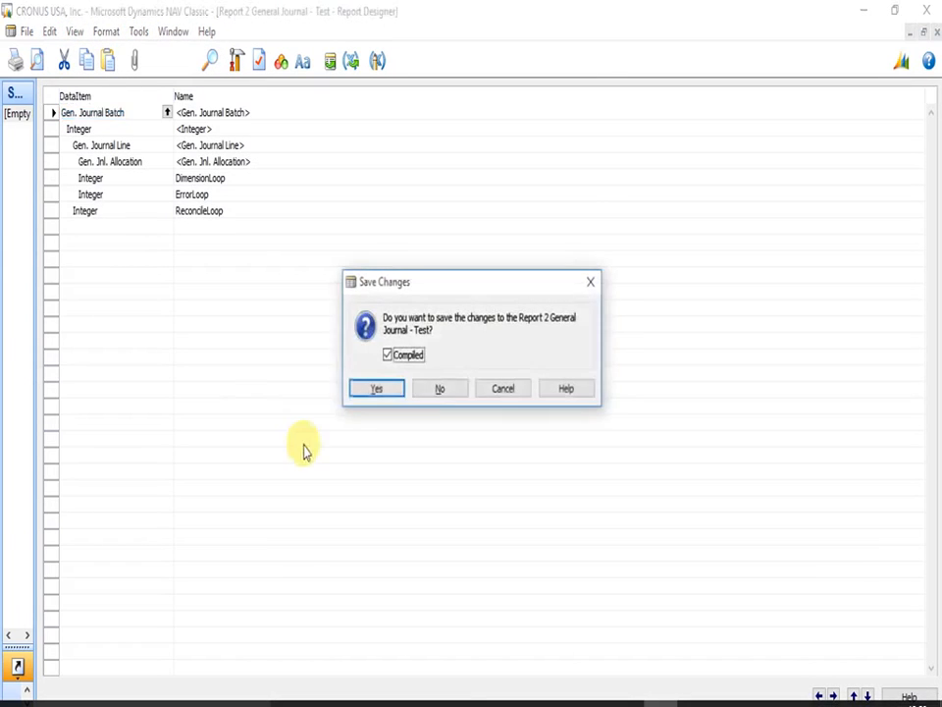
click(447, 392)
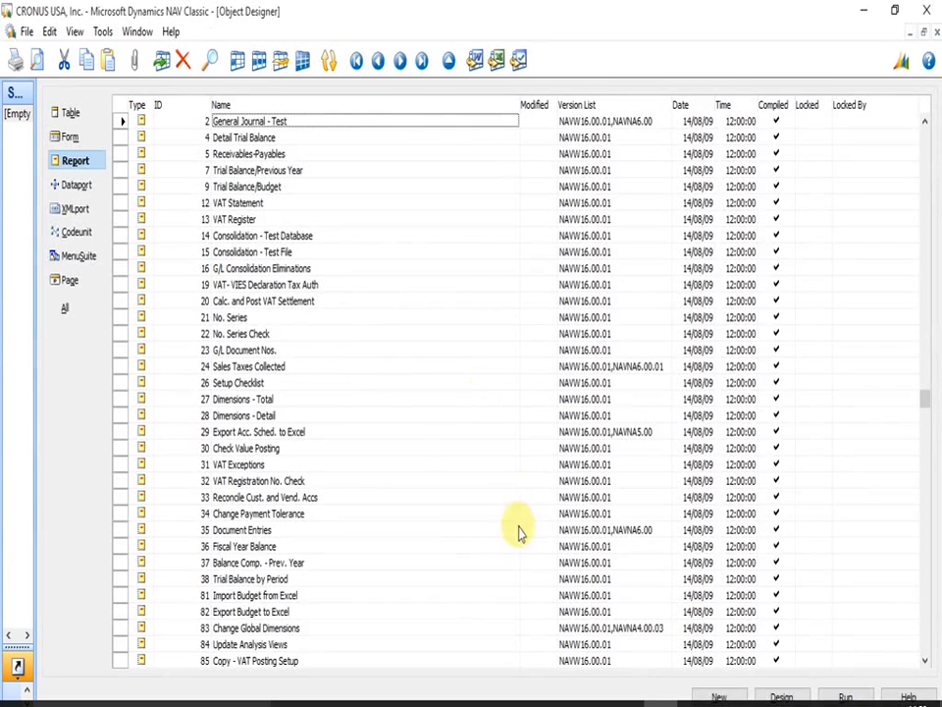
click(802, 701)
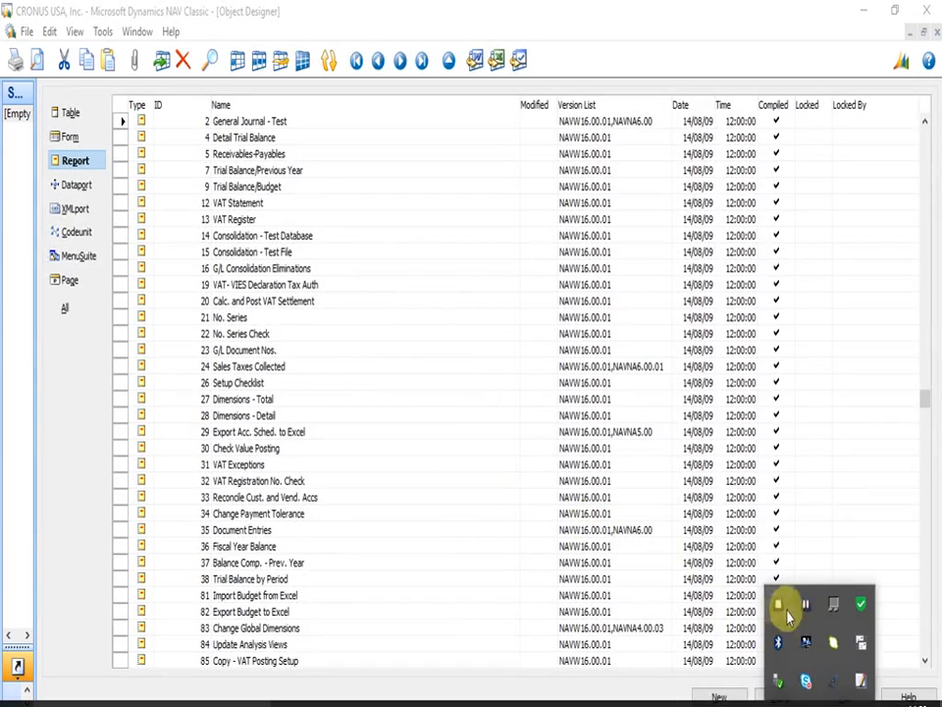
click(804, 606)
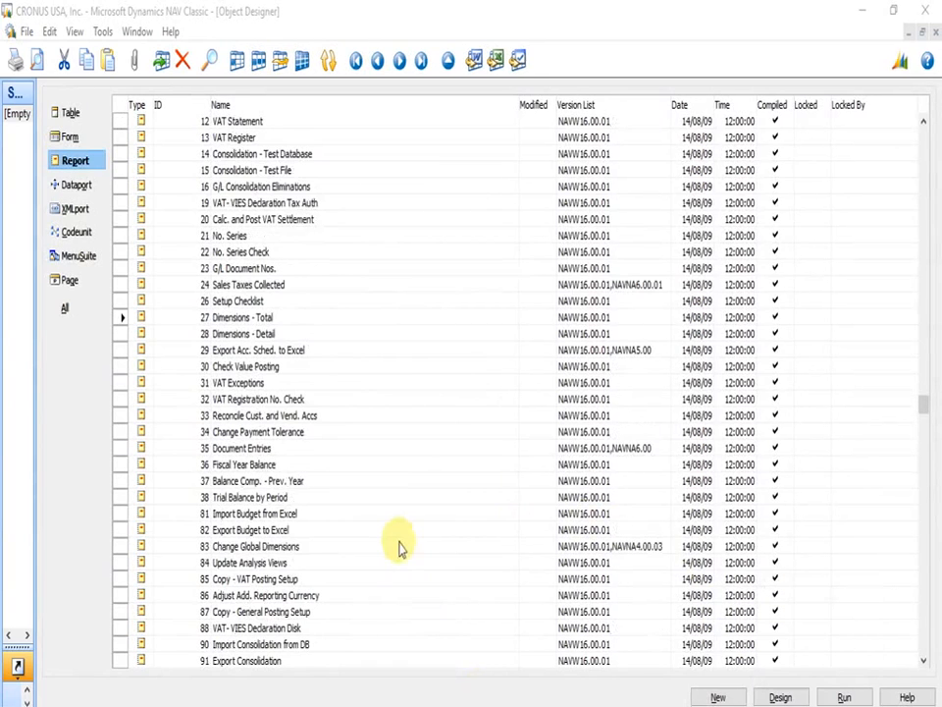
- Export reports 27 Dimensions - Total and 28 Dimensions - Detail to Forms.xml in XML format, replacing the existing file
click(293, 320)
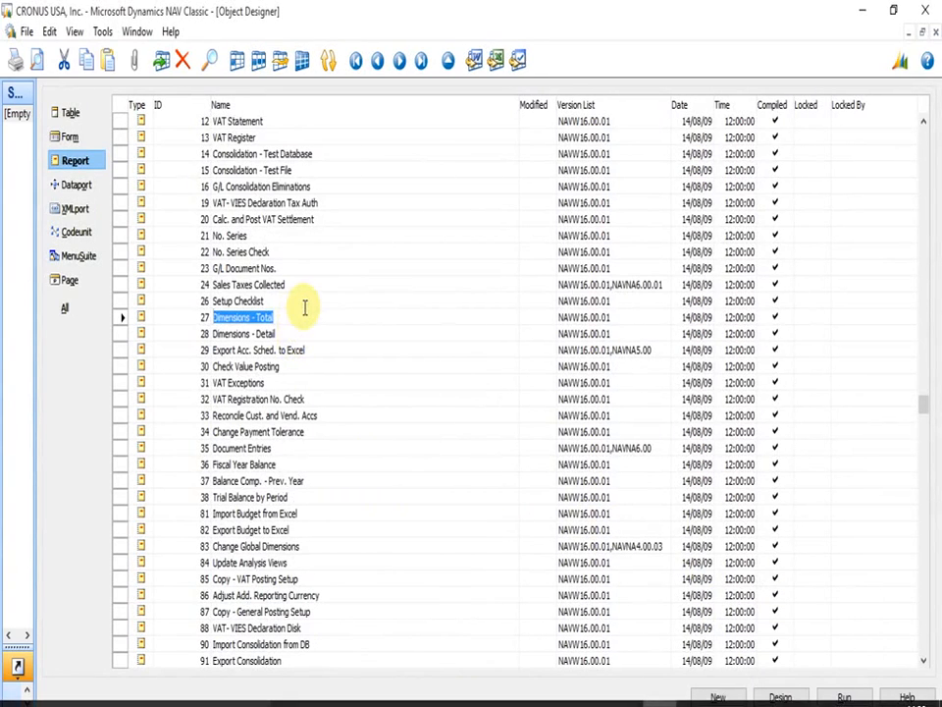
key(shift+Down)
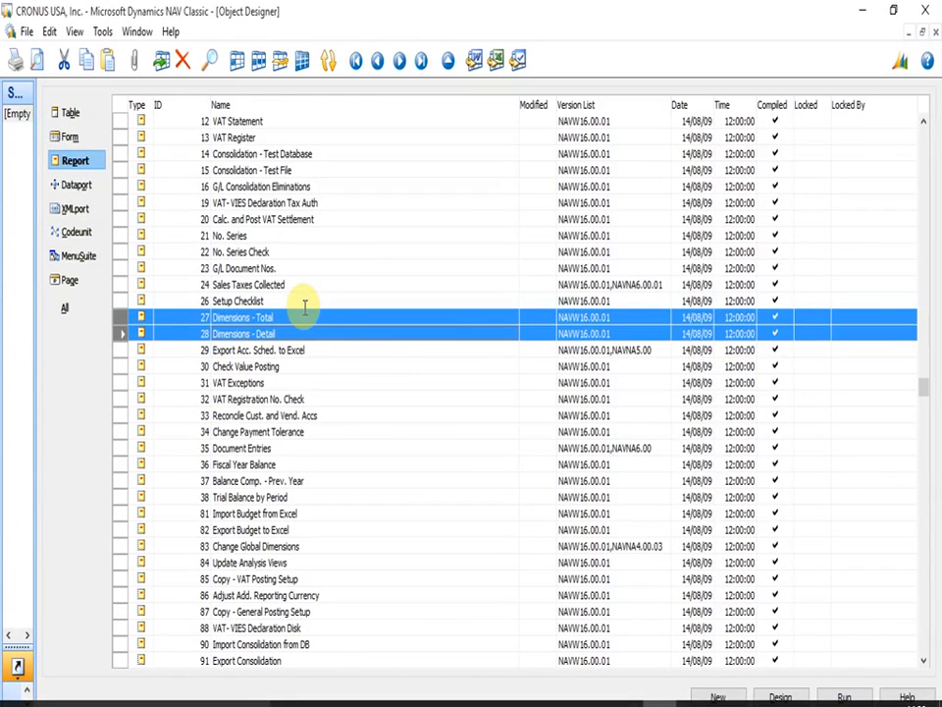
click(25, 32)
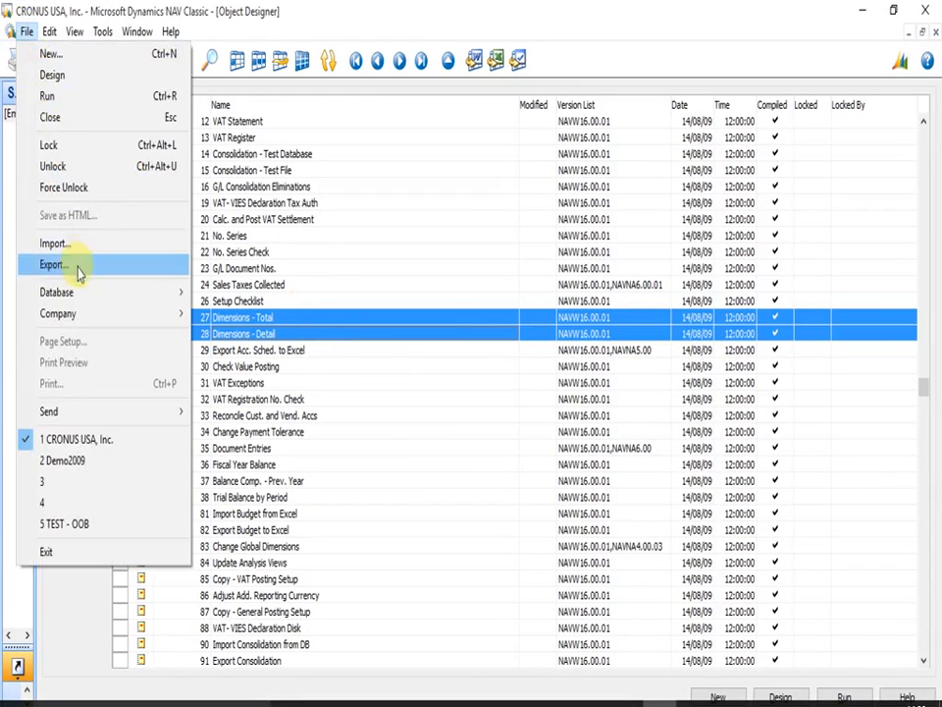
click(78, 273)
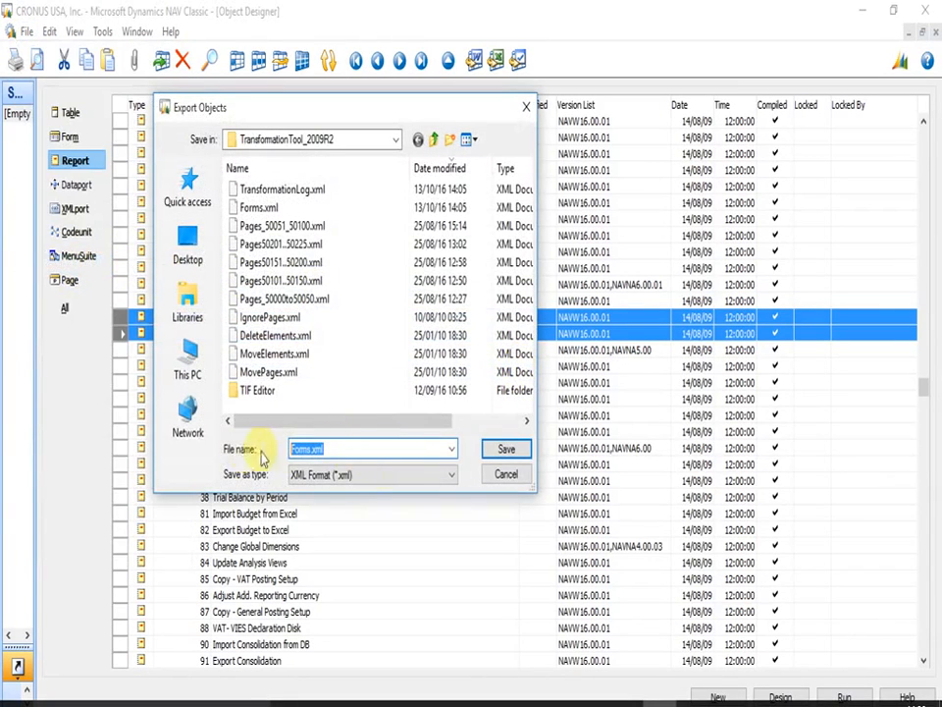
click(502, 449)
click(509, 385)
- Switch to the TransformationTool_2009R2 folder, run Microsoft.Dynamics.Nav.Tools.FormTransformation.exe on Forms.xml, and select the resulting Pages.xml
mouse_move(465, 698)
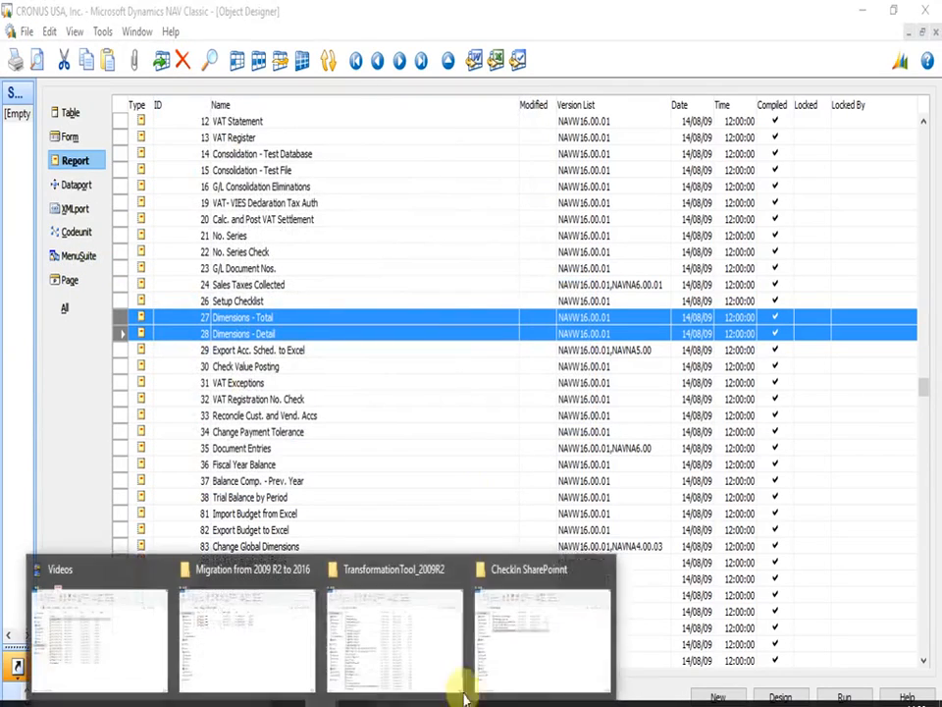
click(442, 641)
click(177, 212)
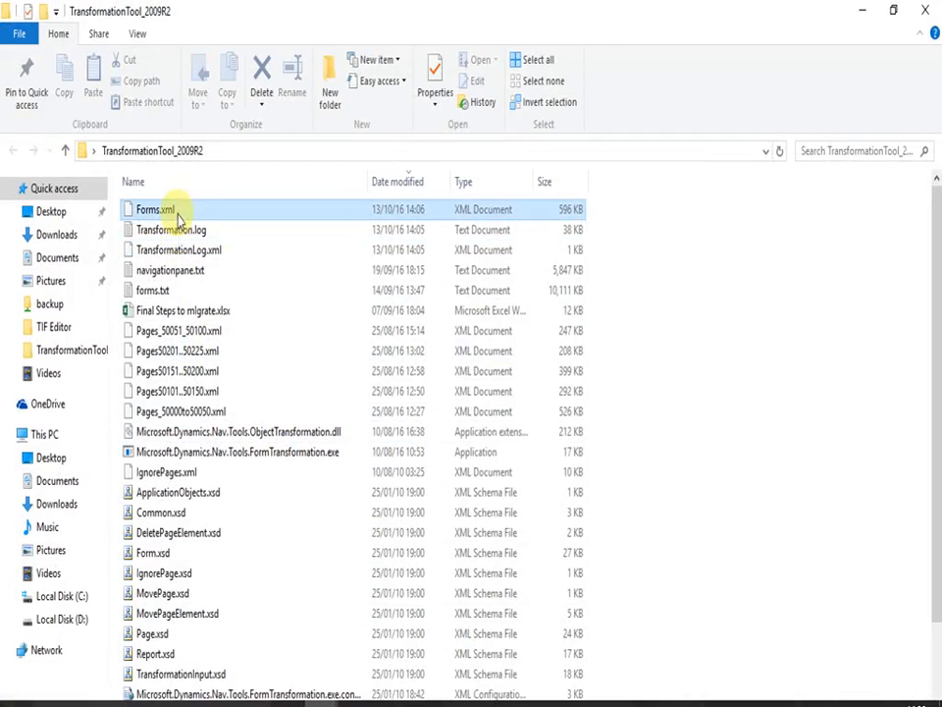
double_click(190, 454)
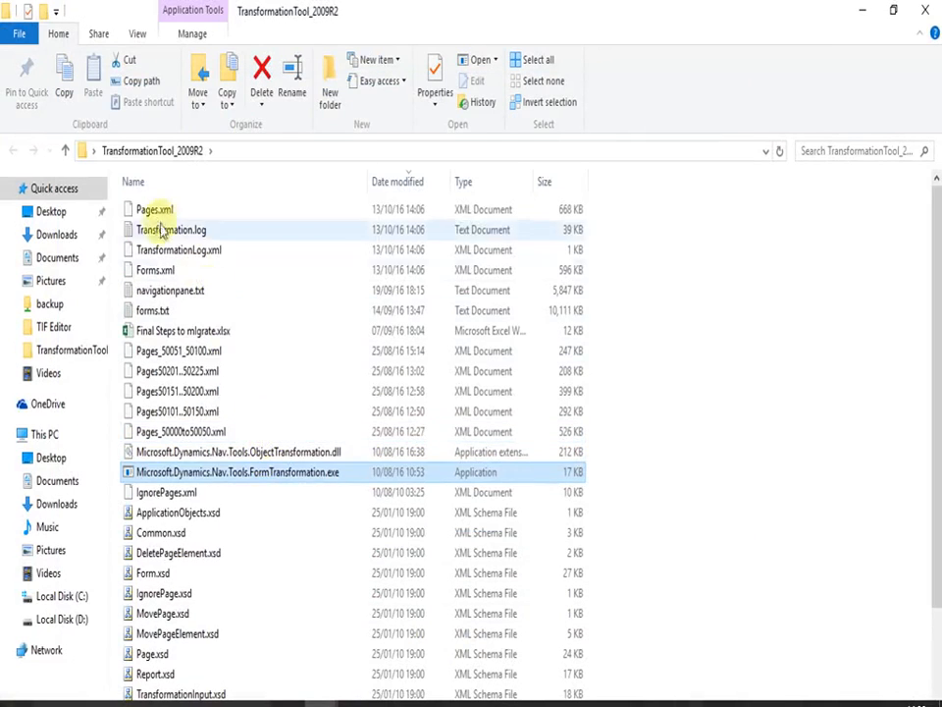
click(152, 209)
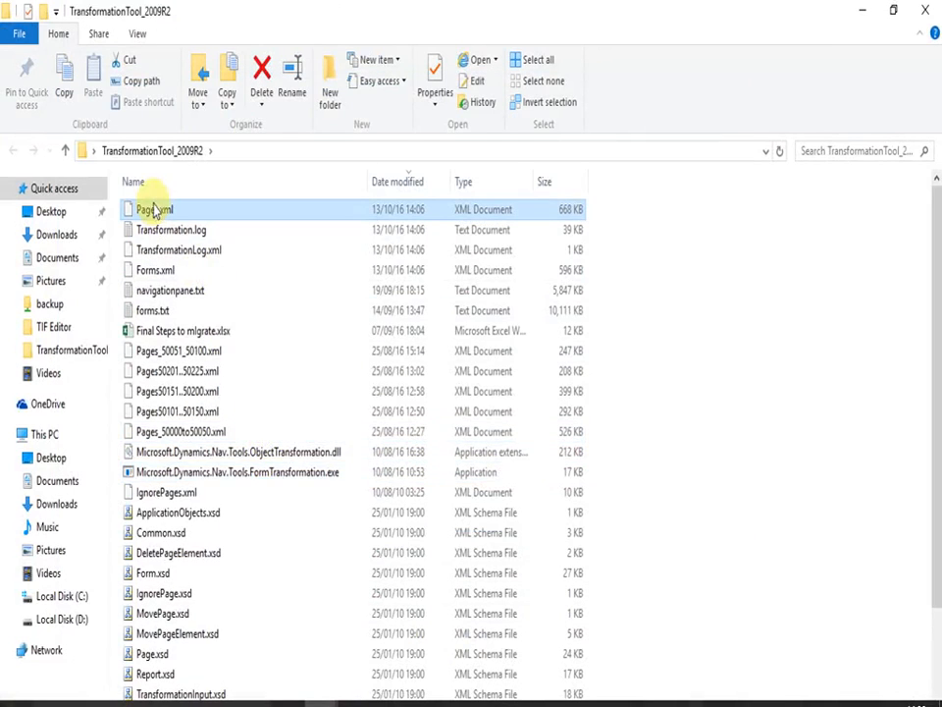
- Switch back to Dynamics NAV Classic and import the transformed Pages.xml from the TransformationTool_2009R2 folder in XML format
click(650, 697)
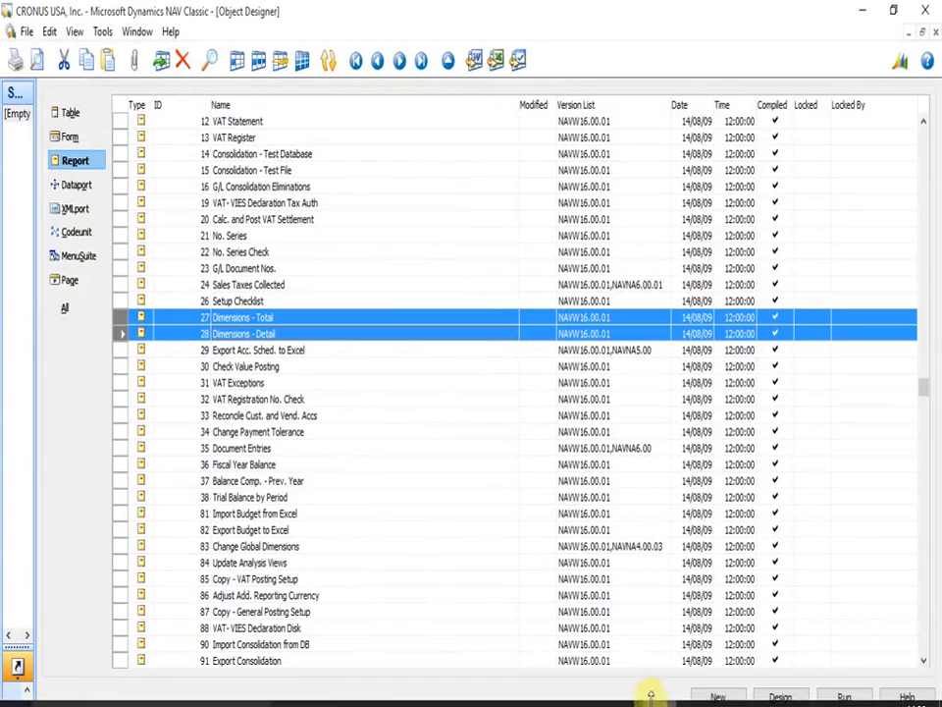
click(28, 32)
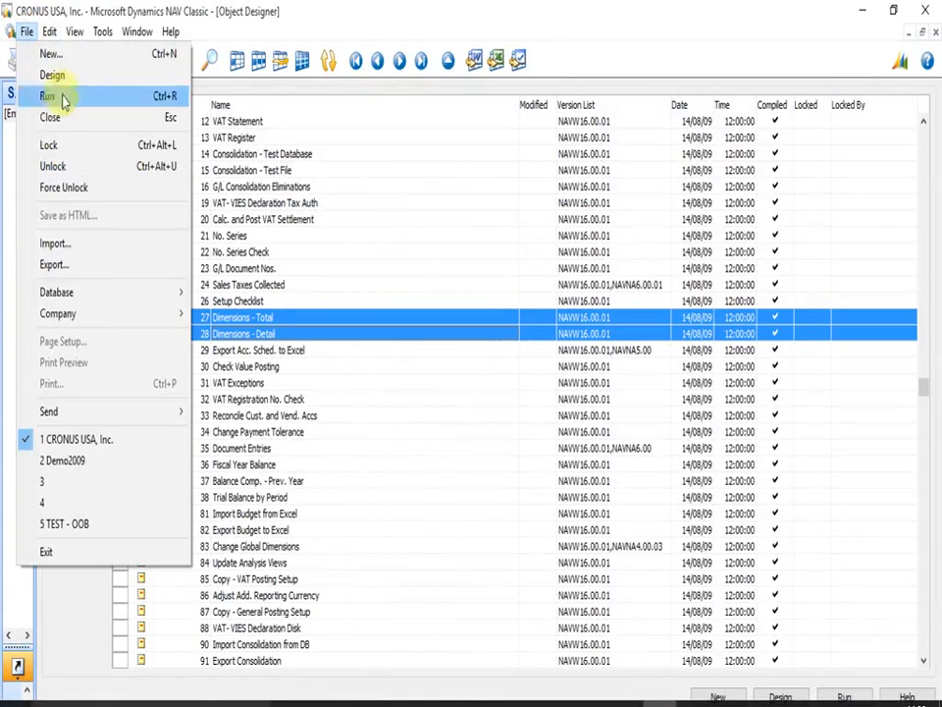
click(51, 244)
key(BackSpace)
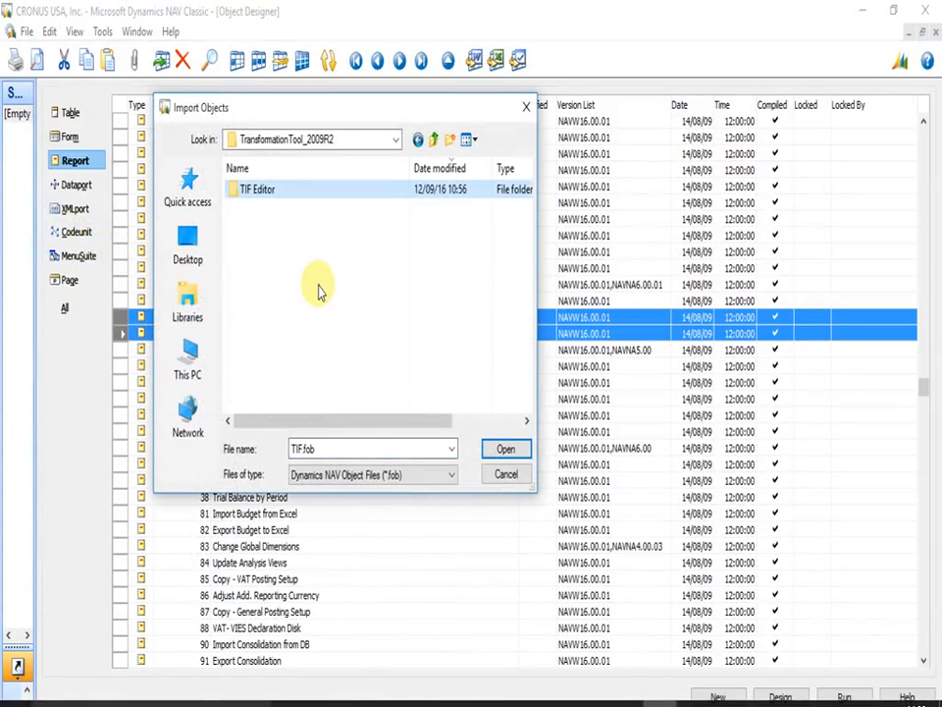
click(373, 477)
click(346, 529)
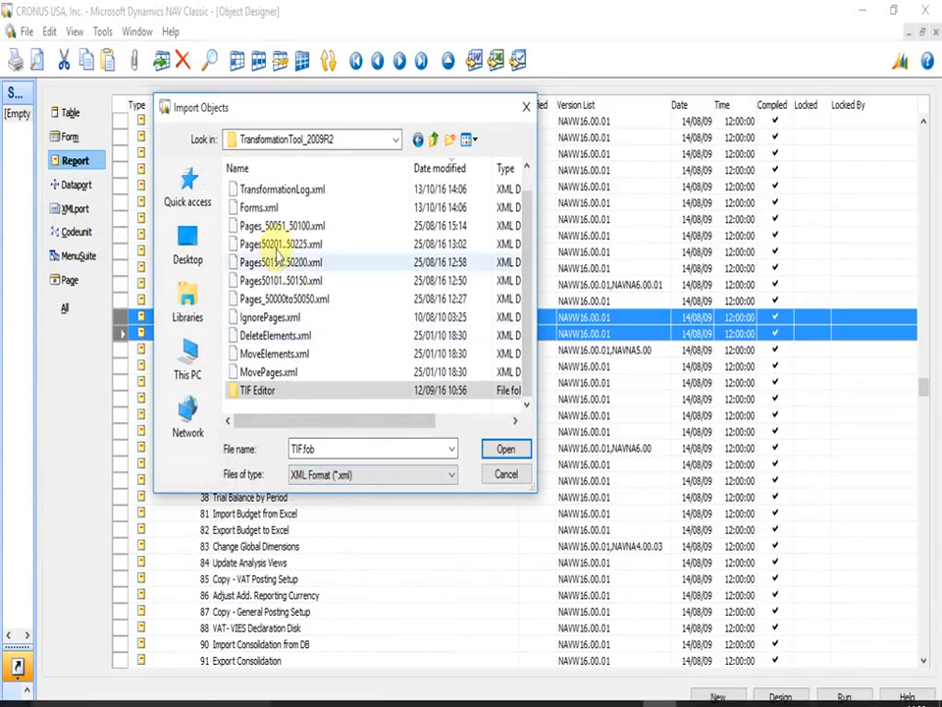
double_click(263, 191)
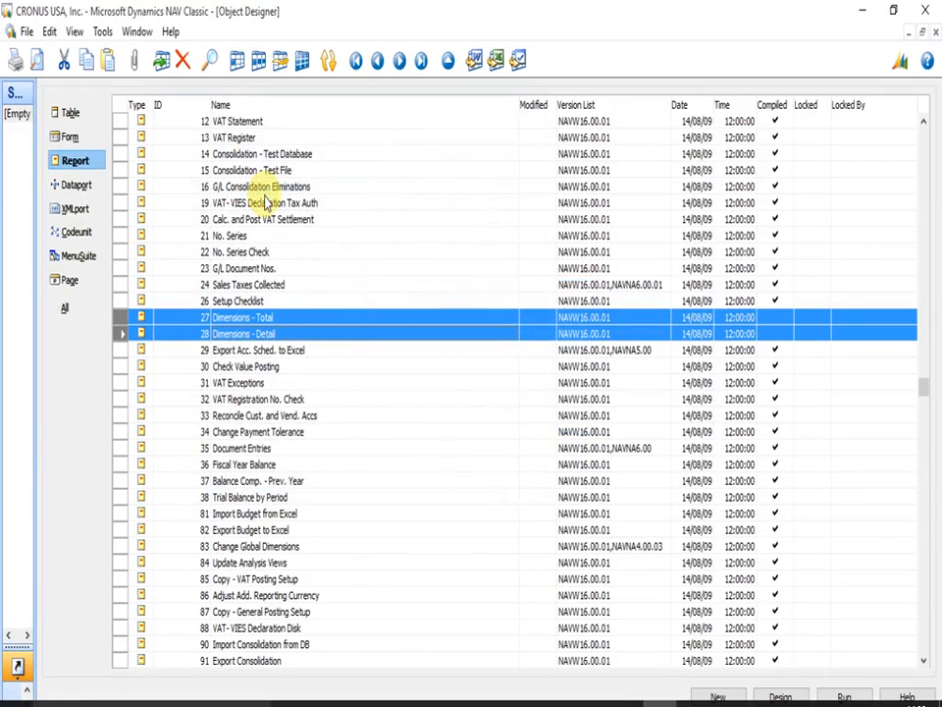
- Open report 27 Dimensions - Total in the Report Designer and view its transformed request page controls
key(Up)
key(alt+d)
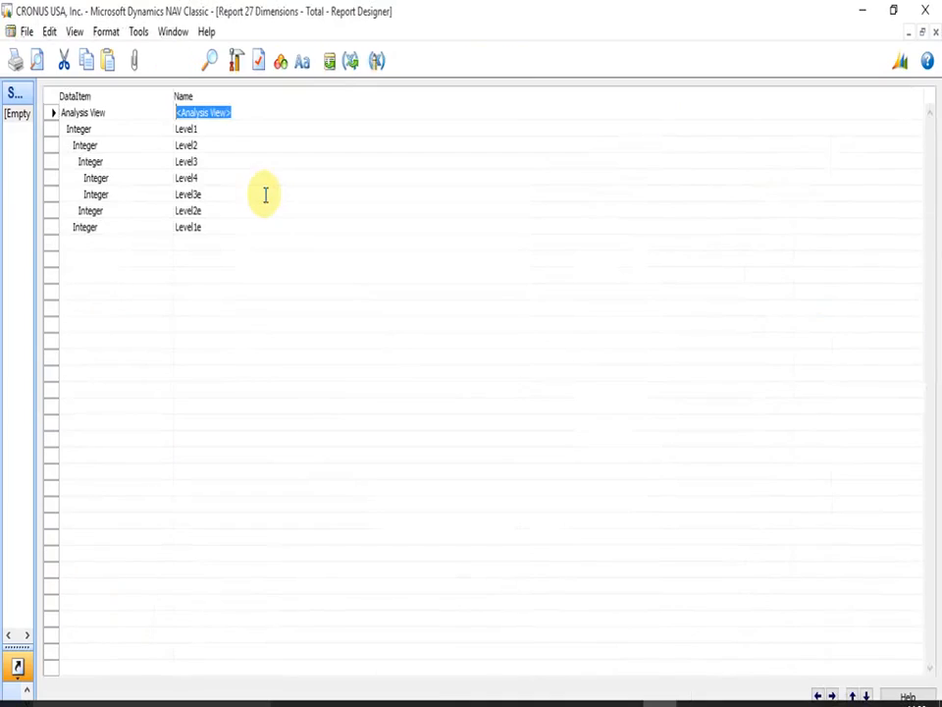
key(alt+t)
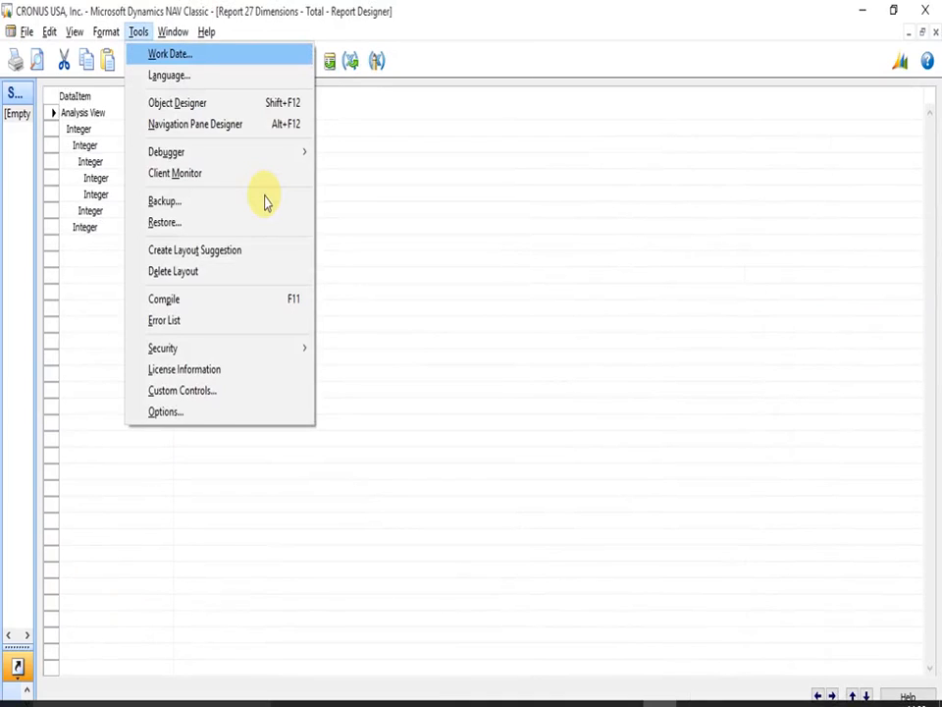
key(Left)
key(Left)
key(Up)
key(Up)
key(Up)
key(Up)
key(Return)
key(Escape)
key(alt)
key(Right)
key(Right)
key(Down)
key(Up)
key(Up)
key(Up)
key(Up)
key(Up)
key(Up)
key(Return)
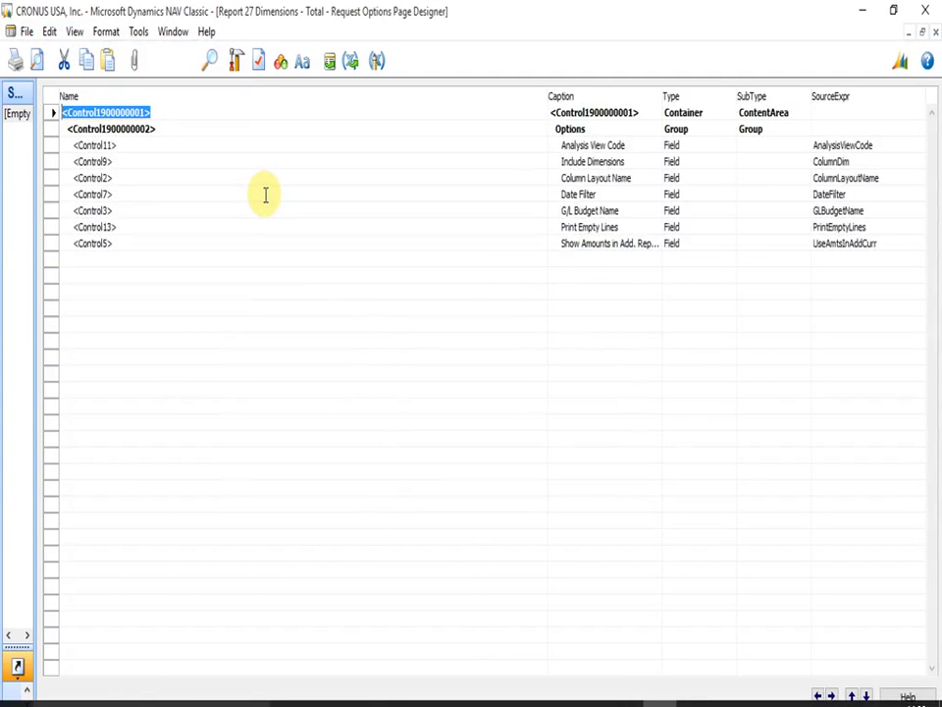
- Close the designer of report 27 Dimensions - Total, saving its changes with compilation
key(Escape)
key(Escape)
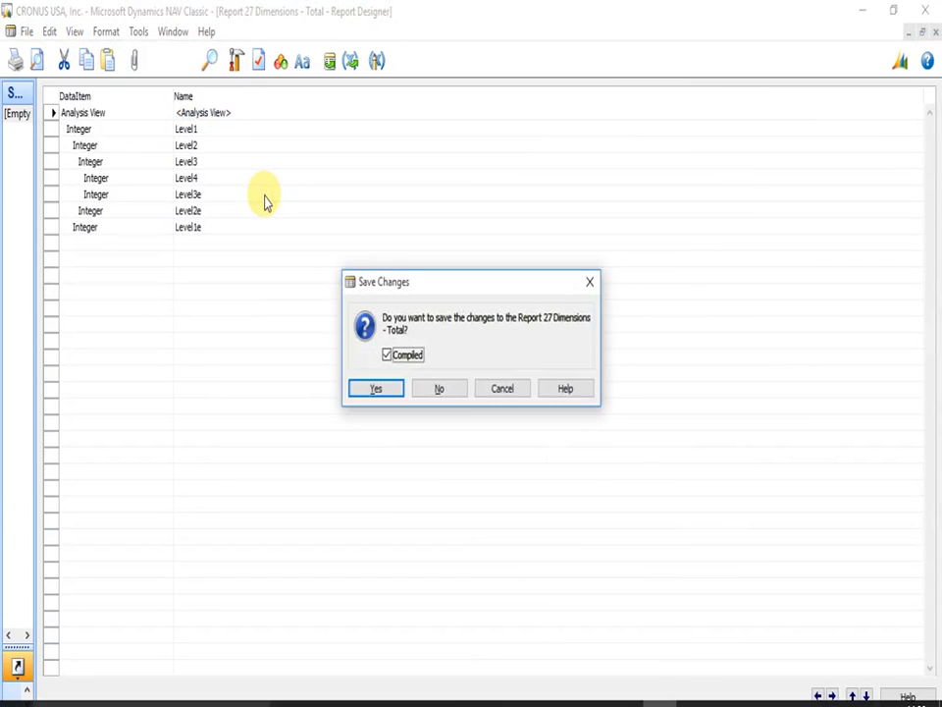
key(Return)
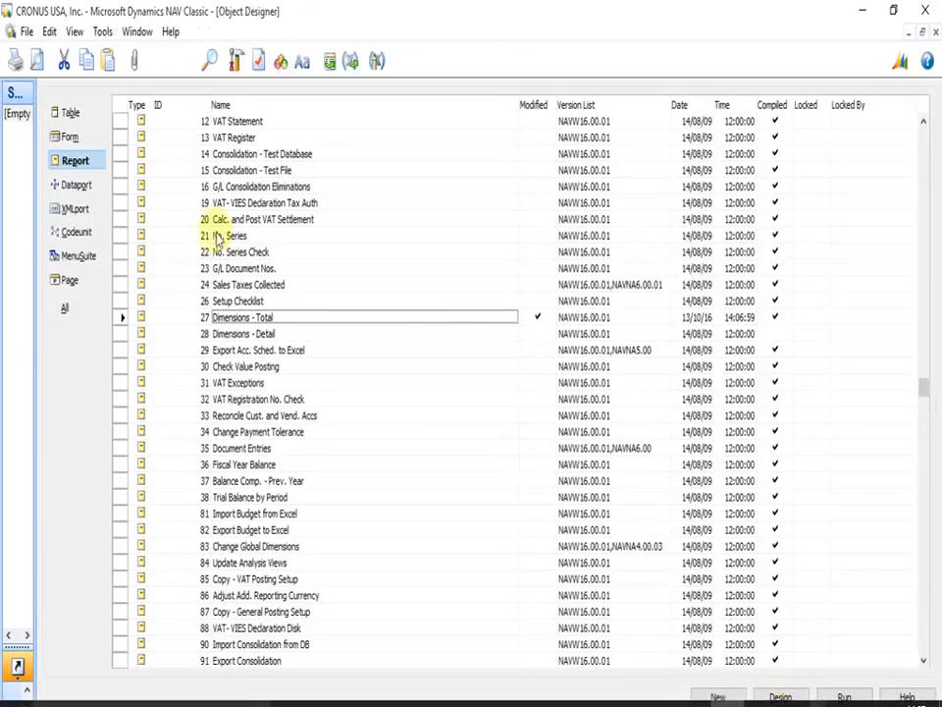
- Compile report 28 Dimensions - Detail and select reports 27 and 28 together for review
click(279, 336)
key(F11)
key(Return)
key(Up)
key(Up)
key(Down)
key(shift+Down)
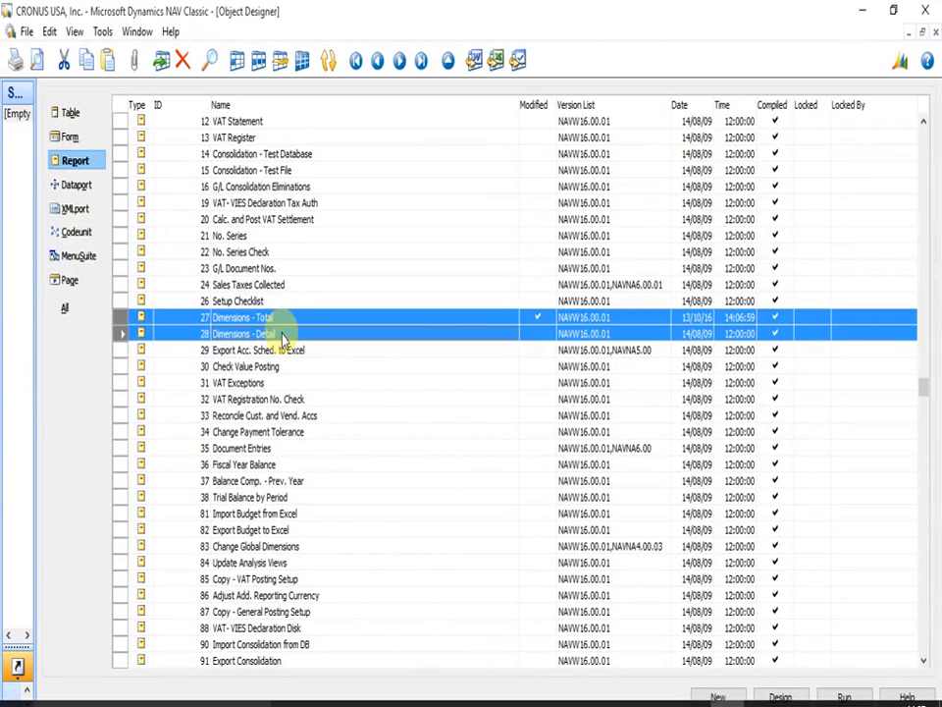
click(291, 252)
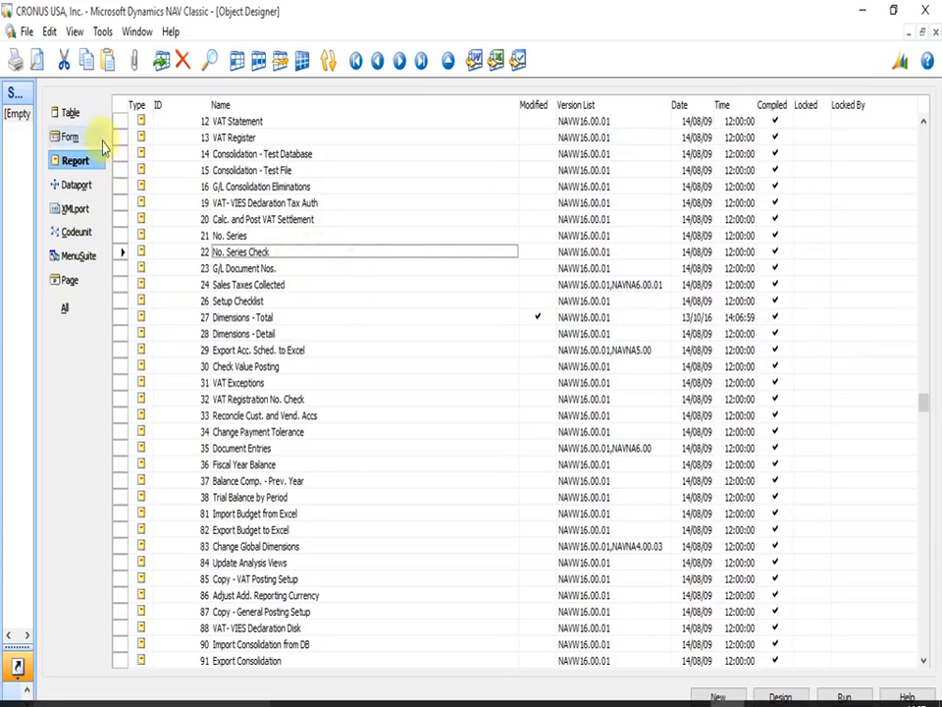
- Delete all form objects and all dataport objects from the database
click(70, 138)
key(Delete)
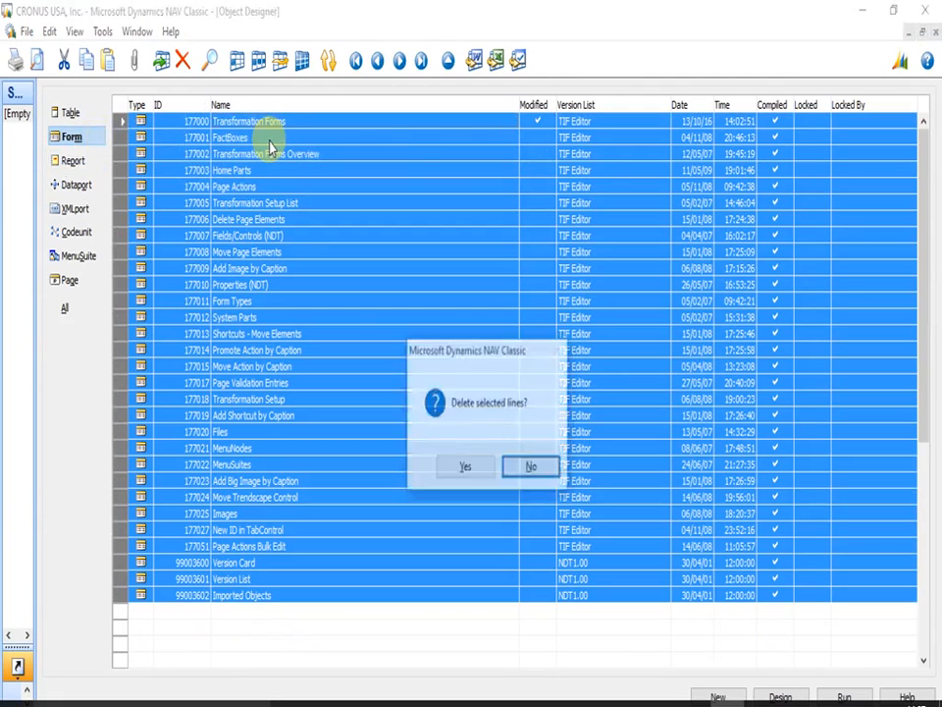
key(Return)
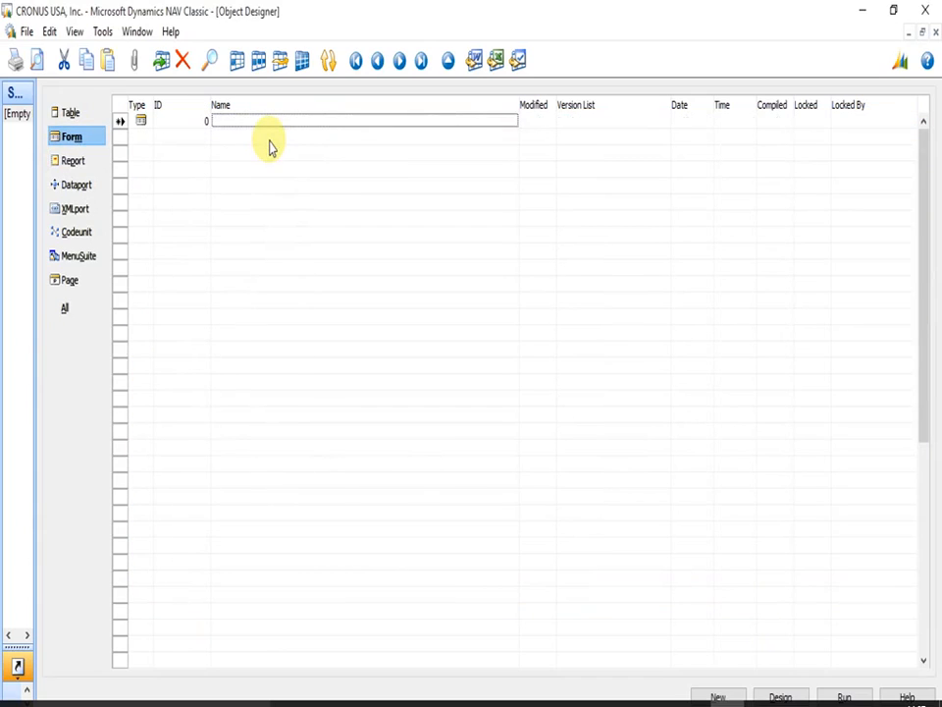
key(alt+p)
key(ctrl+a)
key(Delete)
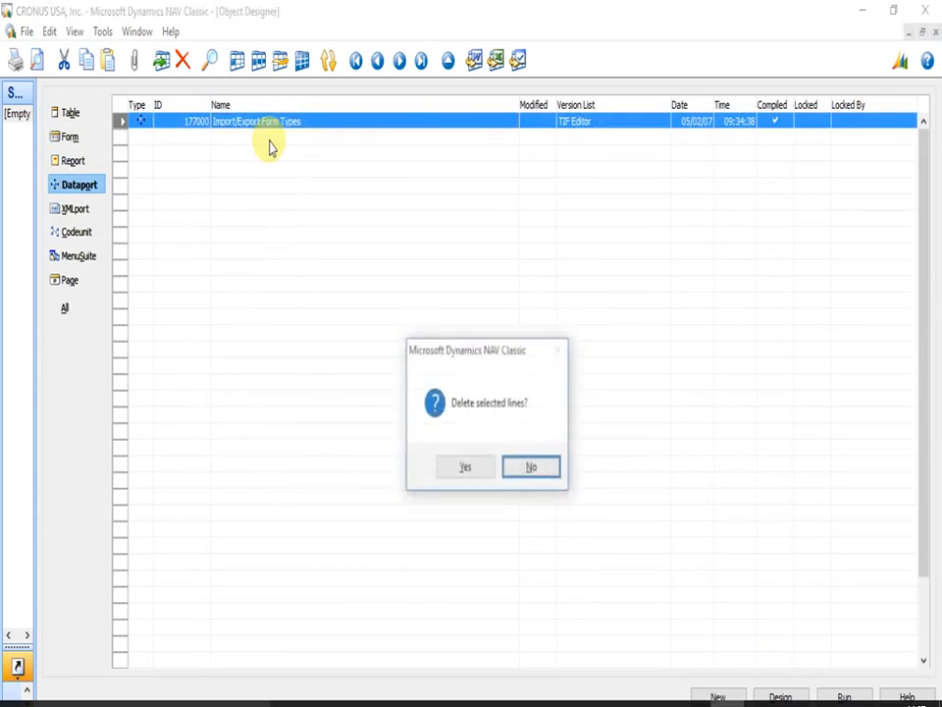
key(y)
- Export all table objects in text format to the \\dc\backup share with the file name Tables_Text
key(alt+b)
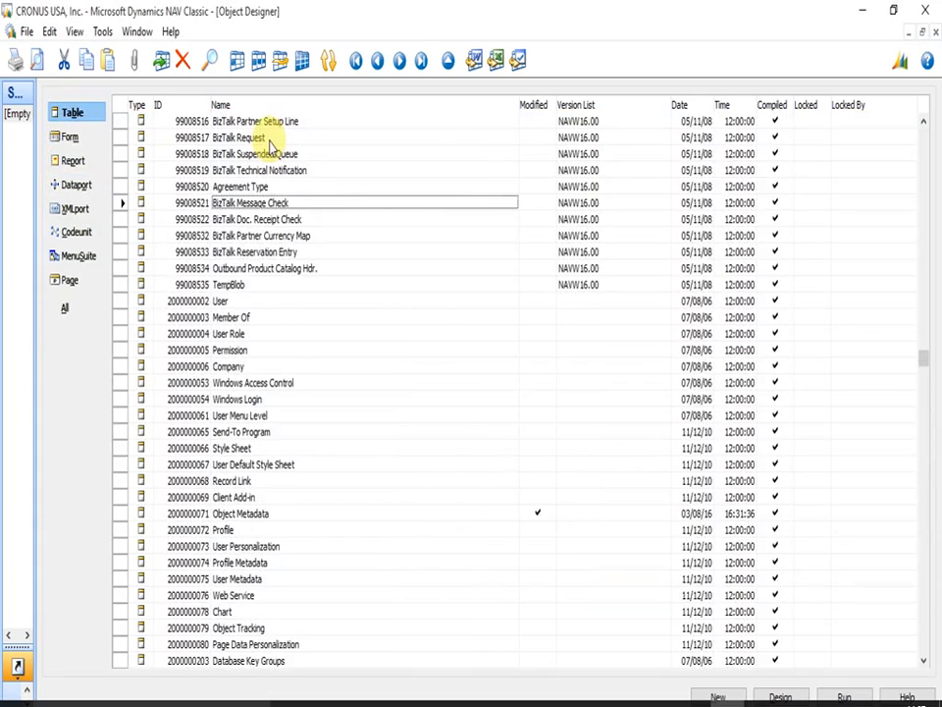
key(ctrl+Home)
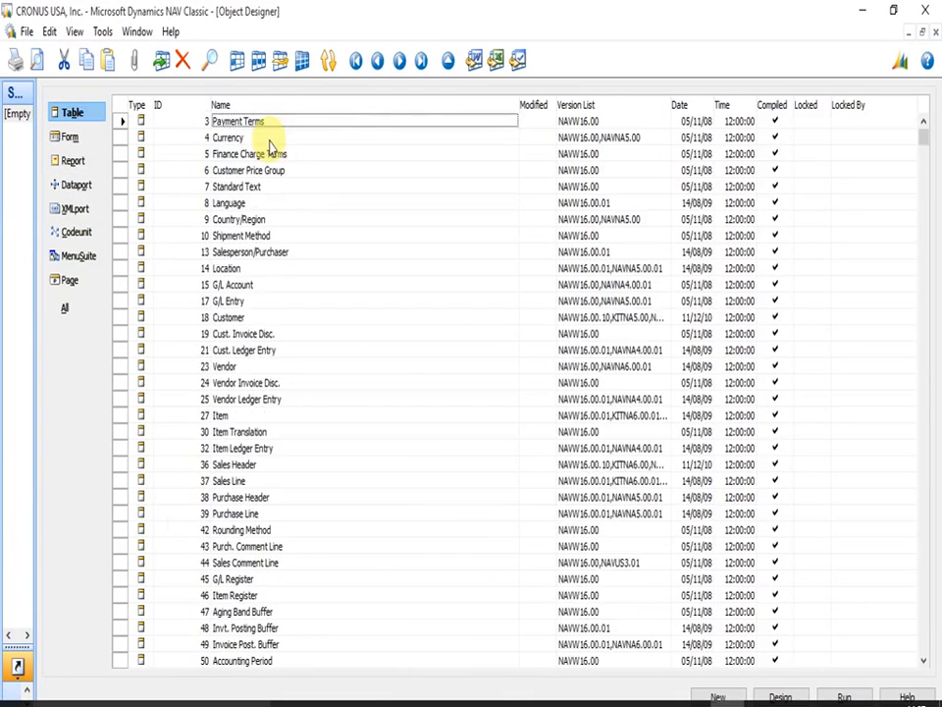
key(ctrl+a)
key(alt)
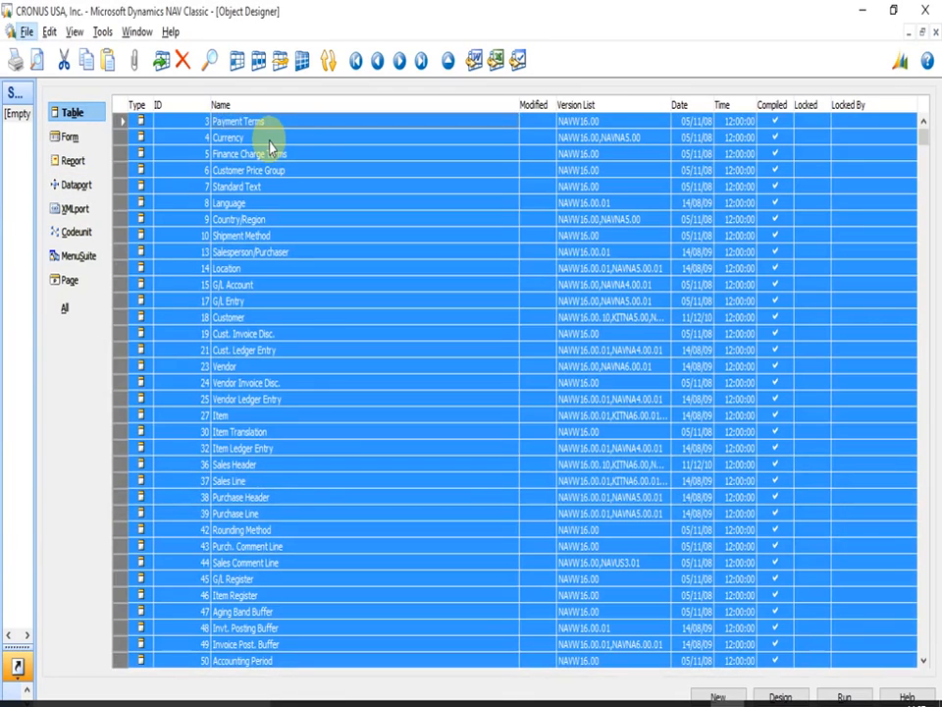
key(Down)
key(Down)
key(Down)
key(Down)
key(Down)
key(Down)
key(Down)
key(Down)
key(Down)
key(Down)
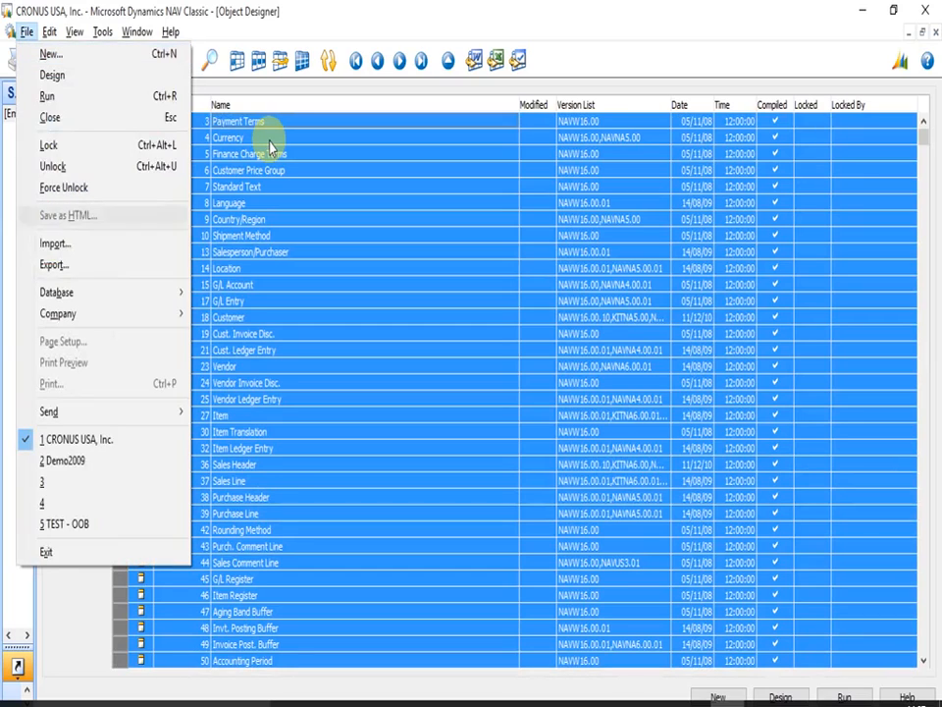
key(Return)
text(\dcackup)
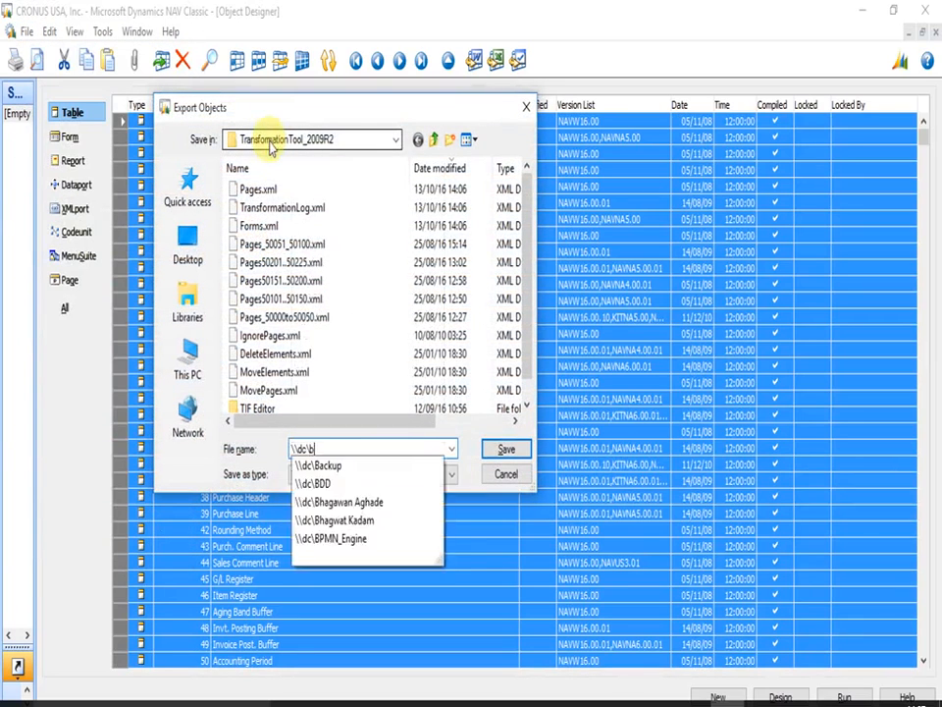
key(Return)
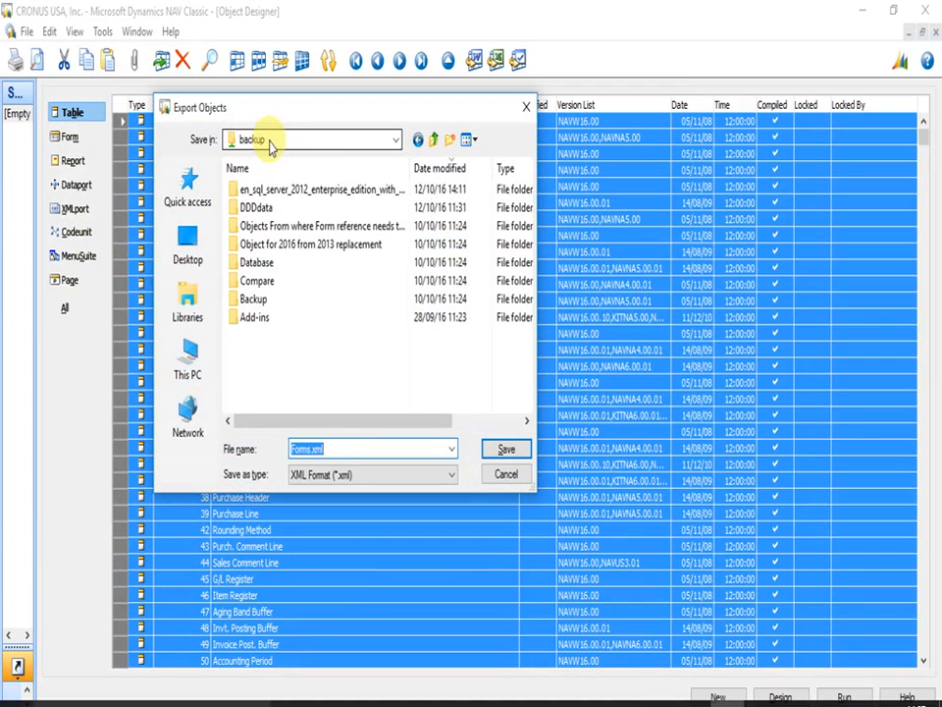
key(BackSpace)
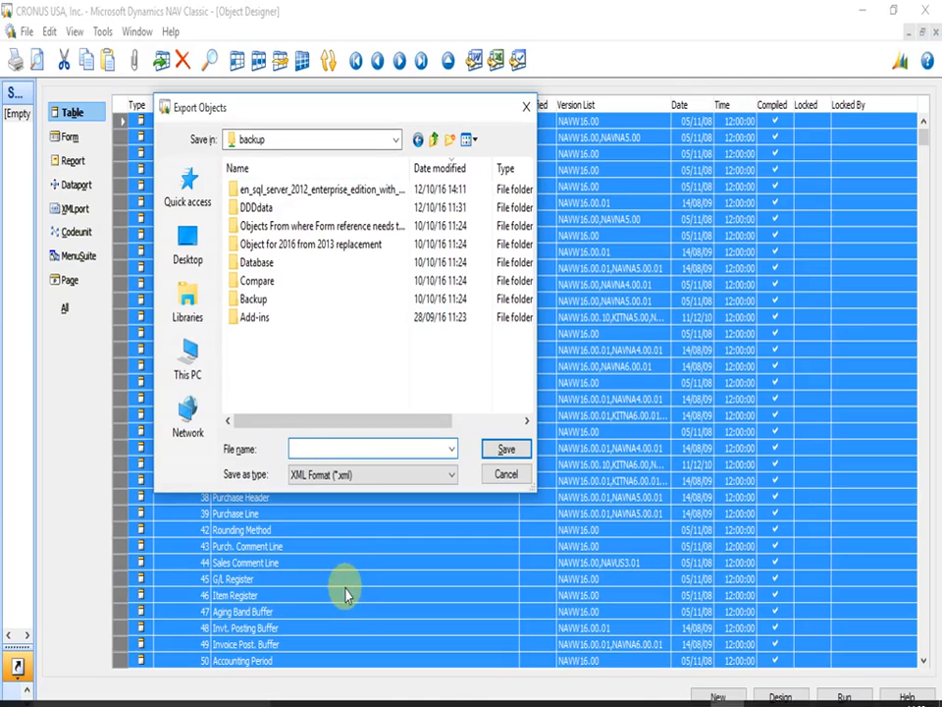
text(Tables_Text)
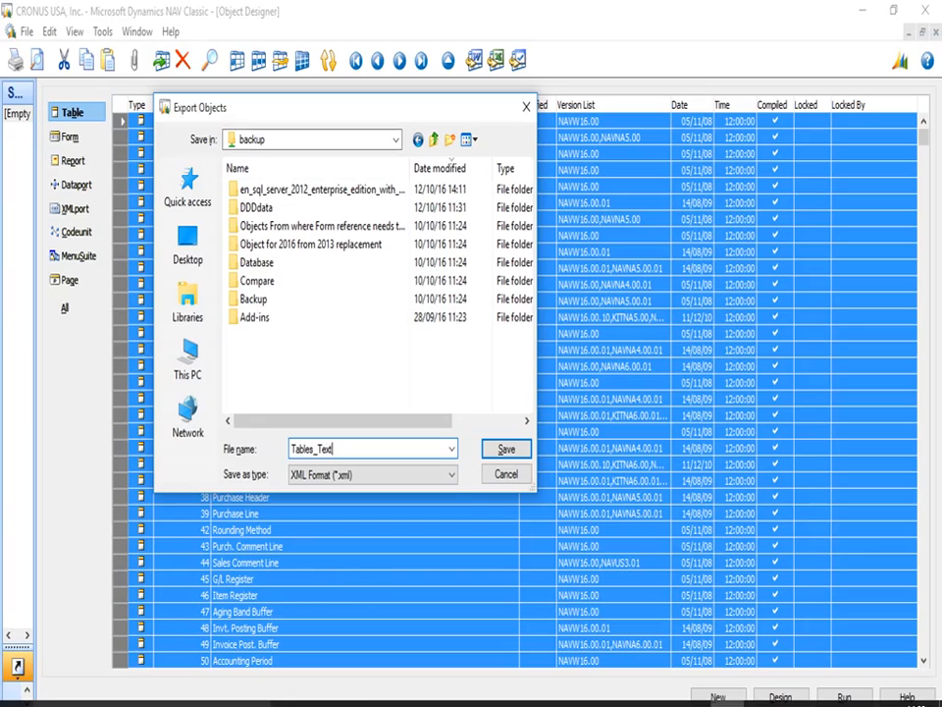
key(Tab)
key(alt+Down)
key(Up)
key(Return)
key(Return)
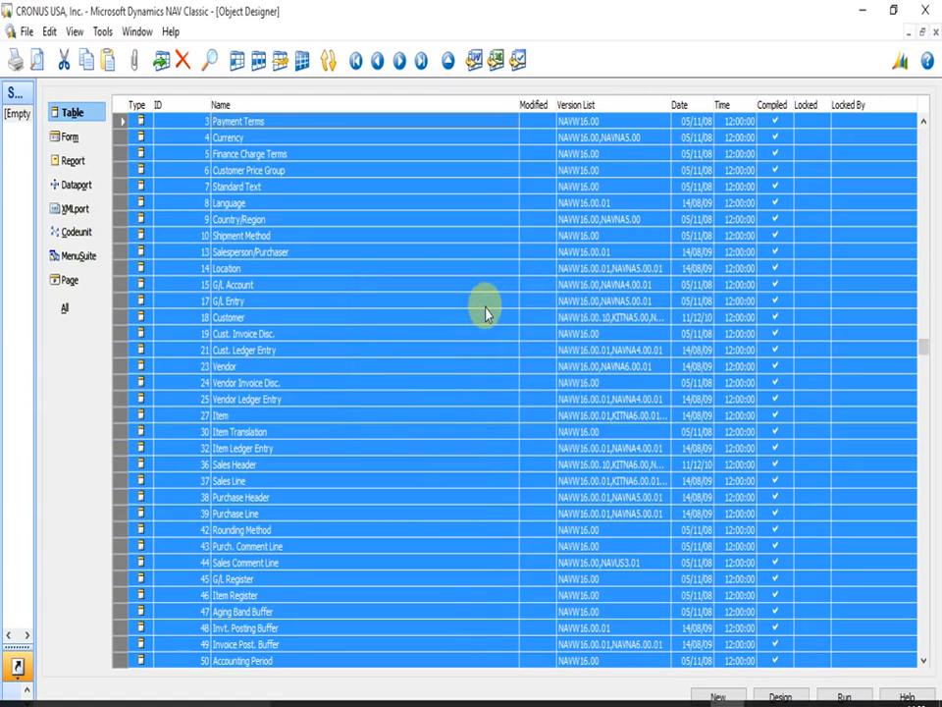
key(super)
key(super+r)
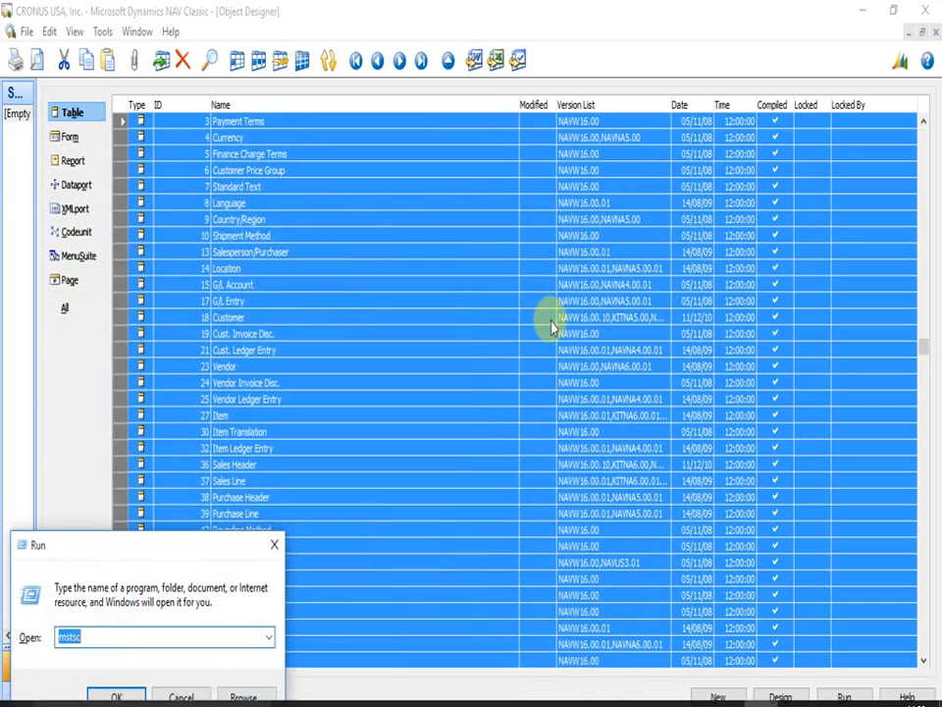
key(Return)
key(Escape)
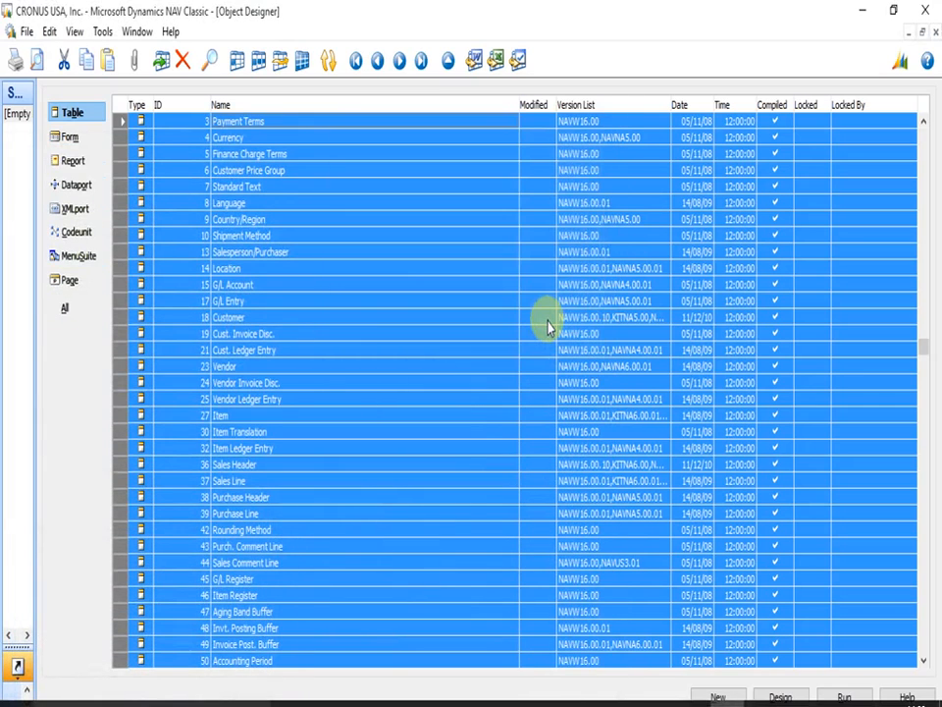
- Switch to File Explorer at the \\dc\backup share and open Tables_Text.txt in a maximized Notepad window
key(super+r)
text(\\dc\backup)
key(Return)
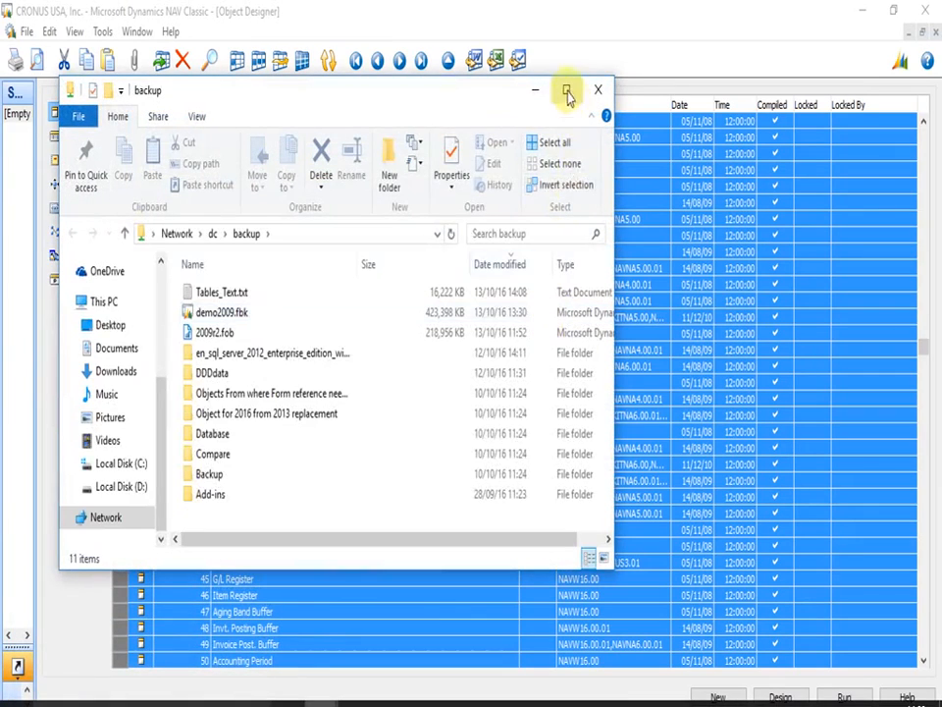
click(568, 93)
double_click(155, 211)
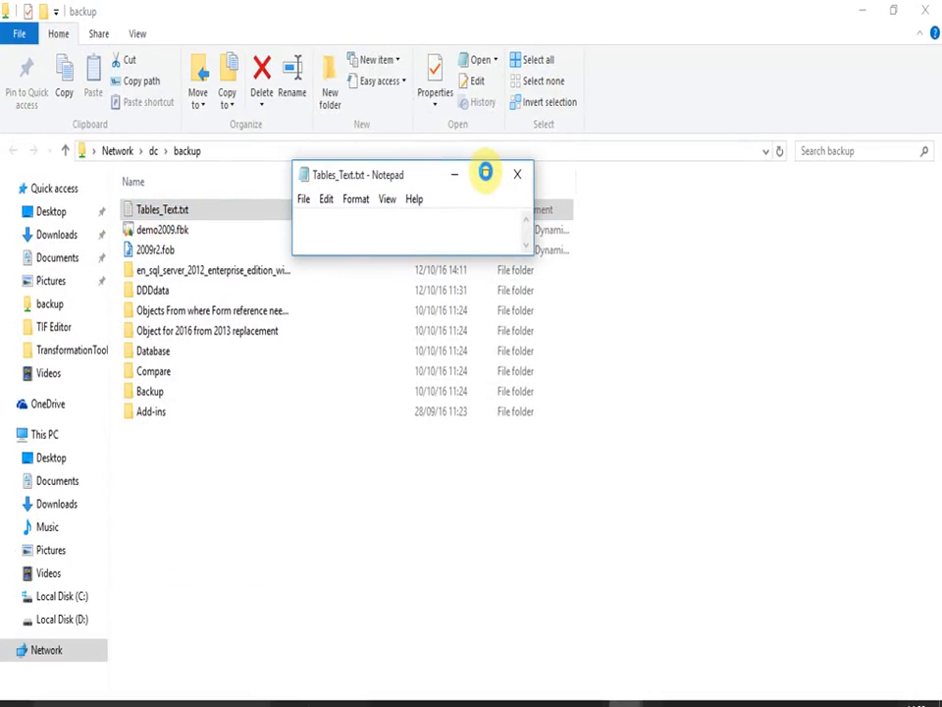
click(485, 173)
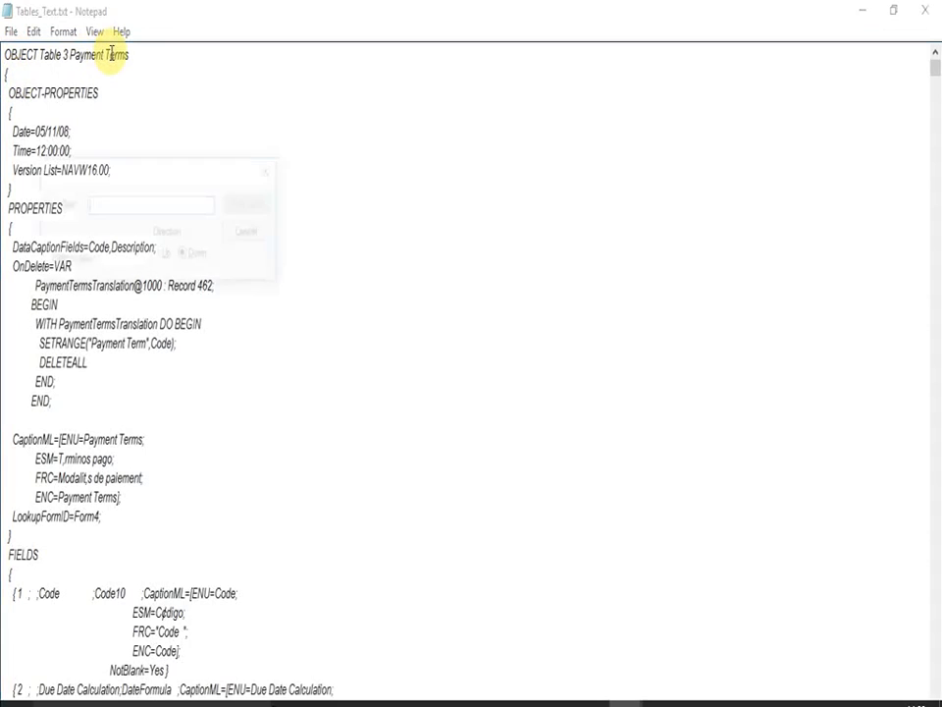
- Search the exported table code for FORM.RUN and highlight the FORM.RUNMODAL call in the Primary Contact No. lookup
key(ctrl+f)
text(FOR)
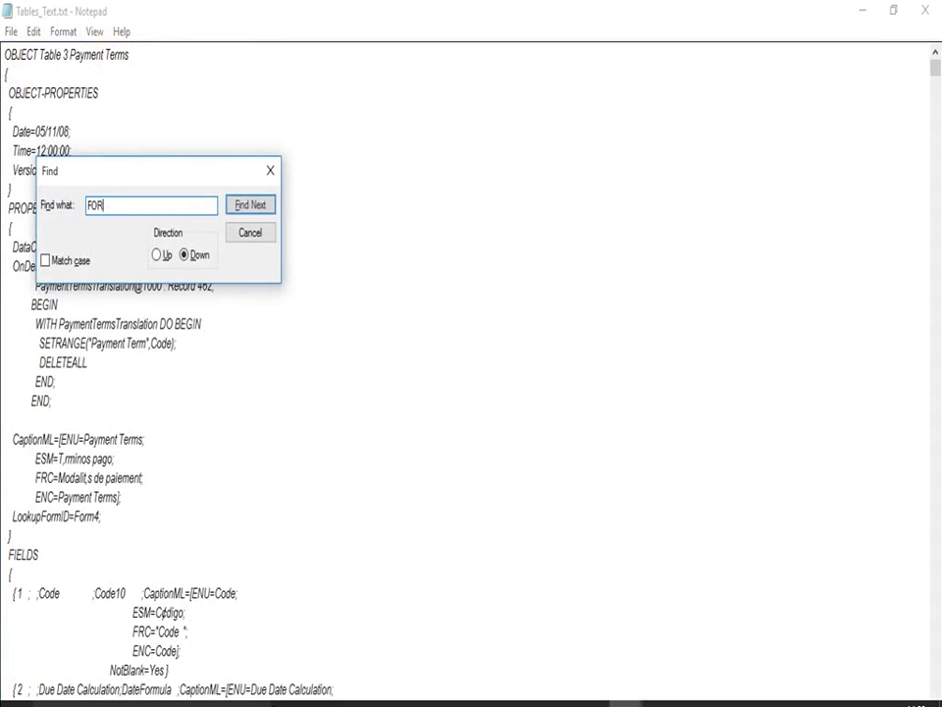
text(M.RUN)
key(Return)
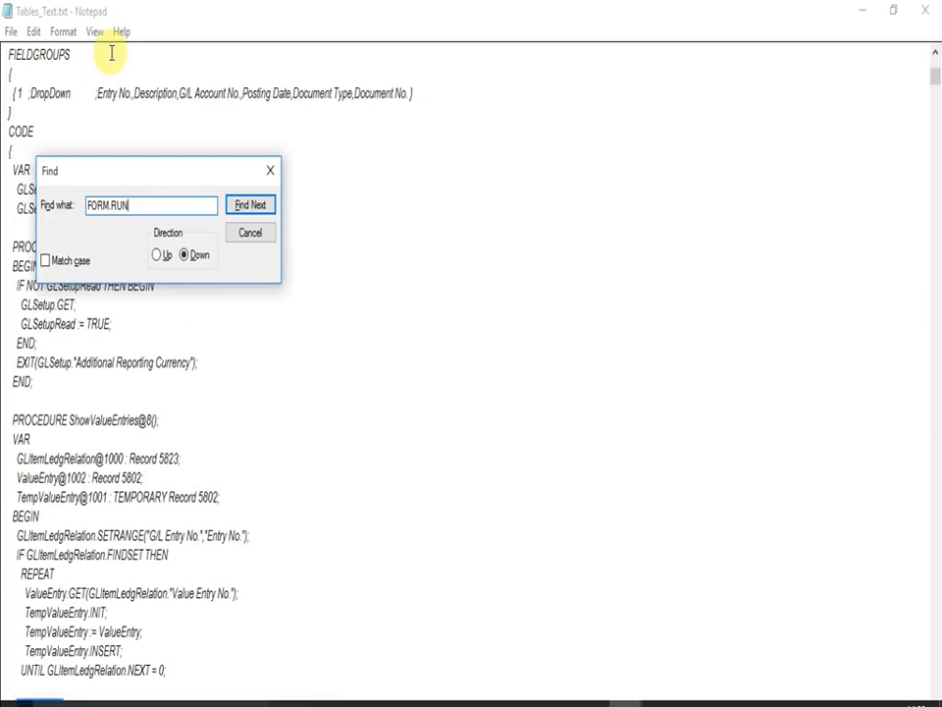
drag(140, 180, 471, 201)
click(582, 228)
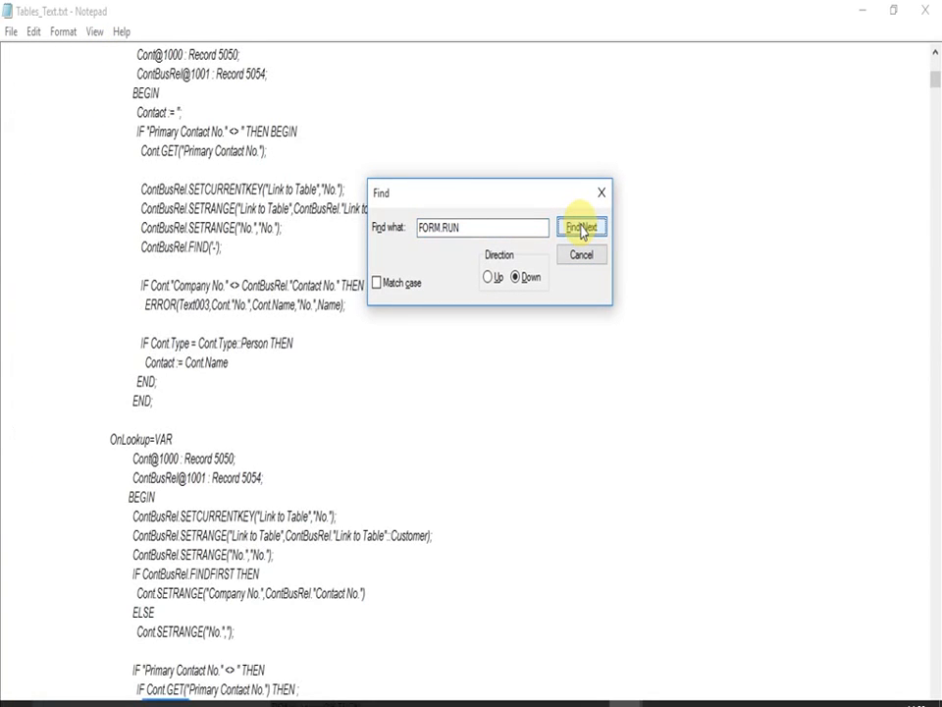
click(581, 254)
scroll(421, 391, down, 5)
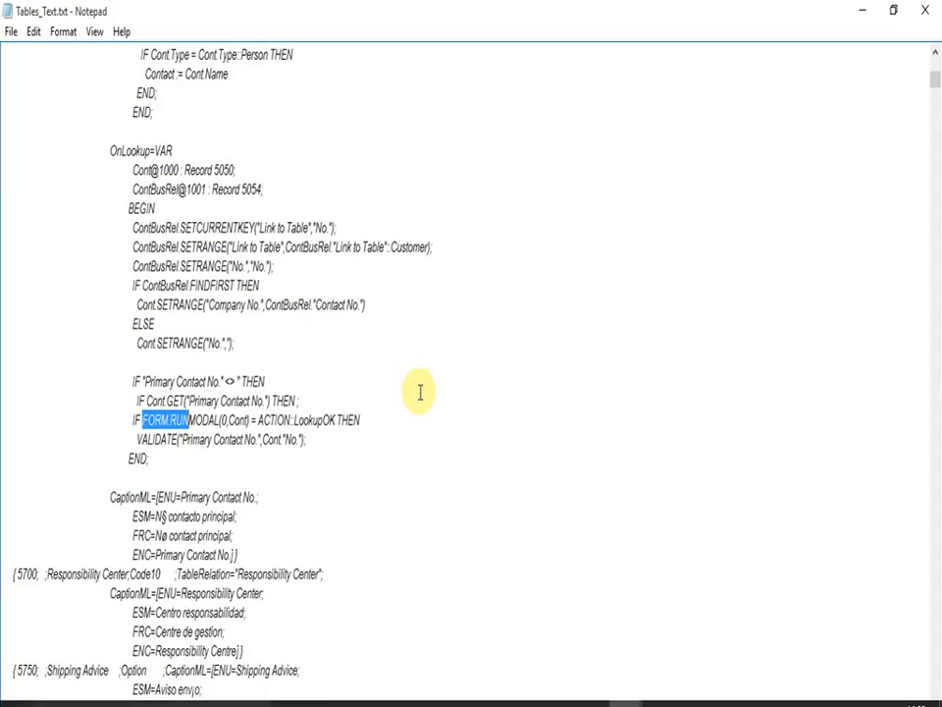
click(218, 419)
drag(218, 420, 143, 420)
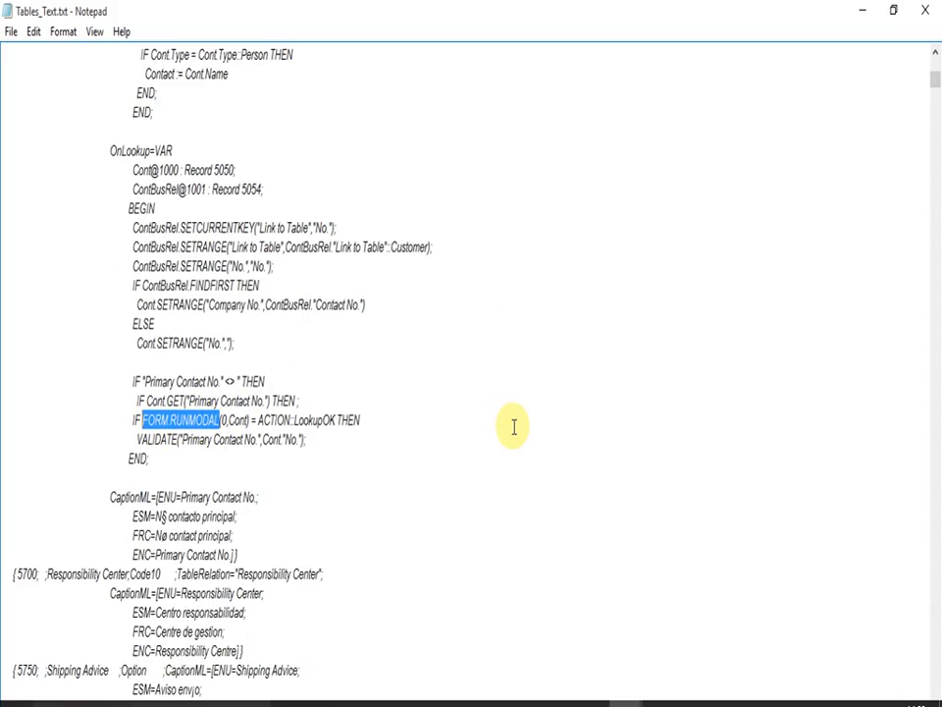
click(514, 426)
- Search from the start of the file for FORM:: and highlight the FORM.RUN and FORM:: references in the ShowContact procedure
key(ctrl+Home)
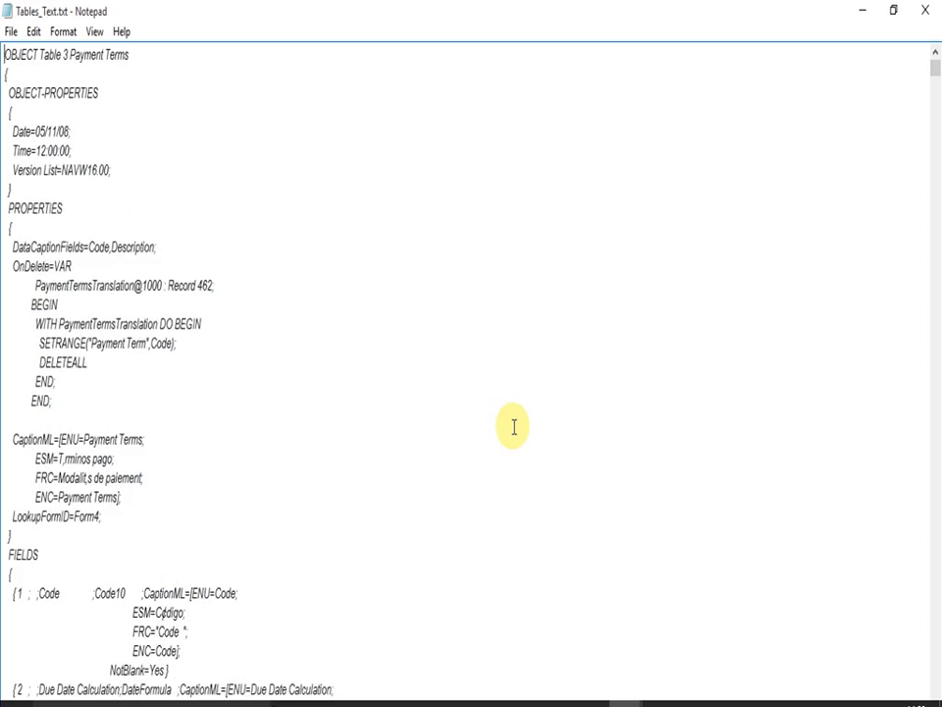
key(ctrl+f)
text(FORM::)
key(Return)
key(Escape)
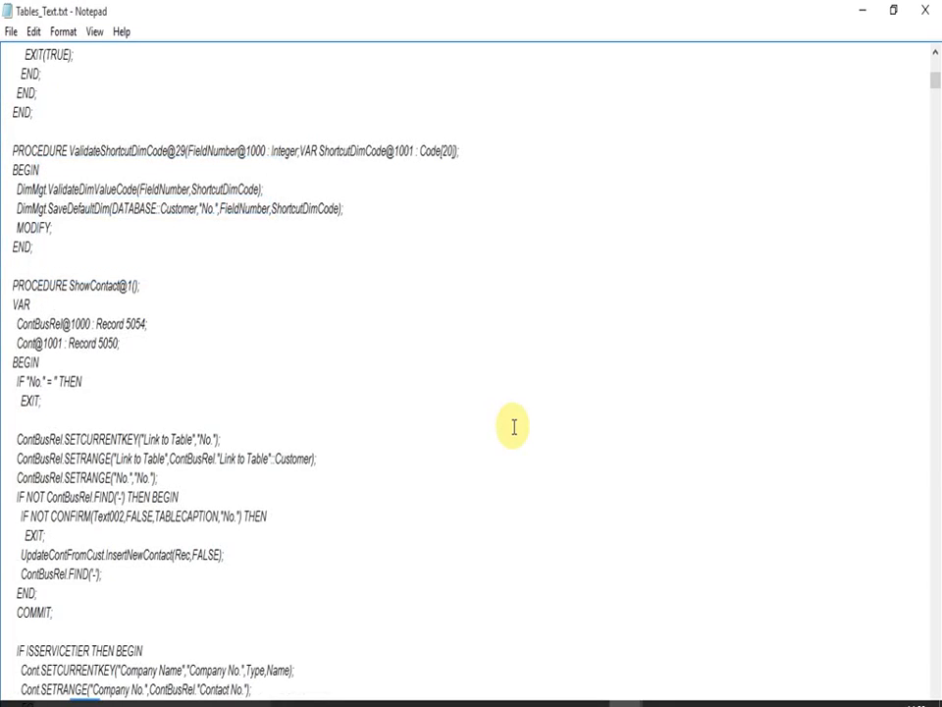
scroll(513, 426, down, 3)
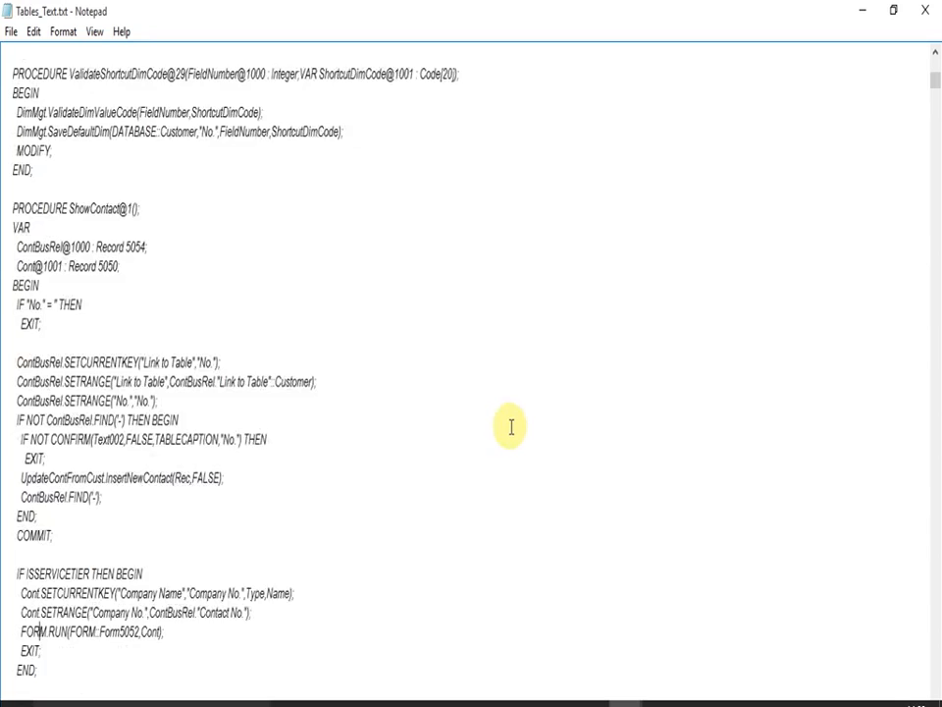
drag(68, 515, 21, 515)
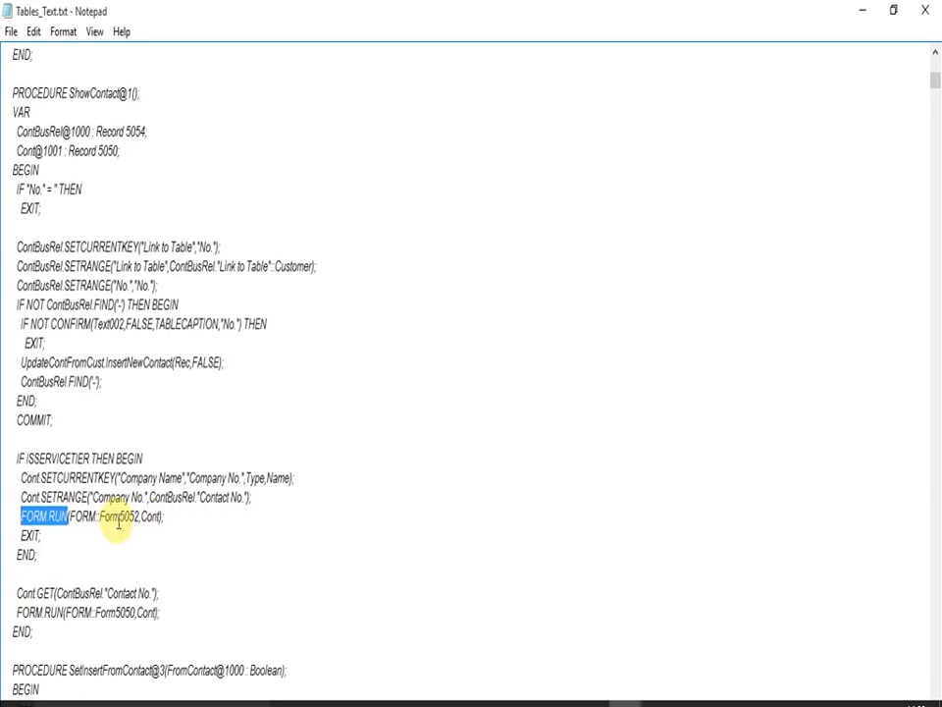
drag(138, 515, 69, 515)
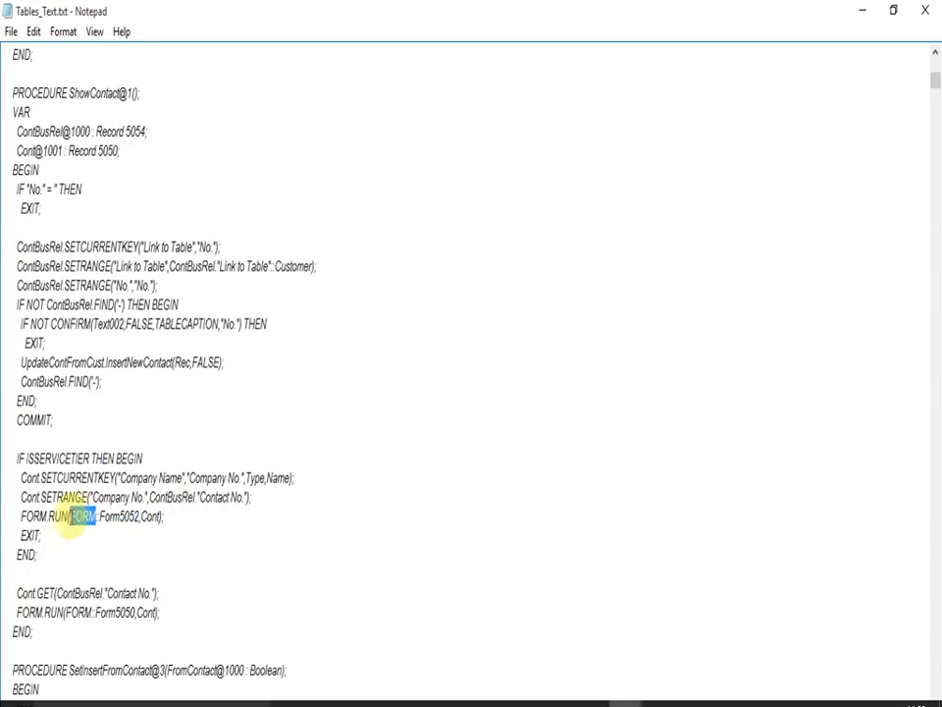
click(174, 518)
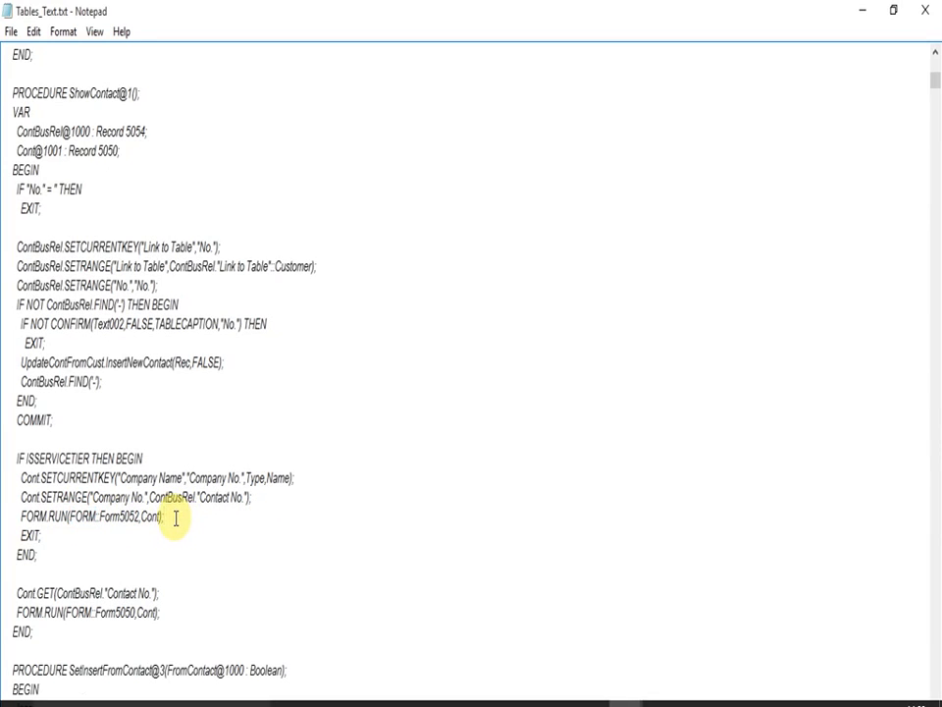
- Set up a replacement of FORM:: with PAGE:: from the start of the file
key(ctrl+Home)
key(ctrl+f)
key(Escape)
key(ctrl+h)
text(FORM::)
key(Tab)
text(P)
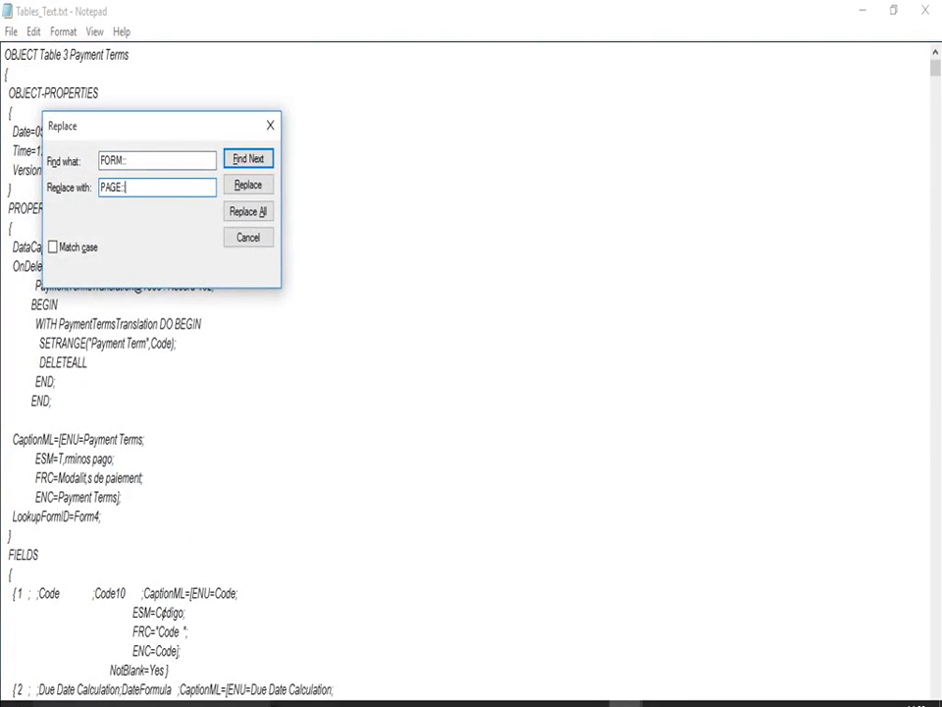
- Set up a replacement of FORM.RUN with PAGE.RUN and close the dialog without replacing anything
key(shift+Tab)
text(FORM)
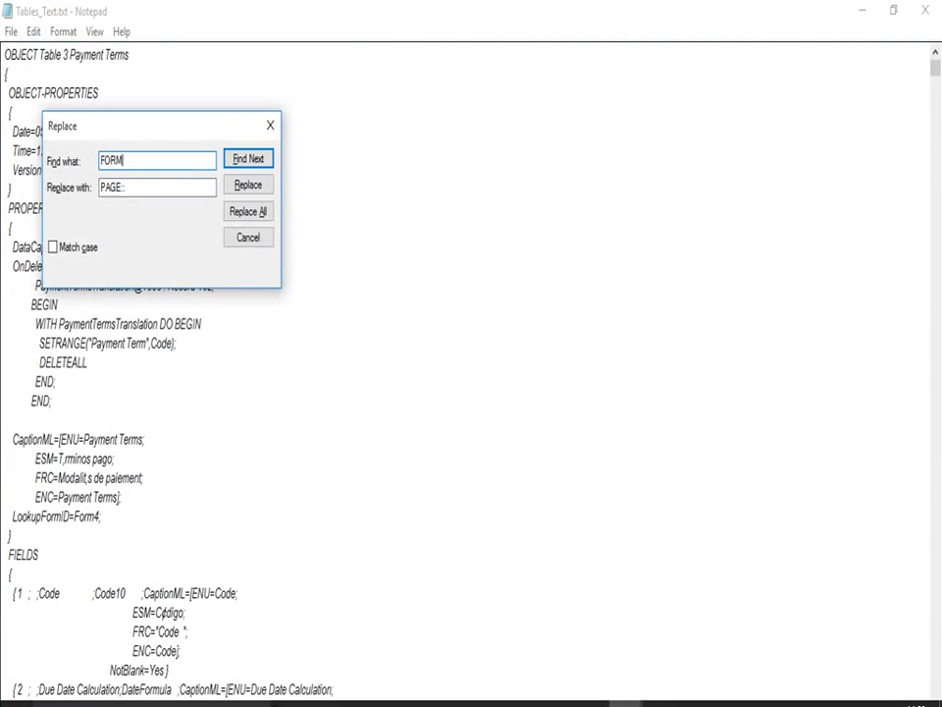
key(Tab)
text(P)
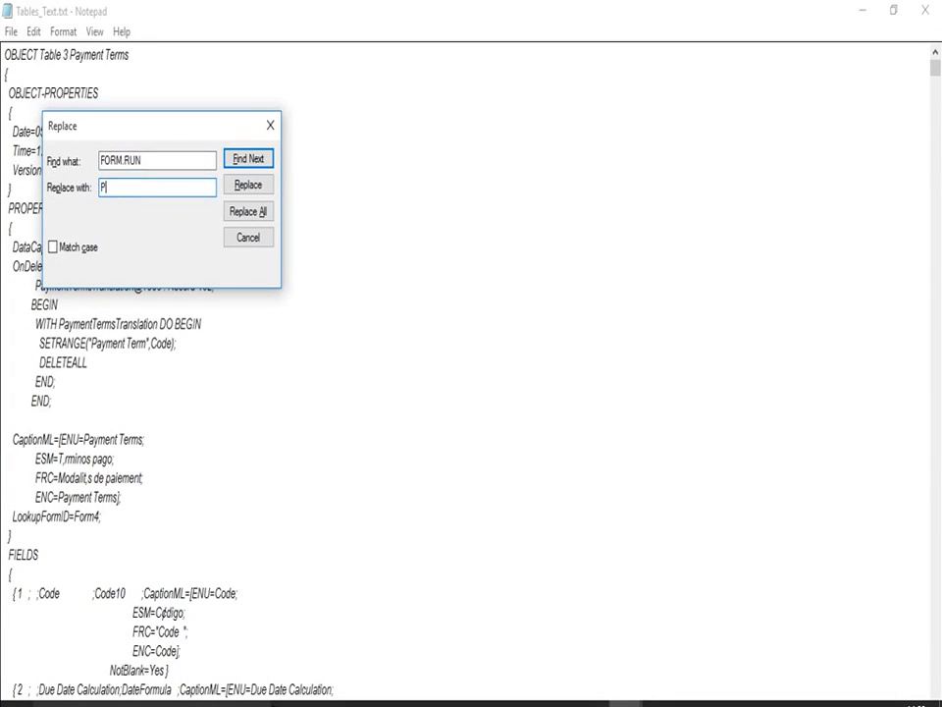
text(AGE.RUN)
key(Tab)
key(Tab)
key(Tab)
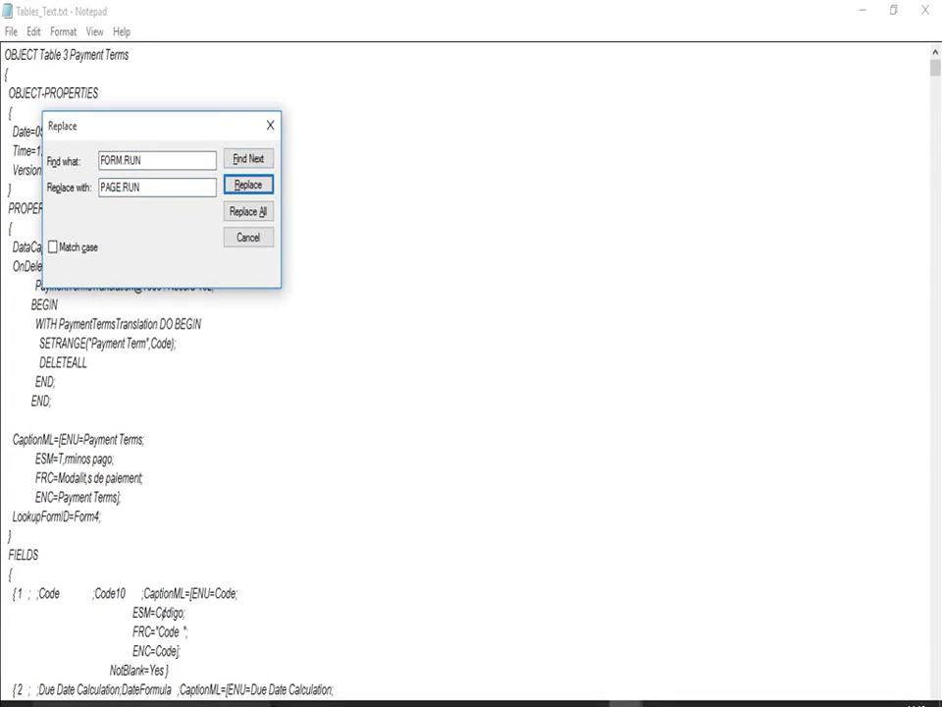
key(shift+Tab)
key(shift+Tab)
key(shift+Tab)
key(shift+Tab)
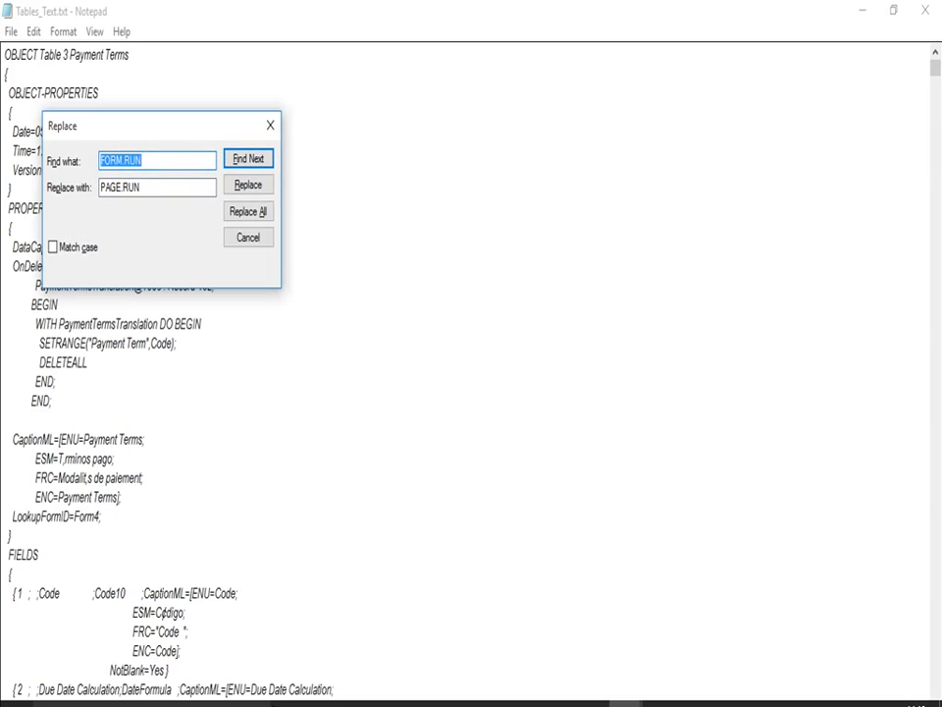
key(Escape)
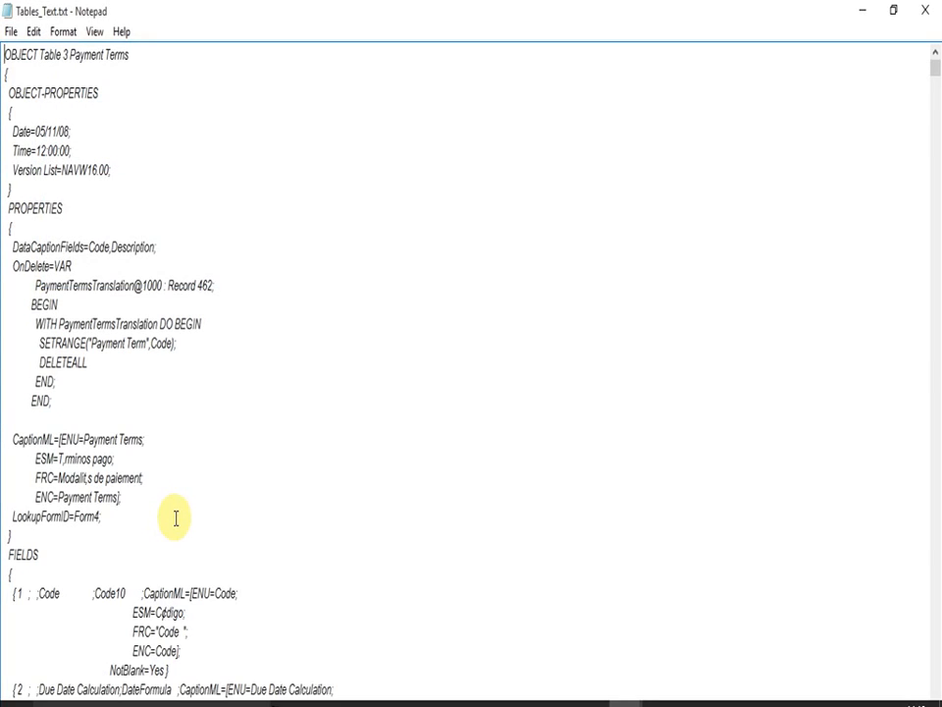
- Close Tables_Text.txt and switch to the Object Designer in Microsoft Dynamics NAV Classic
drag(47, 169, 168, 663)
click(344, 221)
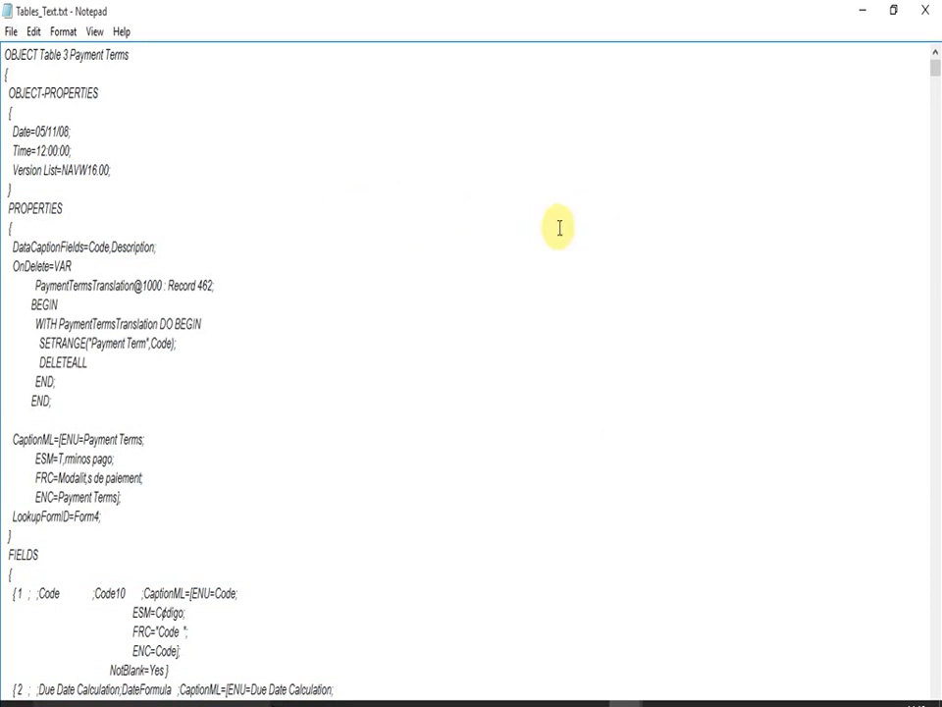
click(920, 14)
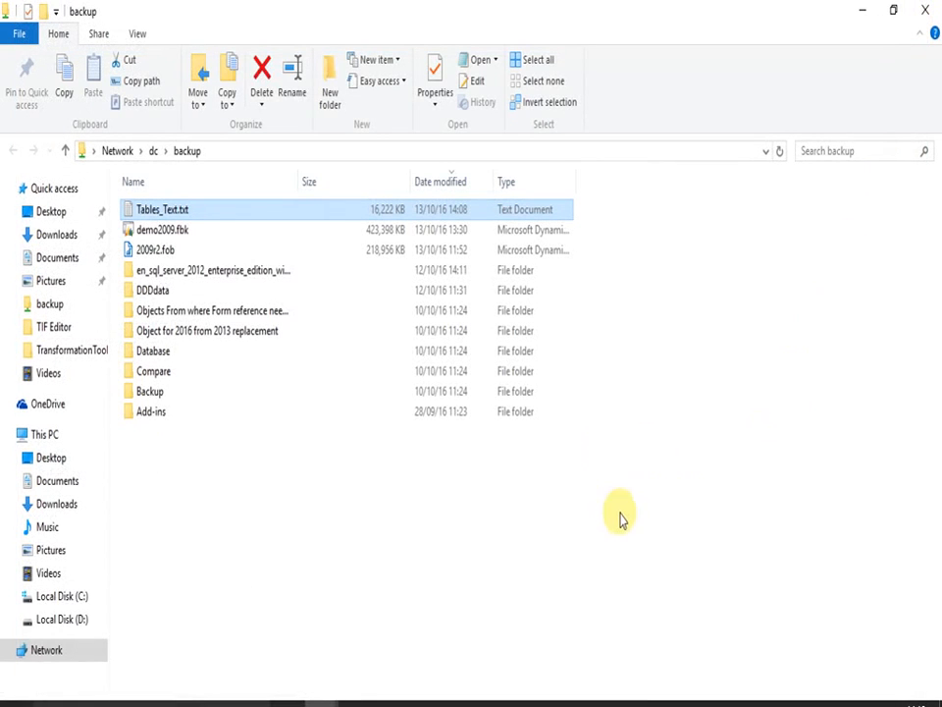
click(722, 698)
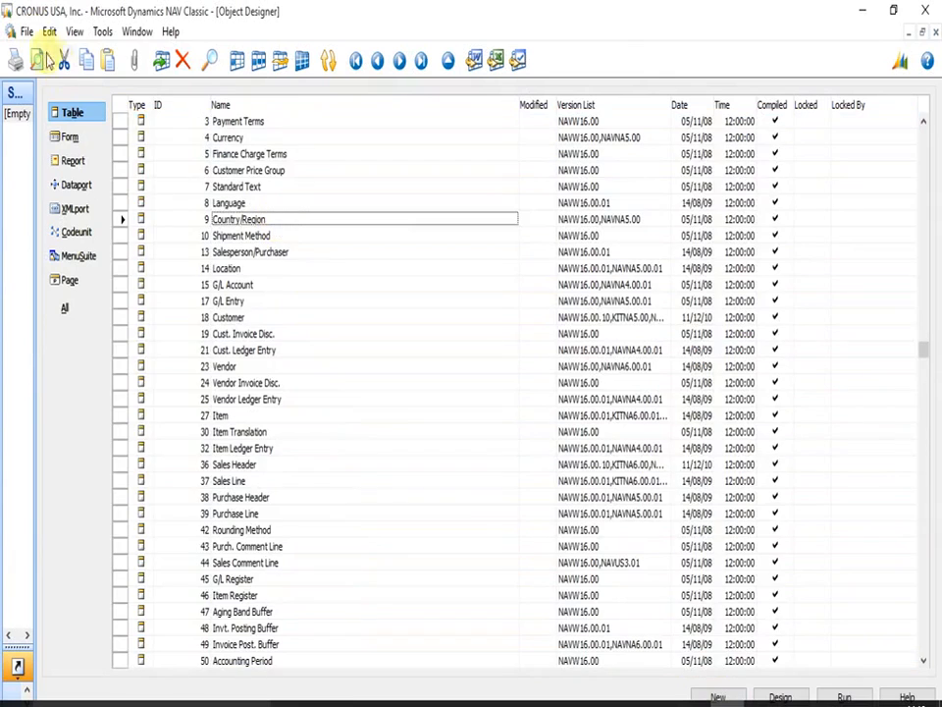
- Import the text-format object file Tables_Text.txt from the \\dc\backup share
click(26, 31)
click(30, 245)
text(\\dc\backup)
key(Return)
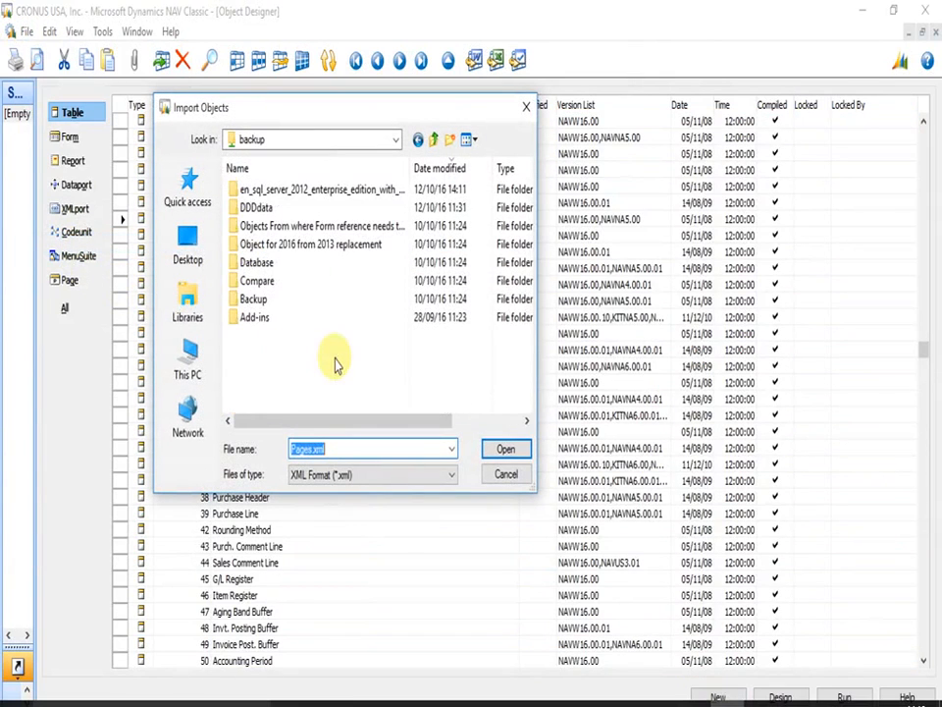
click(377, 474)
click(362, 498)
click(301, 190)
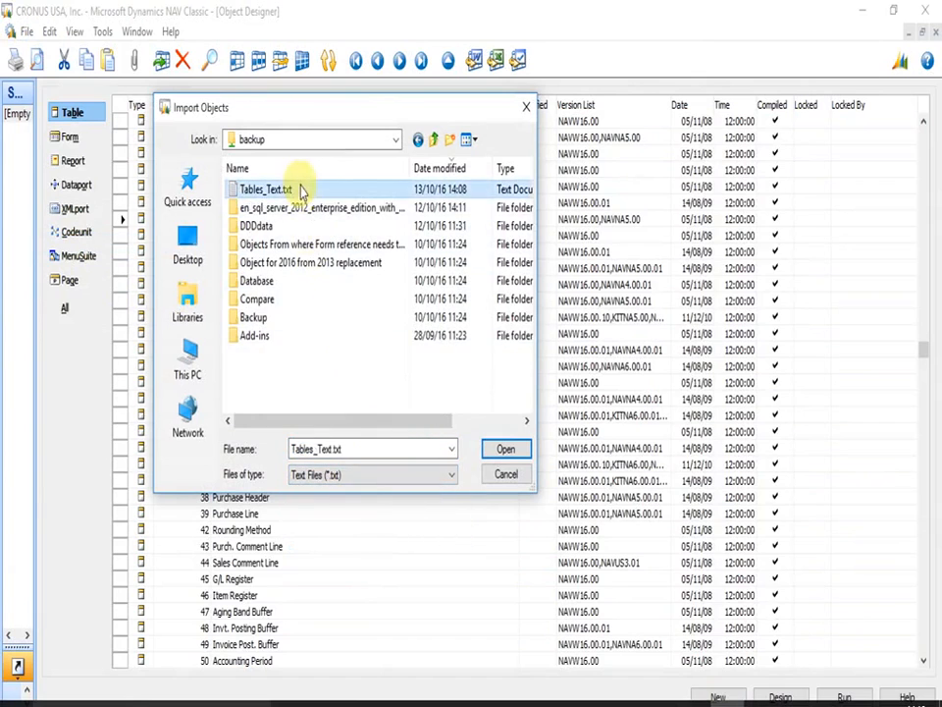
click(506, 448)
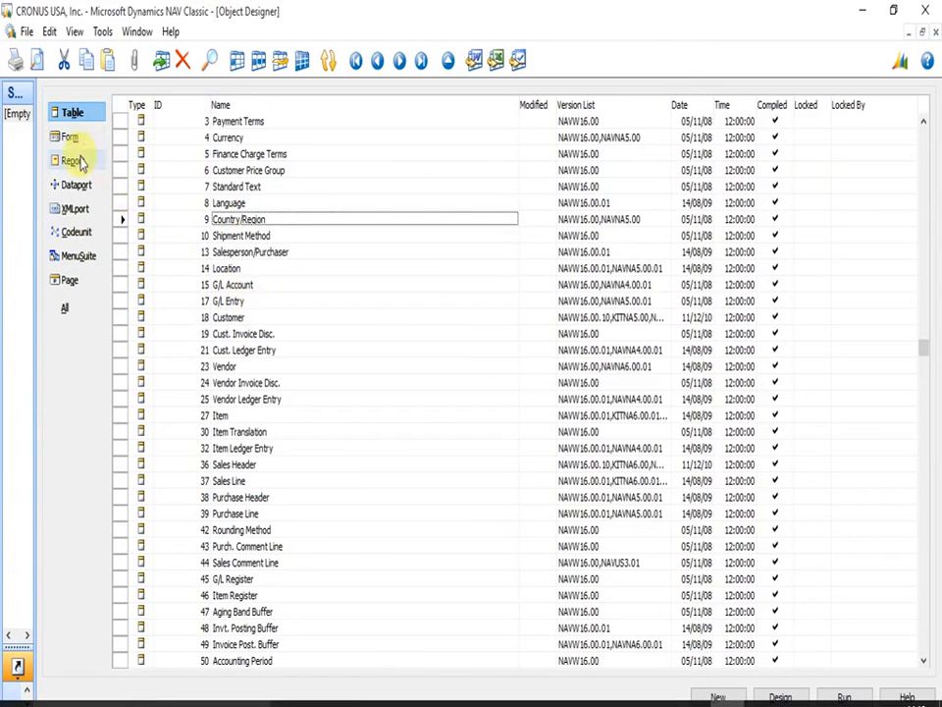
- Look through the report, dataport, XMLport, codeunit, MenuSuite and page object lists and return to the table list
click(78, 160)
click(84, 187)
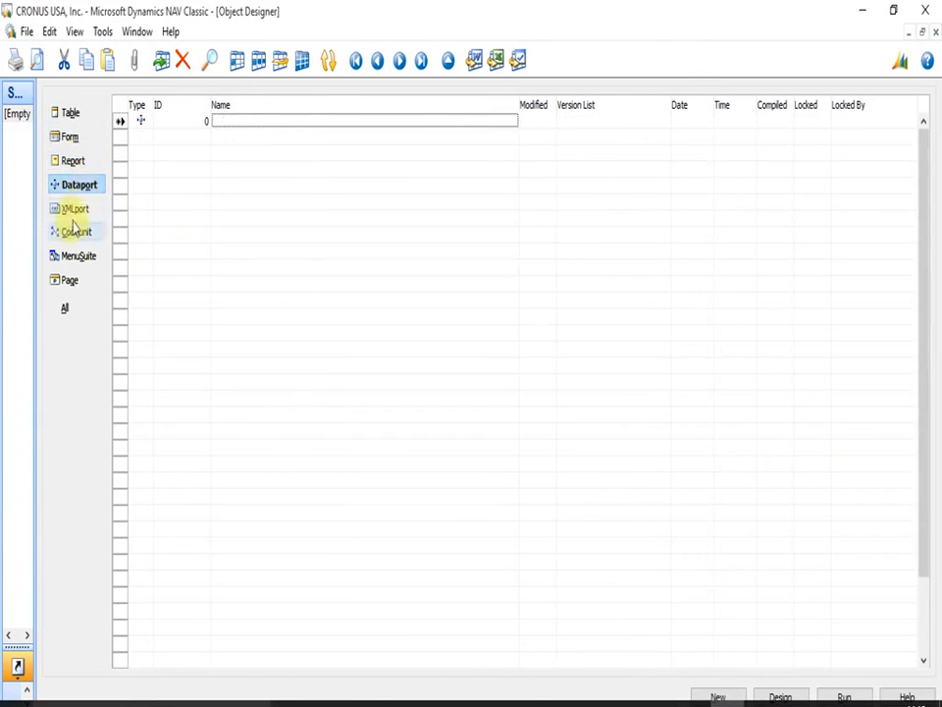
click(77, 210)
click(76, 230)
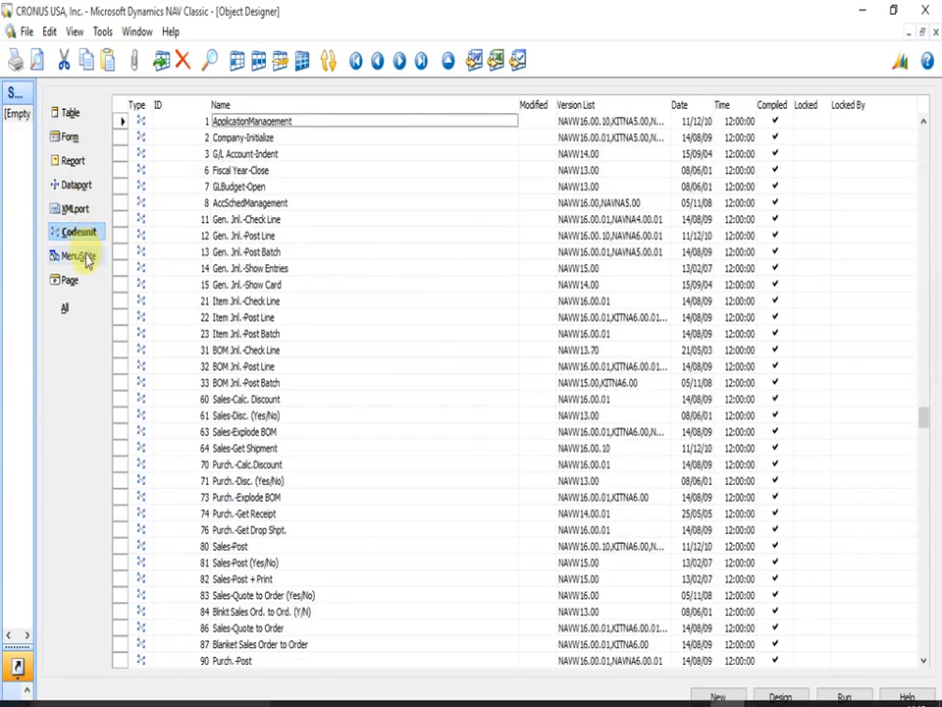
click(85, 256)
click(73, 281)
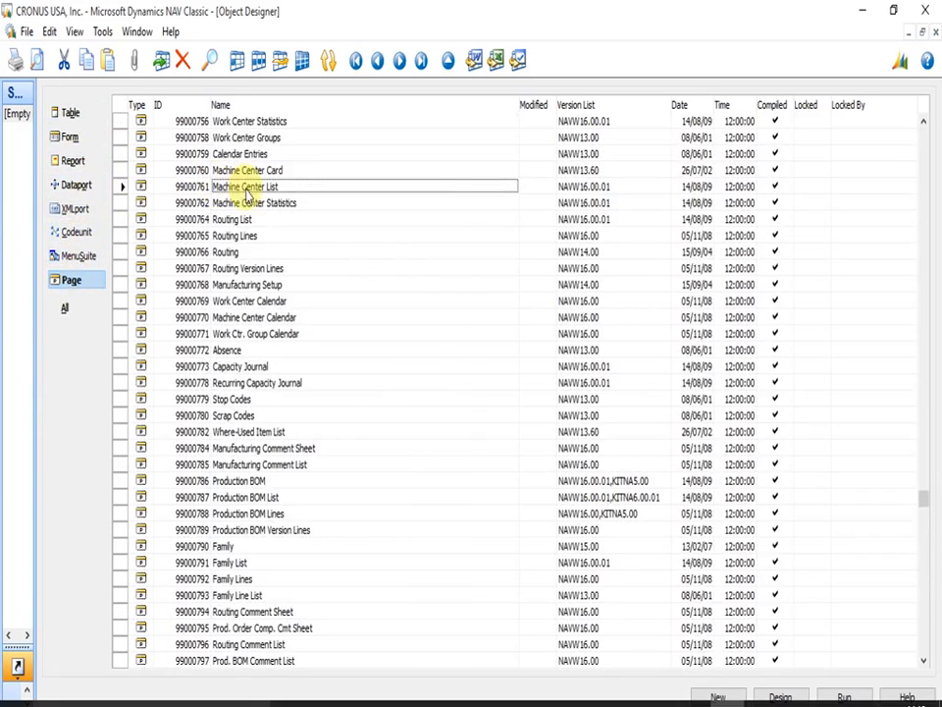
click(87, 116)
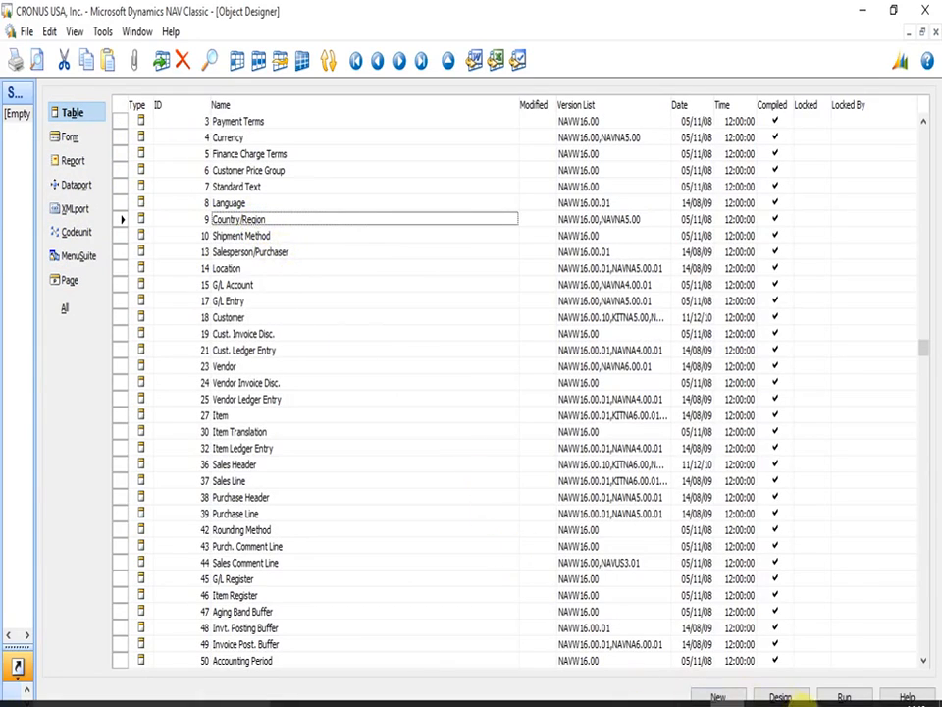
- Switch to the Microsoft Dynamics NAV Development Environment and check its product version in the About information
click(817, 701)
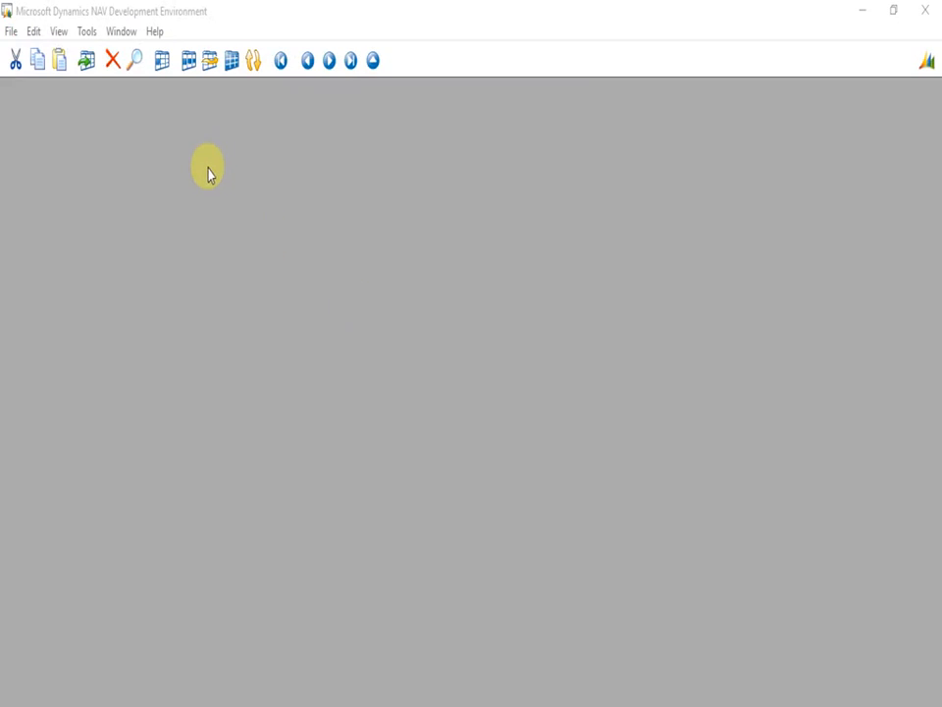
click(154, 31)
click(181, 80)
drag(453, 164, 450, 140)
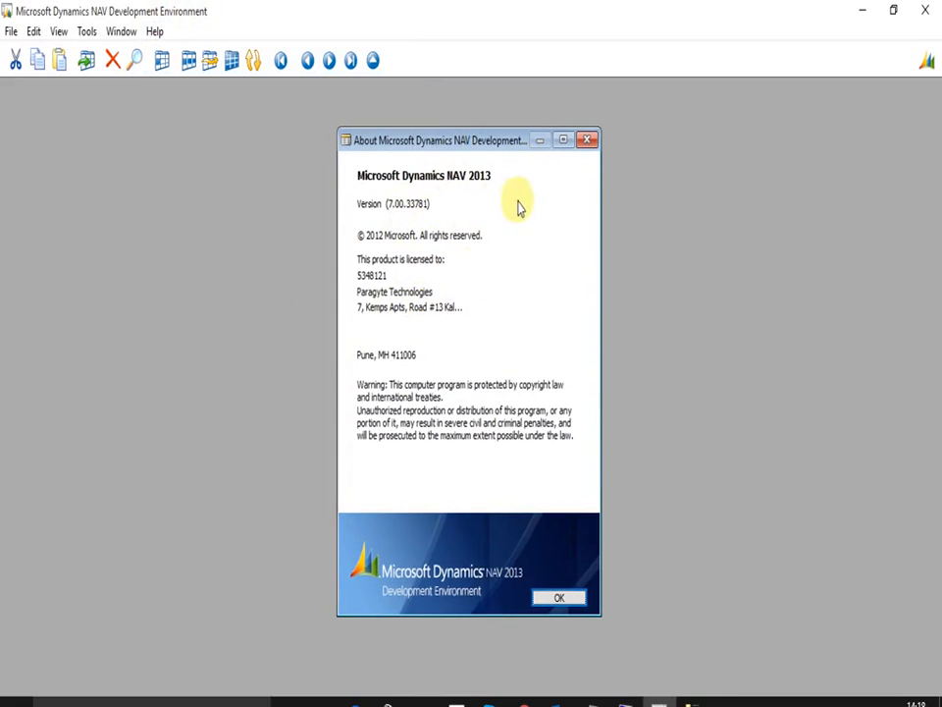
click(586, 140)
- Change the development environment's license to the preselected license file and close the License Information window
click(87, 31)
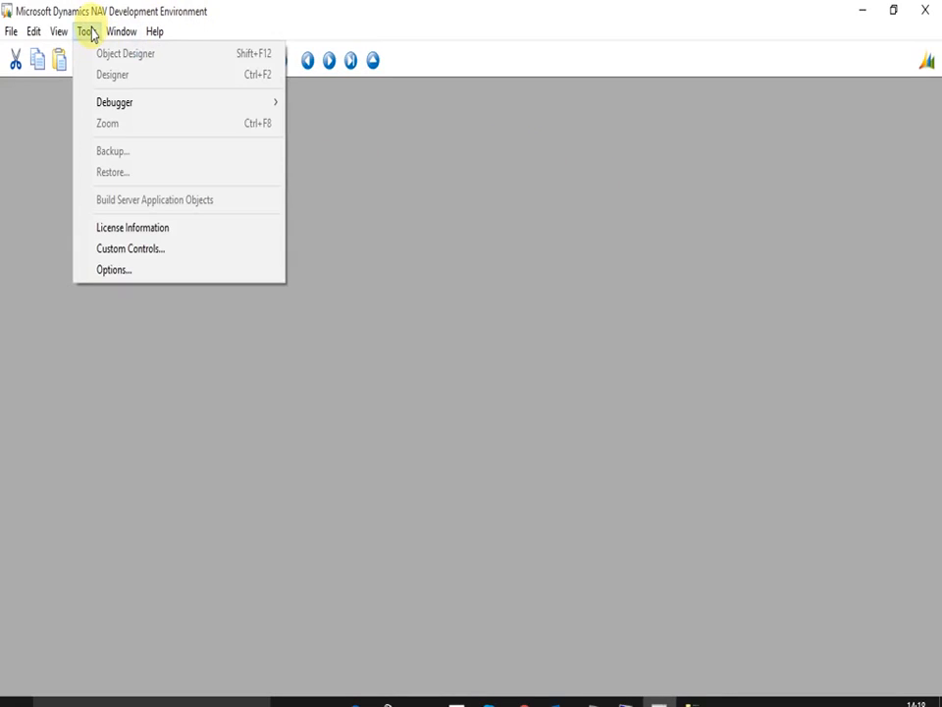
click(126, 228)
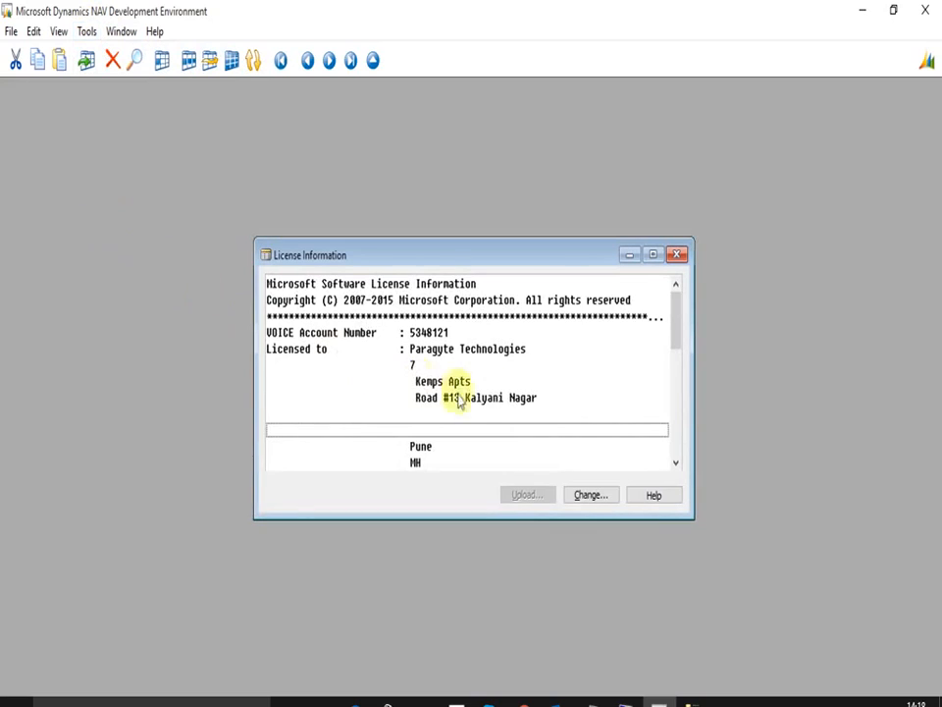
click(591, 496)
click(502, 448)
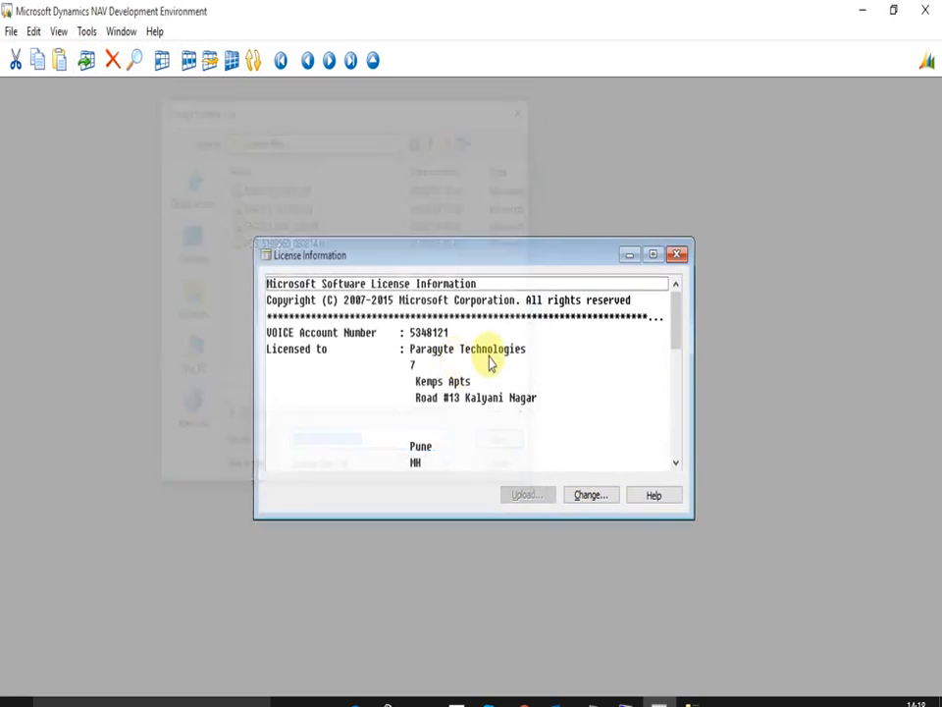
key(Escape)
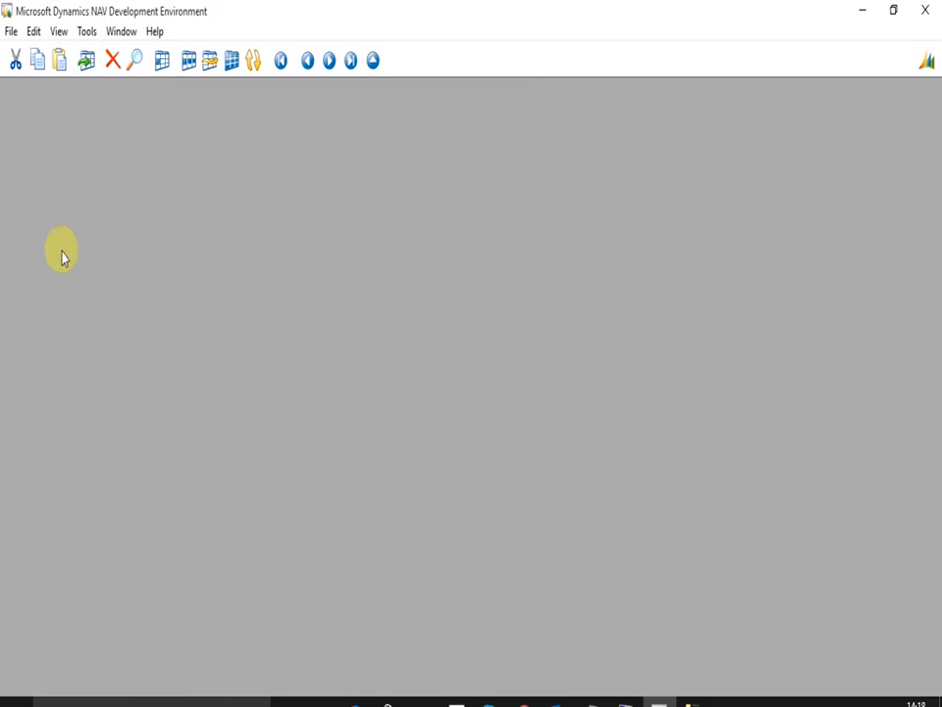
- Open the Demo2009 database on server dc with Windows Authentication
click(8, 34)
mouse_move(25, 84)
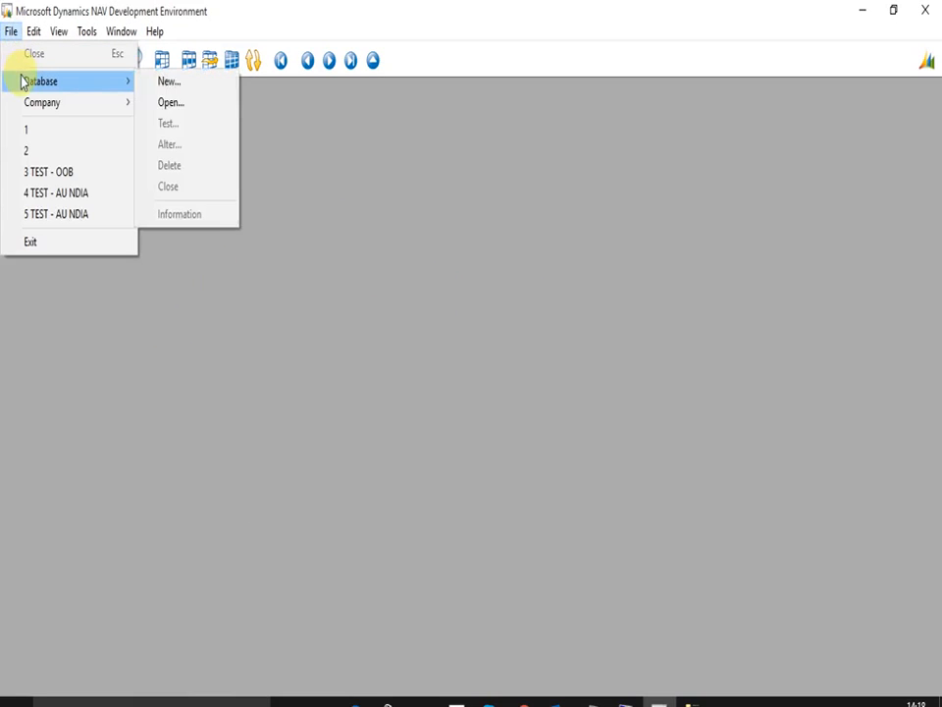
click(166, 103)
click(359, 218)
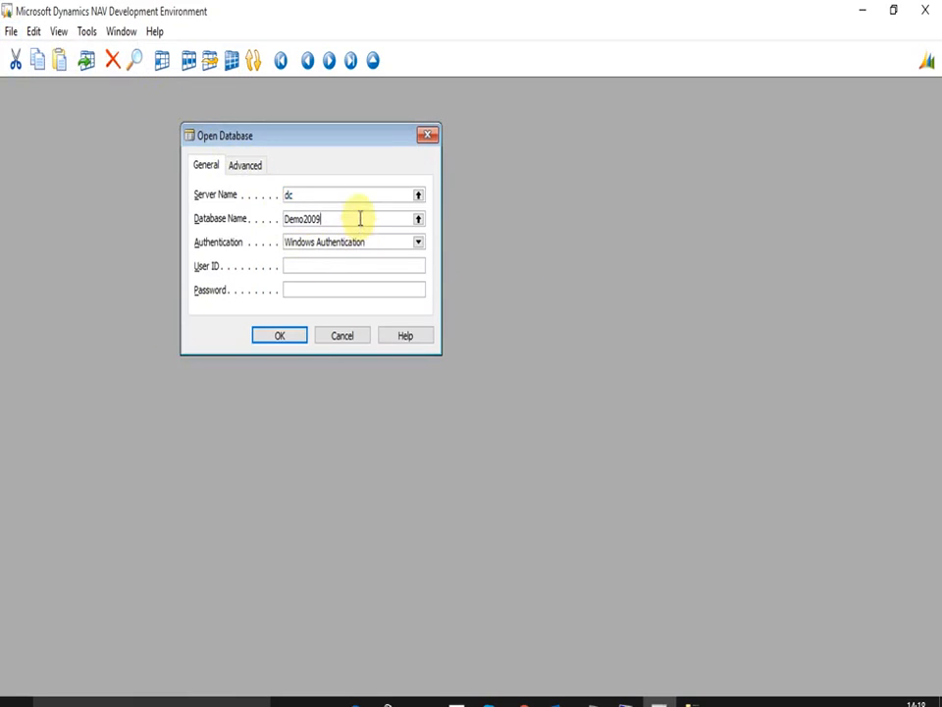
click(297, 344)
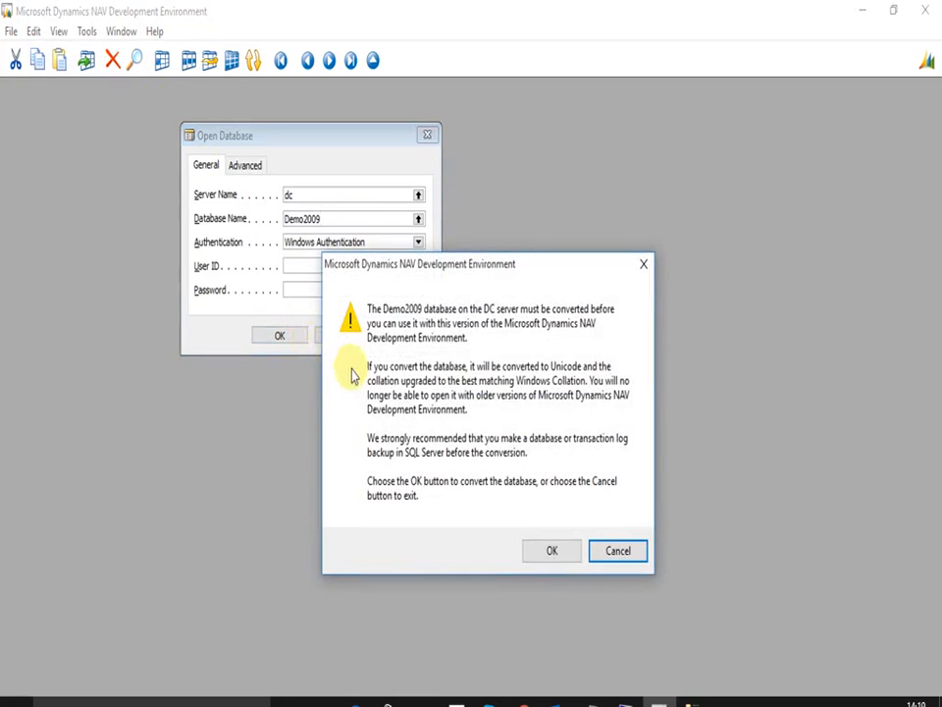
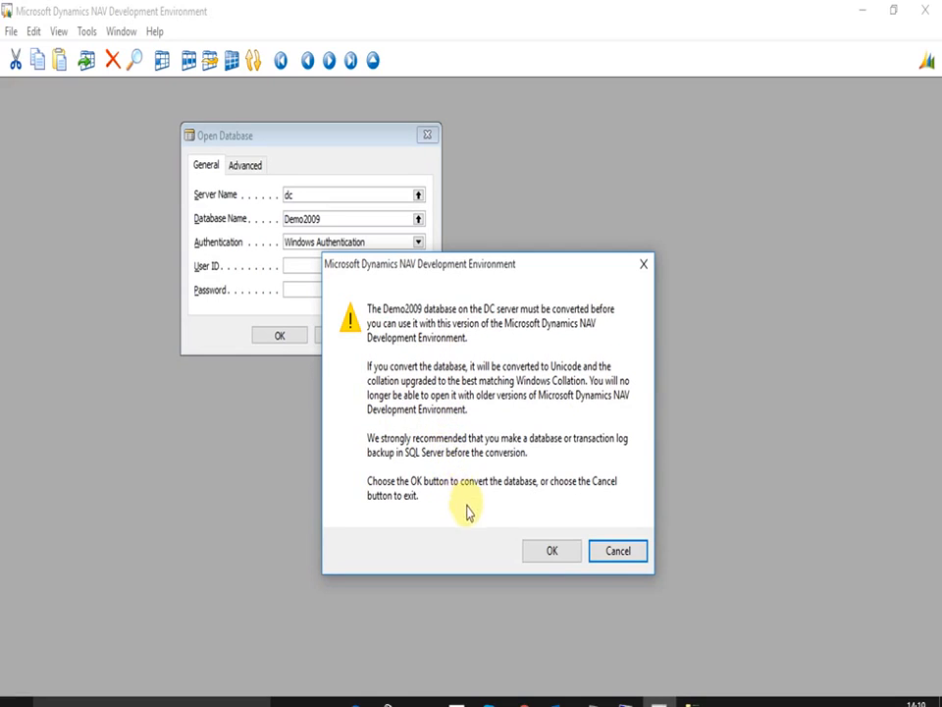
- Accept and confirm the conversion of the Demo2009 database to the newer version
click(552, 557)
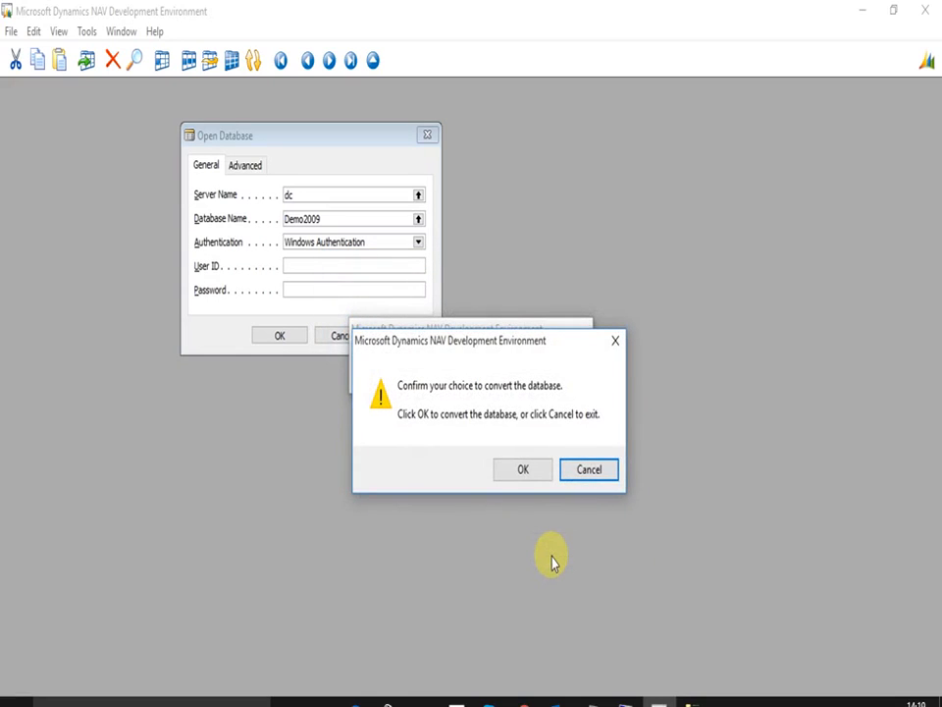
click(522, 469)
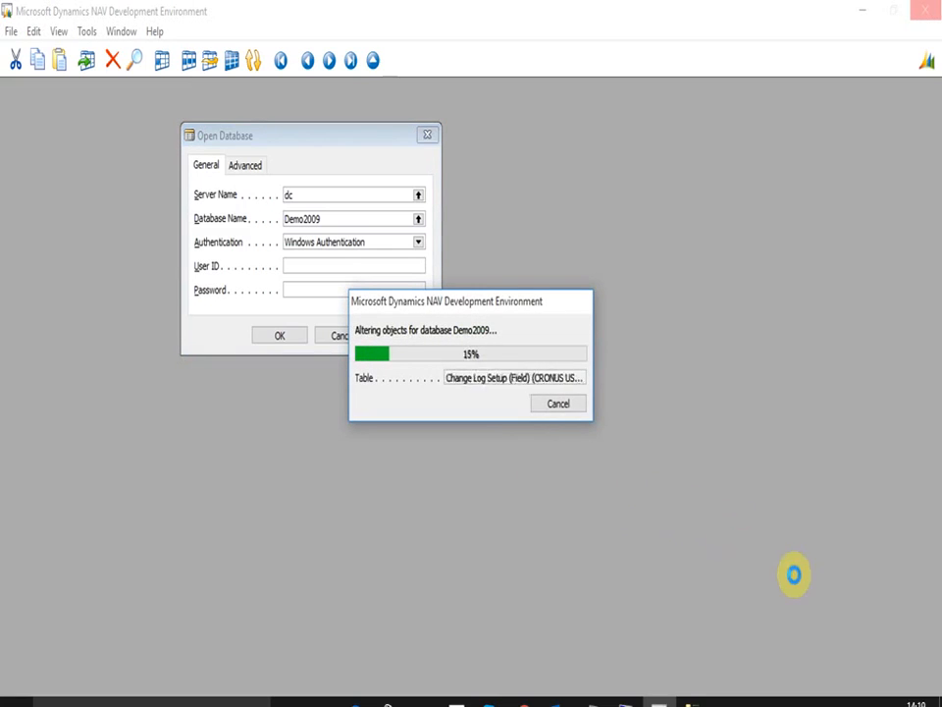
click(807, 700)
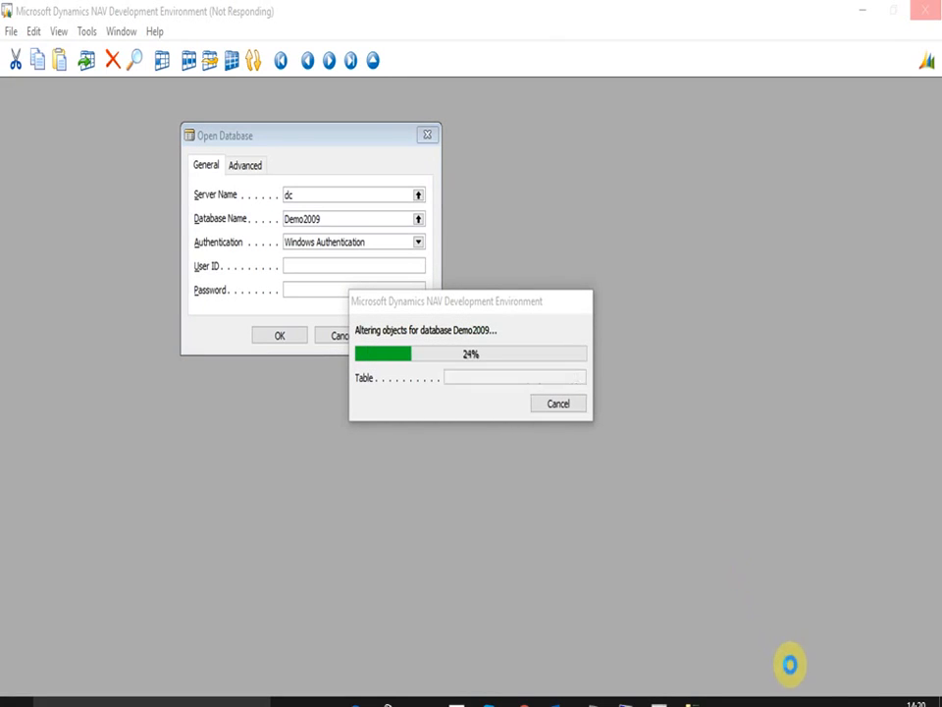
click(821, 701)
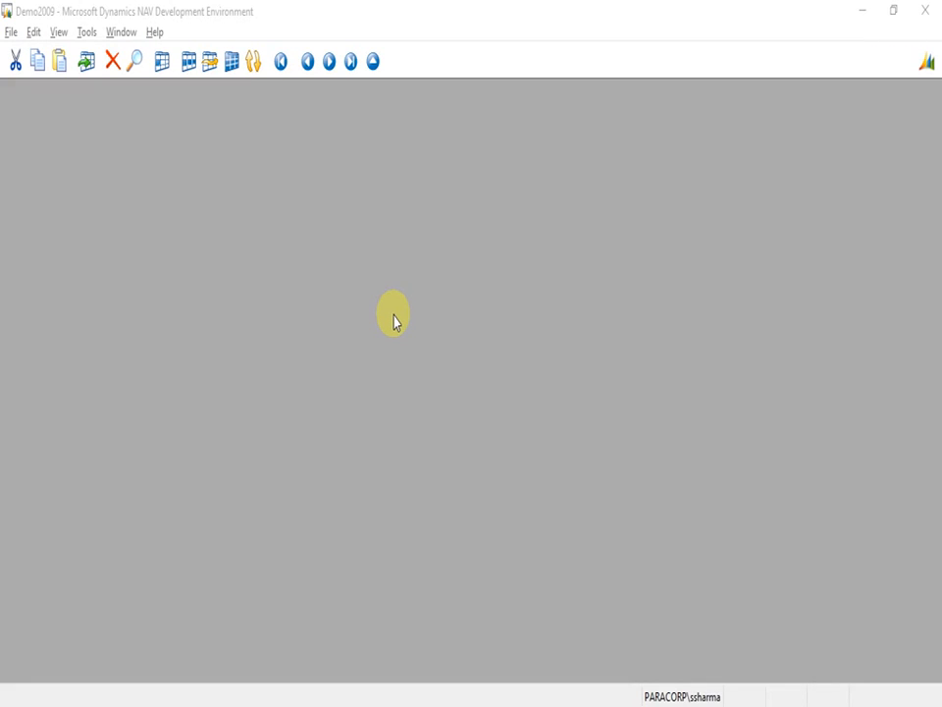
- Open the Demo2009 database on server PG164\NAVDEMO with Windows Authentication and display its page objects in the Object Designer
key(alt+f)
key(d)
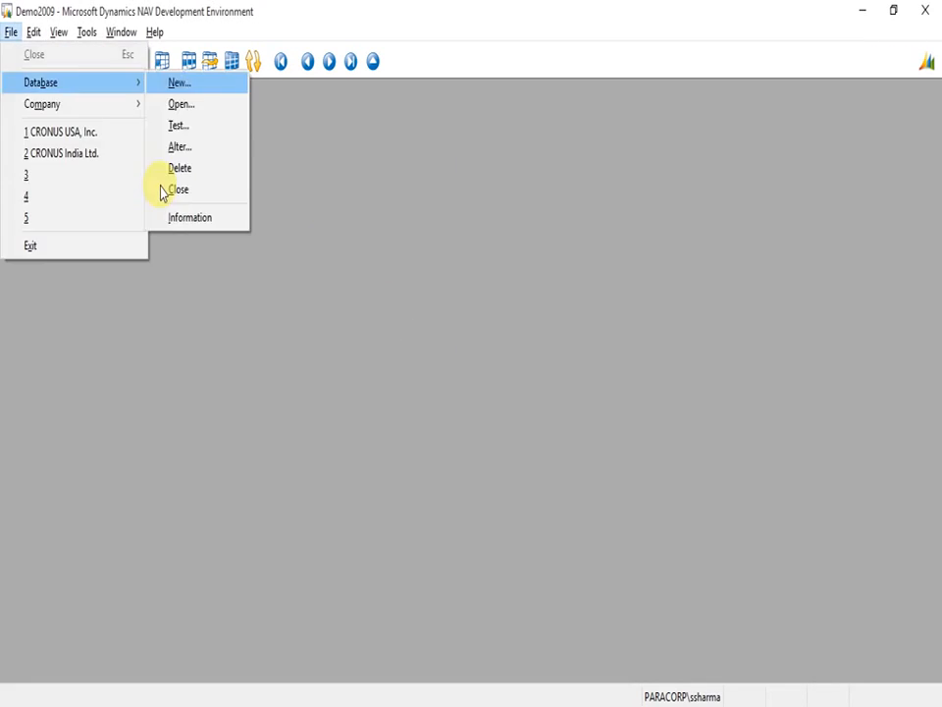
key(o)
key(Tab)
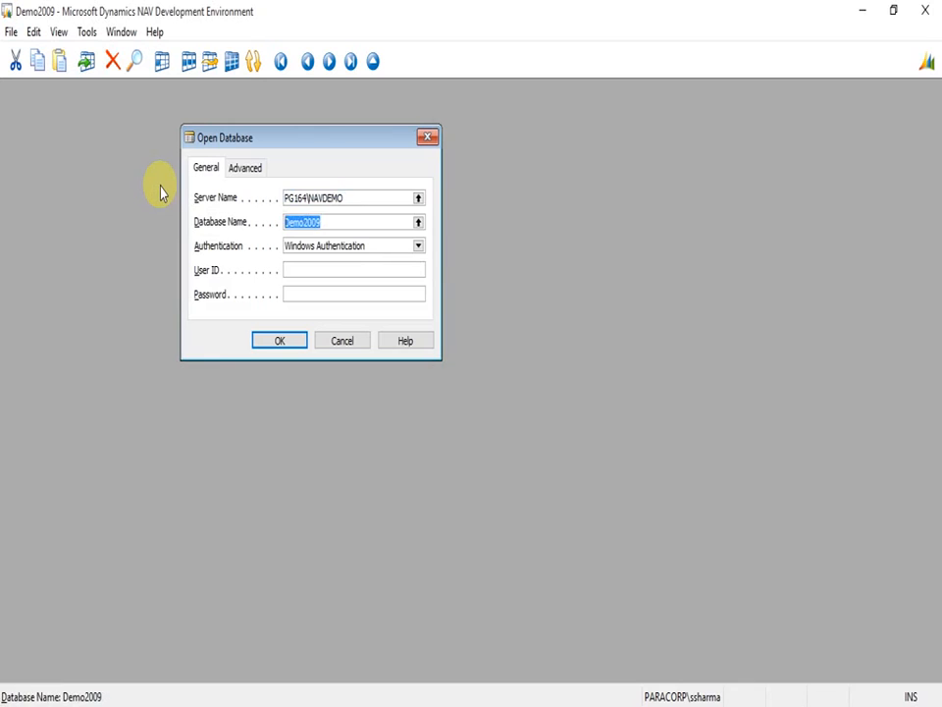
key(Return)
click(488, 134)
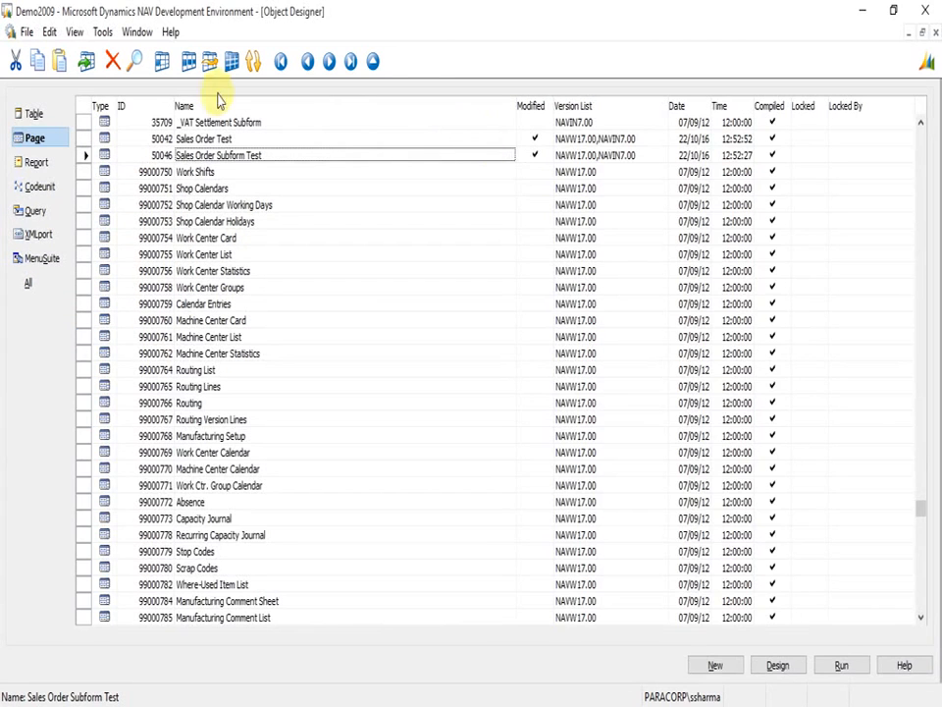
- View the development environment's About information with the Demo2009 database open and close it
click(171, 31)
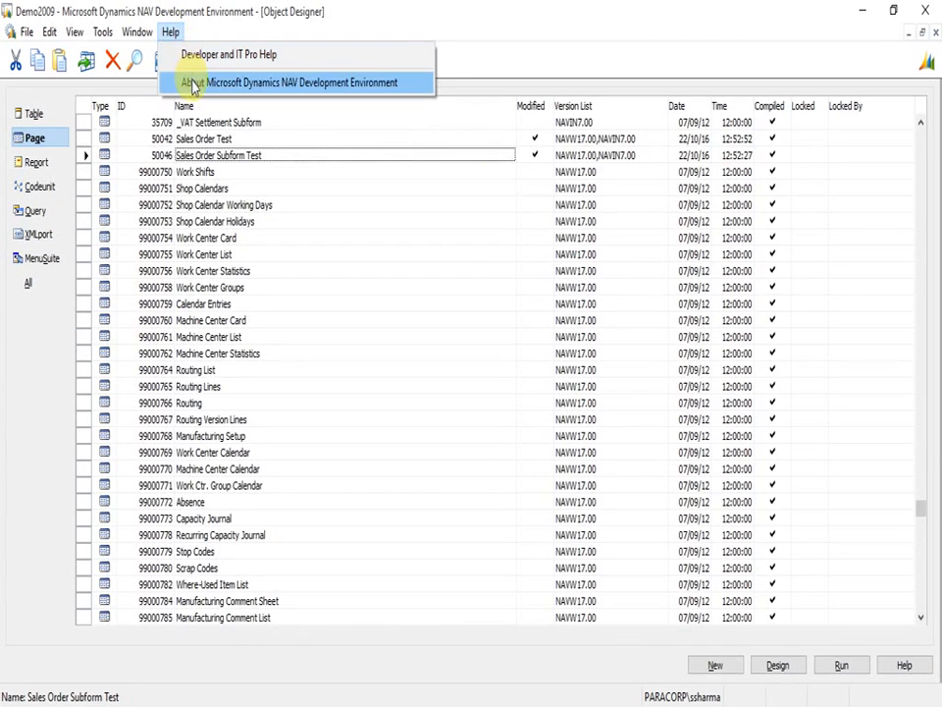
click(192, 83)
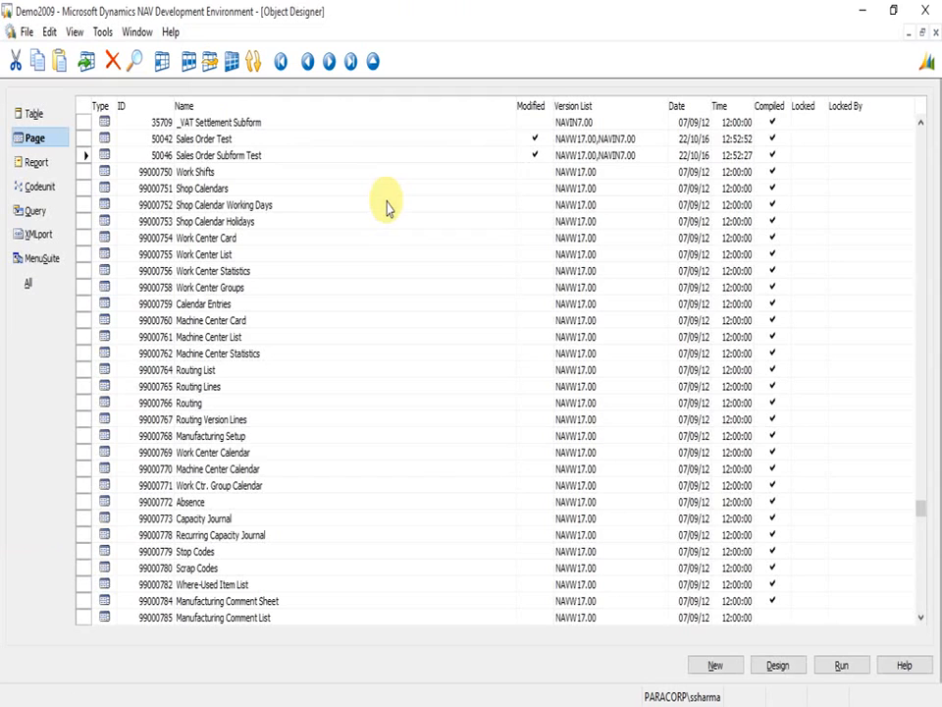
key(Escape)
click(273, 204)
key(Up)
key(Up)
key(Up)
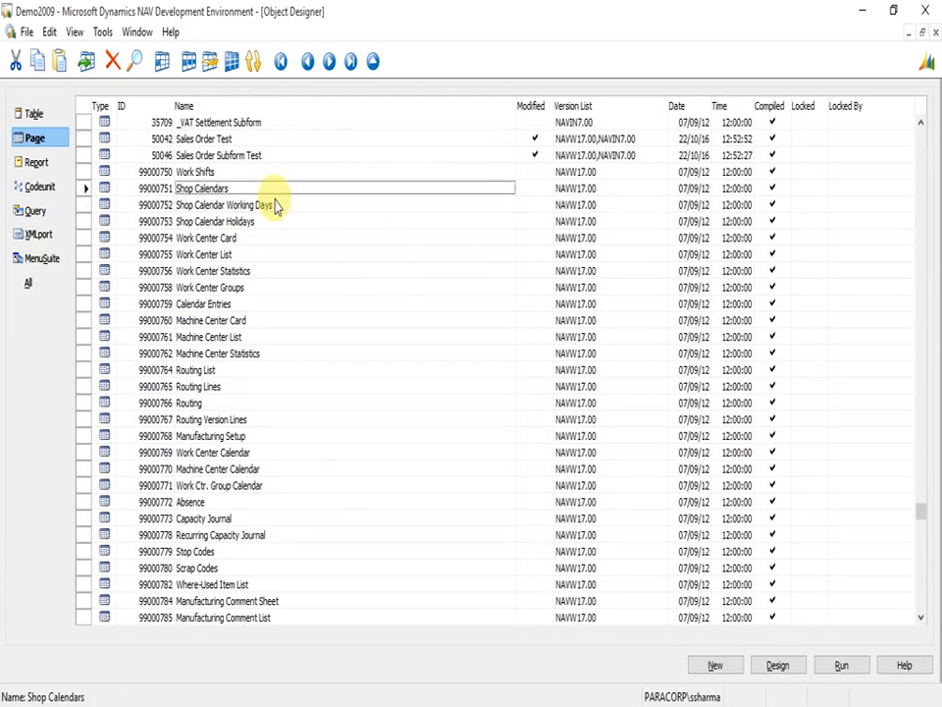
- Review the table objects of the Demo2009 database in the Object Designer, checking their version list and compiled status
key(alt+b)
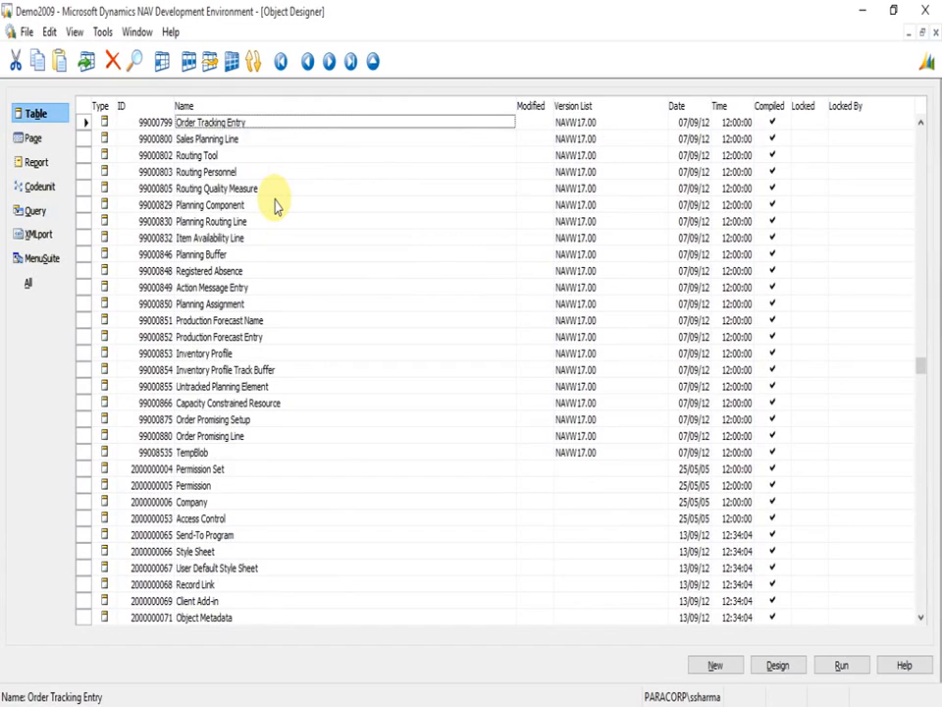
key(Page_Up)
key(Page_Up)
key(Page_Up)
key(Page_Up)
key(Page_Up)
key(Page_Up)
key(Page_Up)
key(Page_Up)
key(Page_Up)
key(Page_Up)
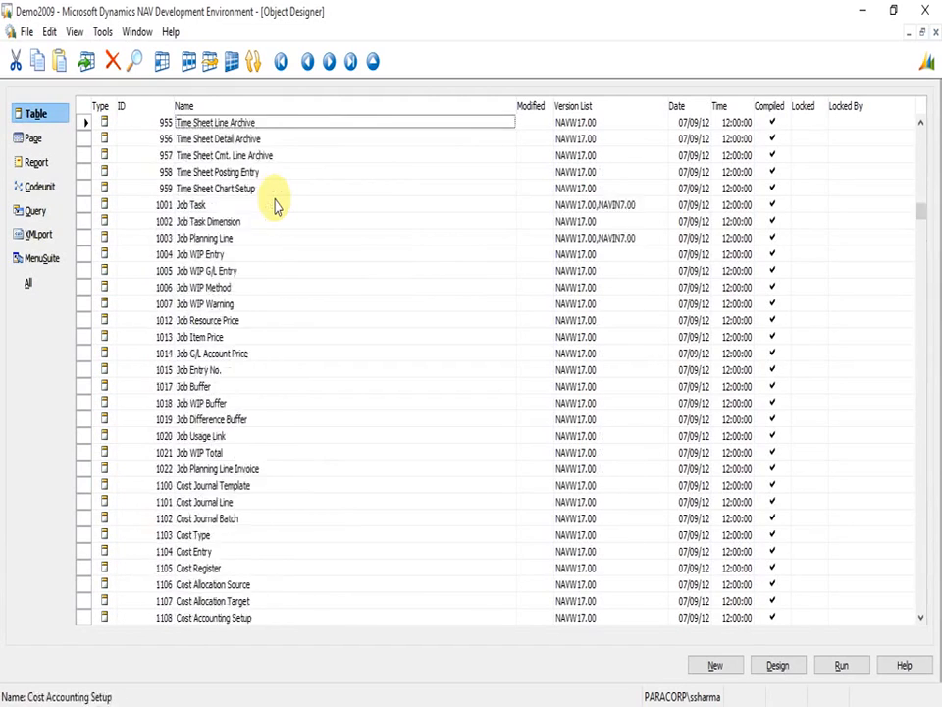
click(782, 190)
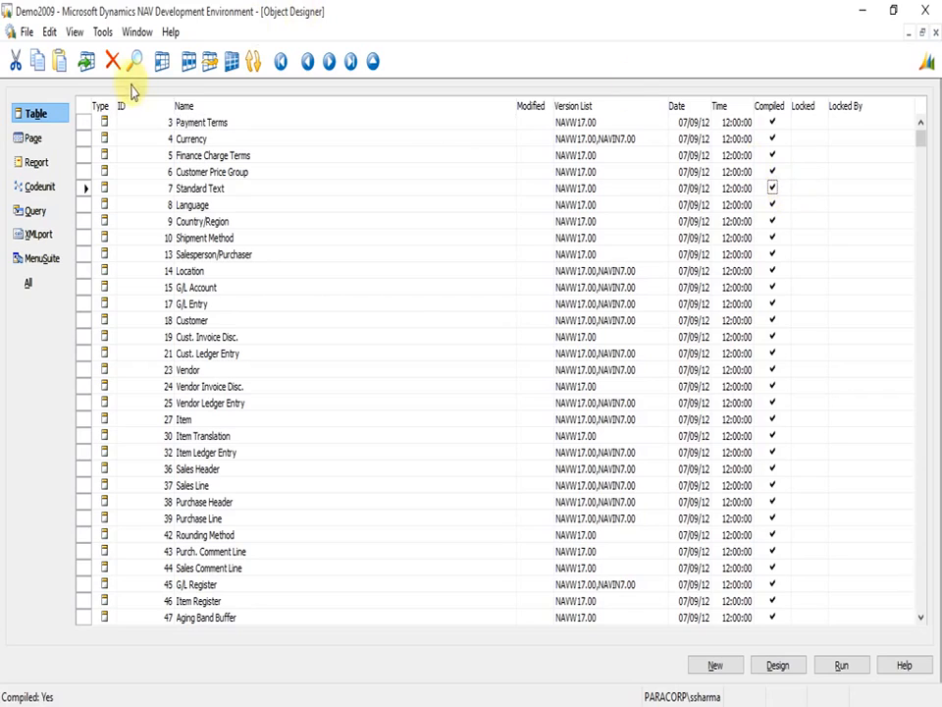
- Build the server application objects for the Demo2009 database
click(103, 32)
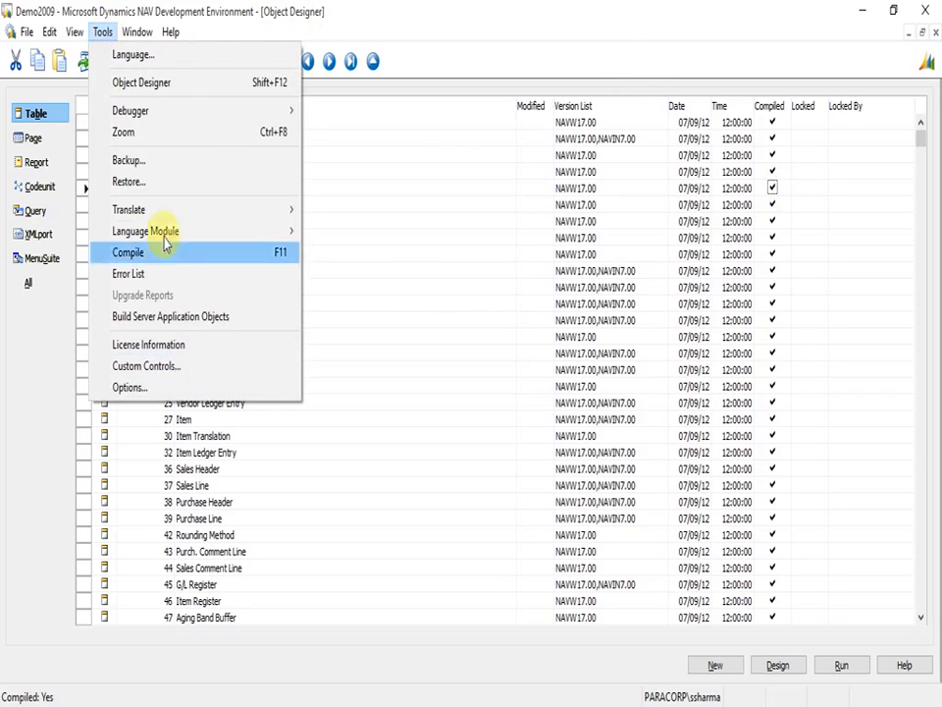
click(167, 317)
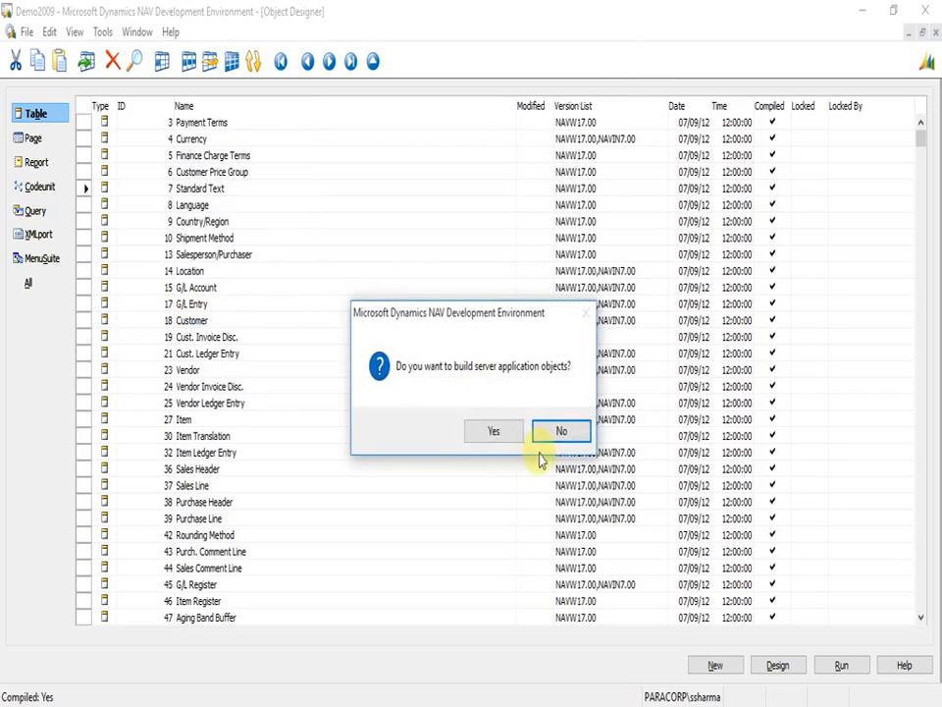
click(497, 433)
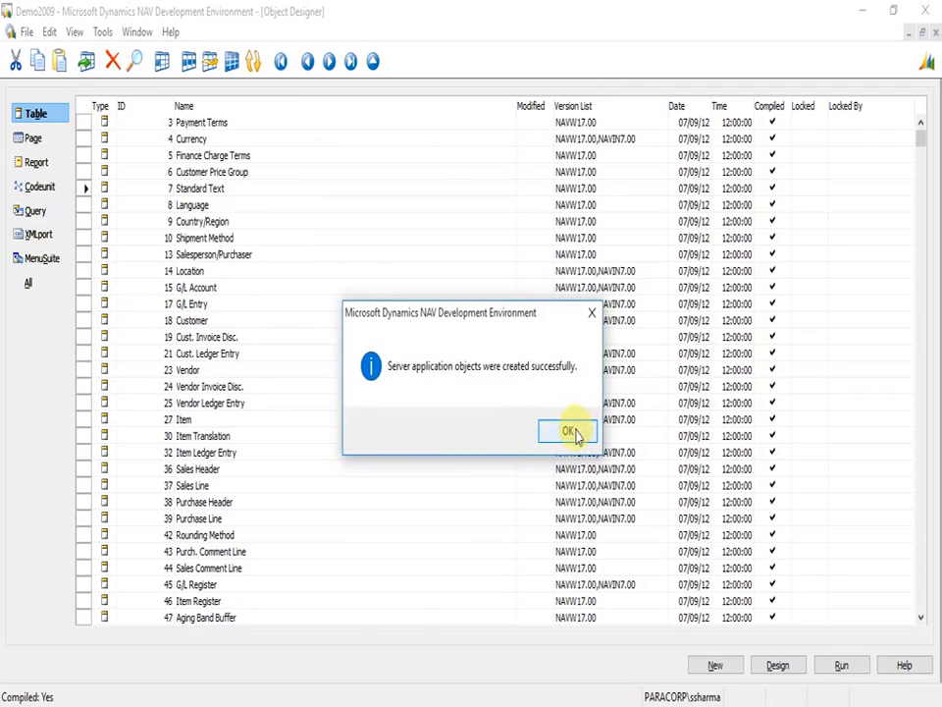
click(564, 431)
click(333, 157)
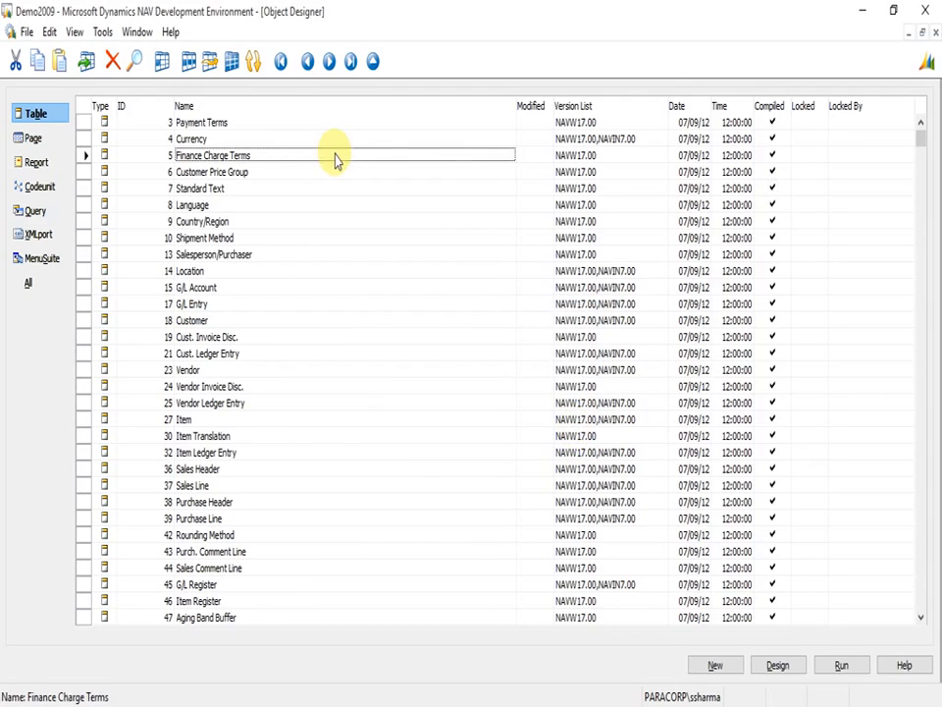
click(602, 191)
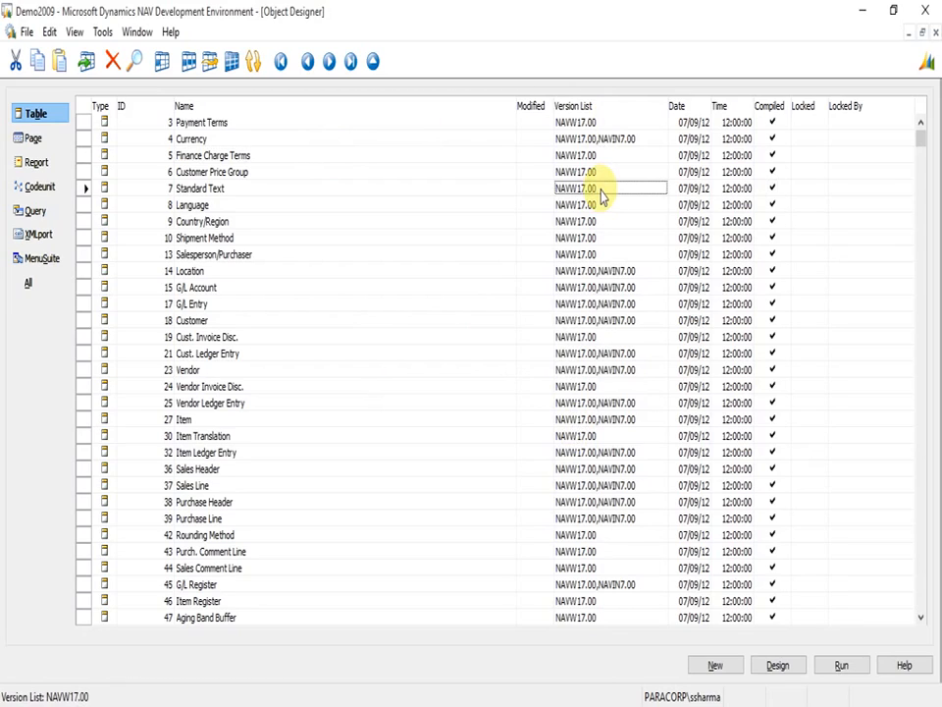
- Open Demo Database NAV (7-0) on server PG164\NAVDEMO with Windows Authentication and display its table objects in a maximized Object Designer
key(Escape)
key(alt+f)
key(d)
key(o)
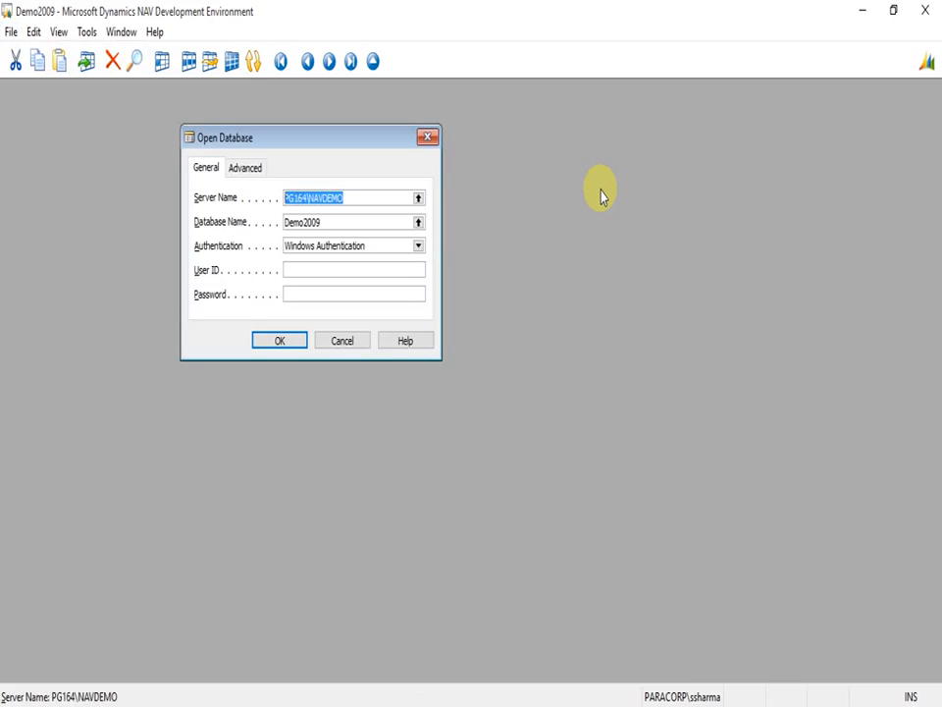
key(Tab)
key(F6)
key(Up)
key(Up)
key(Up)
key(Return)
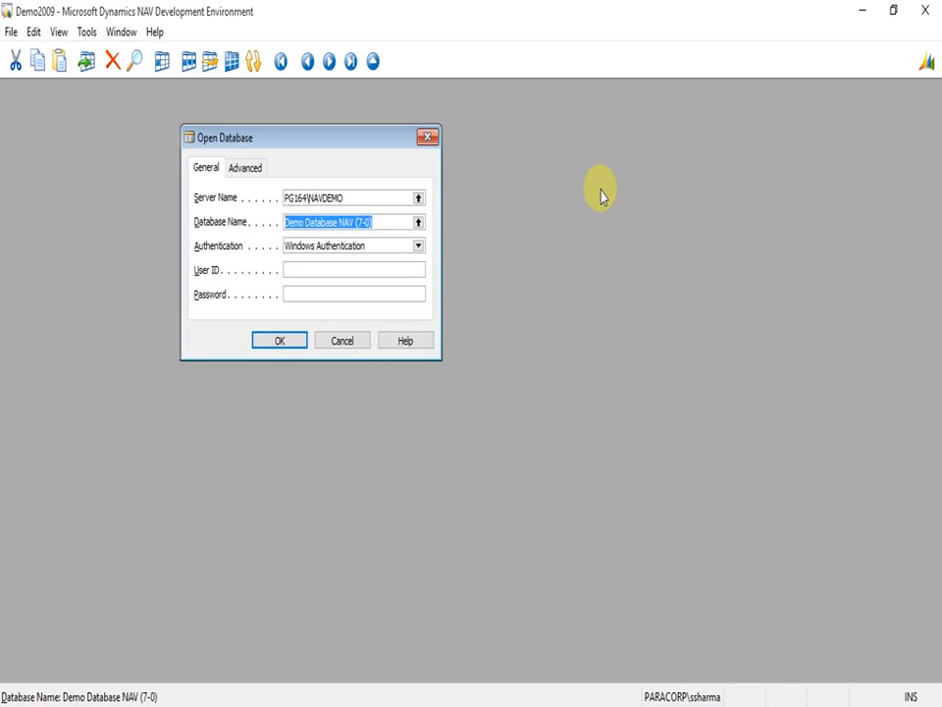
key(Return)
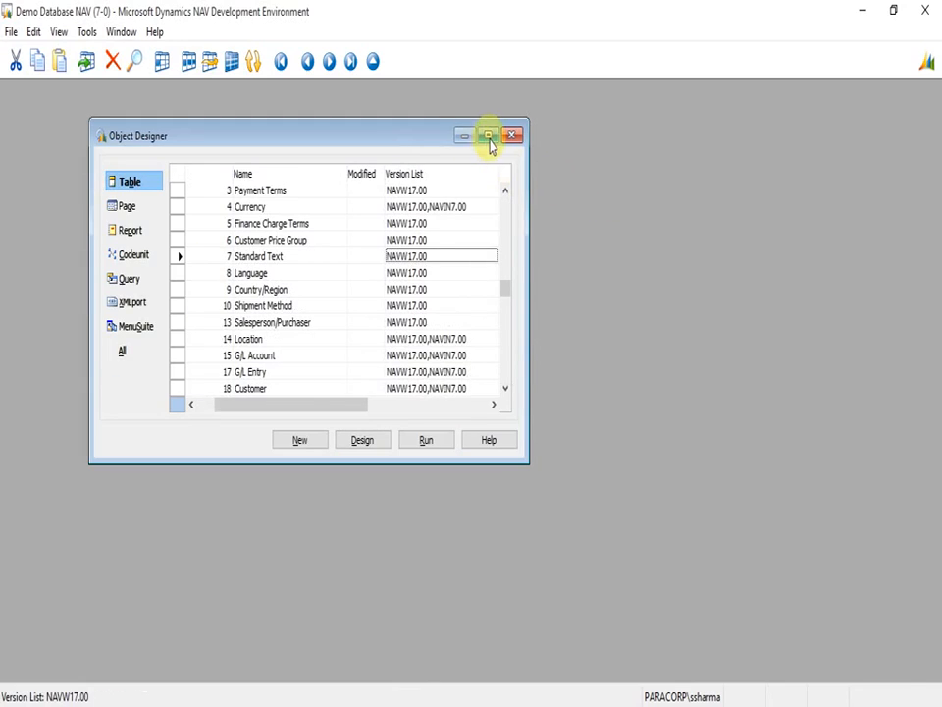
click(487, 136)
click(358, 271)
- Apply a wildcard field filter on the Version List of the table objects
click(610, 223)
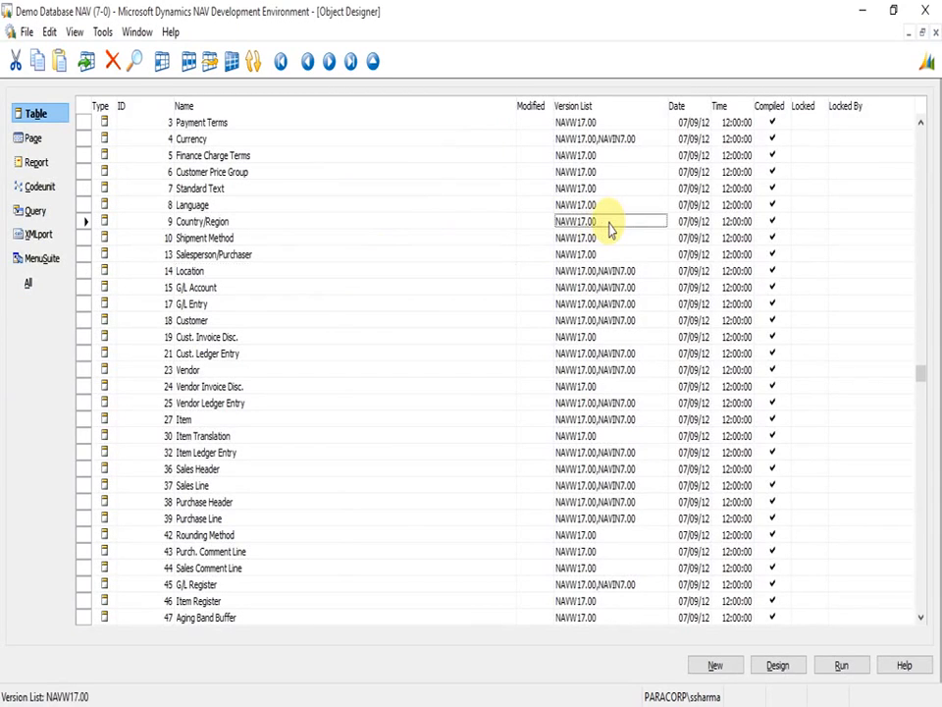
click(609, 228)
click(609, 228)
key(F7)
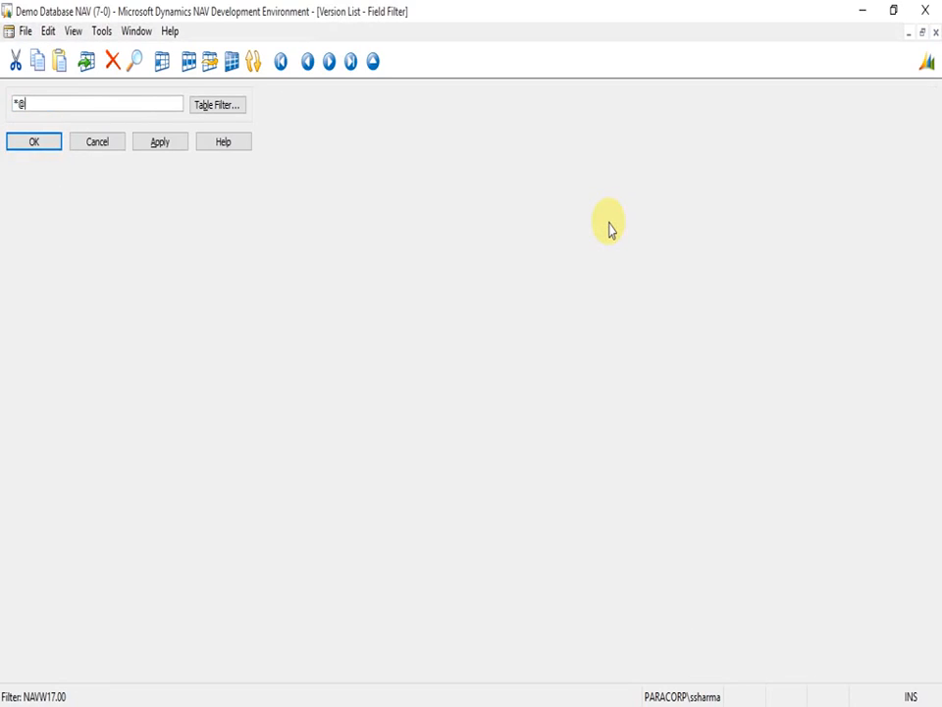
key(Return)
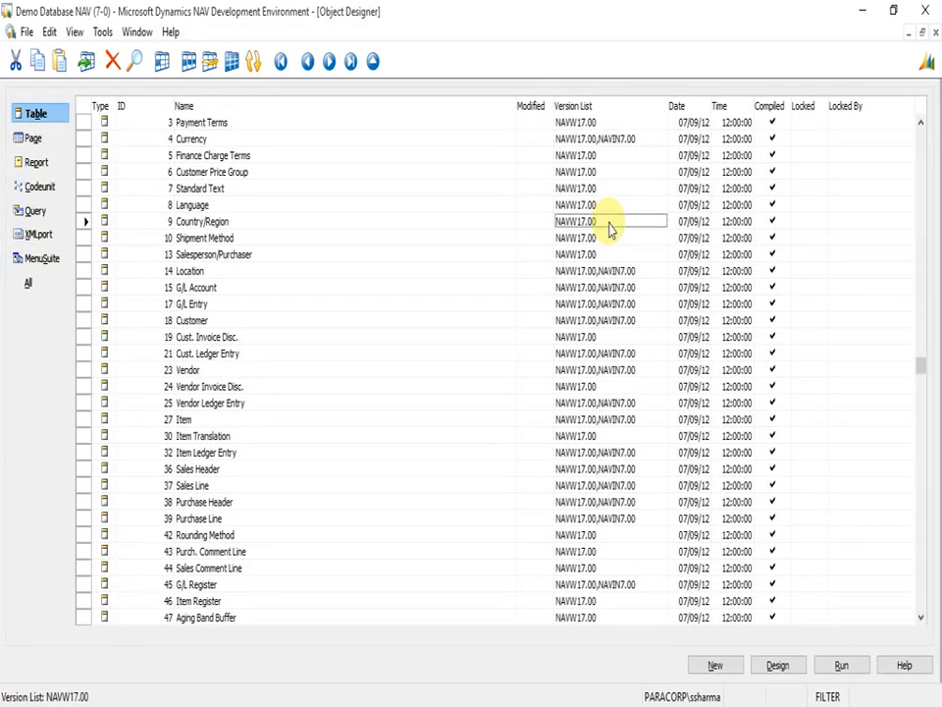
- Look through the filtered table objects, and briefly view the report and page object lists before returning to the tables
key(ctrl+a)
key(Down)
key(Down)
key(Down)
key(Down)
key(Down)
key(Down)
key(Down)
key(Down)
key(Down)
key(Down)
key(Down)
key(Down)
key(Down)
key(Down)
key(Down)
key(Down)
key(Down)
key(Down)
key(Down)
key(Down)
key(Page_Down)
key(Page_Down)
key(Page_Down)
key(Page_Down)
key(Page_Down)
key(Page_Down)
key(Page_Down)
key(Page_Down)
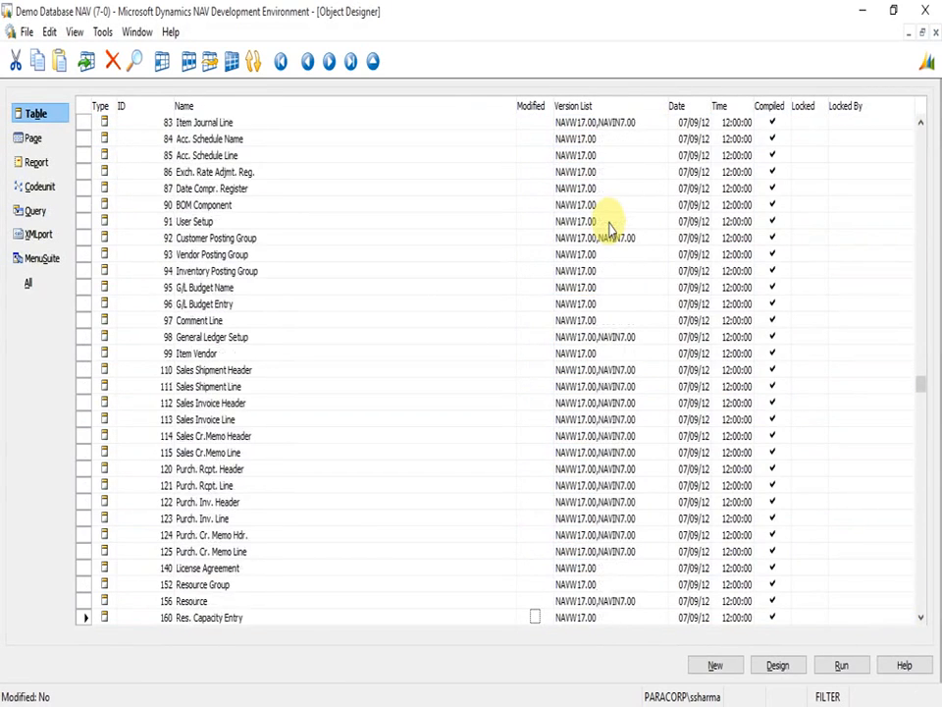
click(33, 163)
click(34, 139)
click(34, 115)
click(260, 173)
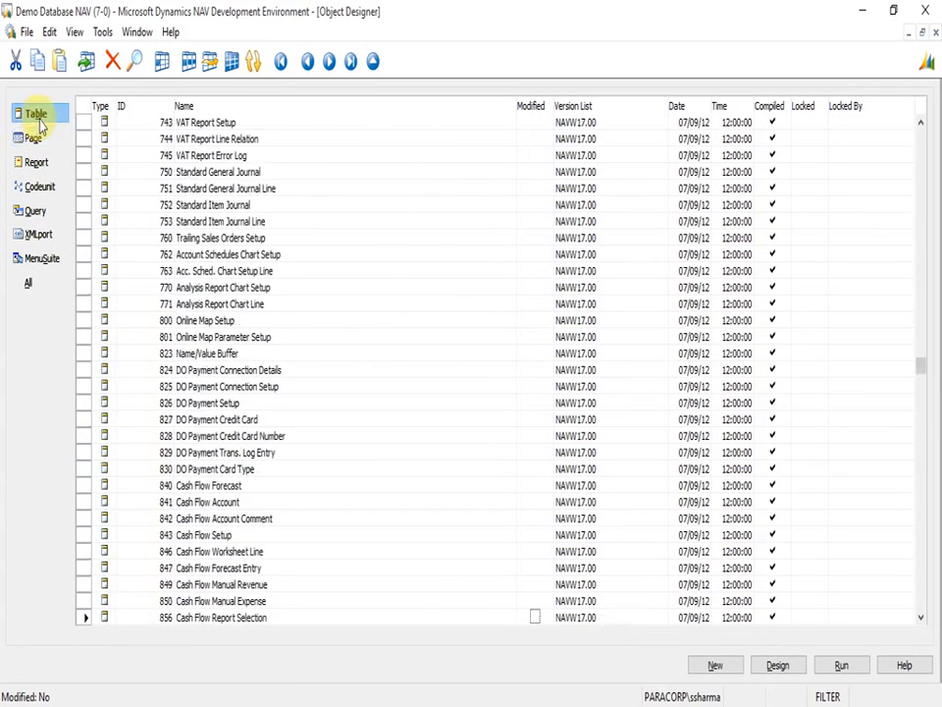
key(ctrl+Home)
key(Home)
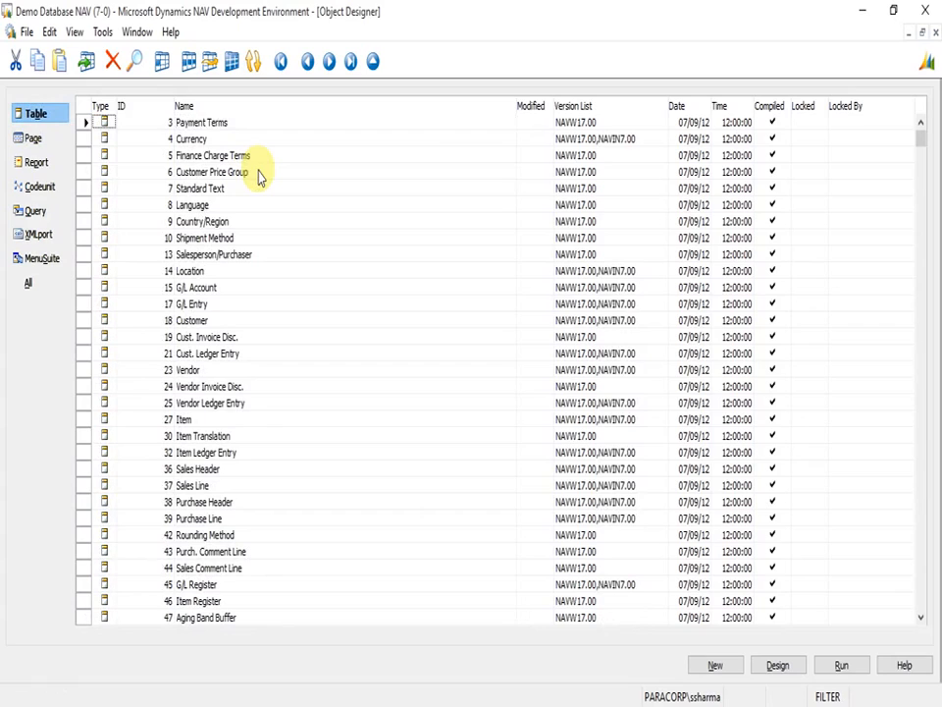
key(ctrl+f)
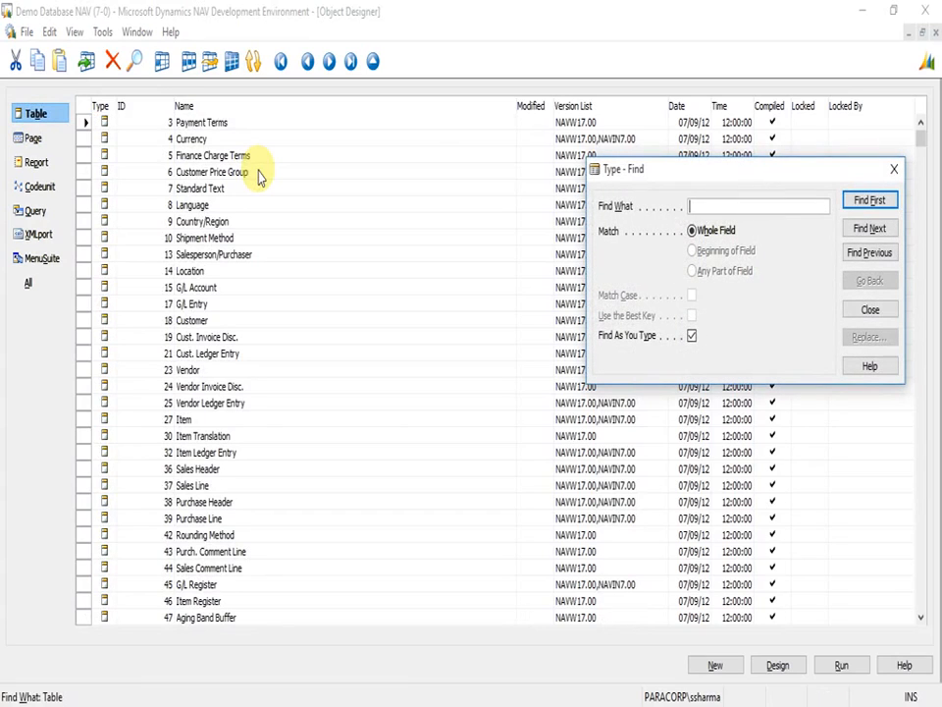
text(sales header)
key(Escape)
- Find the Sales Header table by name and open it in the Table Designer
key(Right)
key(Right)
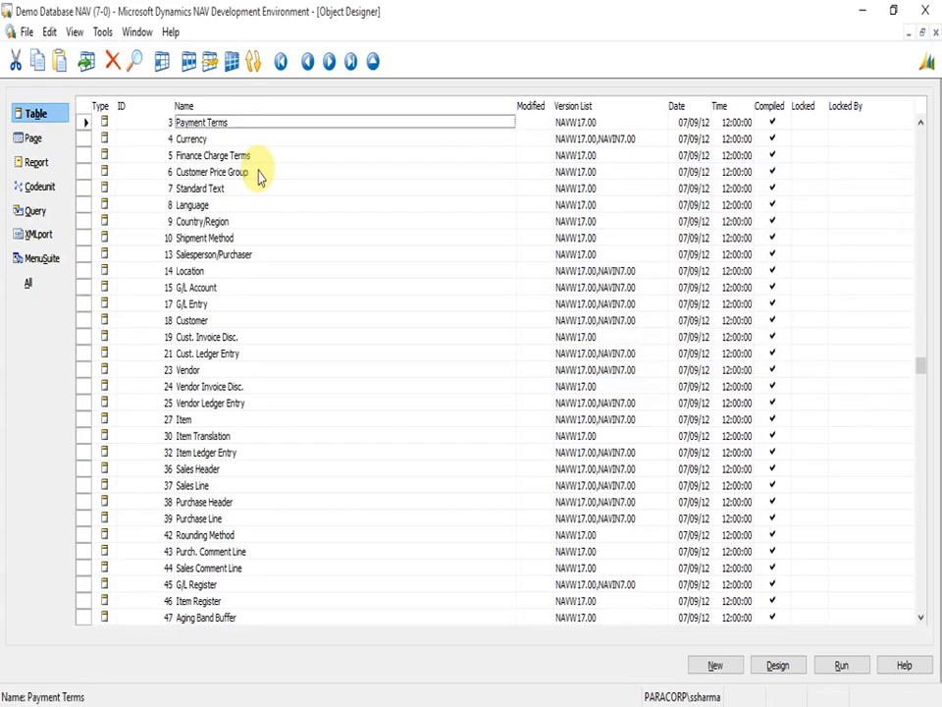
key(ctrl+f)
text(sales header)
key(Escape)
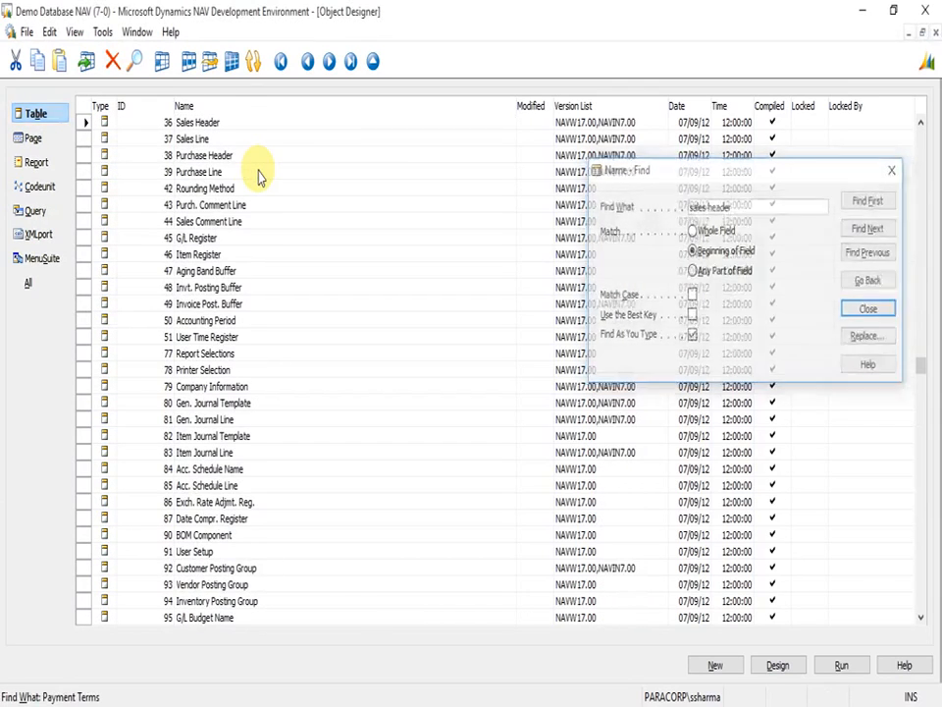
key(alt+d)
- Examine the Sales Header fields down to Dimension Set ID and close the Table Designer
key(Page_Down)
key(Page_Up)
key(Page_Up)
key(Down)
key(Down)
key(Down)
key(Down)
key(Down)
key(Down)
key(Down)
key(Down)
key(Down)
key(Down)
key(Down)
key(Down)
key(Down)
key(Down)
key(Down)
key(Down)
key(Down)
key(Down)
key(Down)
key(Down)
key(Down)
key(Down)
key(Down)
key(Down)
key(Down)
key(Down)
key(Down)
key(Right)
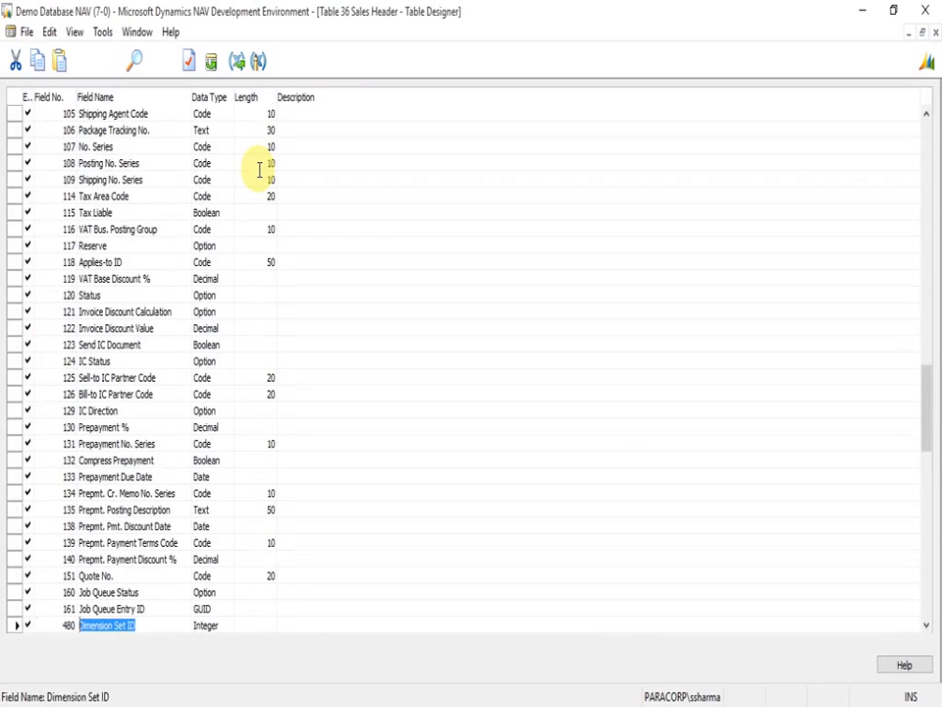
key(shift+Down)
key(shift+Down)
key(shift+Up)
key(shift+Up)
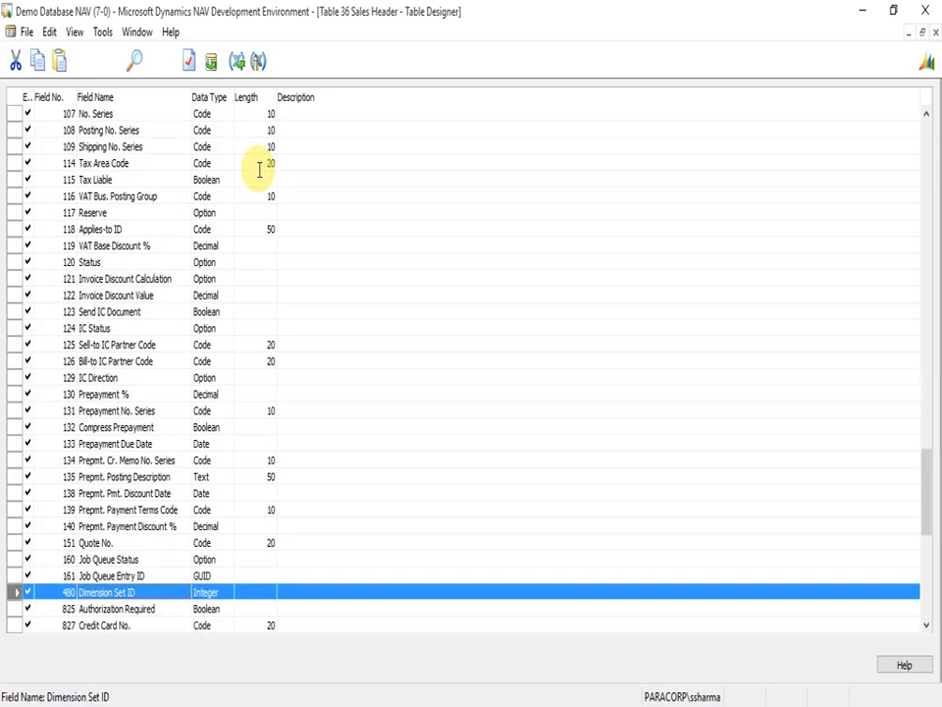
key(Down)
key(Up)
key(Escape)
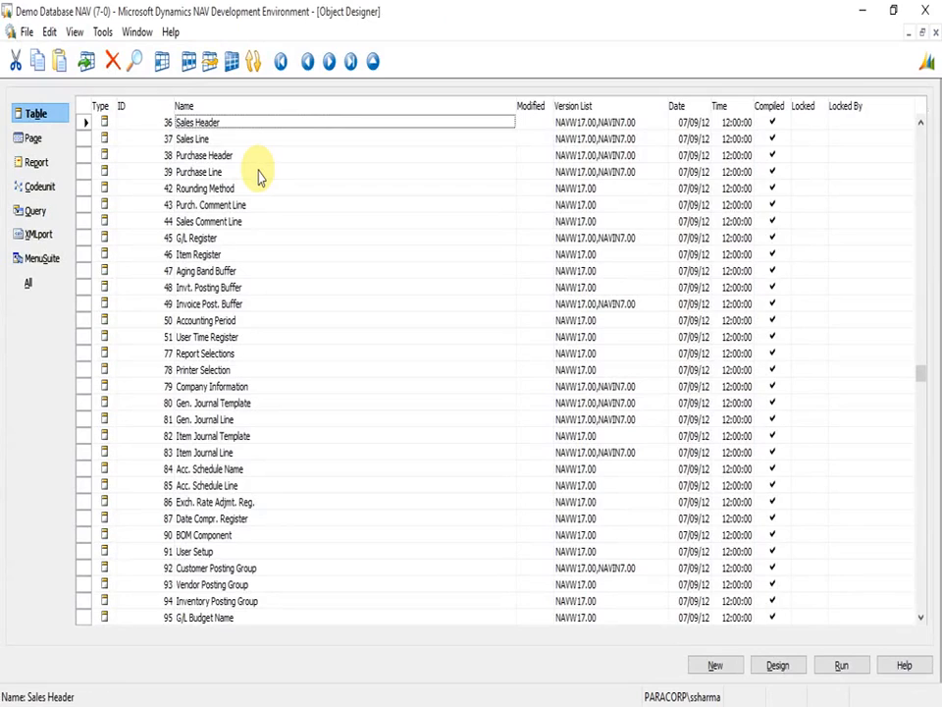
- Export the Sales Header table object to the Desktop under the file name salesheader
key(shift+Down)
key(shift+Up)
key(alt+f)
key(Down)
key(Down)
key(Down)
key(Down)
key(Down)
key(Down)
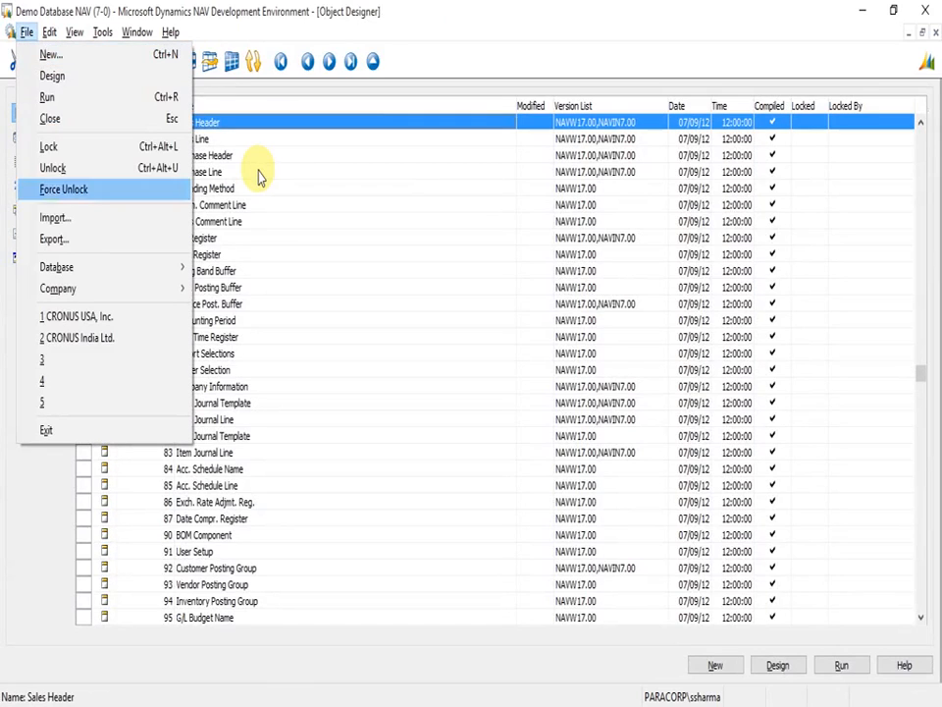
key(Down)
key(Down)
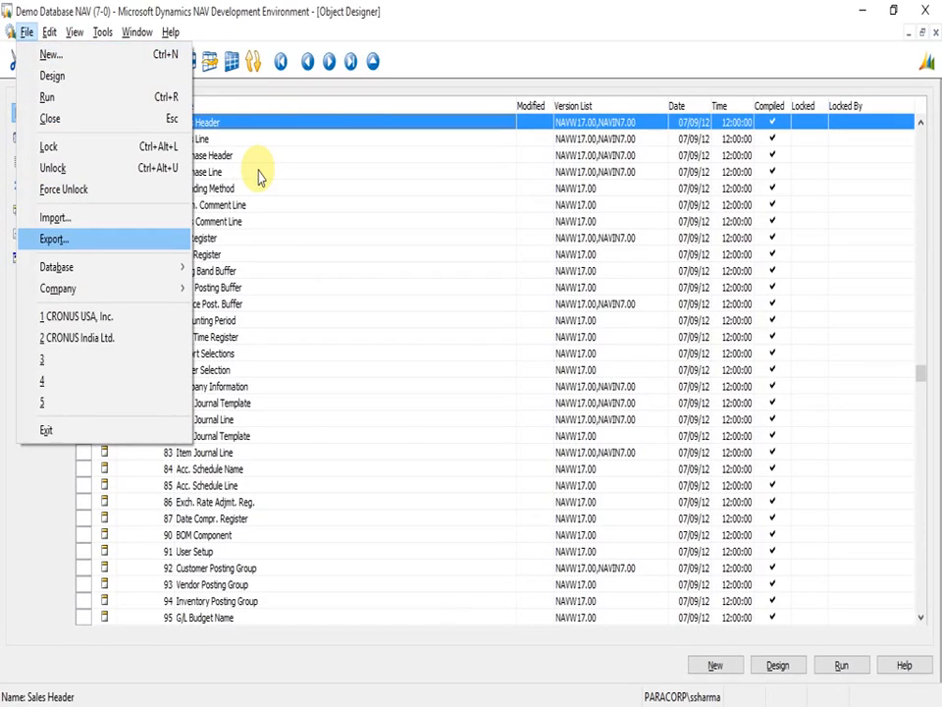
key(Return)
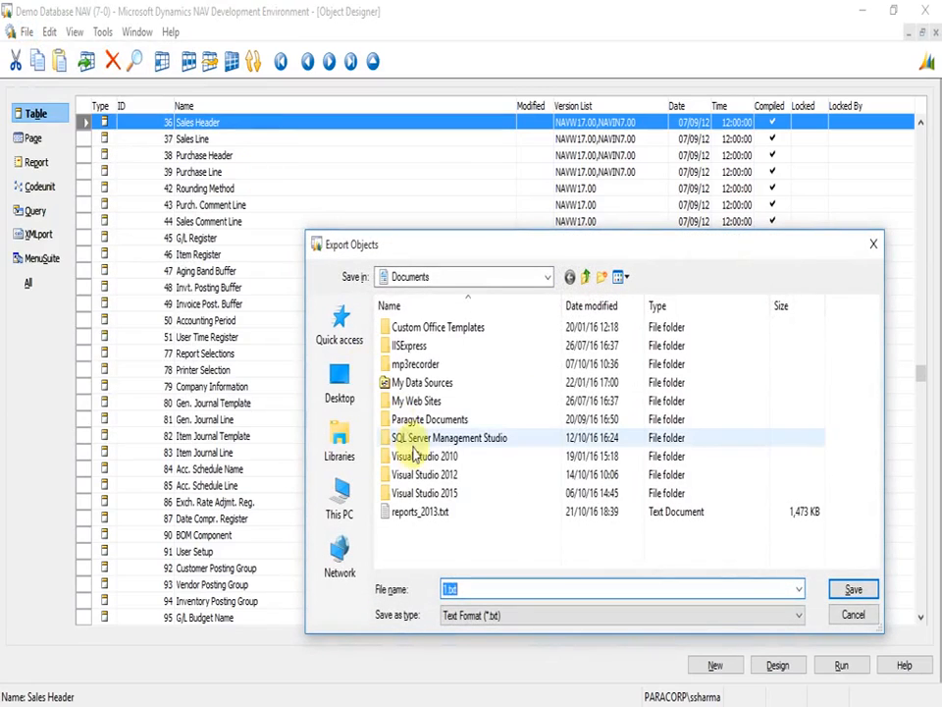
click(338, 381)
key(BackSpace)
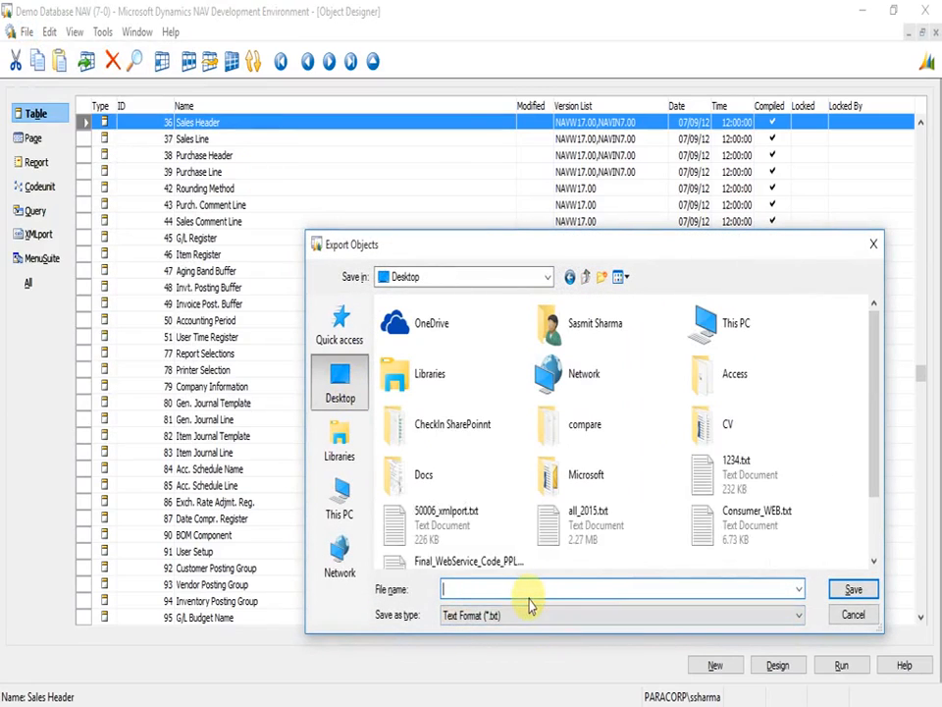
text(salesheader)
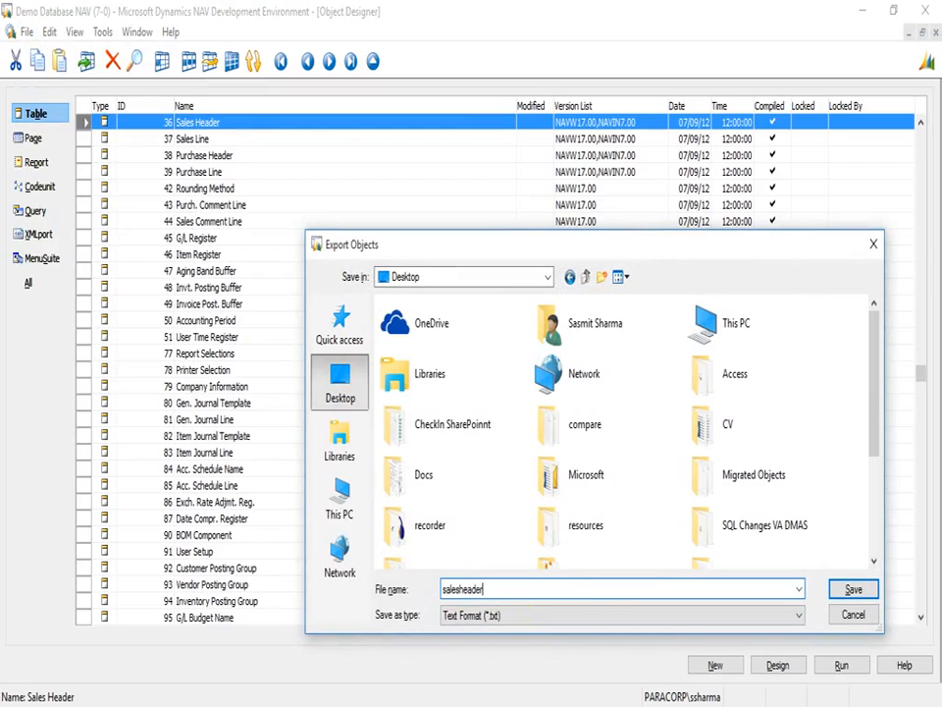
key(Tab)
key(Down)
key(Up)
key(Return)
key(Return)
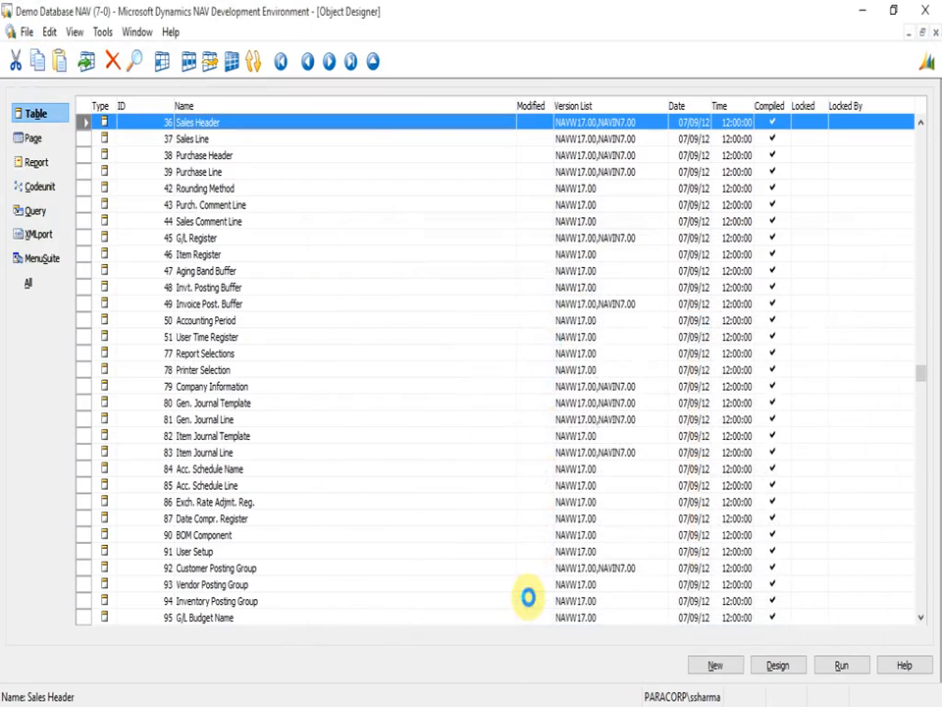
- Open the Demo2009 database on server PG164\NAVDEMO with Windows Authentication and display its table objects in a maximized Object Designer
key(Escape)
key(alt+f)
key(b)
key(o)
key(Tab)
key(F6)
key(Down)
key(Down)
key(Down)
key(Return)
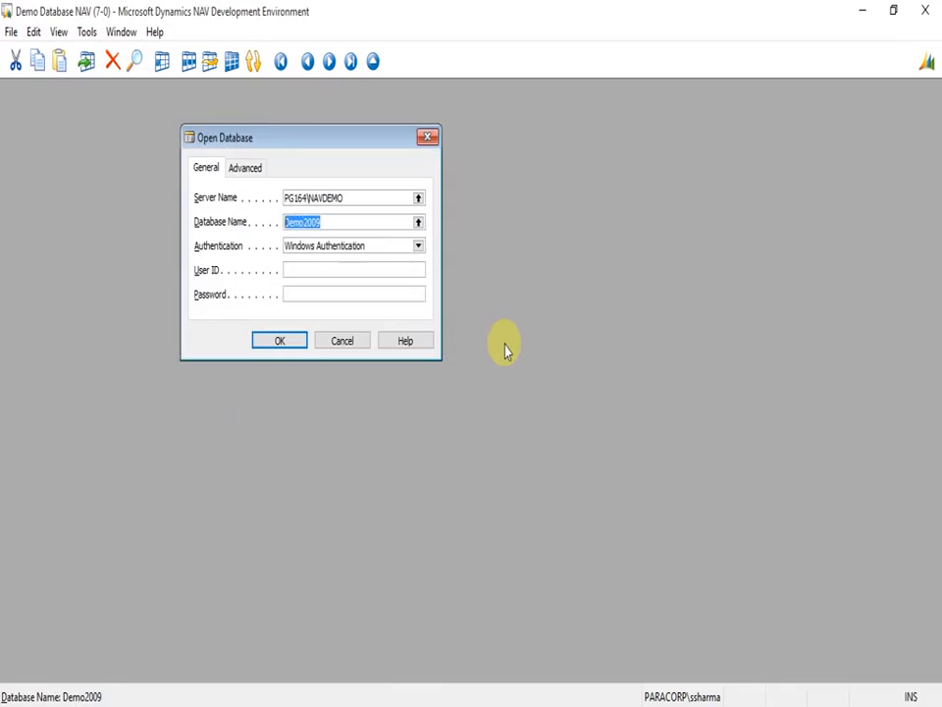
key(Return)
key(shift+F12)
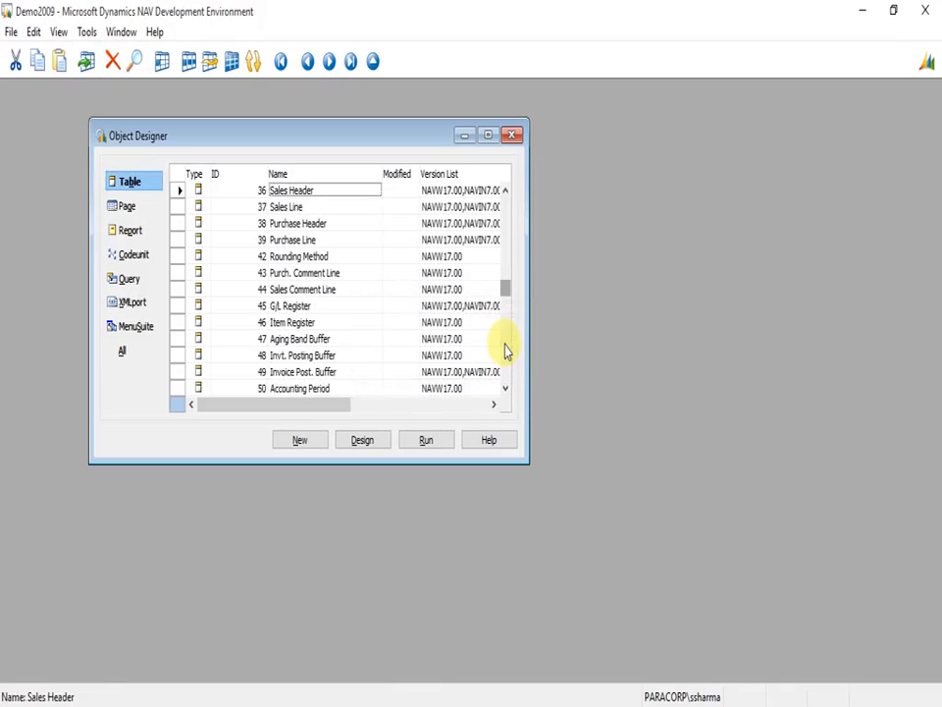
click(481, 141)
- Start an object import from the Desktop with the file type set to Dynamics NAV Object Files (*.fob)
key(alt+f)
key(Down)
key(Down)
key(Down)
key(Down)
key(Down)
key(Down)
key(Down)
key(Return)
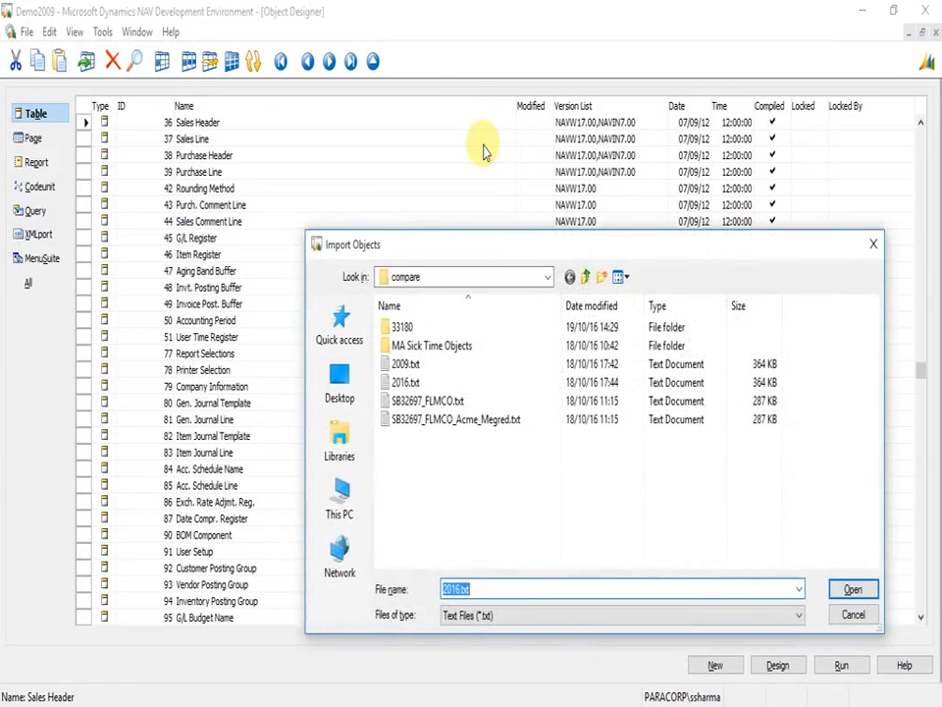
click(341, 377)
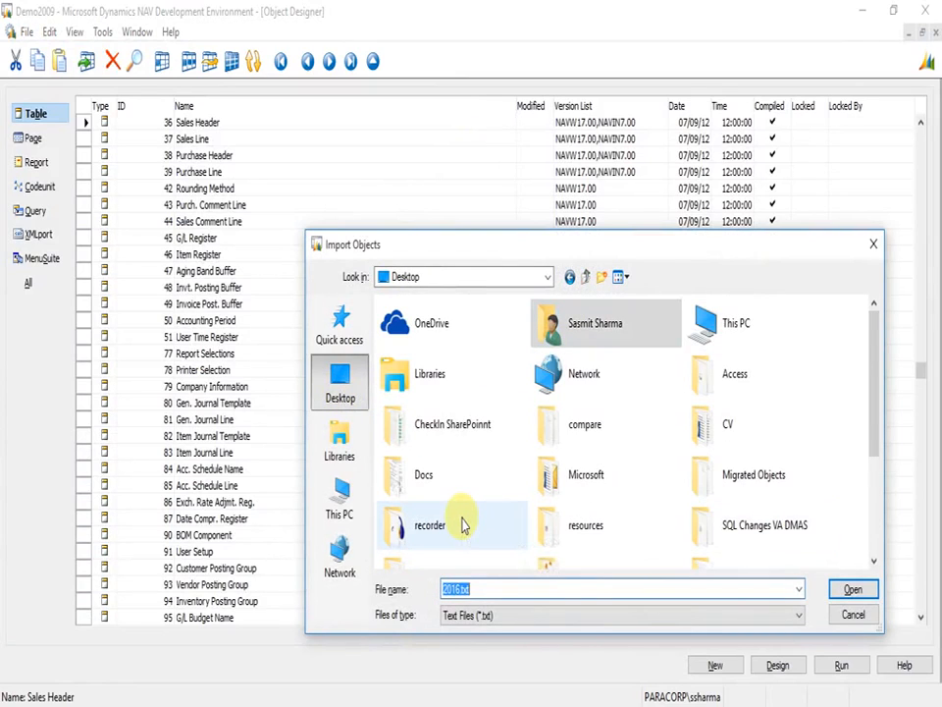
key(Tab)
key(alt+Down)
key(Up)
key(Return)
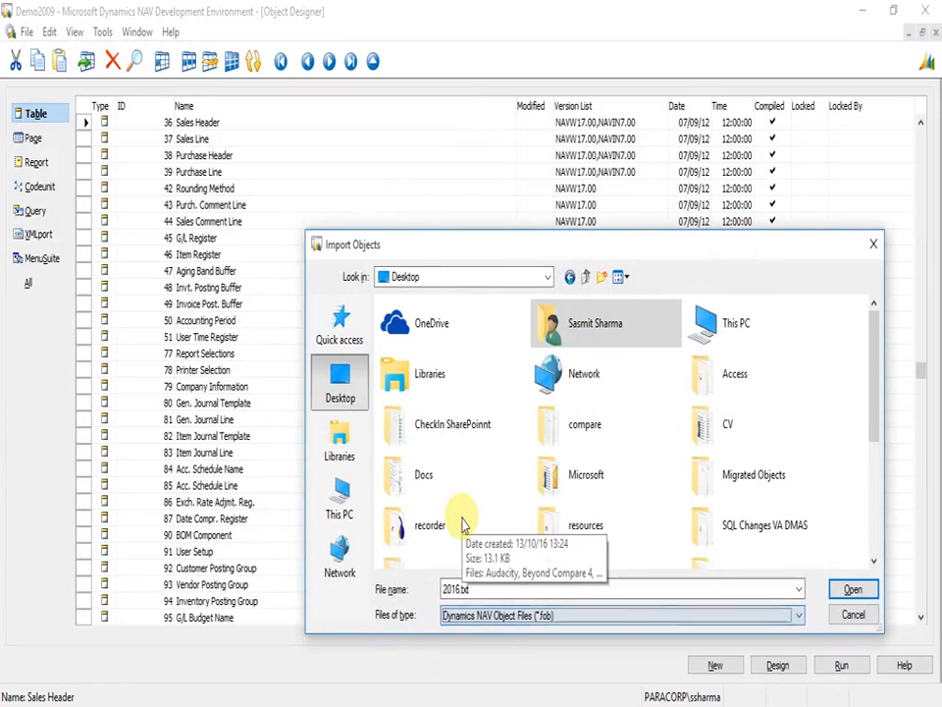
- Load salesheader.fob and open the Import Worksheet instead of importing all objects directly
key(shift+Tab)
key(shift+Tab)
key(s)
key(s)
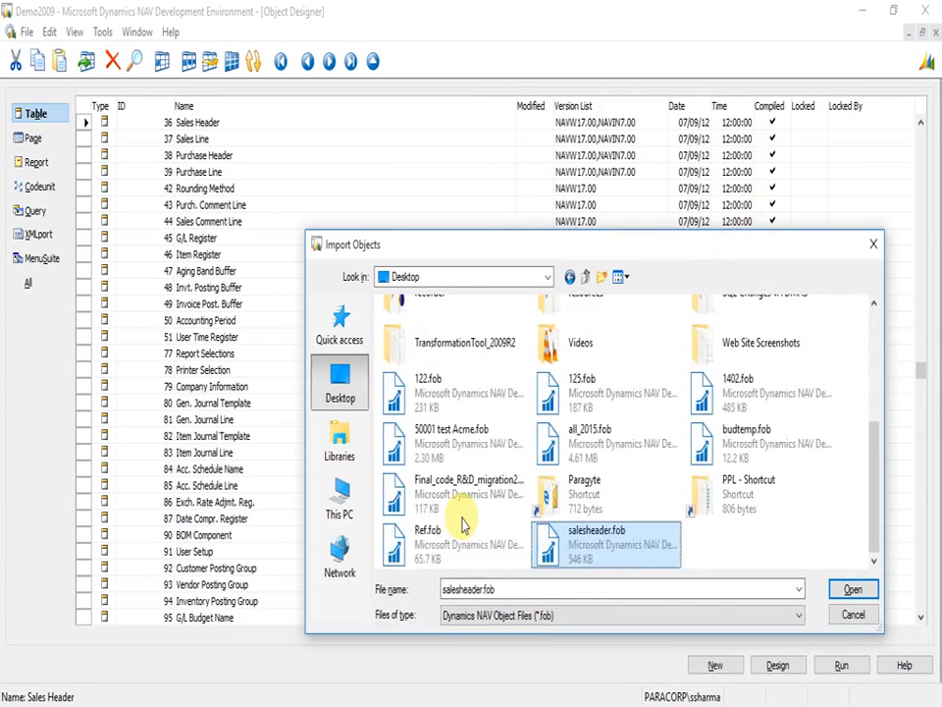
key(Return)
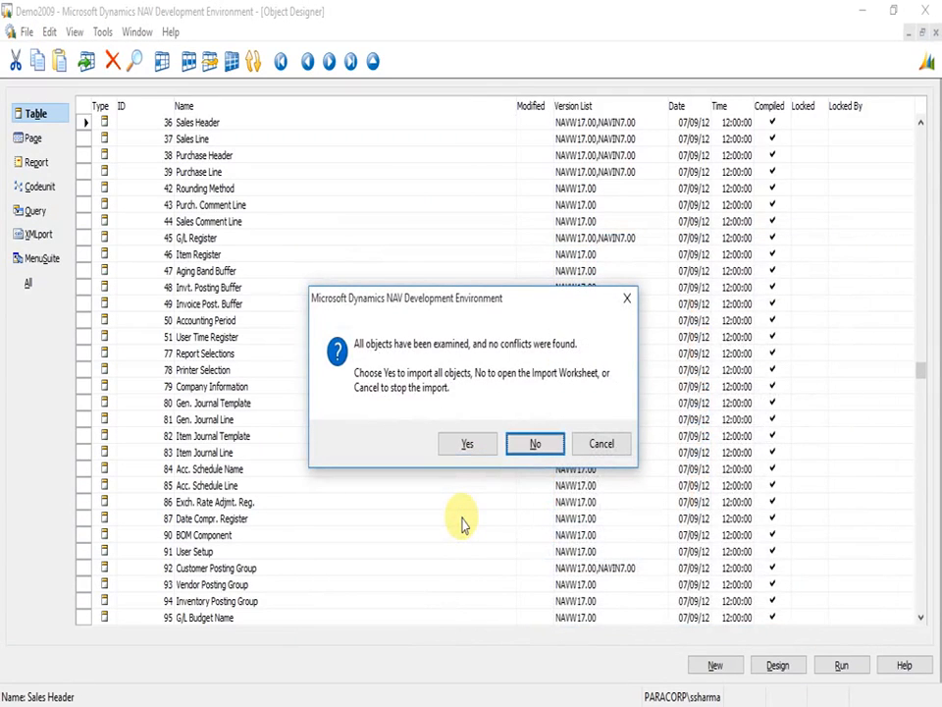
key(Return)
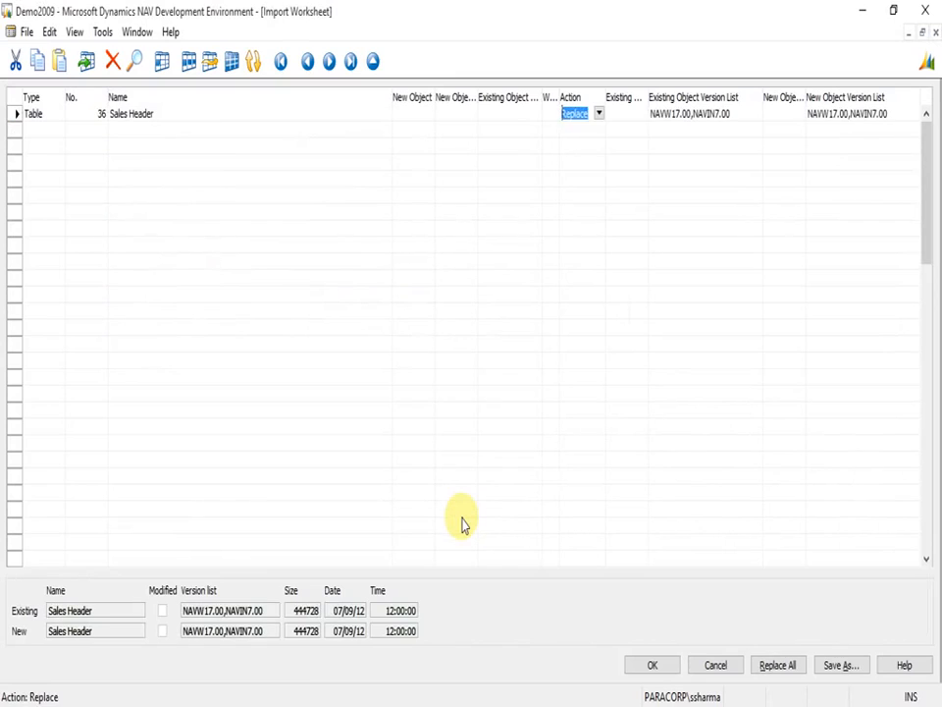
- Set the Sales Header table's import action to Merge: Existing<-New and complete the import
key(F6)
key(Down)
key(Down)
key(Down)
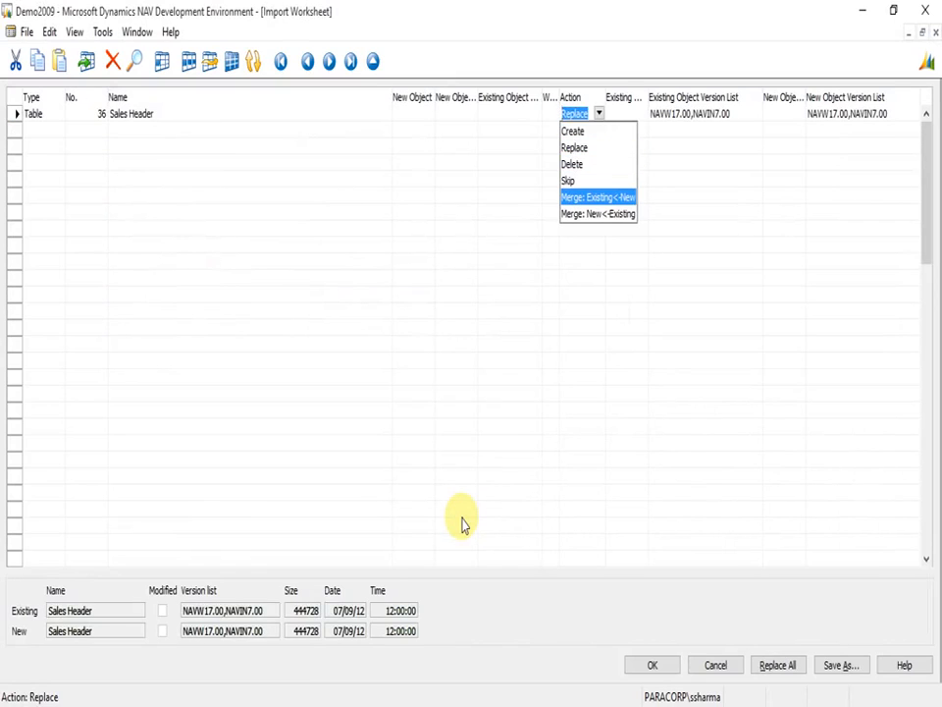
key(Down)
key(Up)
key(Return)
key(Return)
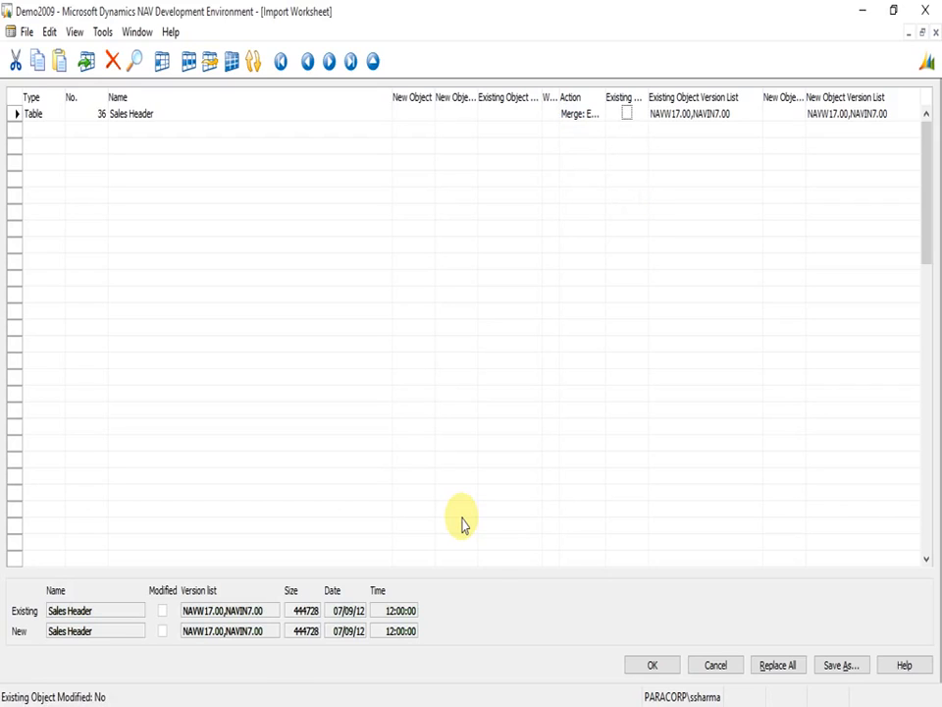
click(645, 667)
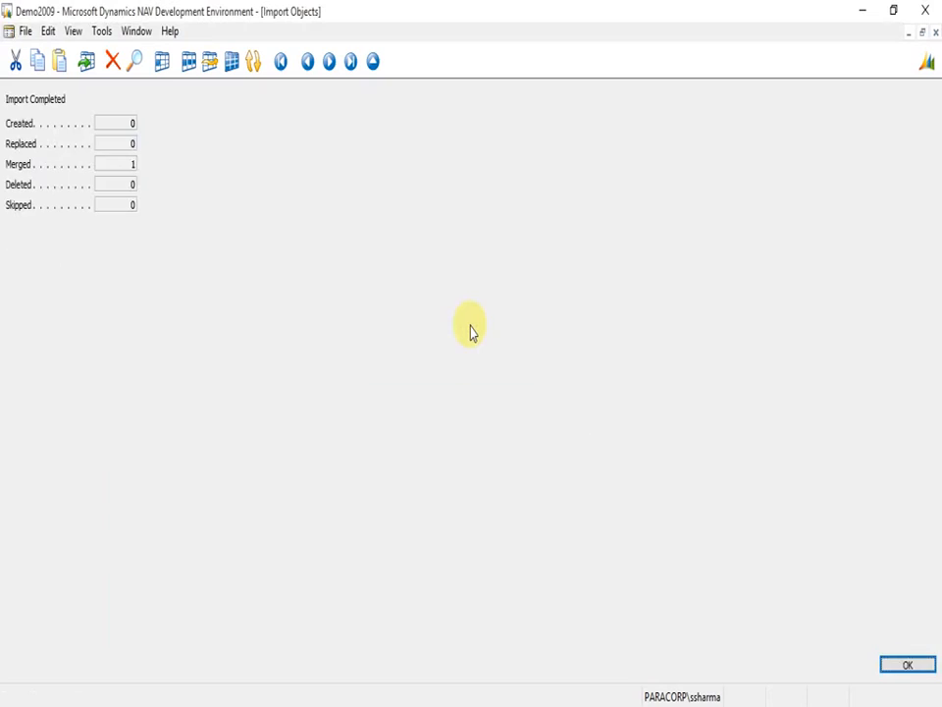
key(Return)
- Open the Sales Header table in the Table Designer, examine the fields around Dimension Set ID, and close it
key(alt+d)
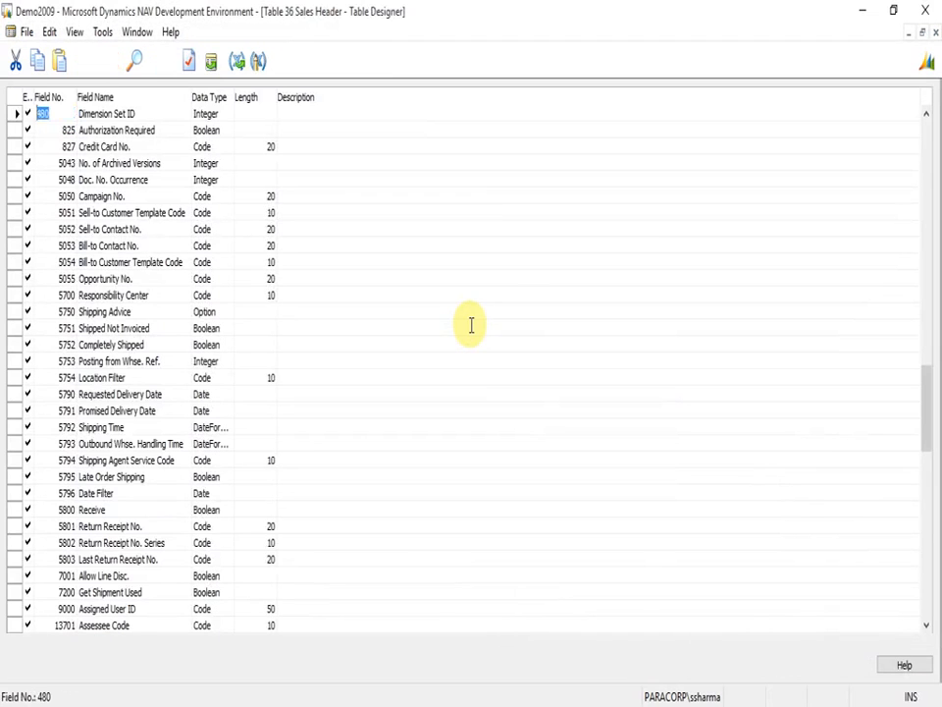
key(Up)
key(Tab)
key(Up)
key(Up)
key(Up)
key(Up)
key(Up)
key(Up)
key(Down)
key(Down)
key(Down)
key(Down)
key(Down)
key(Down)
key(Down)
key(Escape)
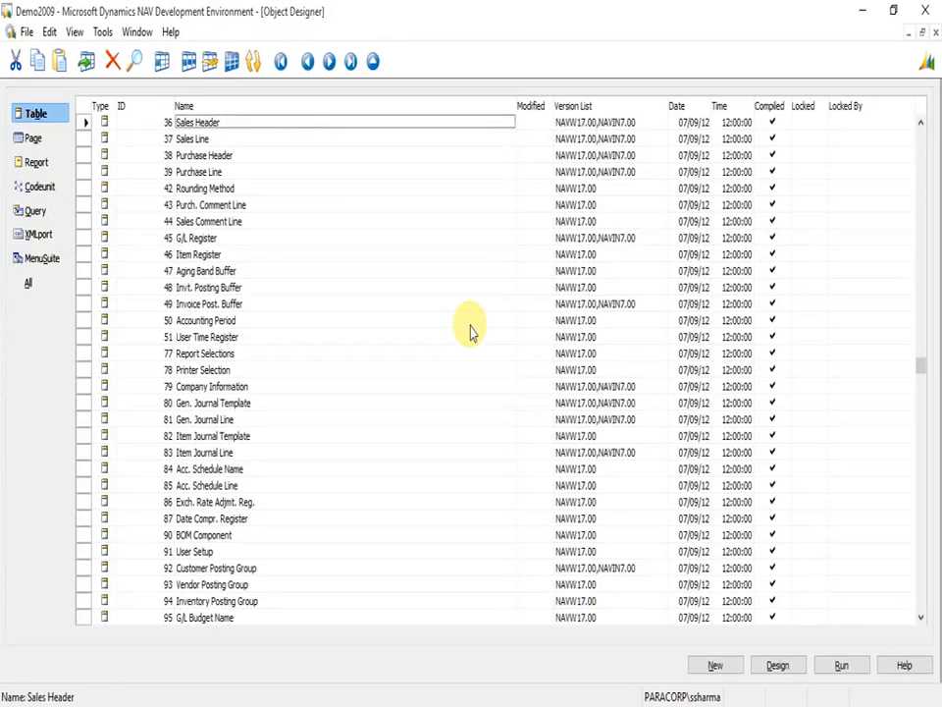
- Start an export of the Sales Header table with the file type set to Text Format (*.txt)
key(alt+f)
key(Down)
key(Down)
key(Down)
key(Down)
key(Down)
key(Down)
key(Down)
key(Down)
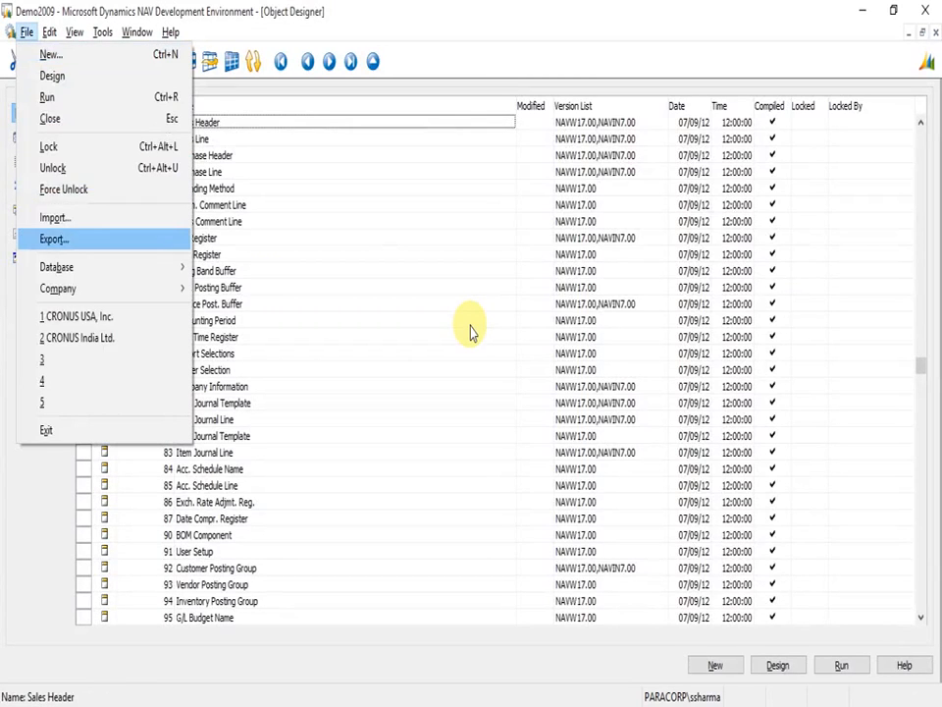
key(Return)
key(Tab)
key(alt+Down)
key(Down)
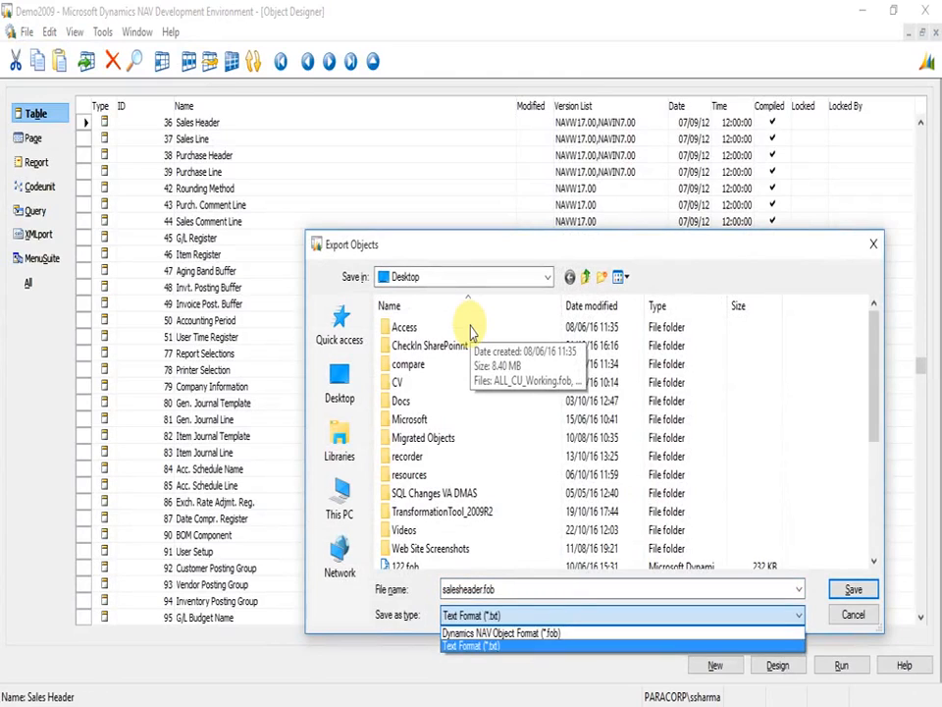
key(Return)
key(shift+Tab)
text(Sales)
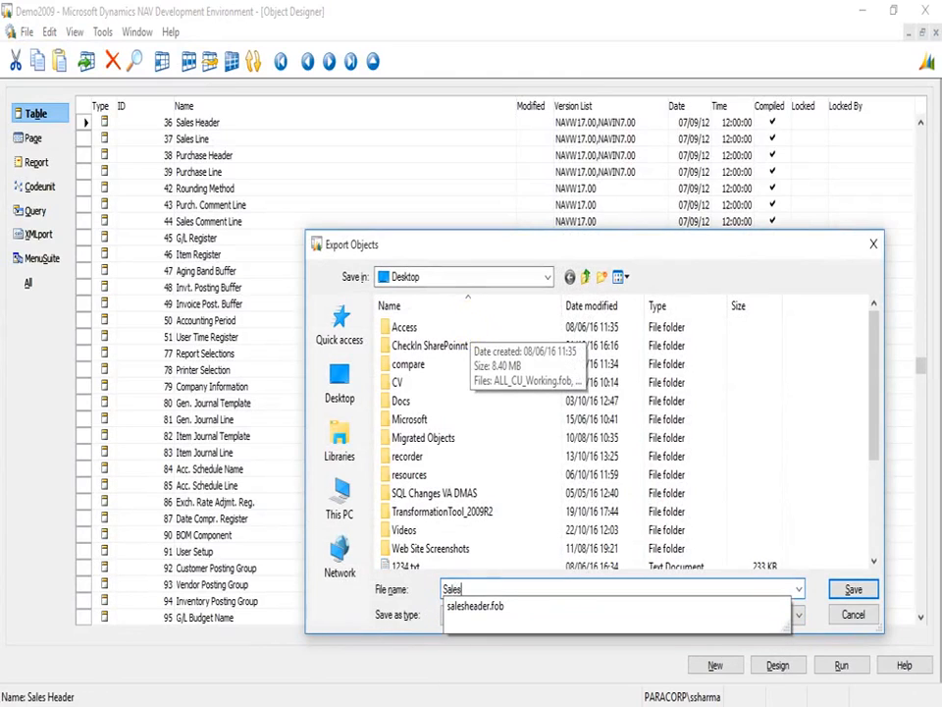
text(Header_Old)
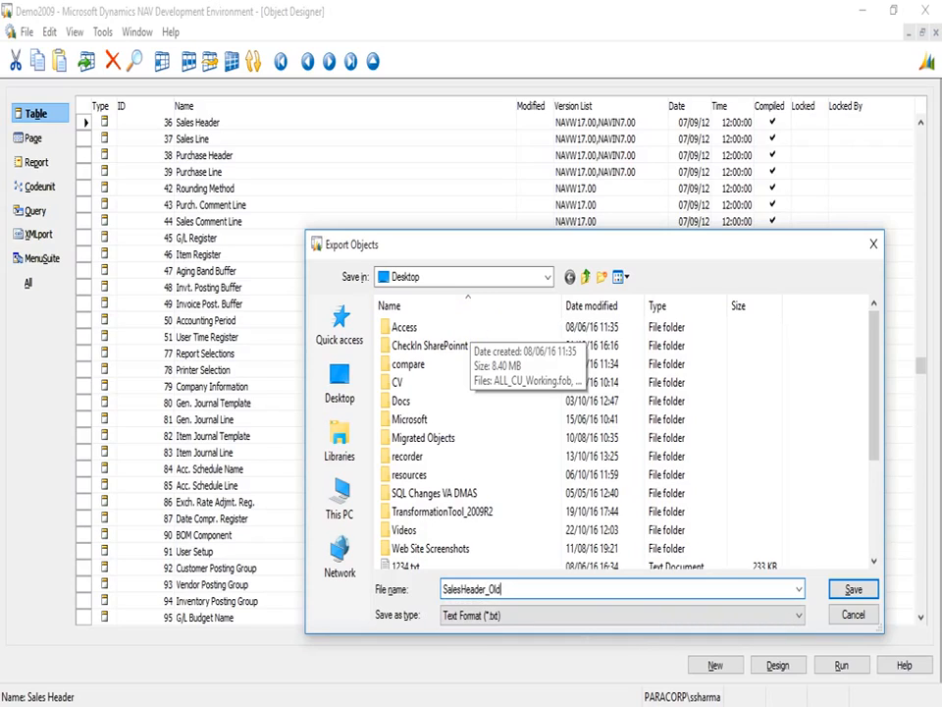
double_click(384, 364)
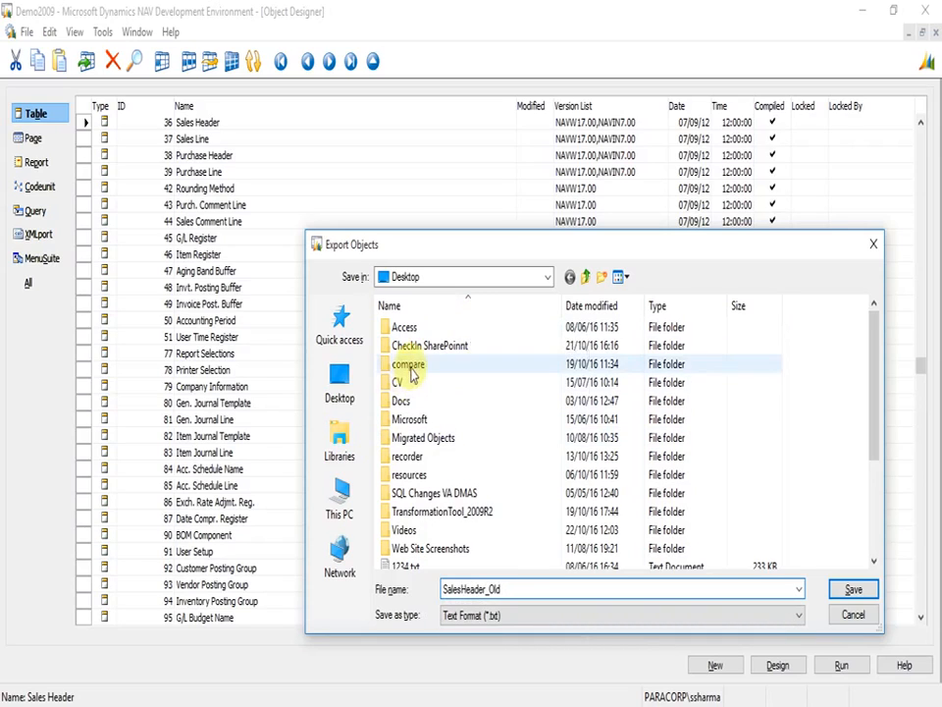
double_click(393, 364)
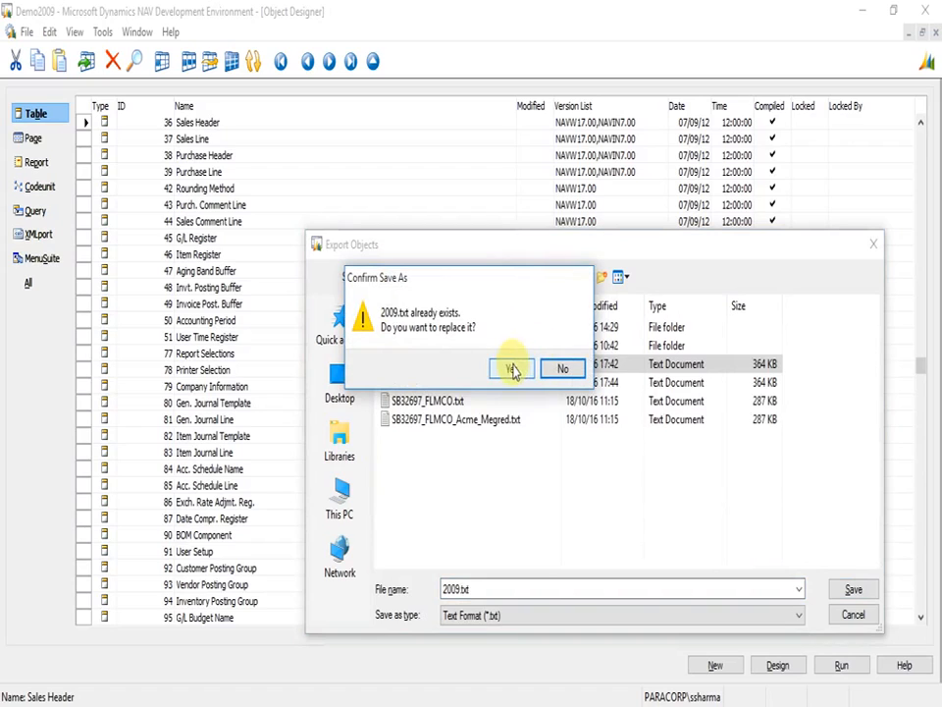
click(557, 370)
key(alt+Up)
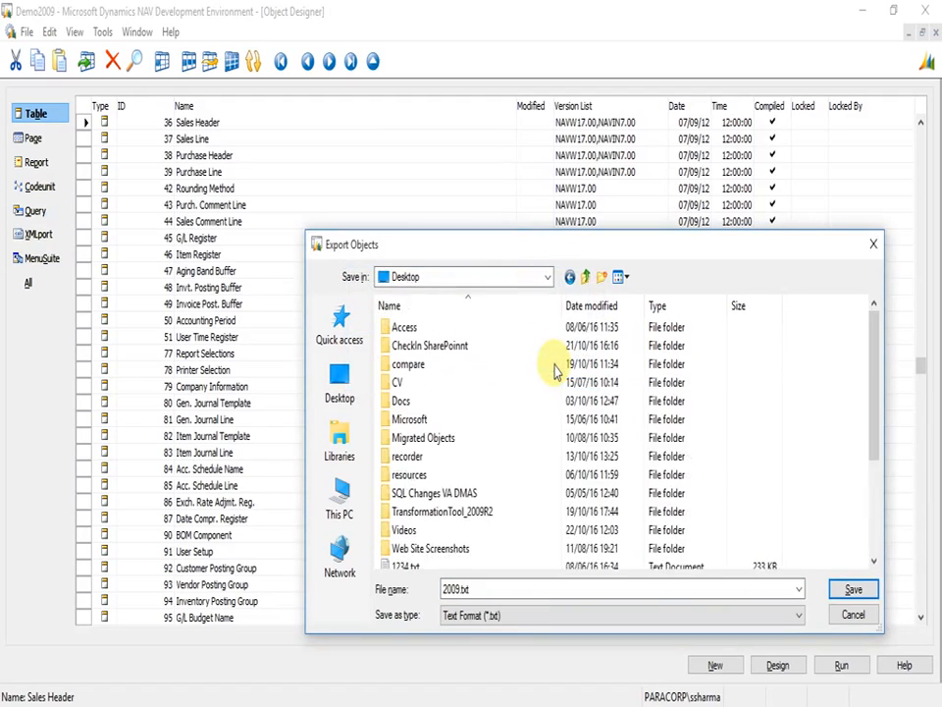
- Export the Sales Header table into the Desktop's compare folder under the file name salesheader_old
click(409, 366)
double_click(409, 364)
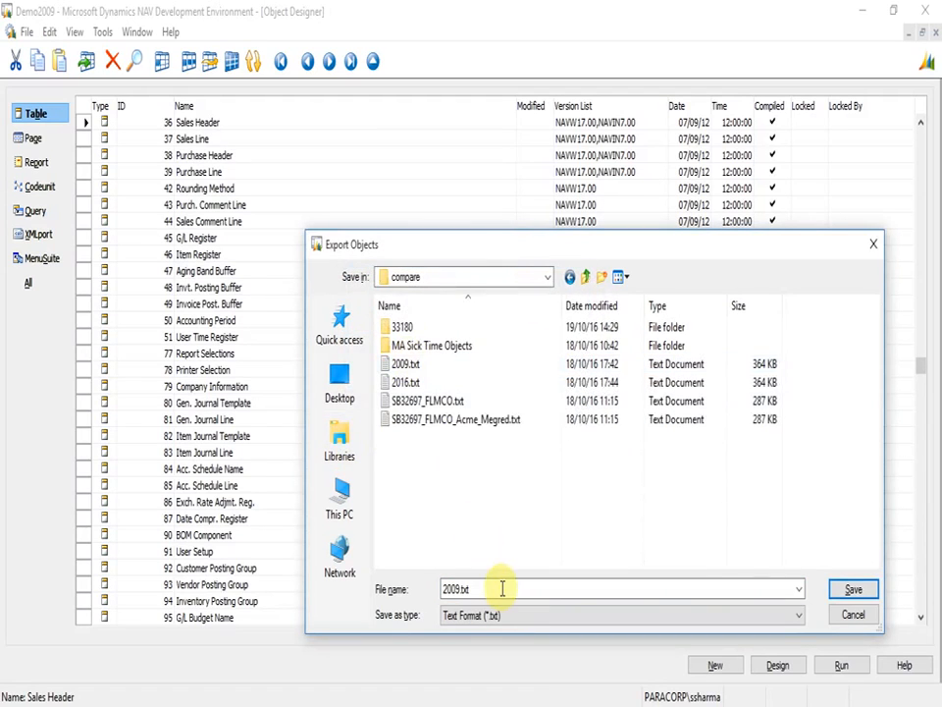
double_click(501, 588)
text(salesheader_old)
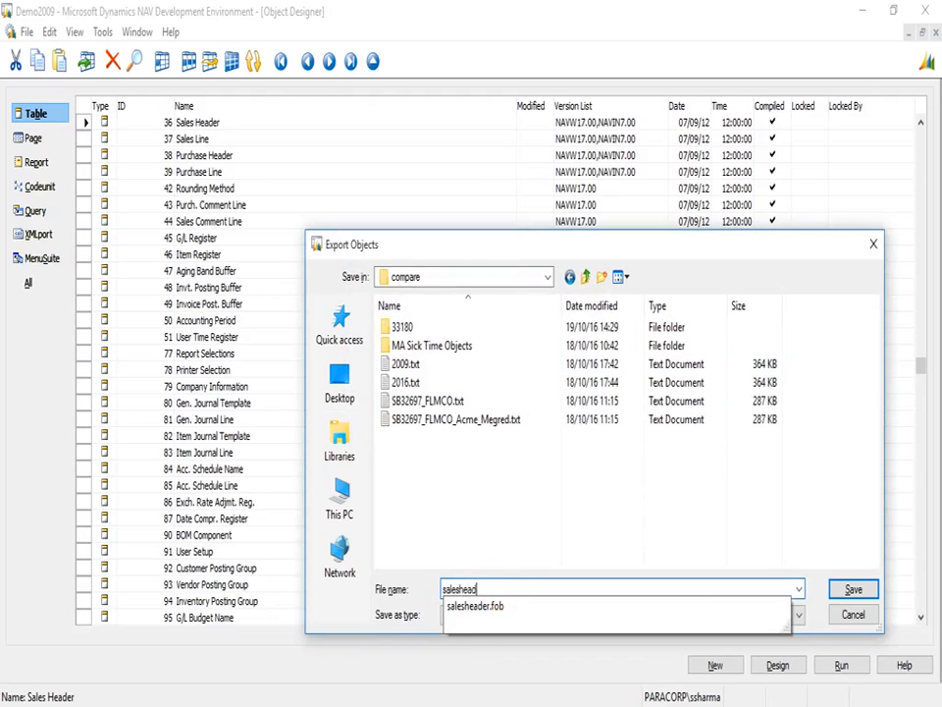
double_click(499, 588)
key(Return)
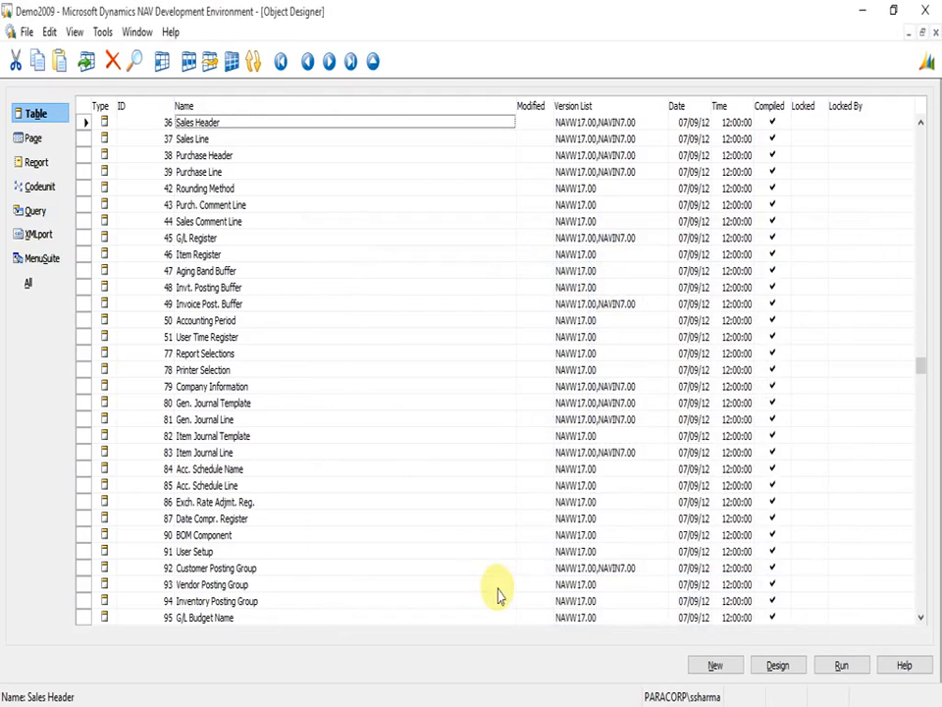
- Close the Object Designer and open the Demo Database NAV (7-0) database on server PG164\NAVDEMO
key(Escape)
key(alt+f)
key(o)
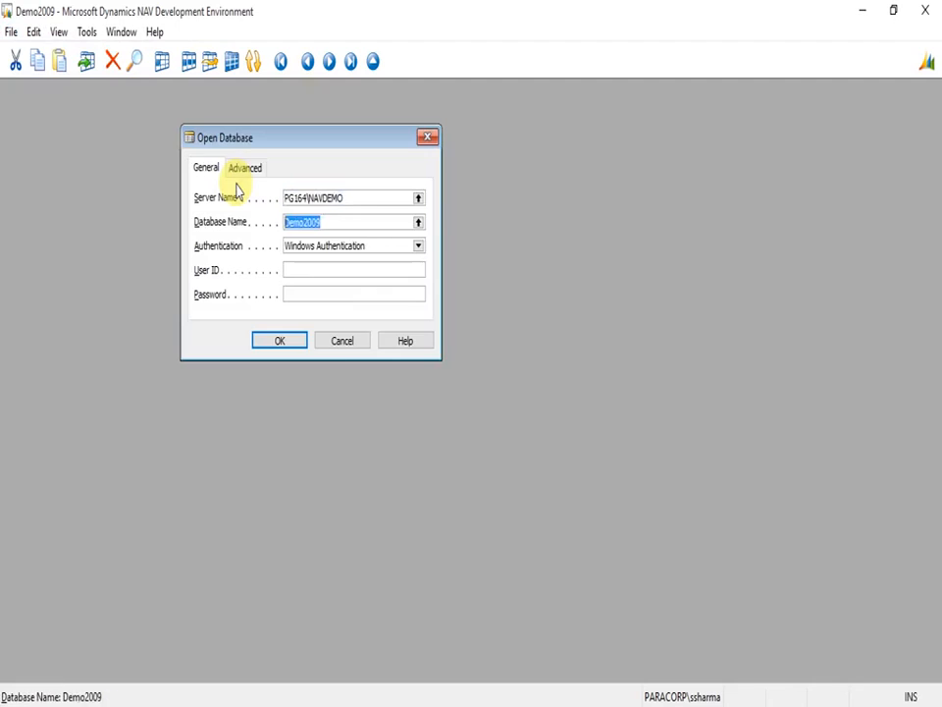
key(Tab)
key(F6)
key(Up)
key(Up)
key(Up)
key(Return)
key(Return)
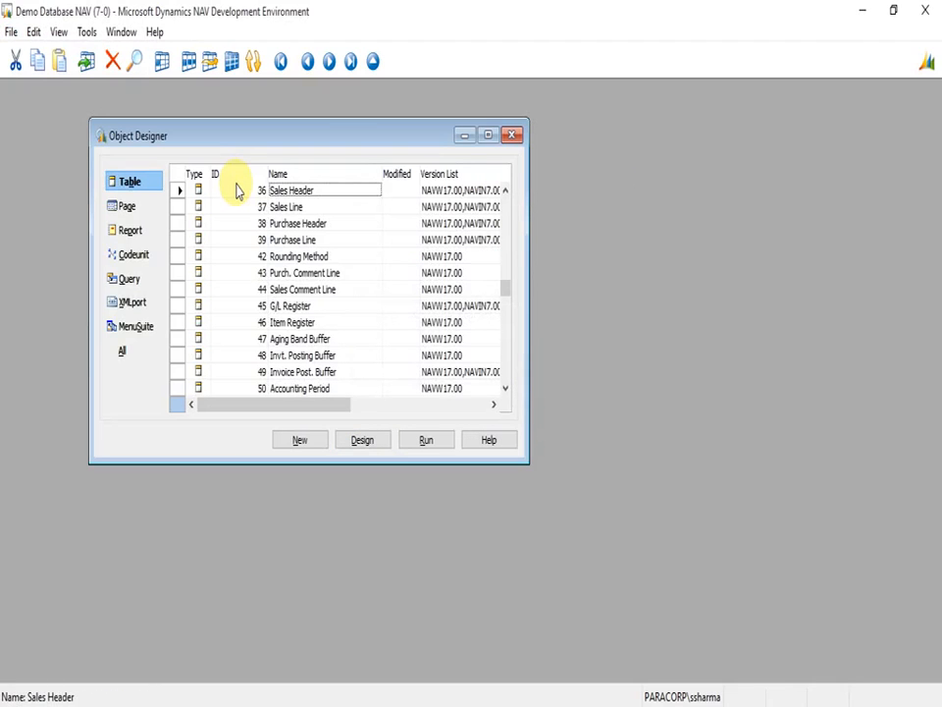
- Export the Sales Header table in text format to the compare folder as salesheader_New.txt
key(alt+f)
key(Down)
key(Down)
key(Down)
key(Down)
key(Down)
key(Down)
key(Down)
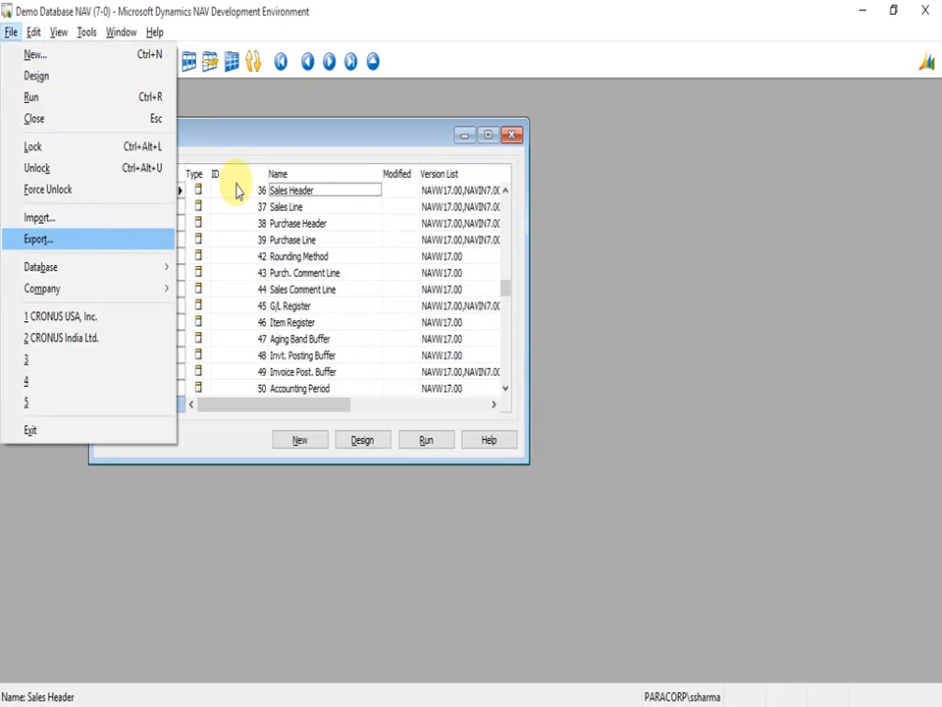
key(Return)
key(Left)
key(Left)
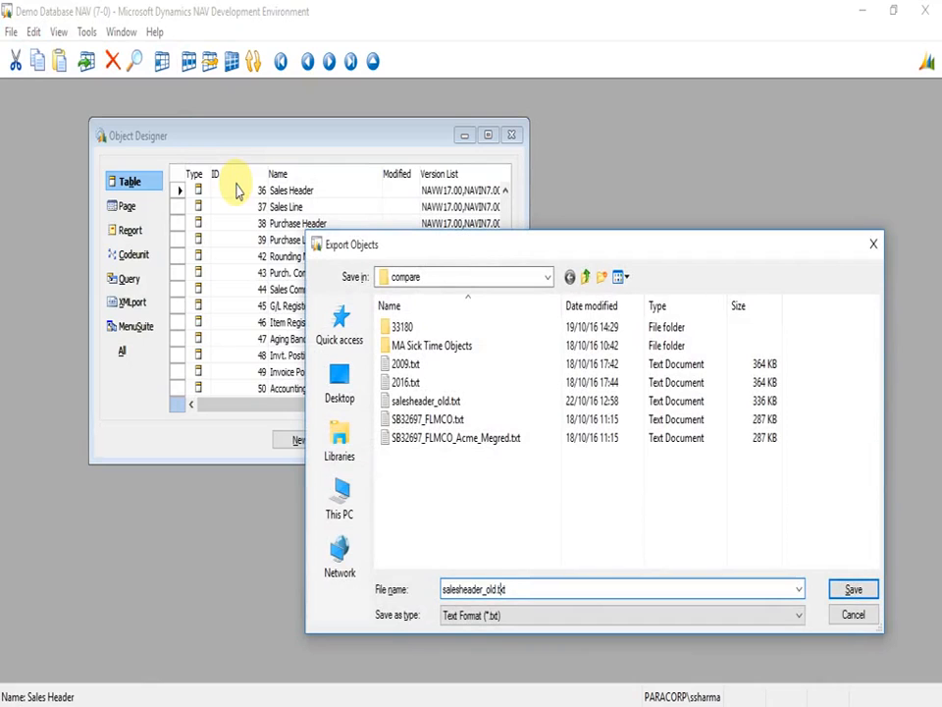
key(BackSpace)
key(BackSpace)
key(BackSpace)
text(New)
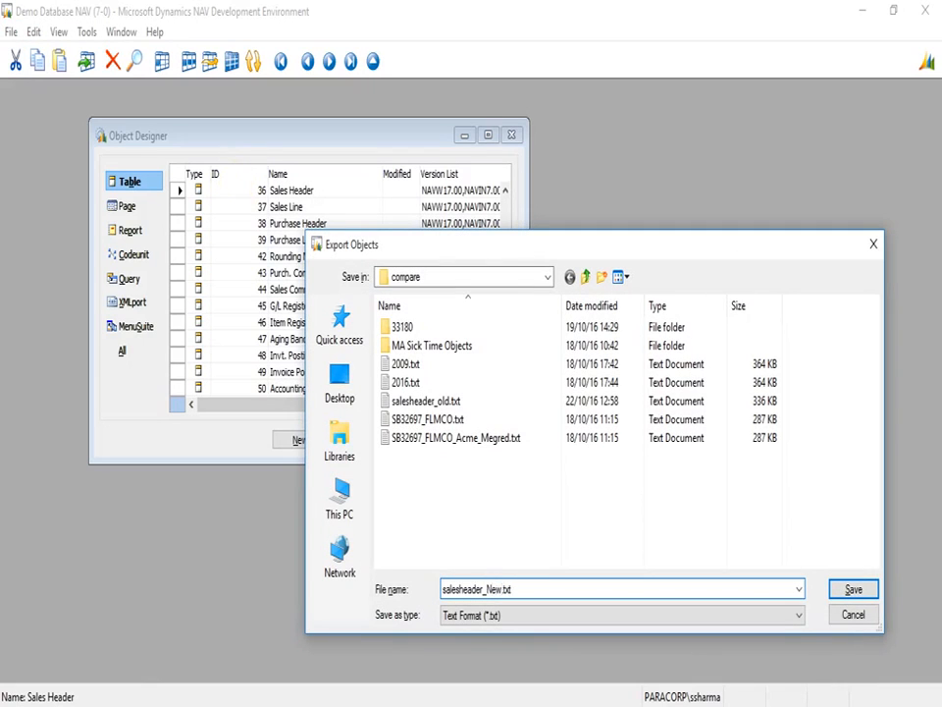
key(Return)
- Switch to File Explorer and show the Desktop's compare folder in a maximized window
key(super+d)
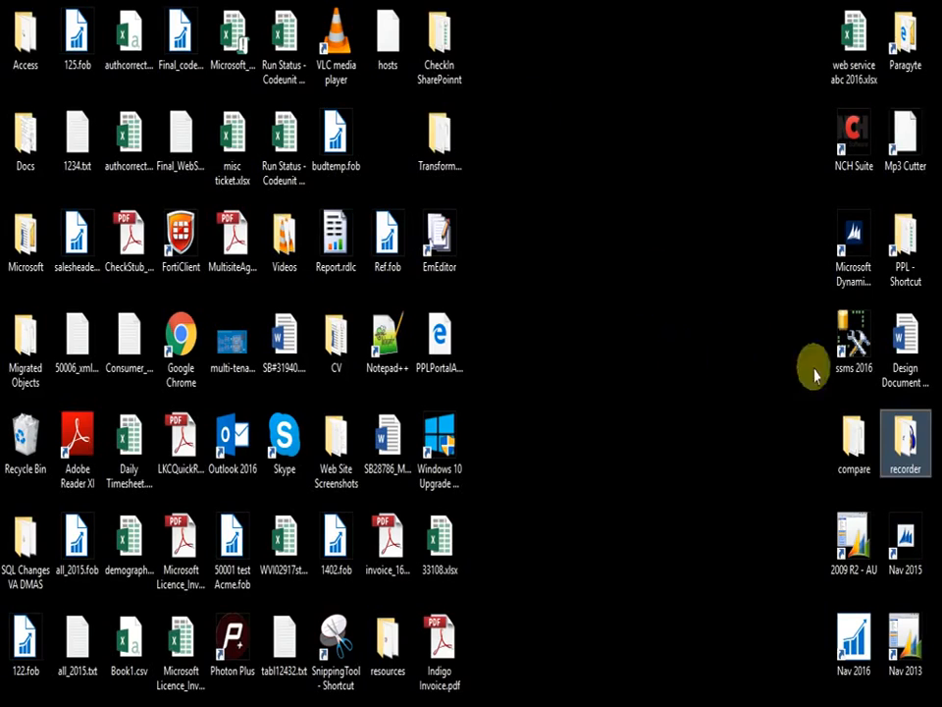
double_click(854, 432)
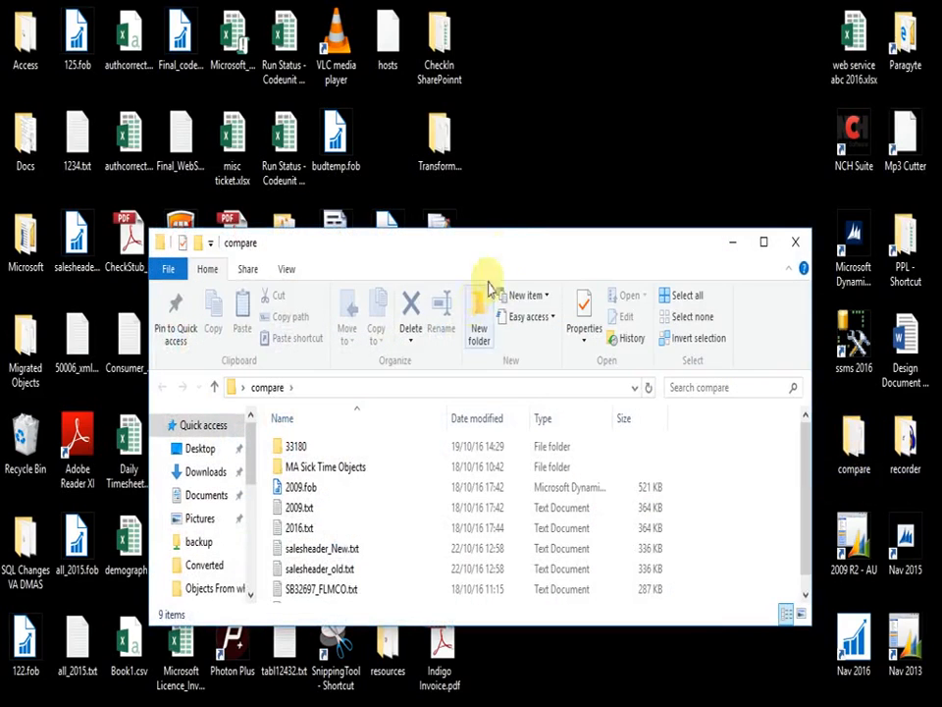
double_click(514, 240)
double_click(514, 240)
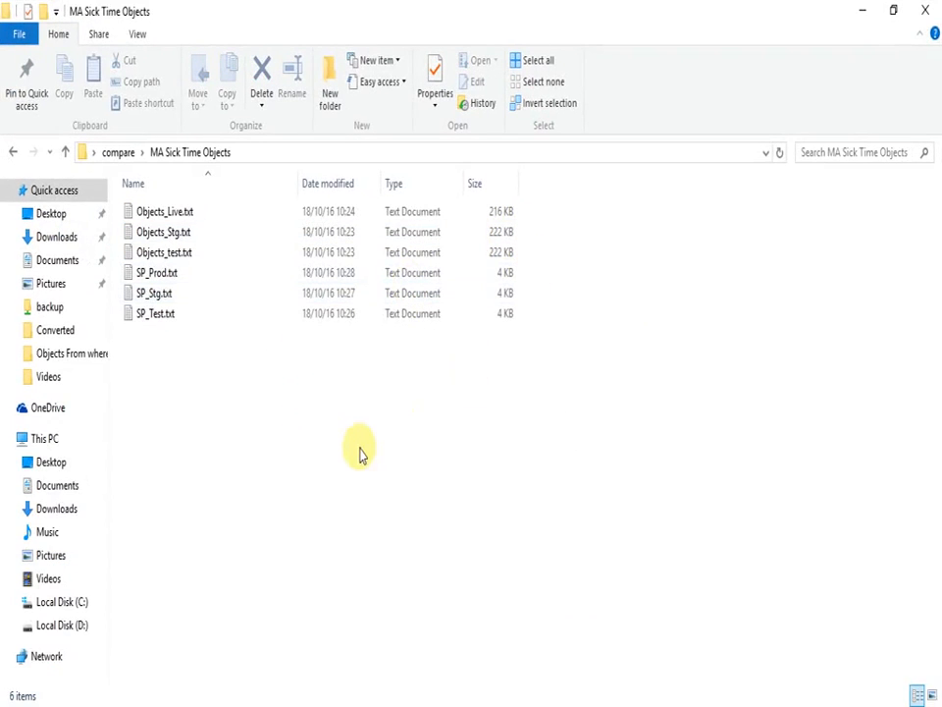
key(alt+Left)
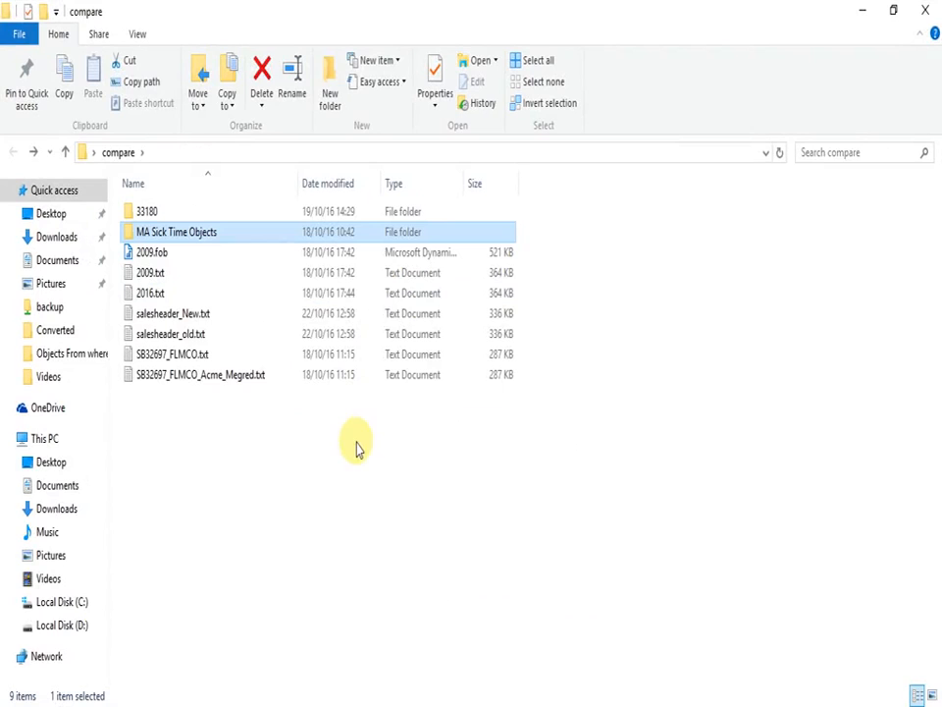
- Select salesheader_New.txt and salesheader_old.txt, view the Compare option offered for them, and dismiss it
drag(530, 308, 496, 339)
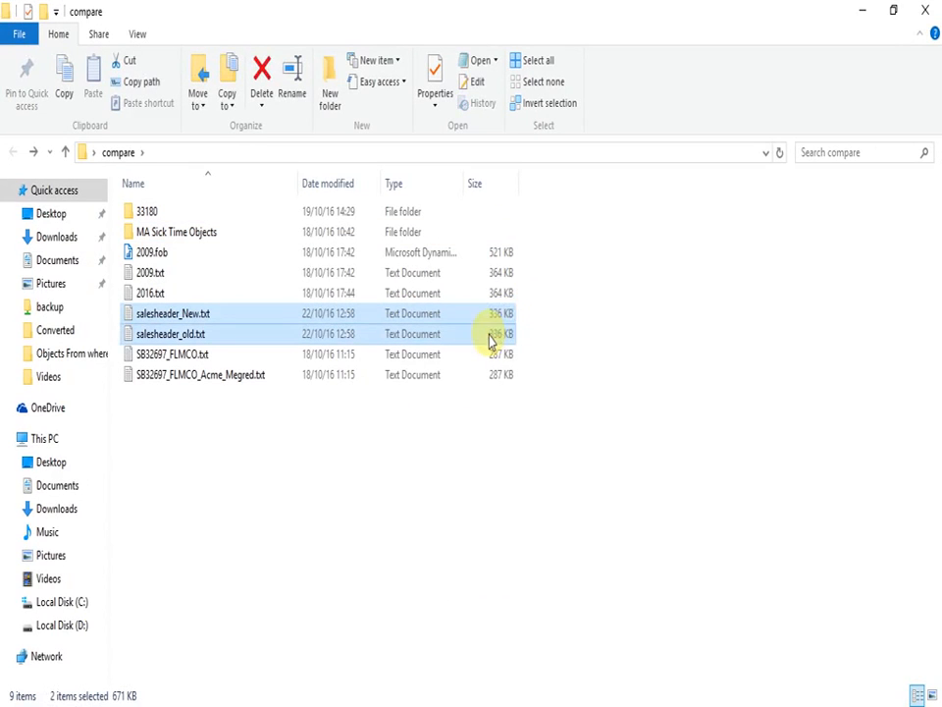
right_click(490, 338)
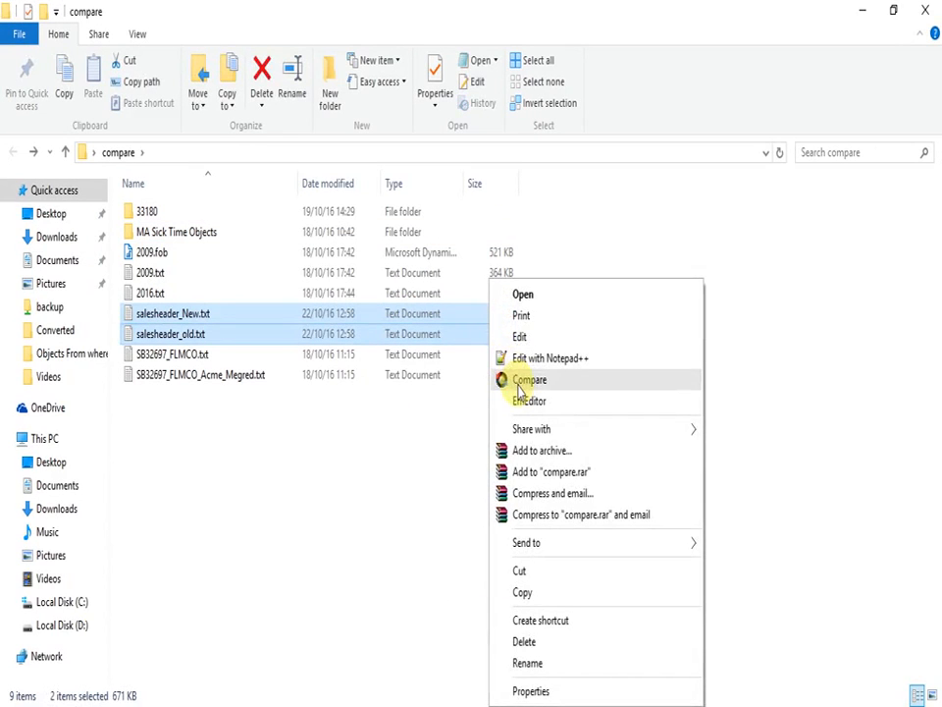
click(304, 609)
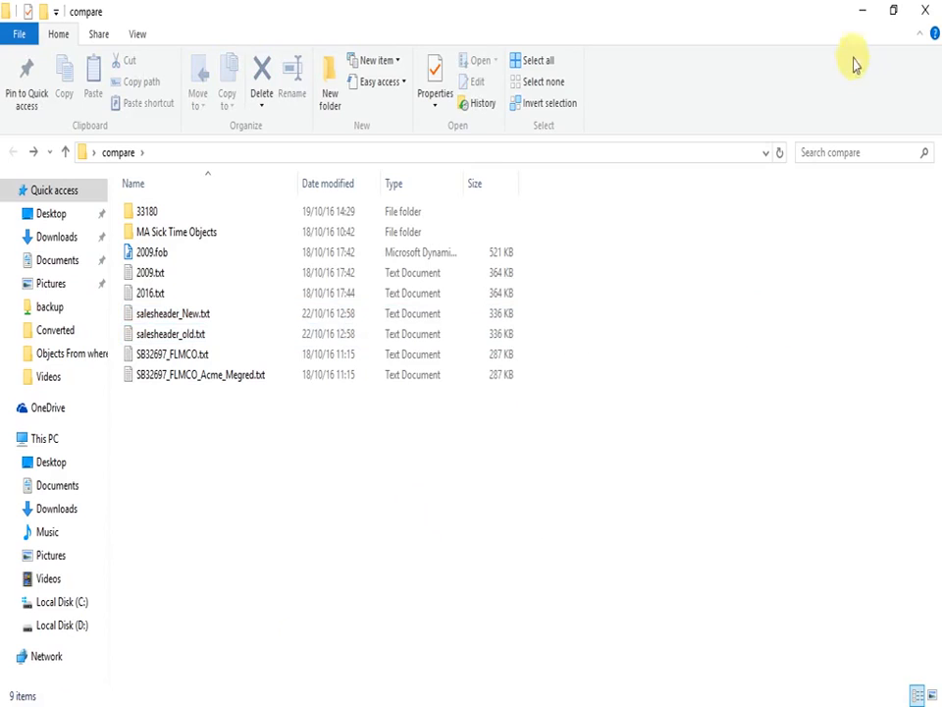
- Return to the NAV Development Environment and maximize the Object Designer
click(862, 9)
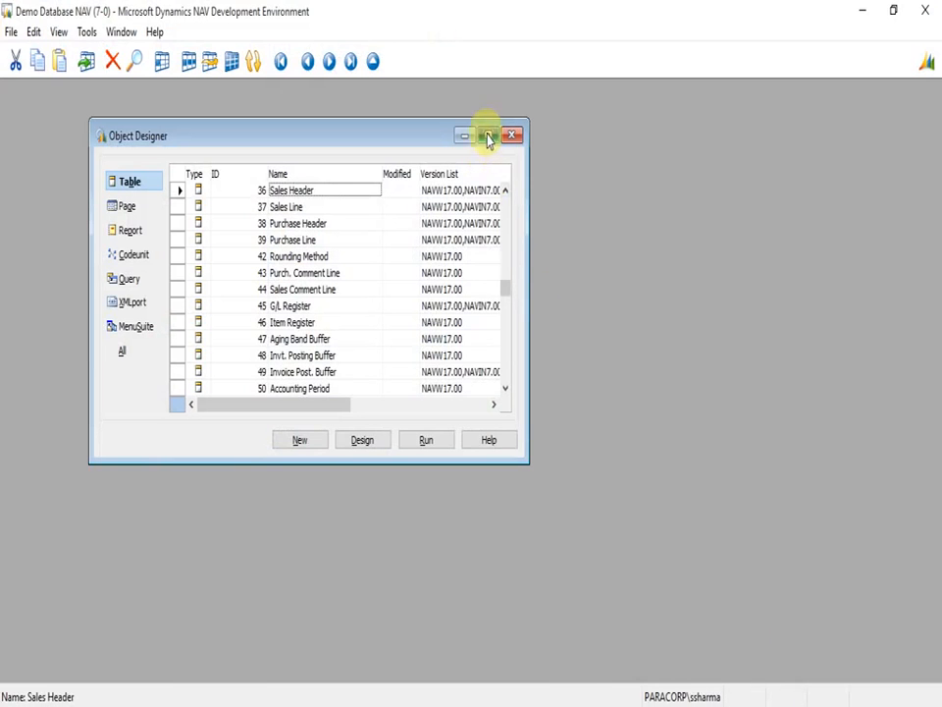
click(486, 135)
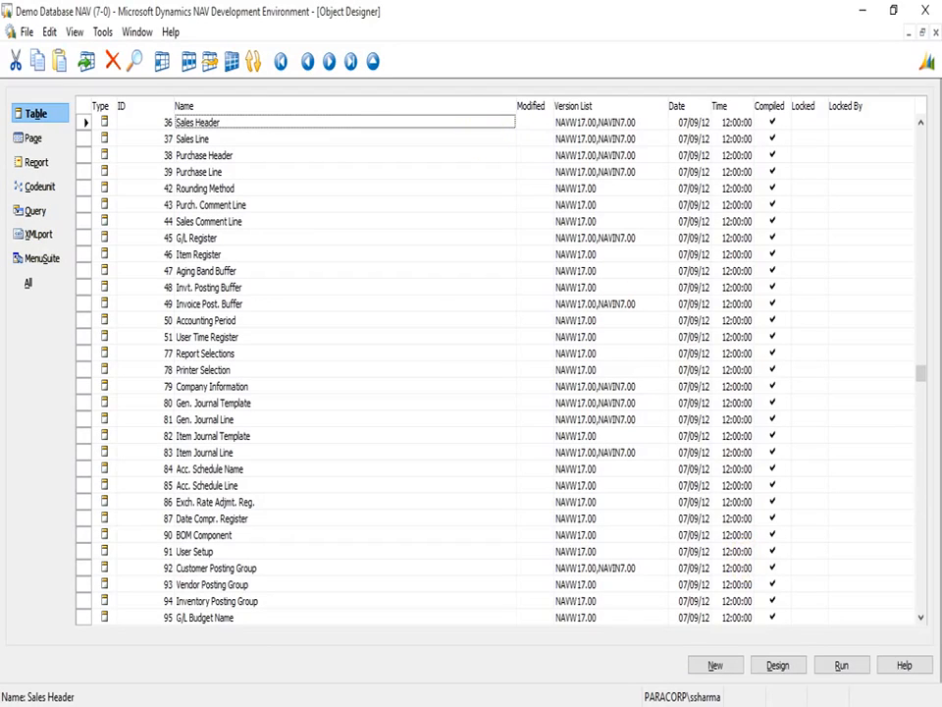
click(835, 704)
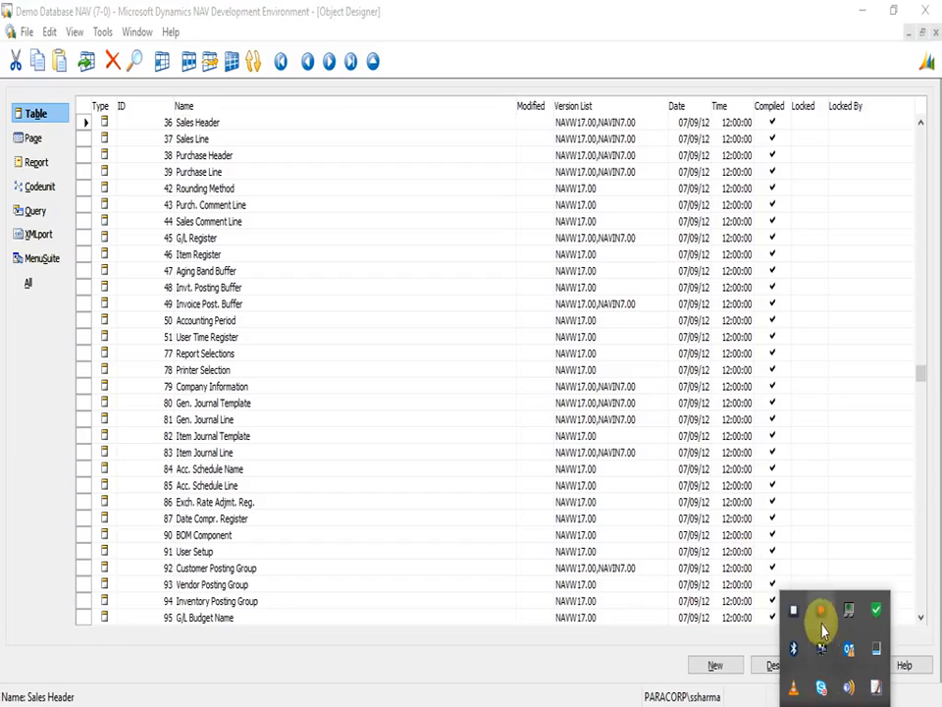